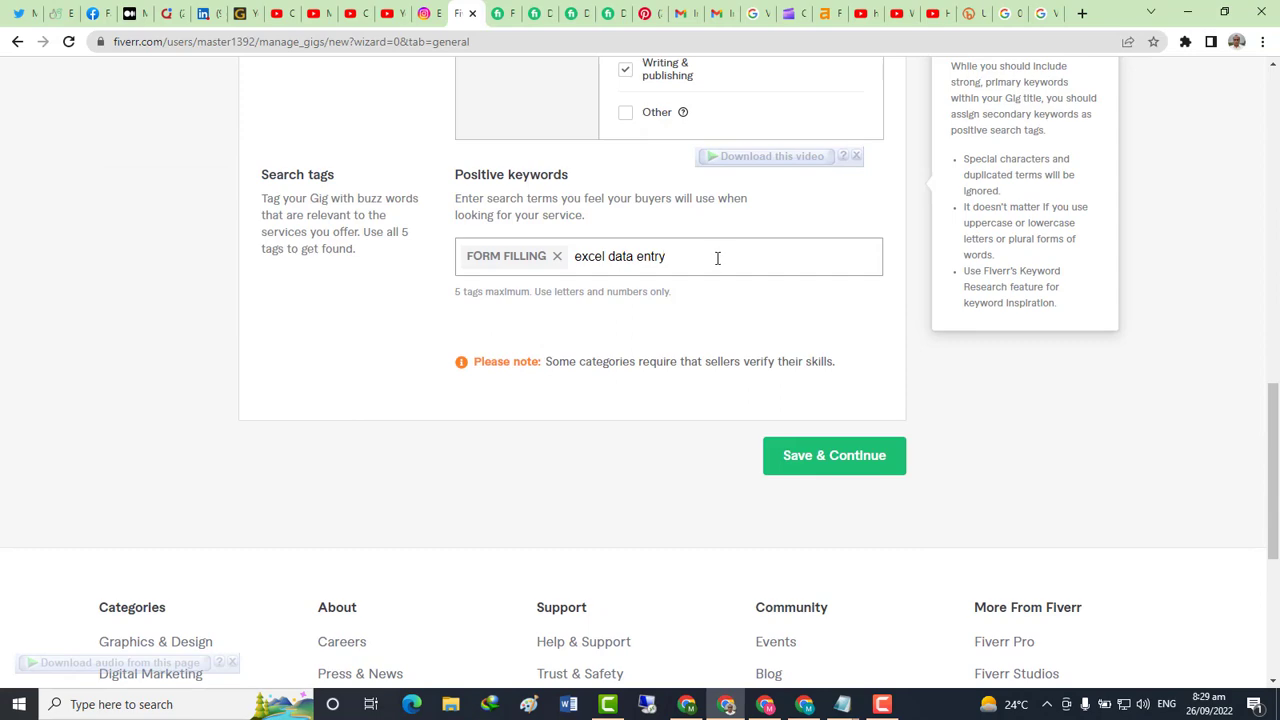
Add EXCEL DATA ENTRY and USER FRIENDLY PDF as search tags
key("Return")
type("user friendly PDF")
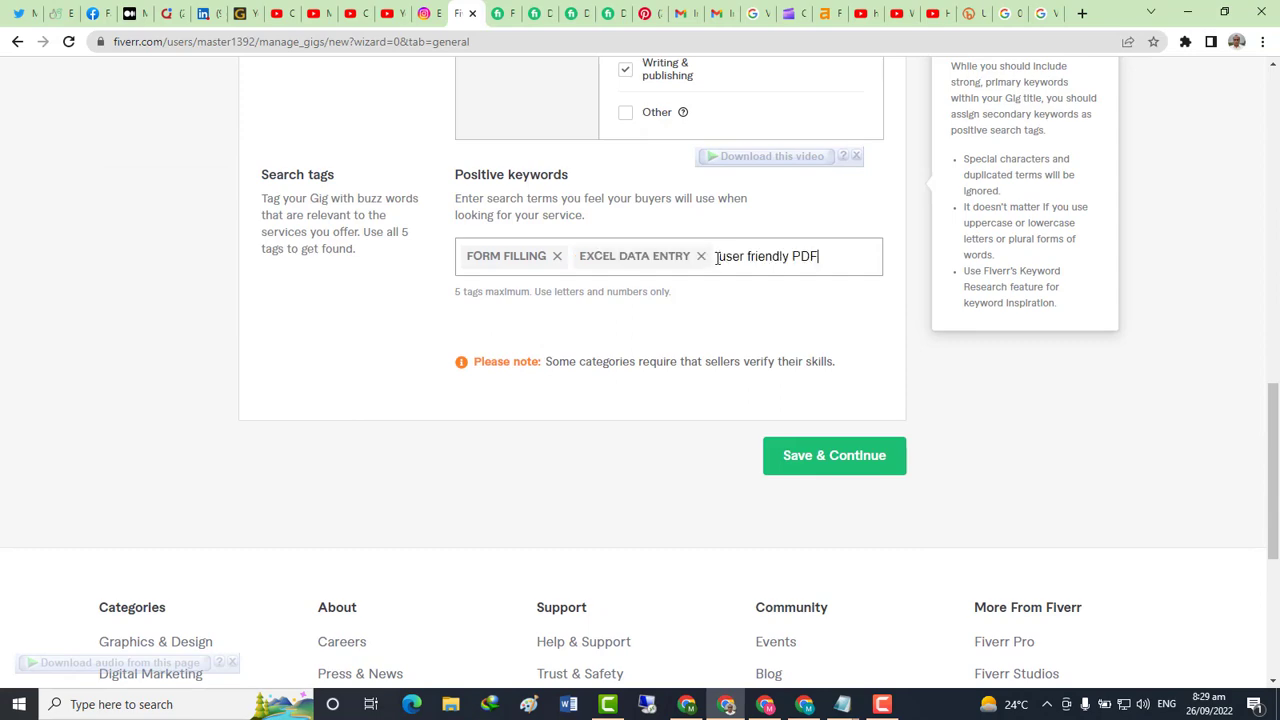
key("Return")
Copy 'copy paste work' from the gig title and add it as a search tag
scroll(717, 340, "up", 10)
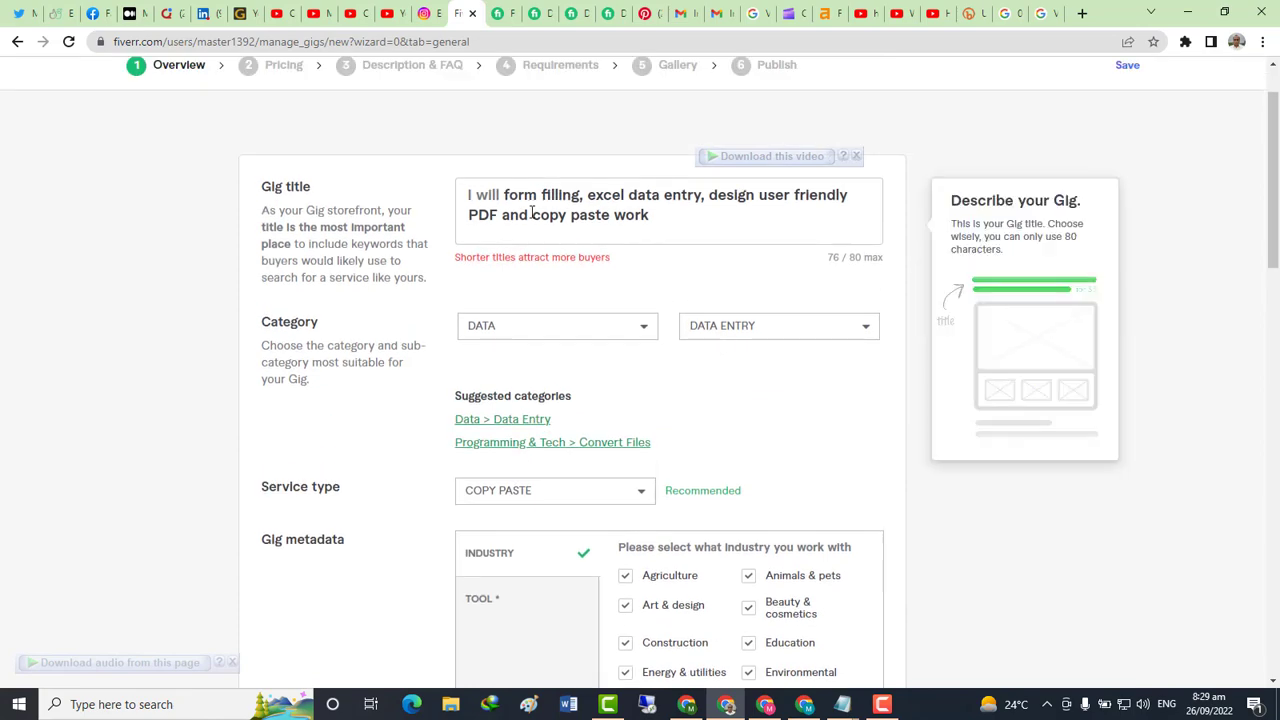
left_click_drag(531, 215, 646, 222)
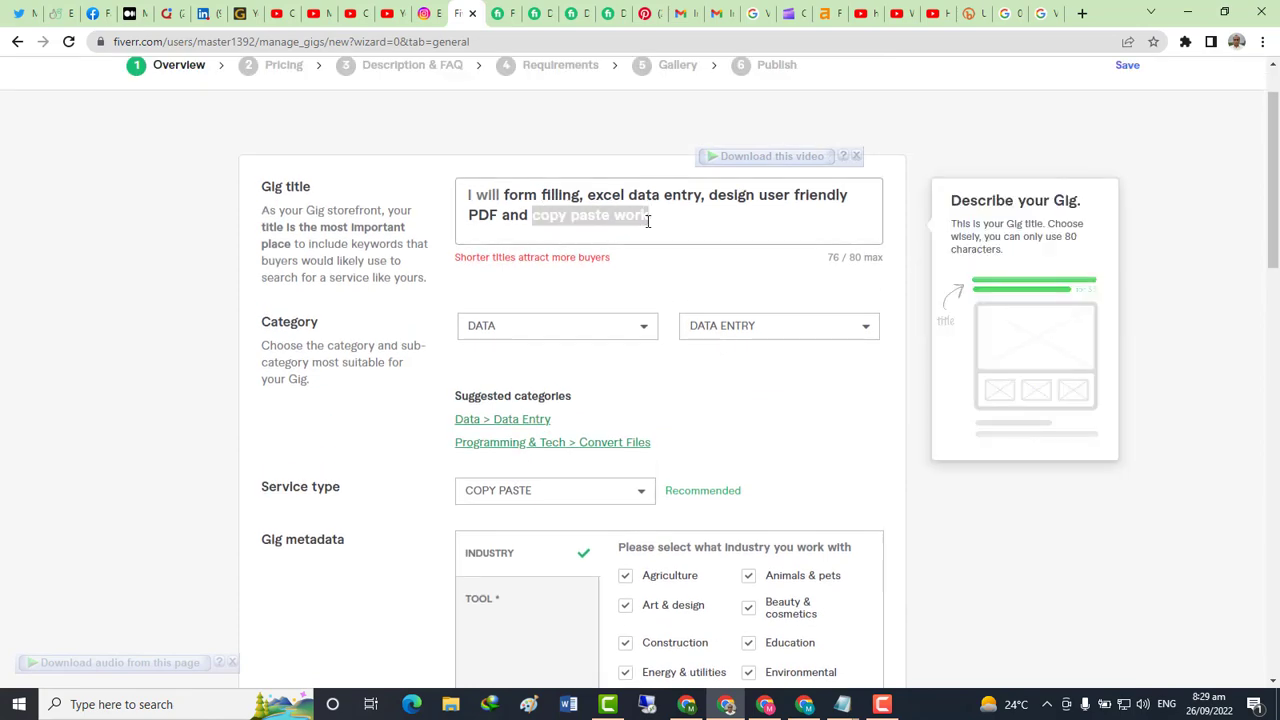
scroll(648, 319, "down", 10)
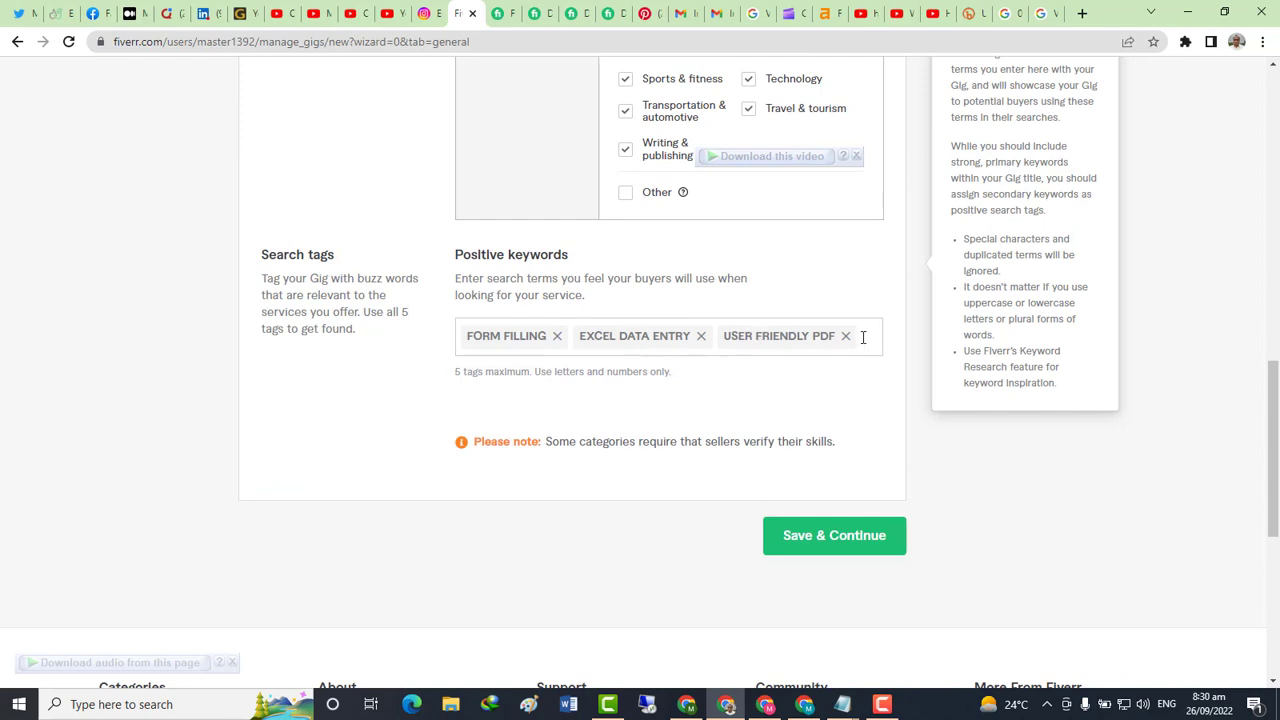
left_click(862, 337)
type("copy paste work")
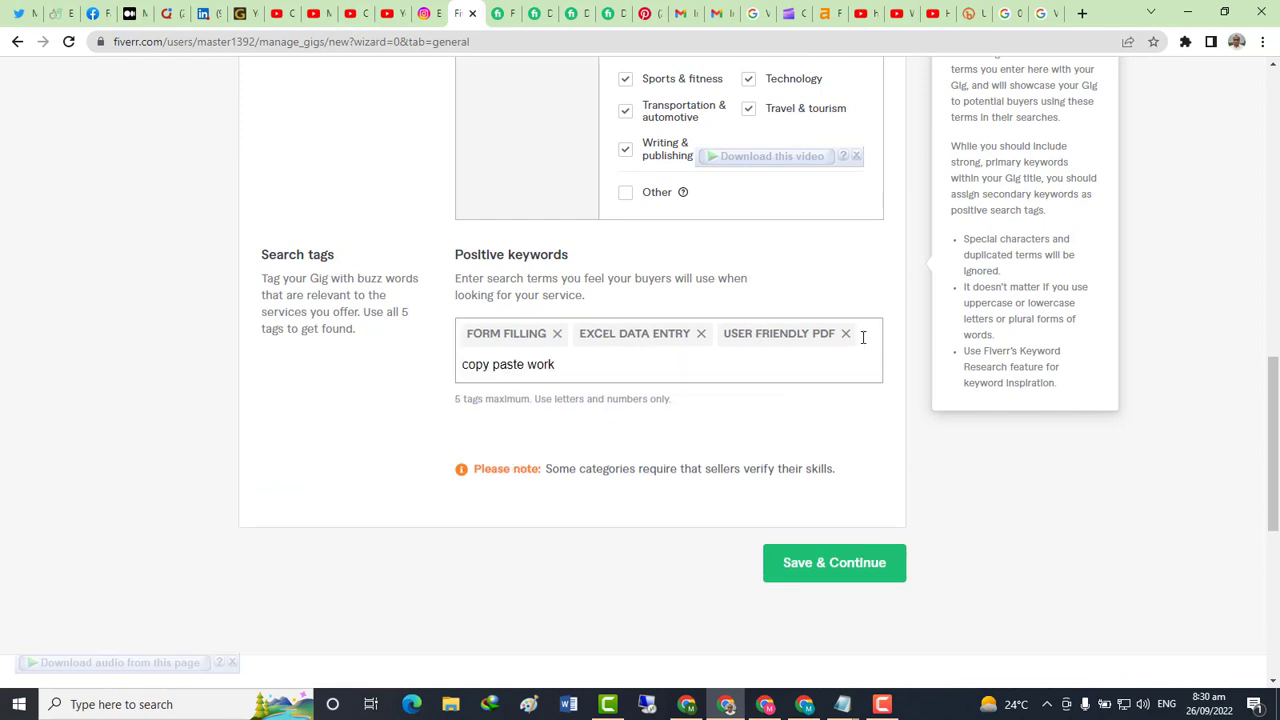
key("Return")
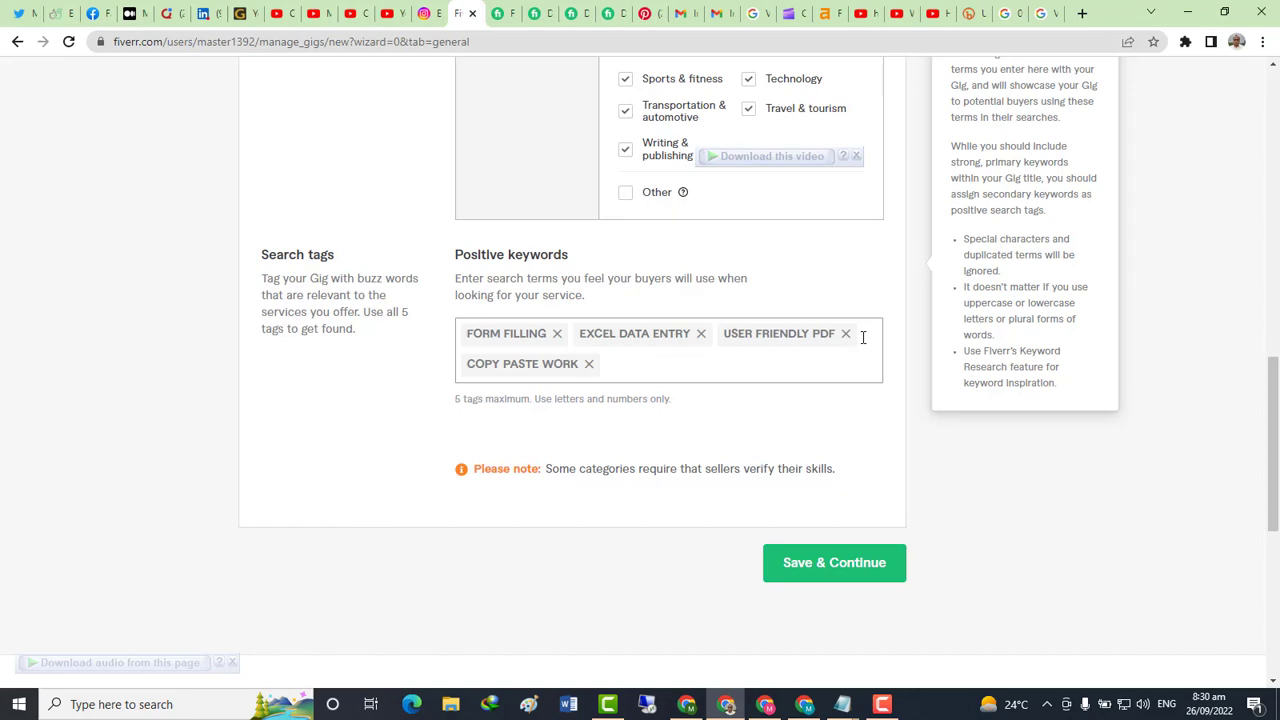
scroll(777, 335, "up", 10)
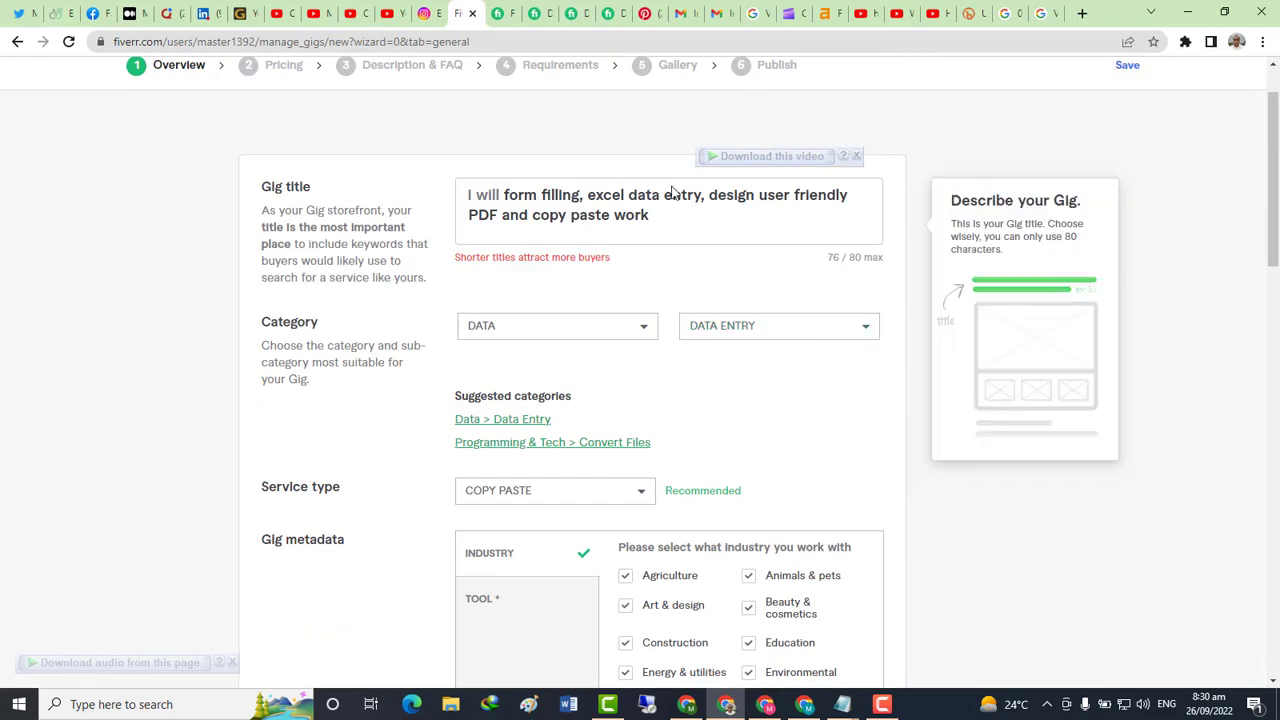
Search 'form filling jobs' in the other tab and copy the resulting heading phrase
left_click(502, 14)
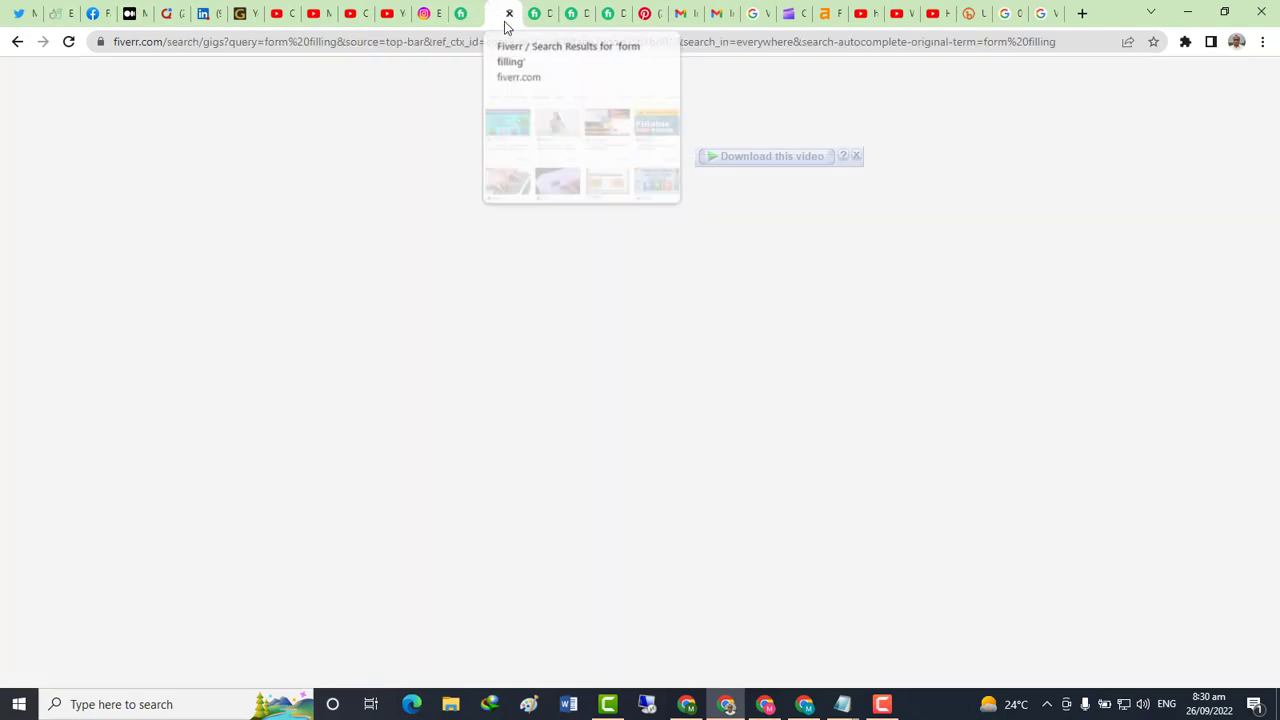
scroll(365, 355, "up", 10)
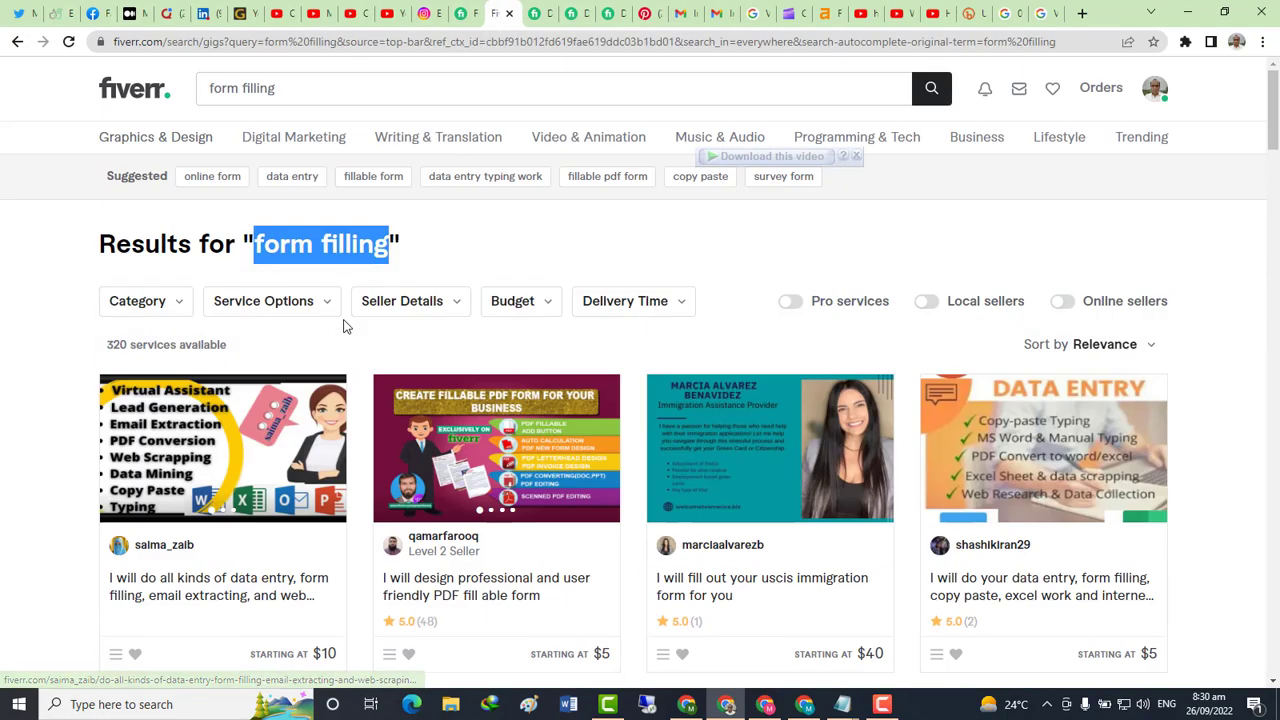
left_click(284, 90)
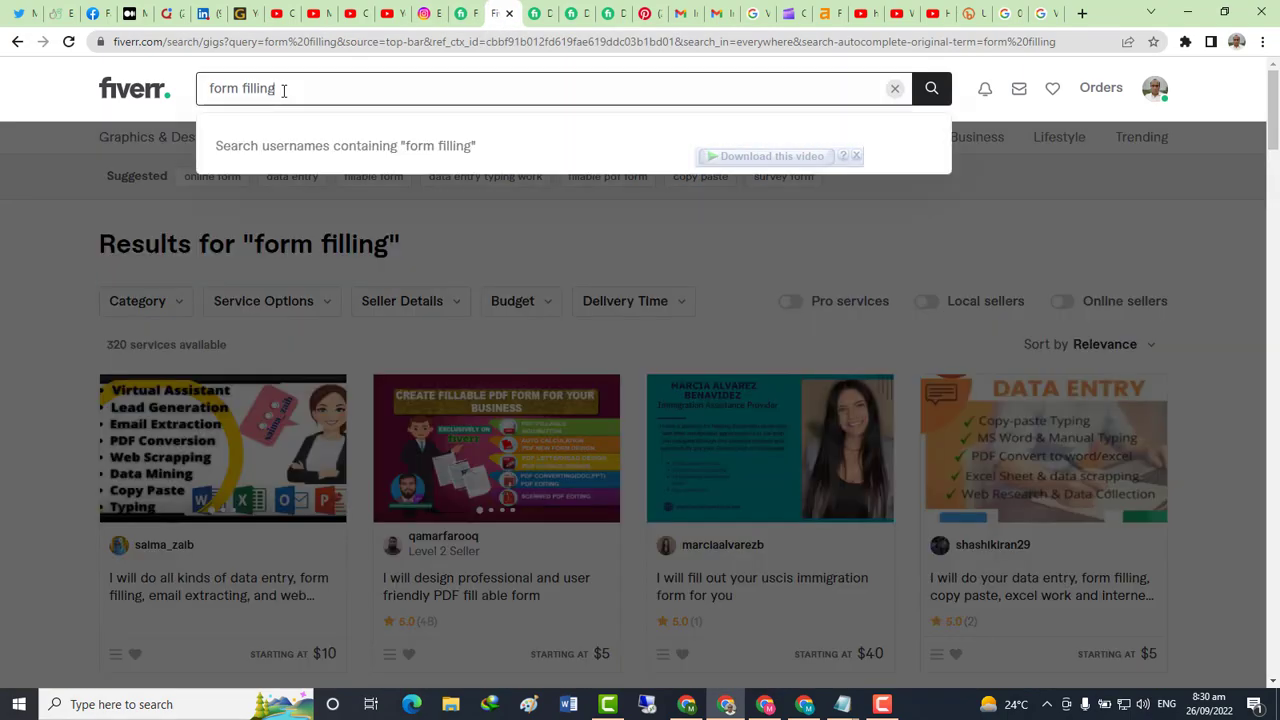
type("jobs")
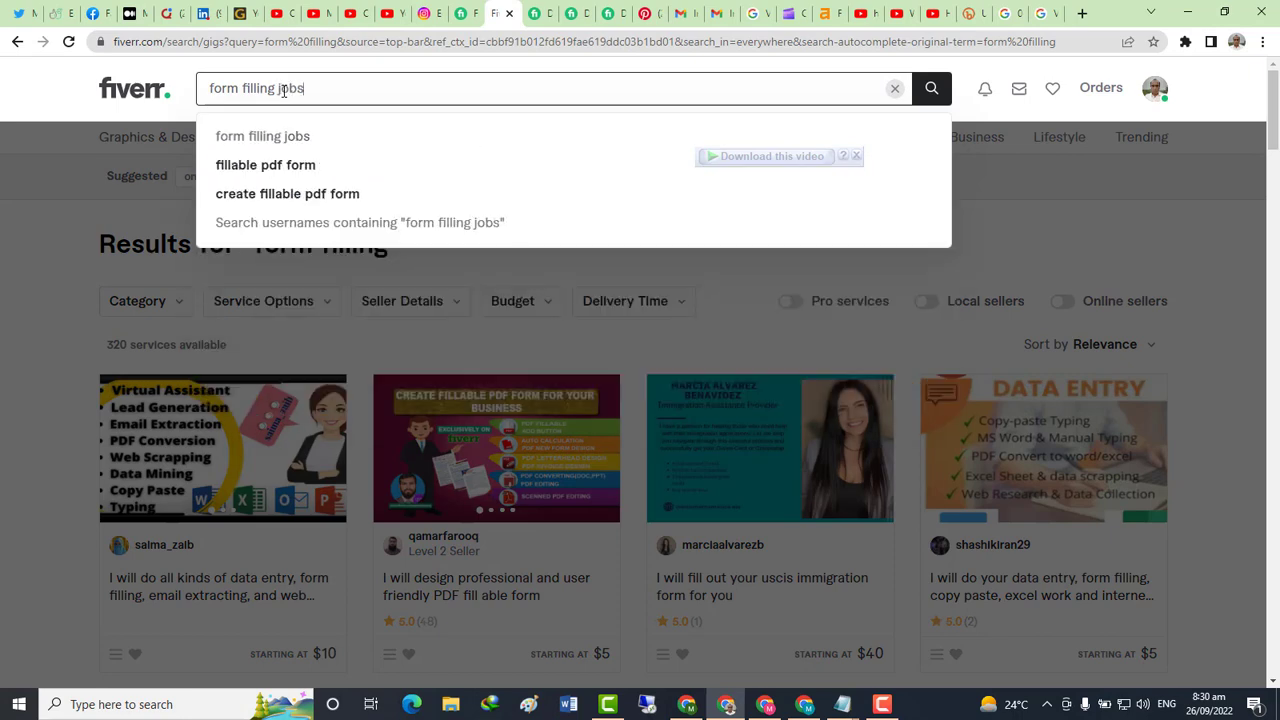
key("Return")
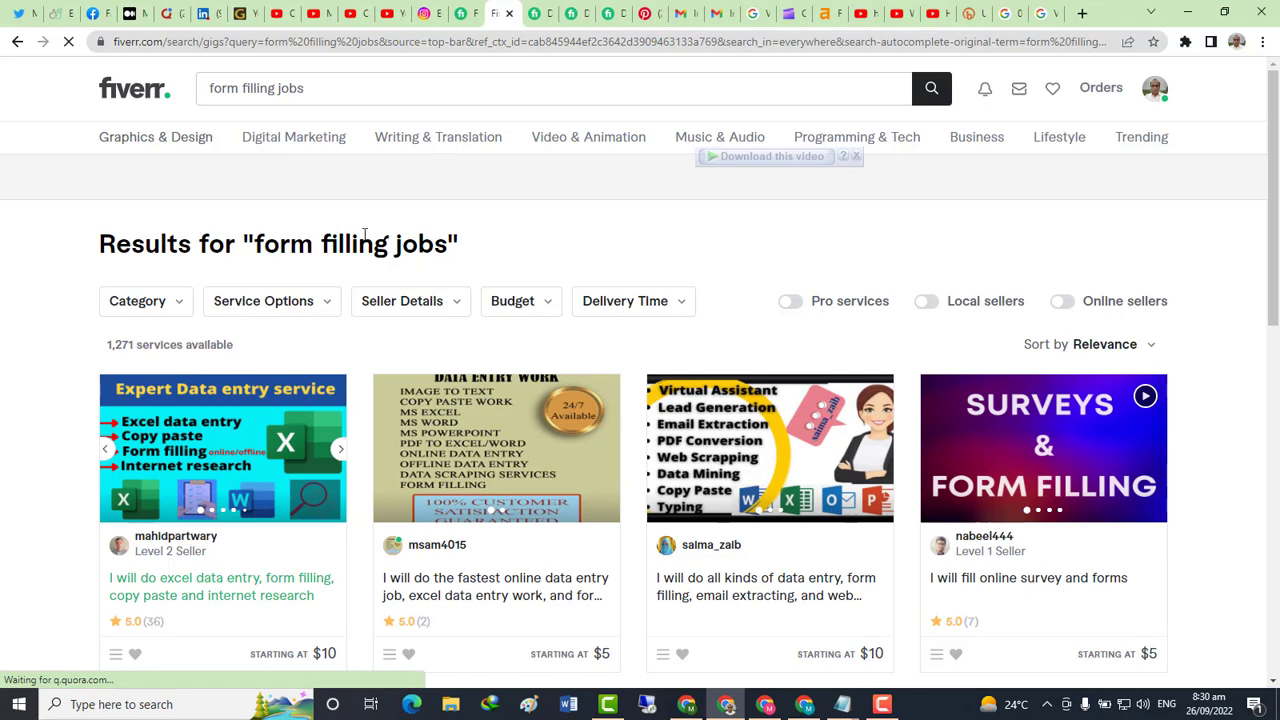
left_click_drag(447, 253, 256, 257)
key("ctrl+c")
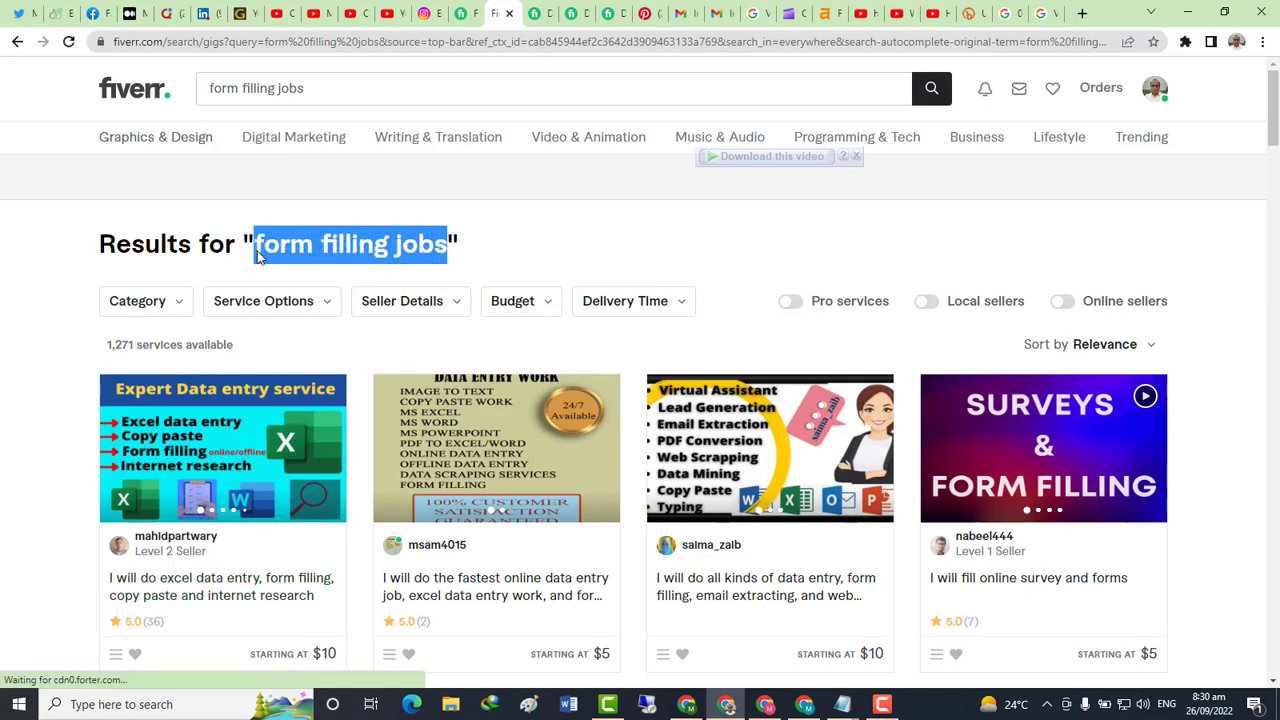
left_click(461, 13)
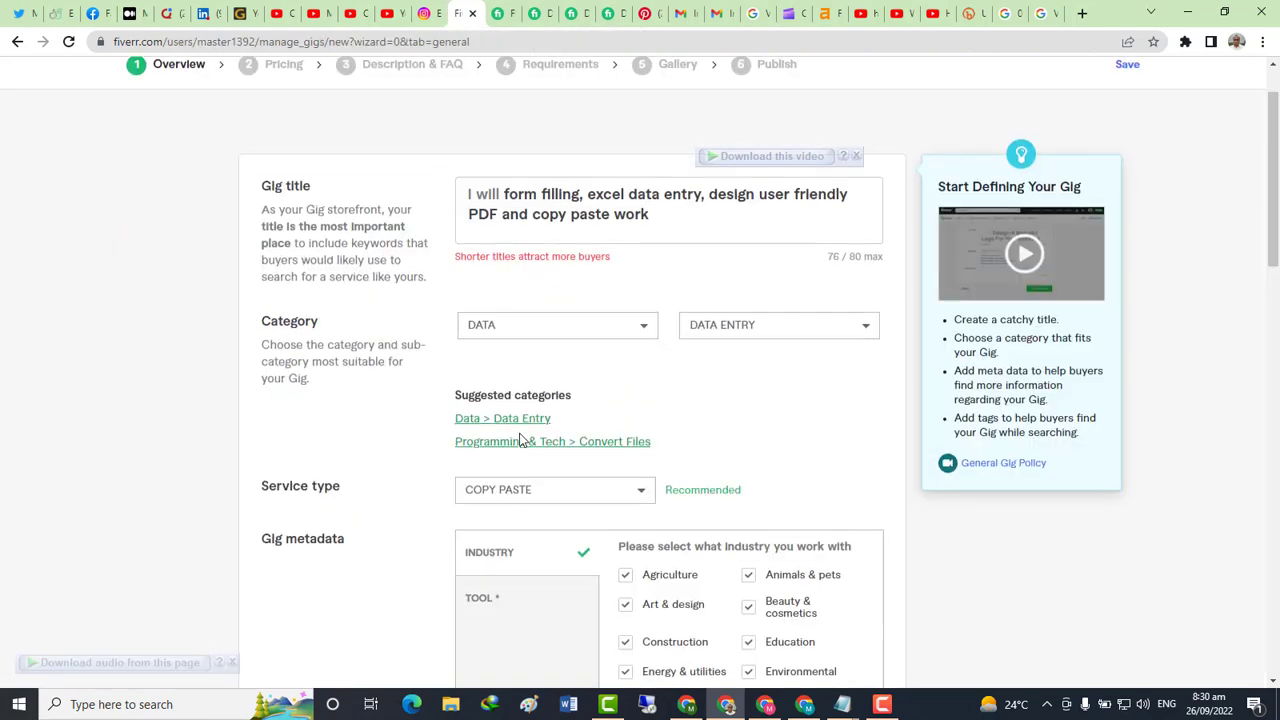
Add FORM FILLING JOBS as the fifth search tag and attempt to save the overview
scroll(546, 449, "down", 10)
scroll(590, 420, "up", 3)
left_click(672, 215)
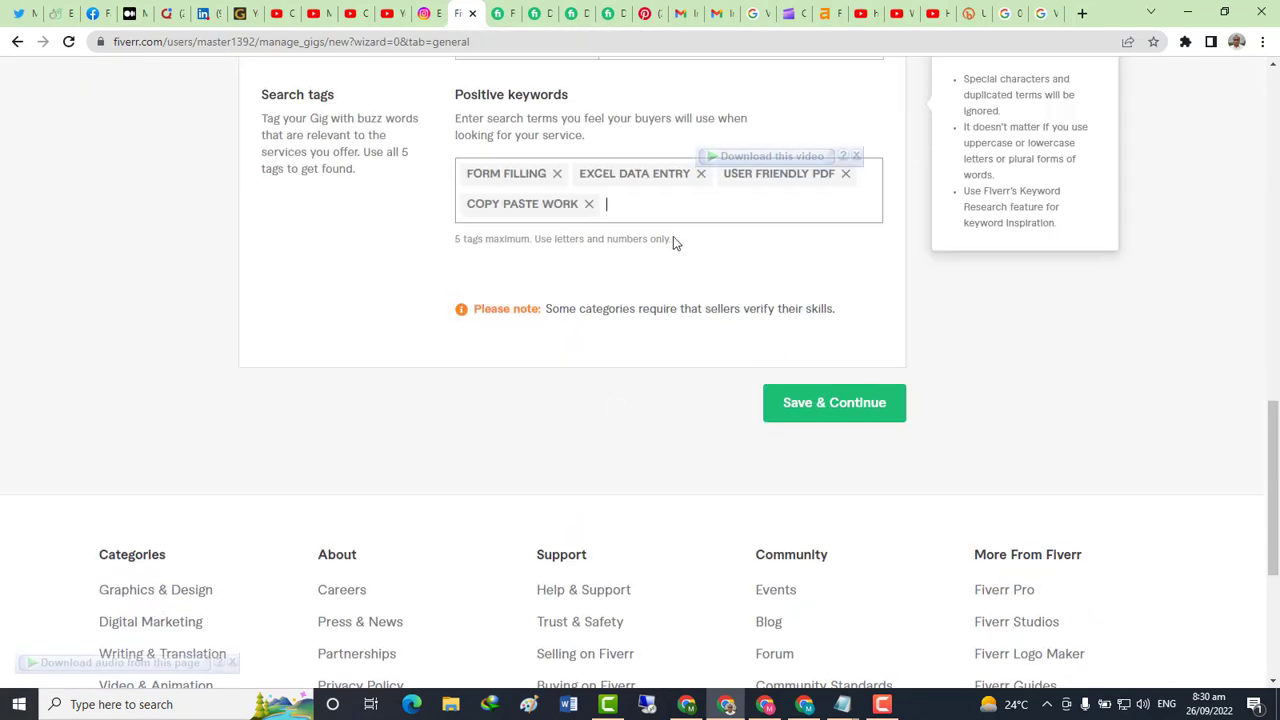
key("ctrl+v")
key("Return")
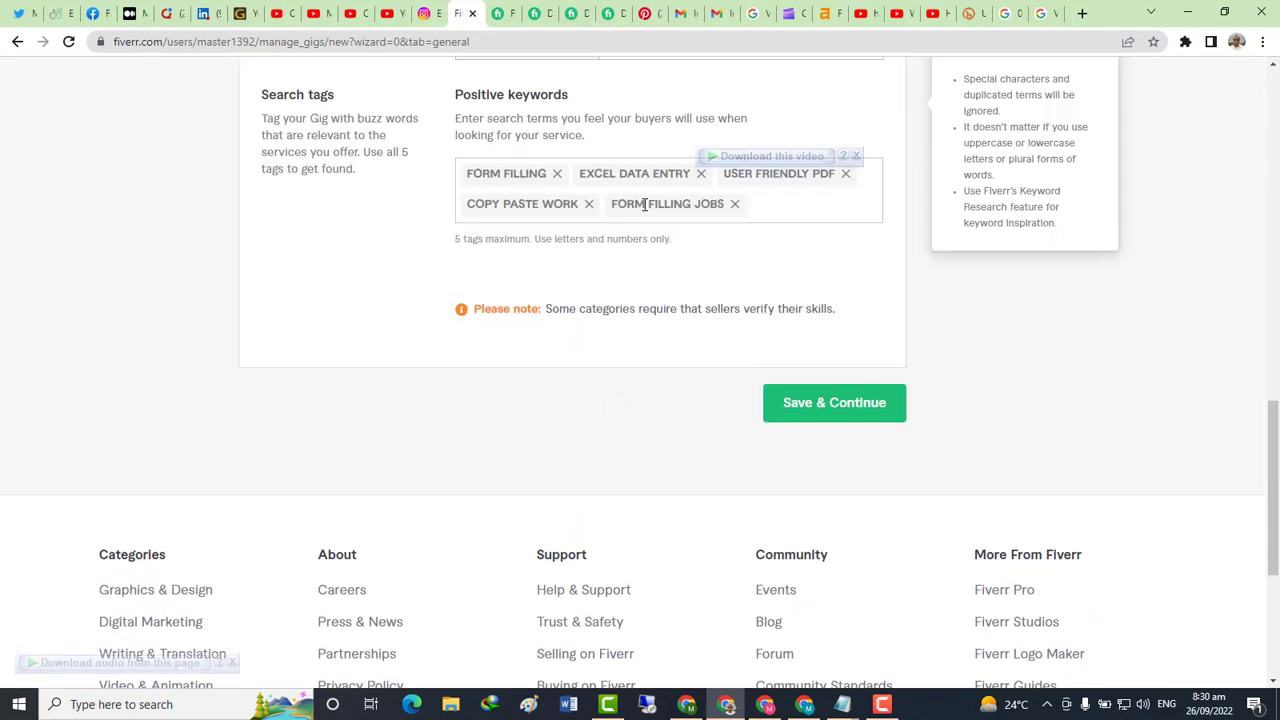
left_click(677, 486)
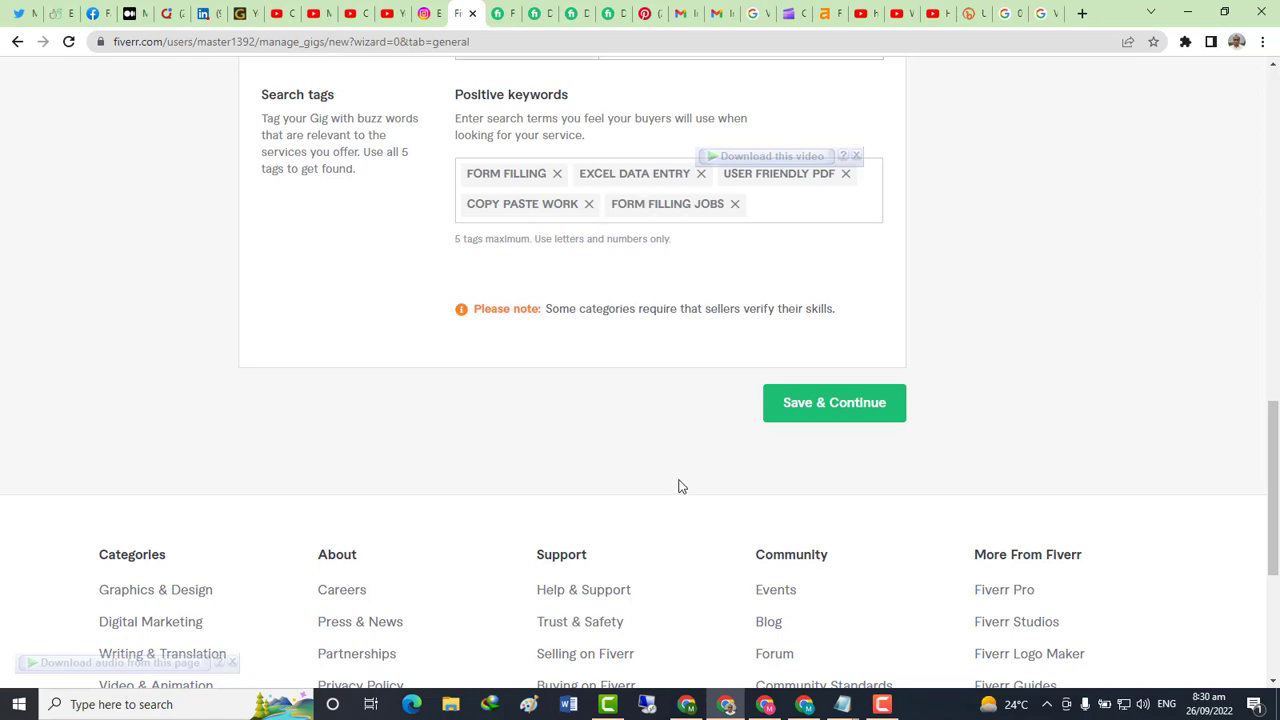
left_click(820, 408)
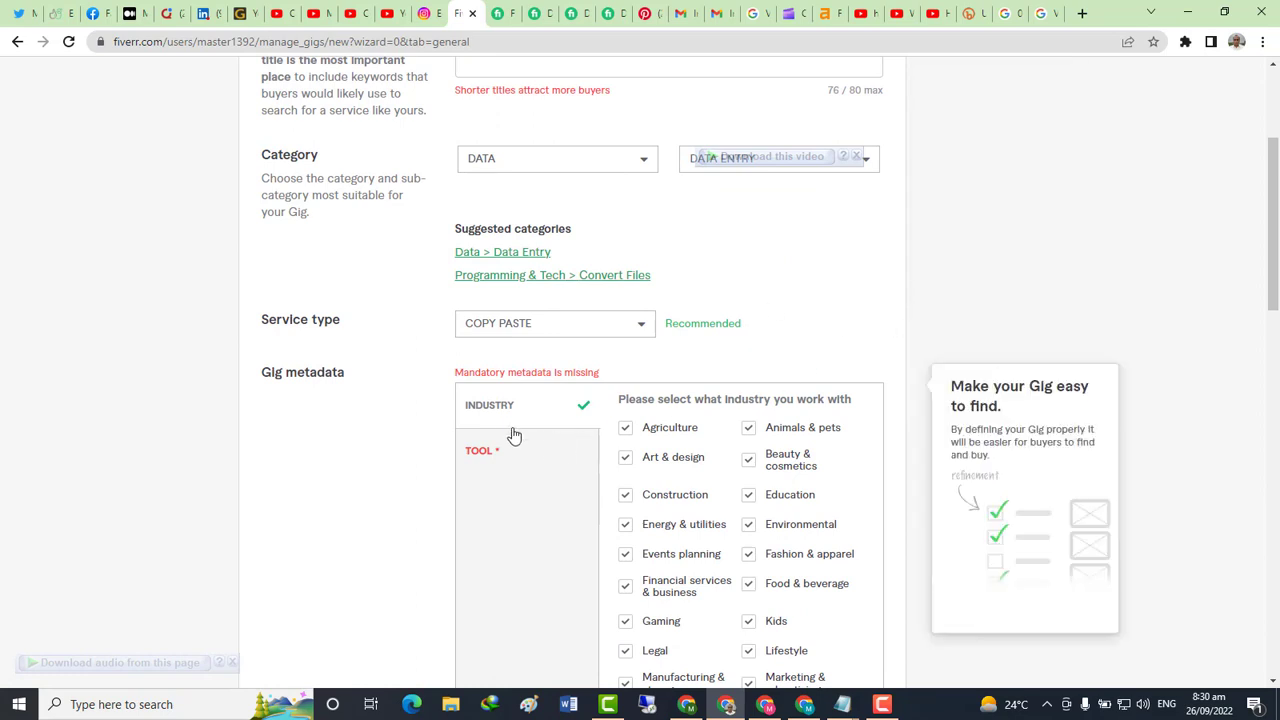
Tick Excel, Google Sheets, Word, Google Docs, Other spreadsheets, PDF editor and PowerPoint as tools
left_click(496, 457)
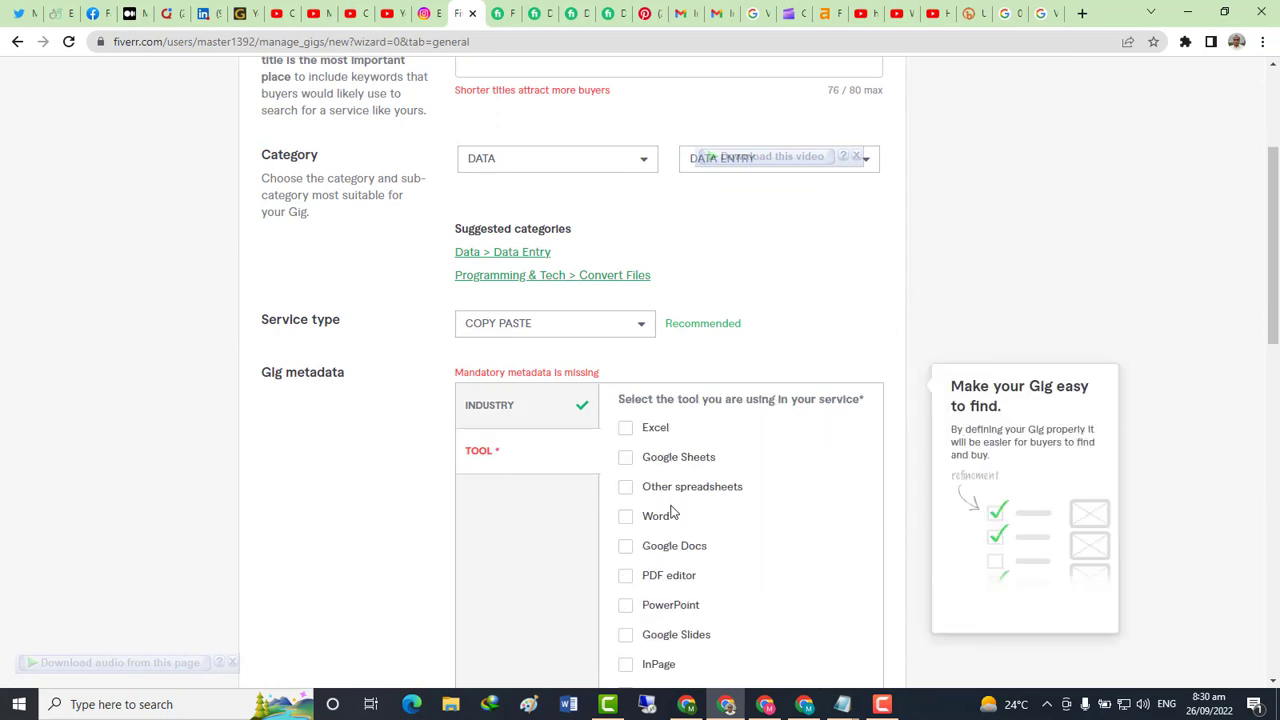
left_click(625, 428)
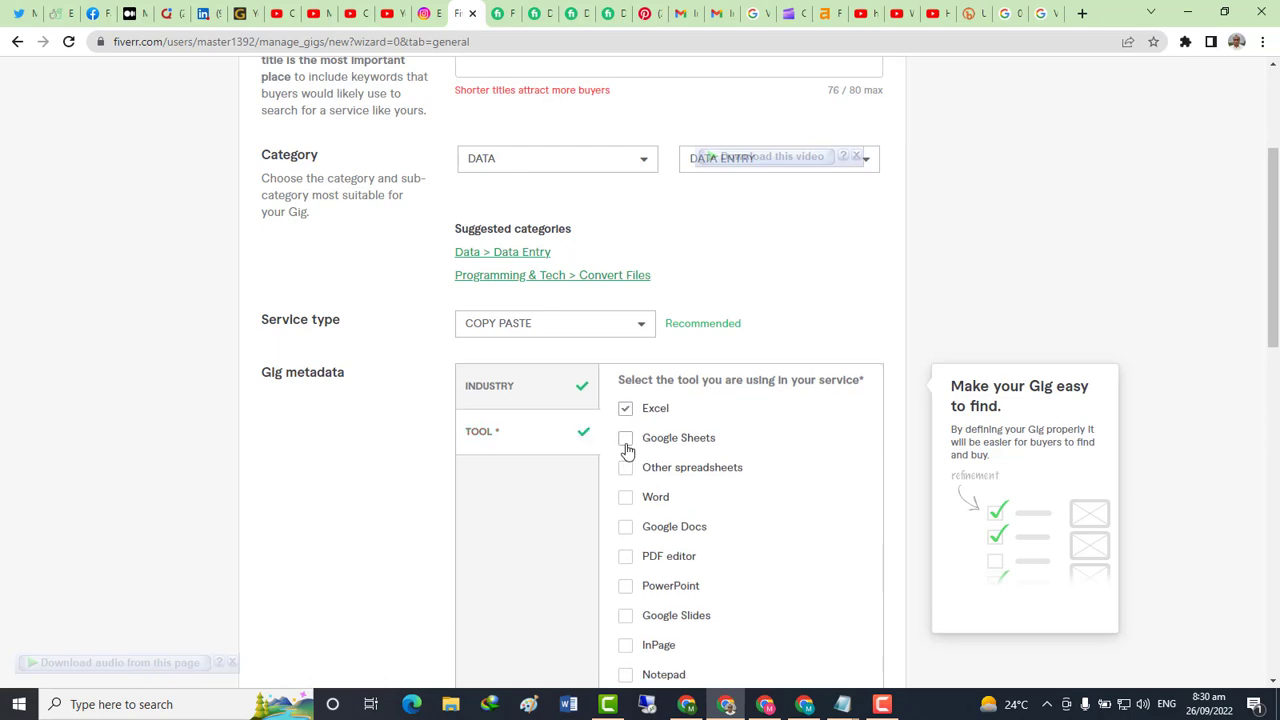
left_click(626, 442)
scroll(625, 475, "down", 2)
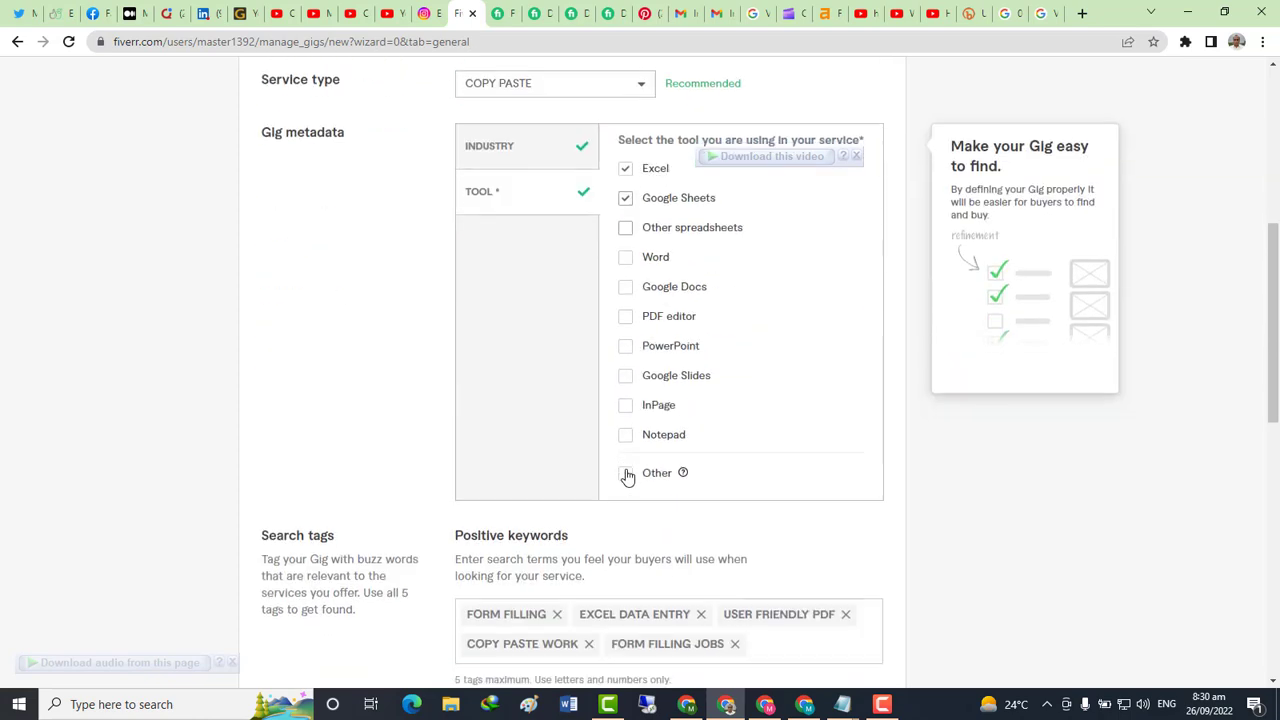
left_click(626, 260)
left_click(626, 288)
left_click(623, 232)
left_click(628, 318)
left_click(627, 349)
Save the overview to reach Scope & Pricing and dismiss the navigation announcement
scroll(740, 490, "down", 5)
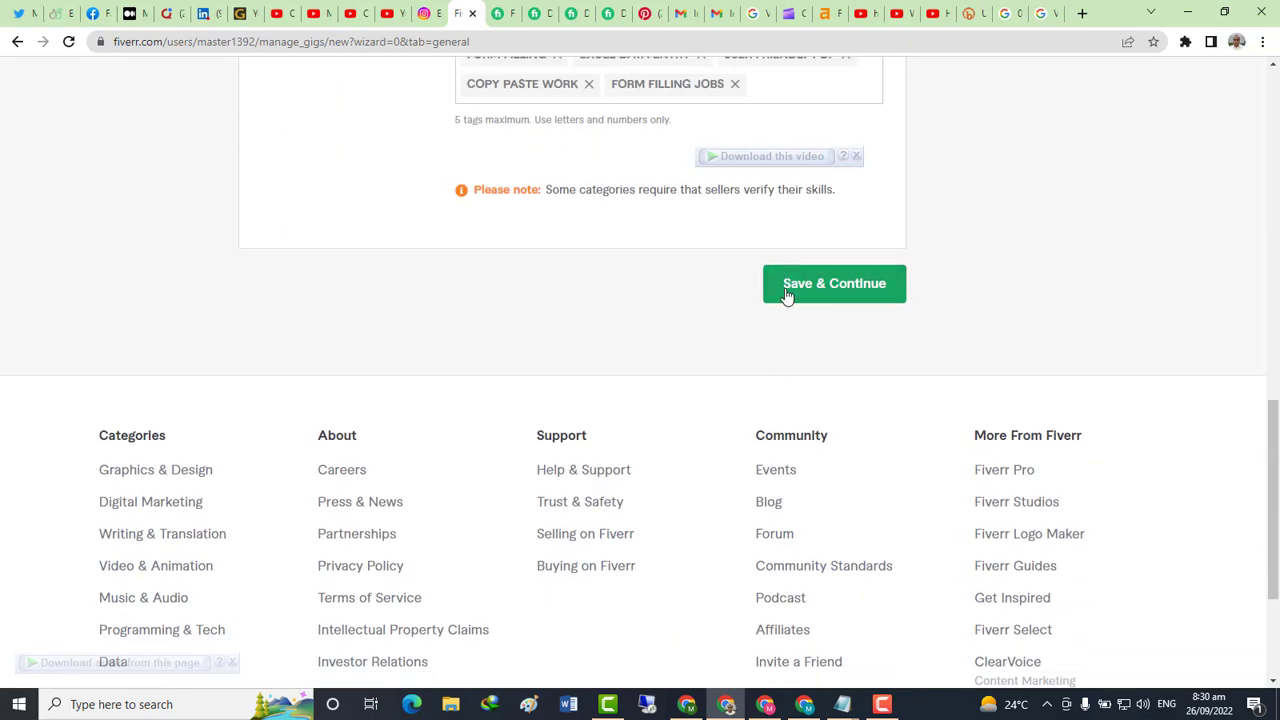
left_click(788, 284)
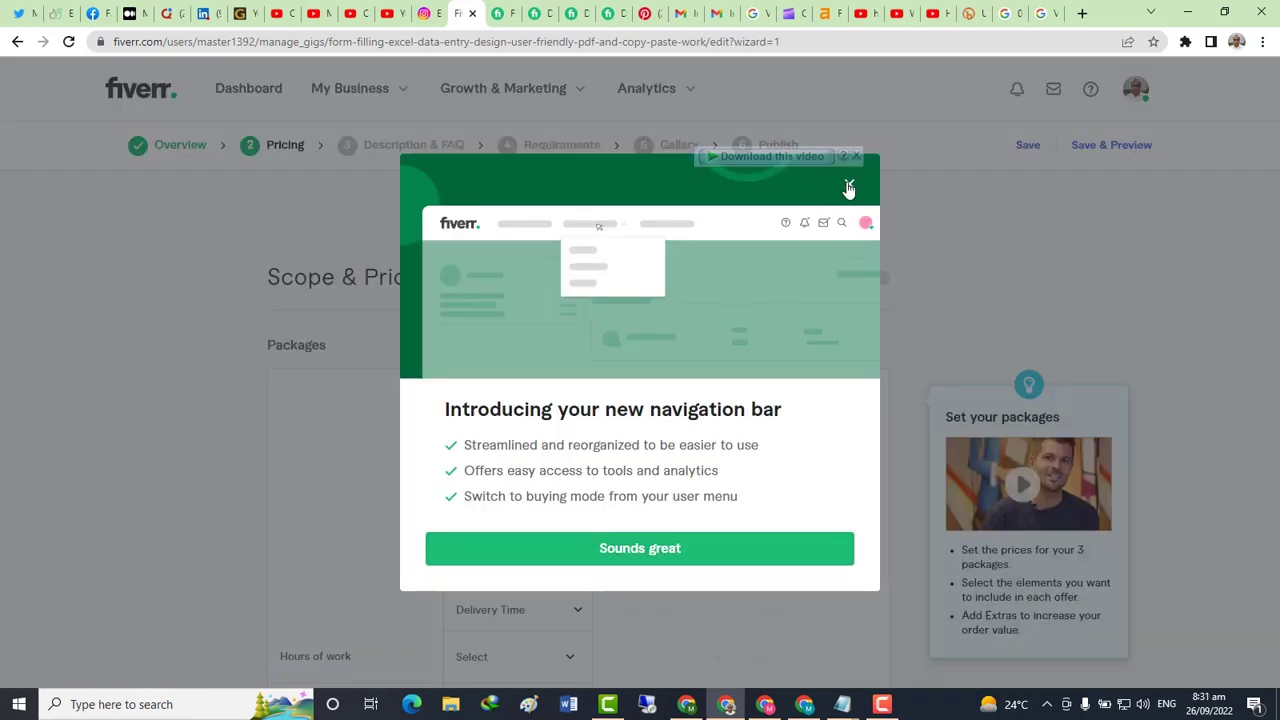
left_click(848, 188)
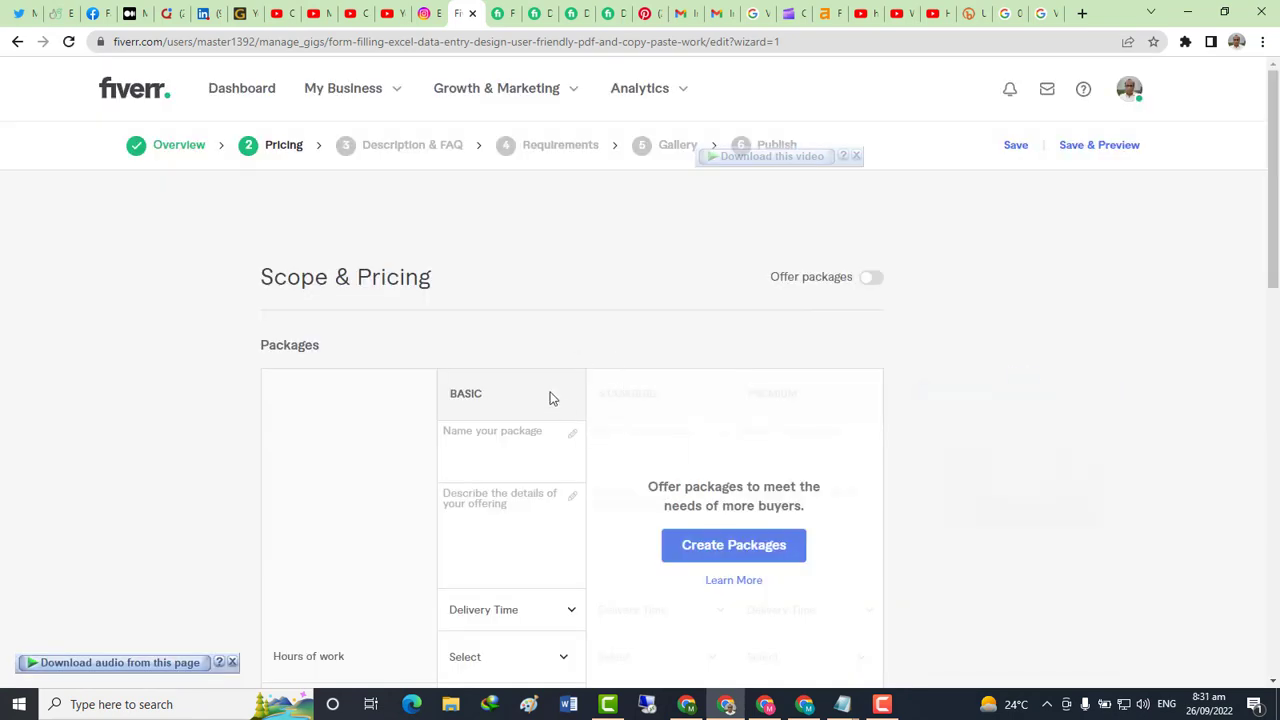
scroll(555, 400, "down", 2)
key("alt+Tab")
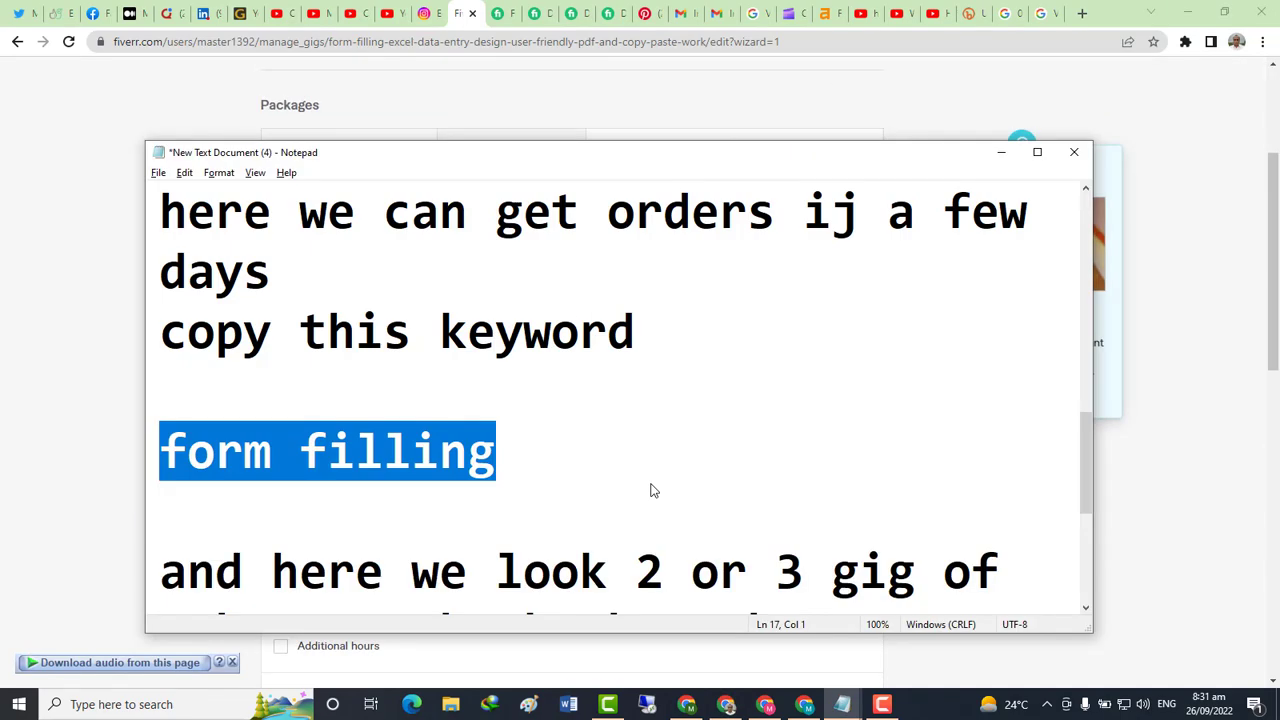
Append the line 'now enter your price' to the Notepad notes
scroll(566, 424, "down", 2)
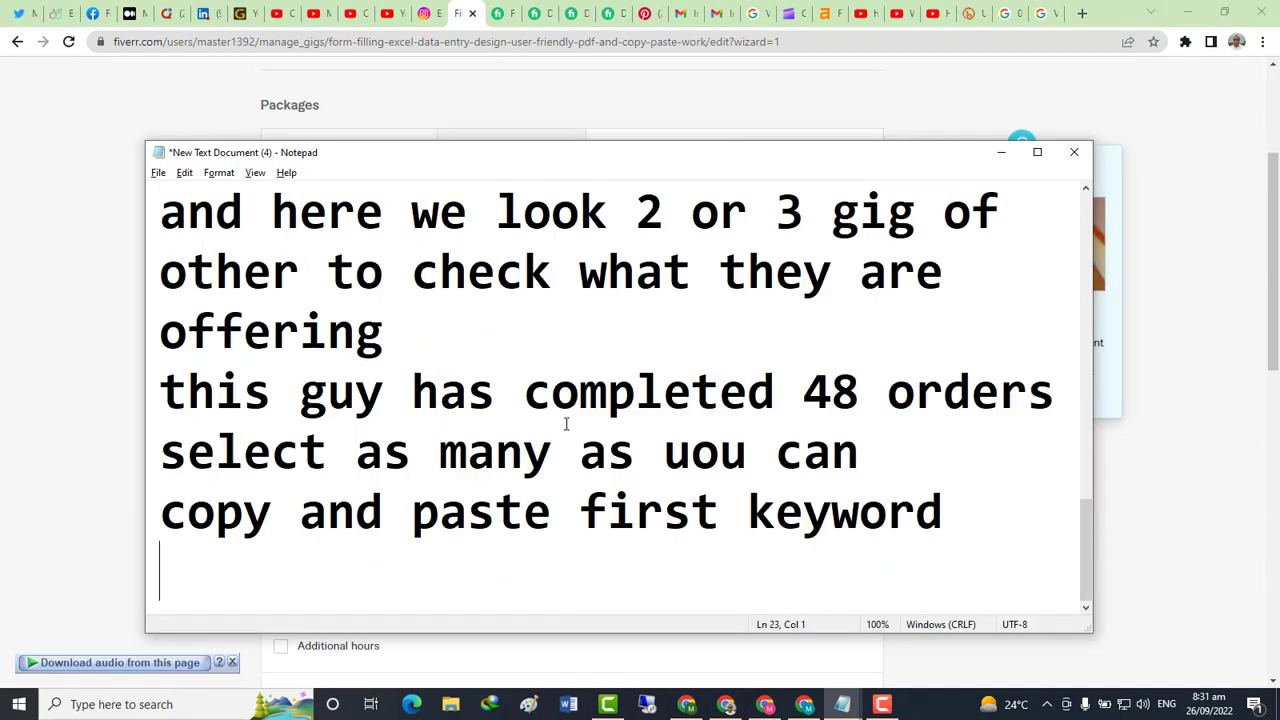
type("now ent")
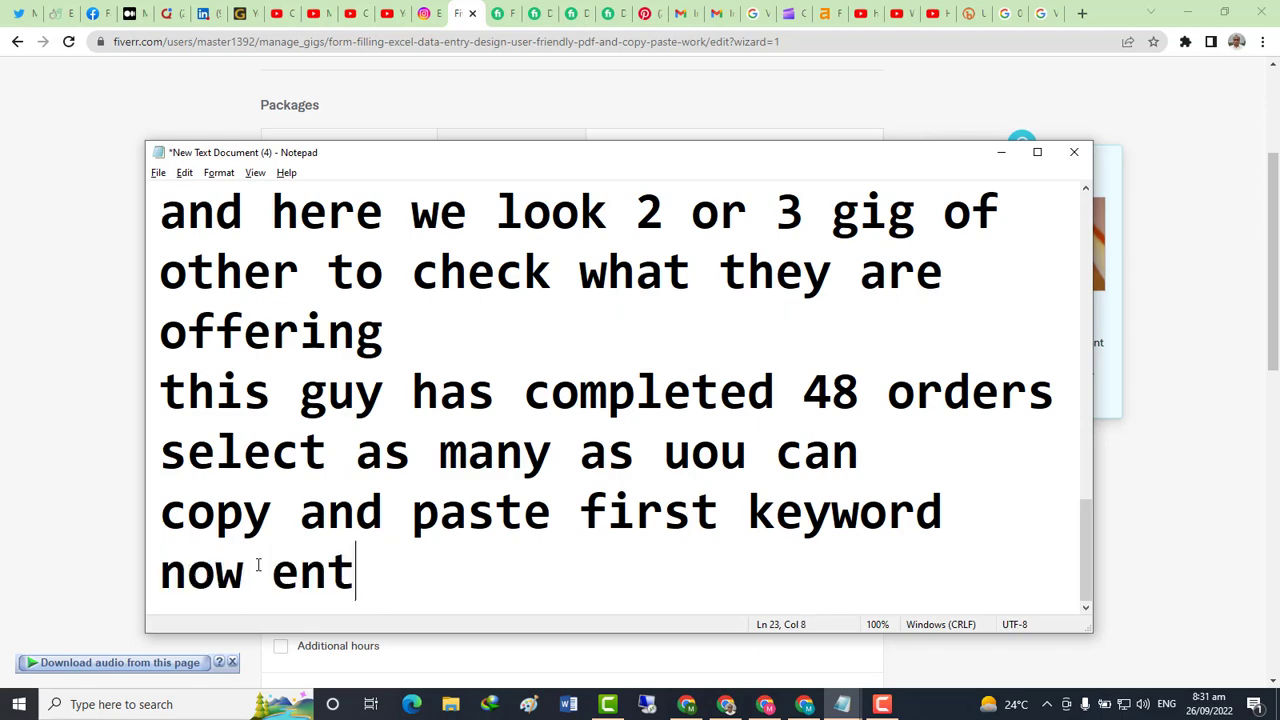
type("er your")
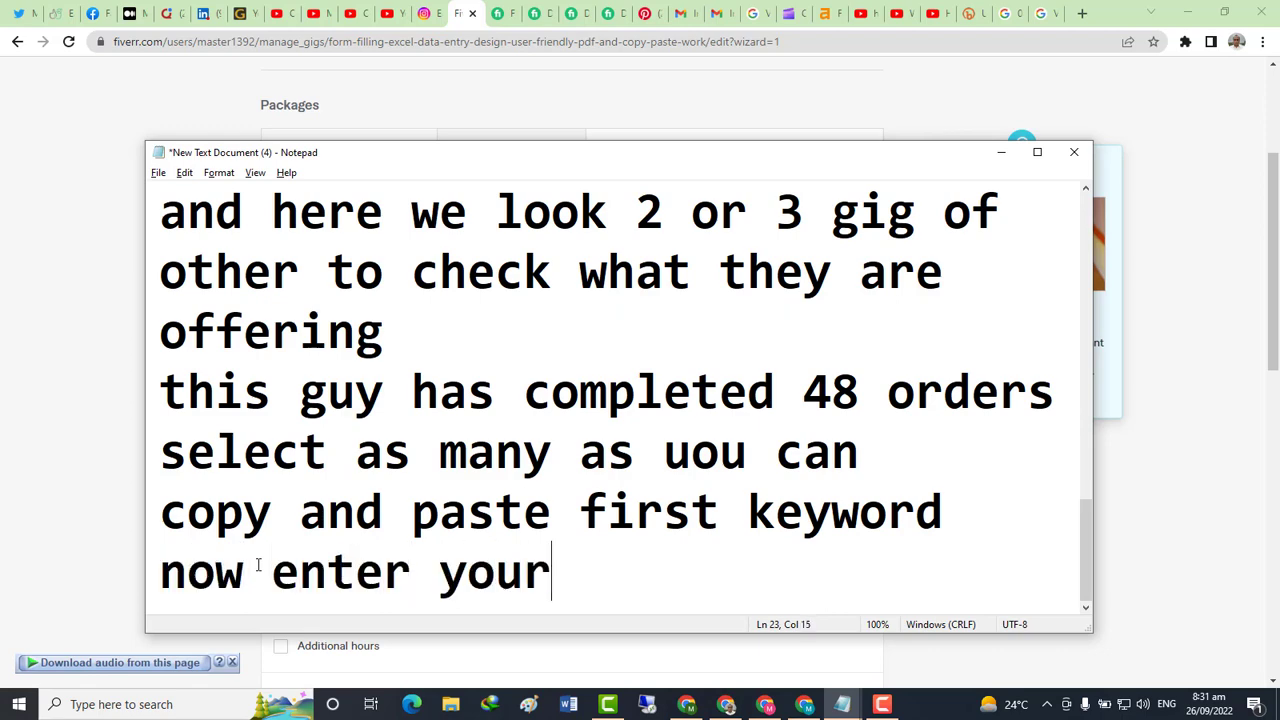
type(" price")
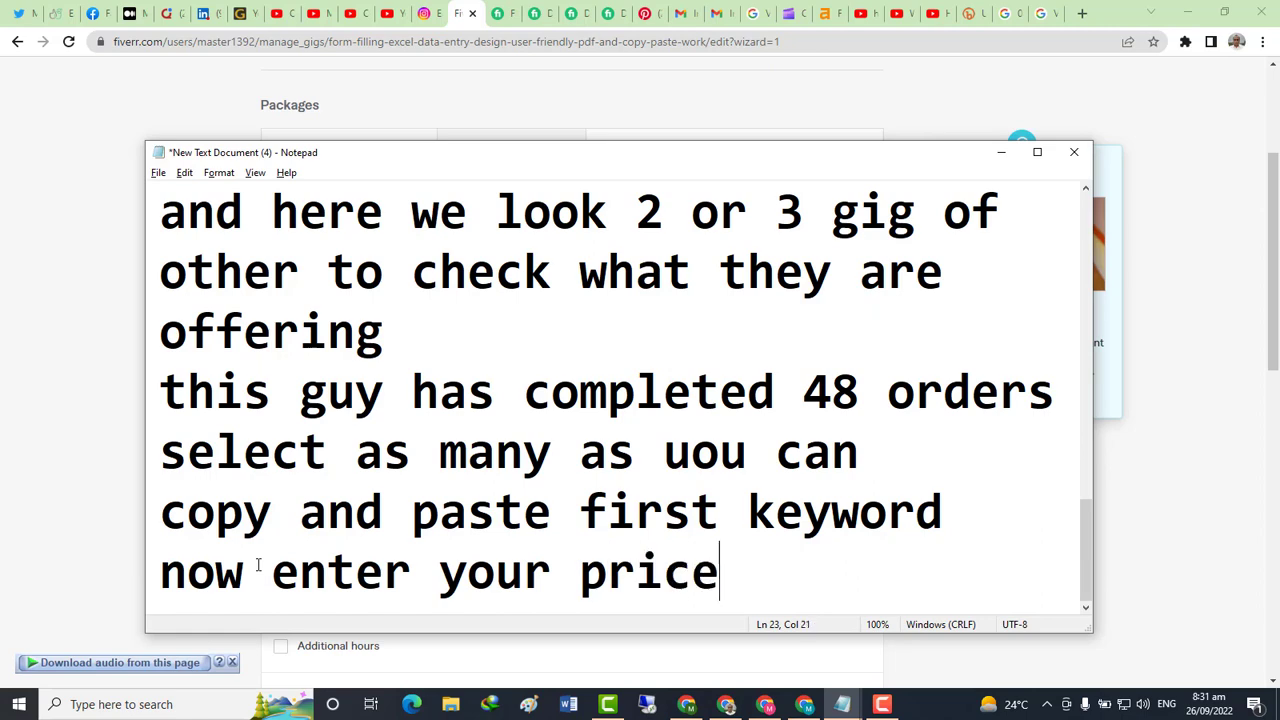
key("Return")
Turn Offer packages on to preview the three tiers, then switch it back off
key("alt+Tab")
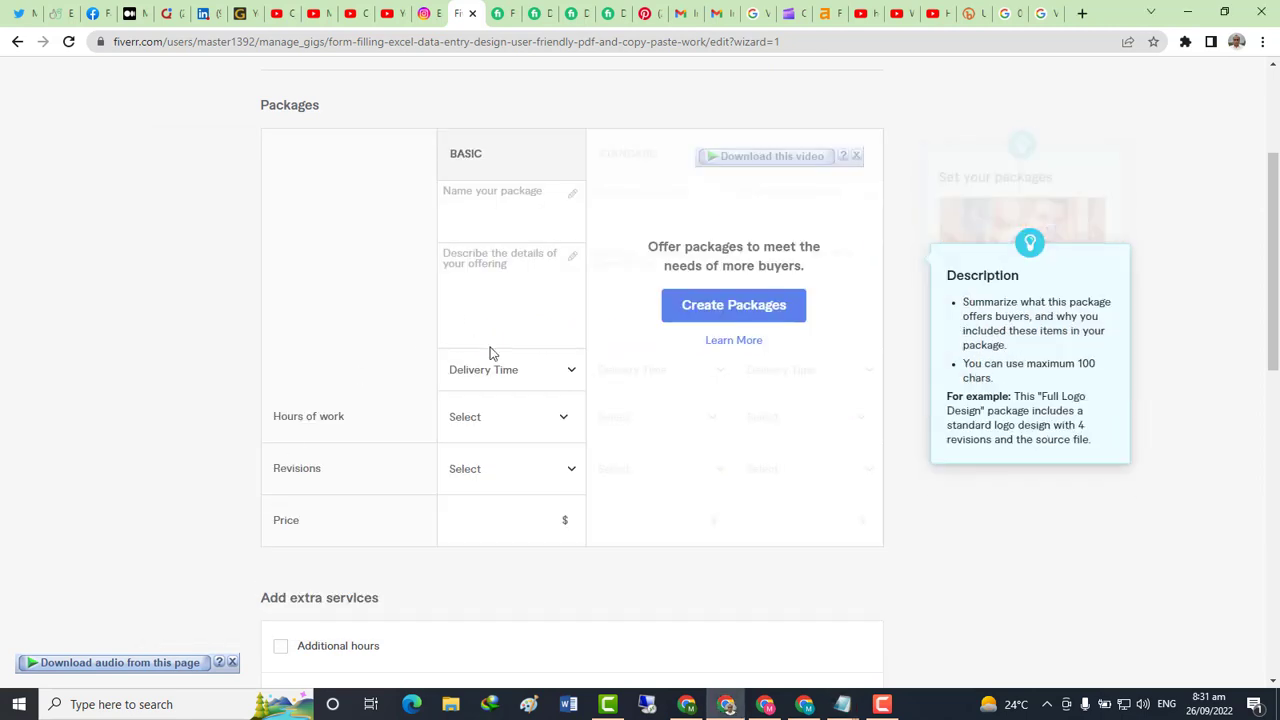
scroll(826, 306, "up", 3)
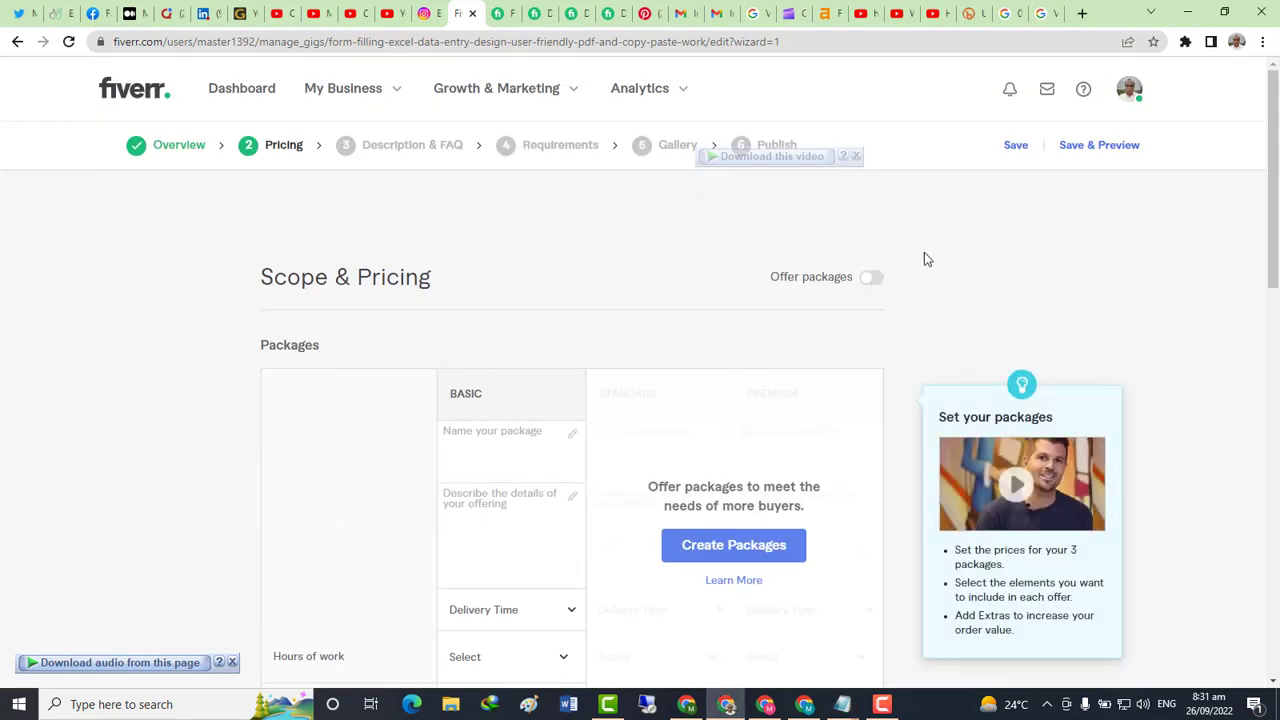
left_click(874, 279)
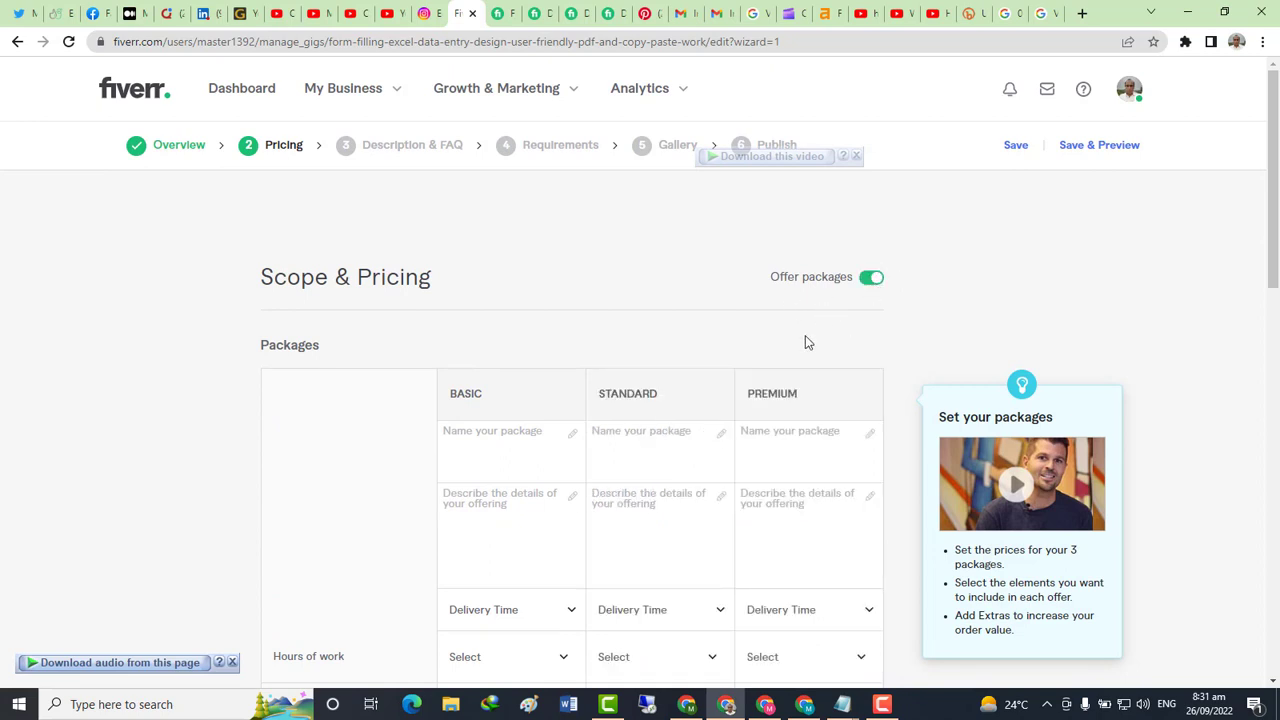
scroll(557, 369, "down", 2)
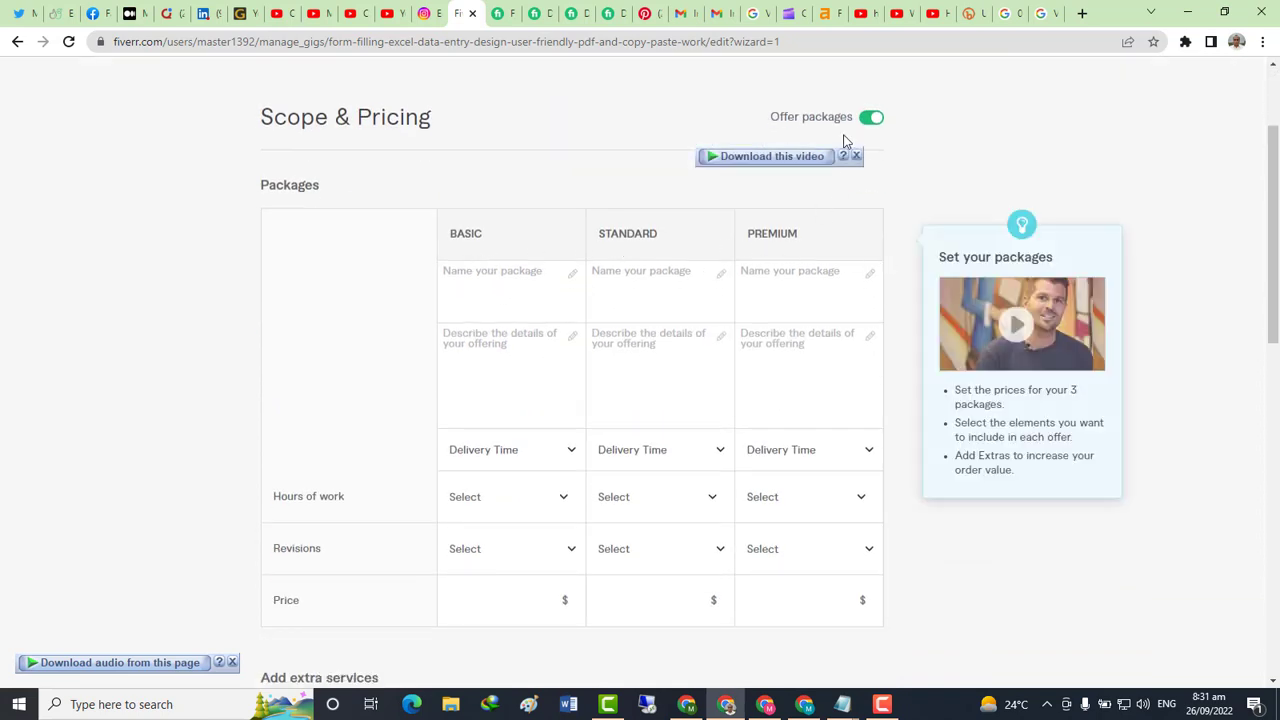
left_click(866, 119)
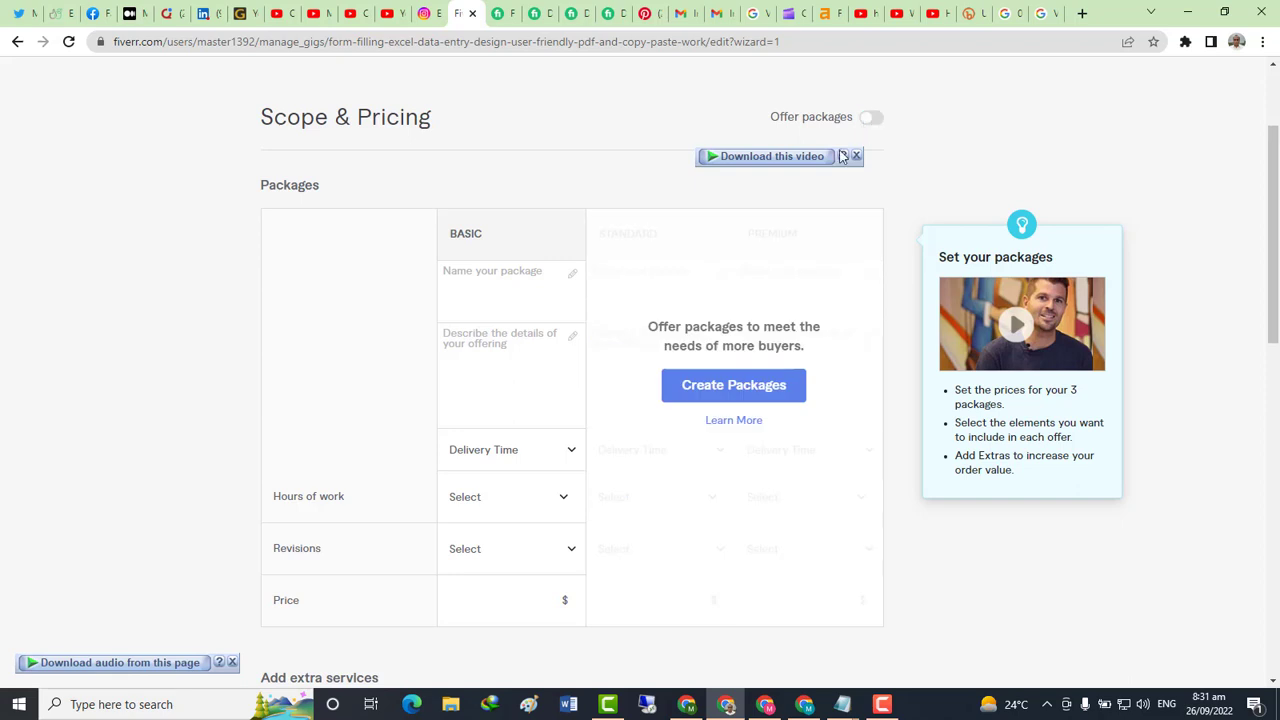
key("alt+Tab")
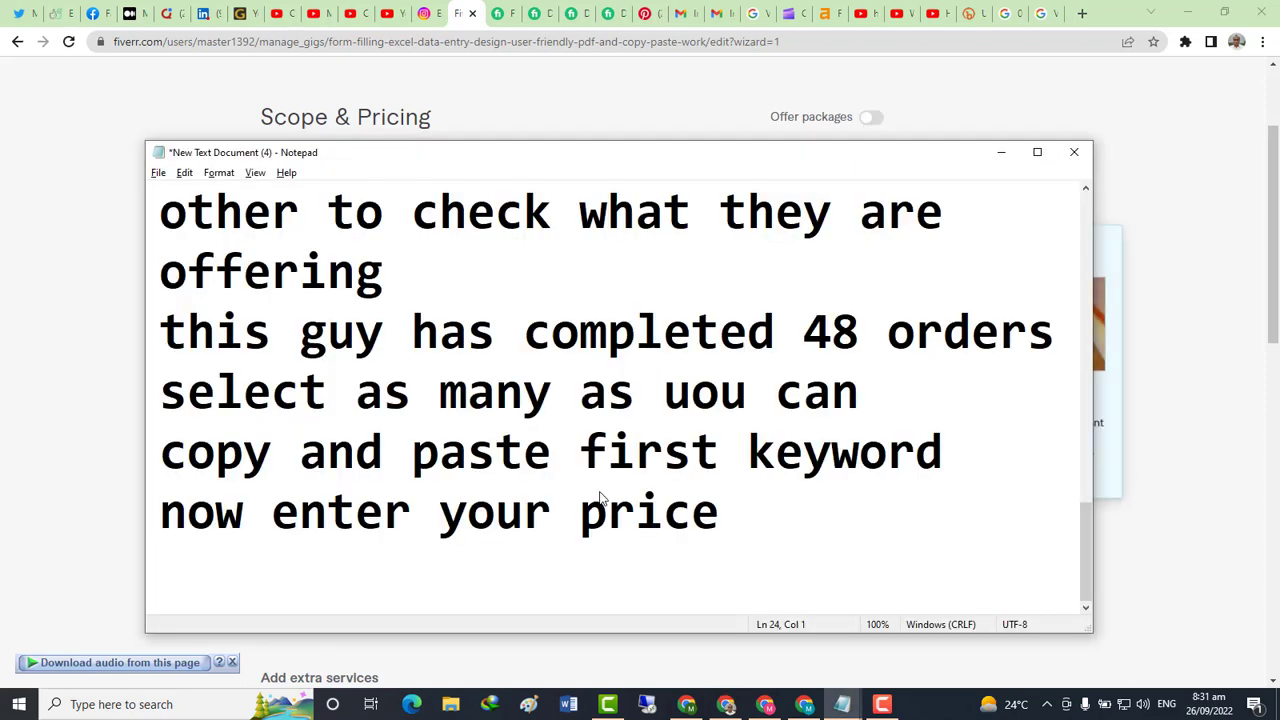
Note 'if you want to offer onl;y one package then off this' and turn Offer packages on
type("if you")
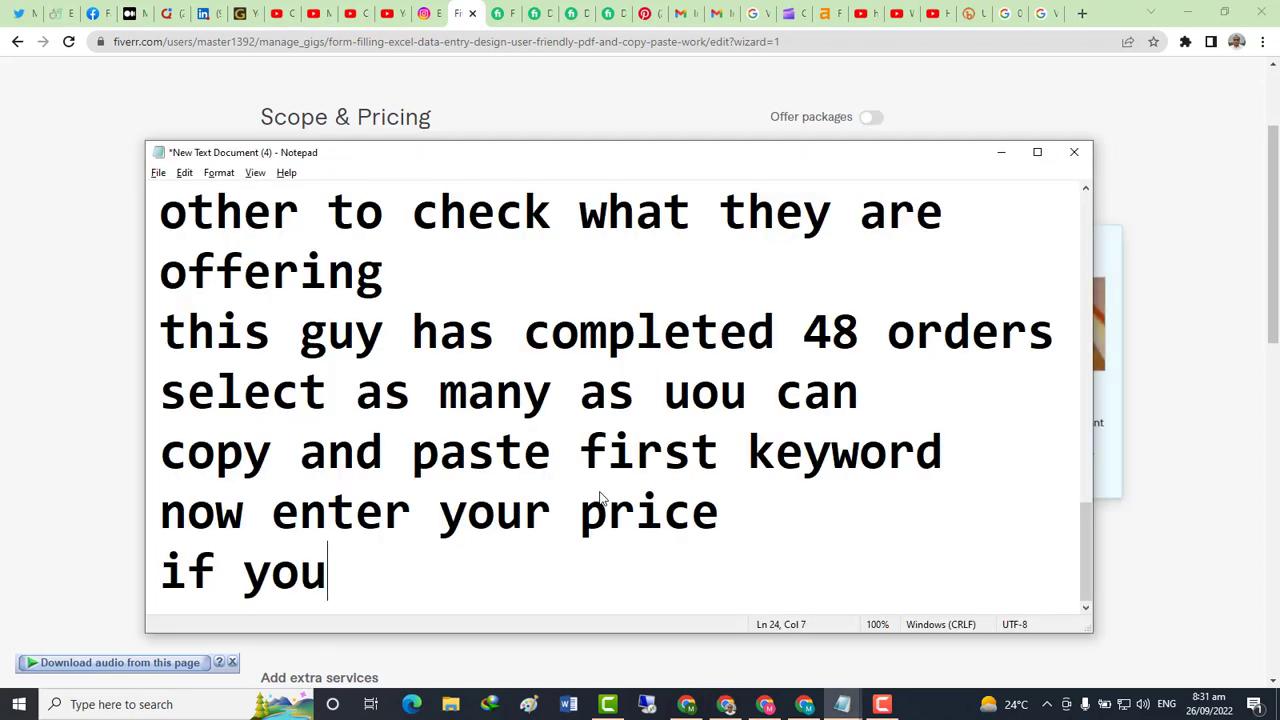
type(" want to ")
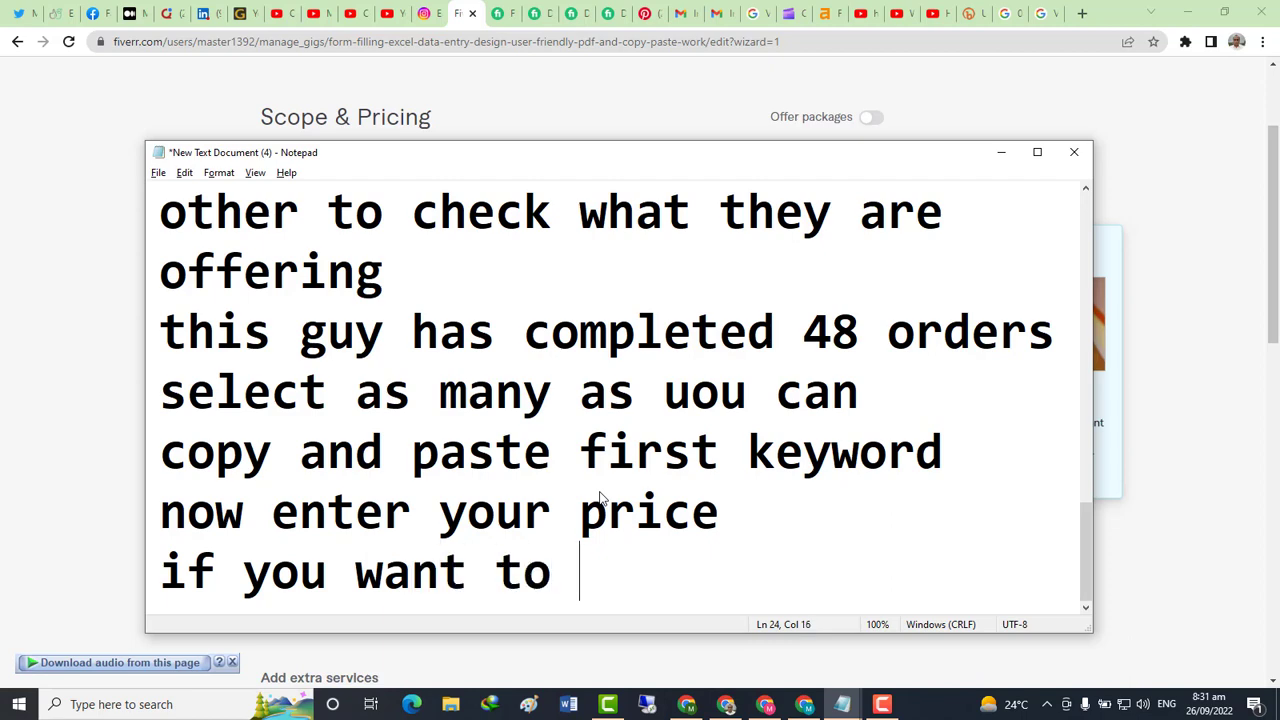
type("offer o")
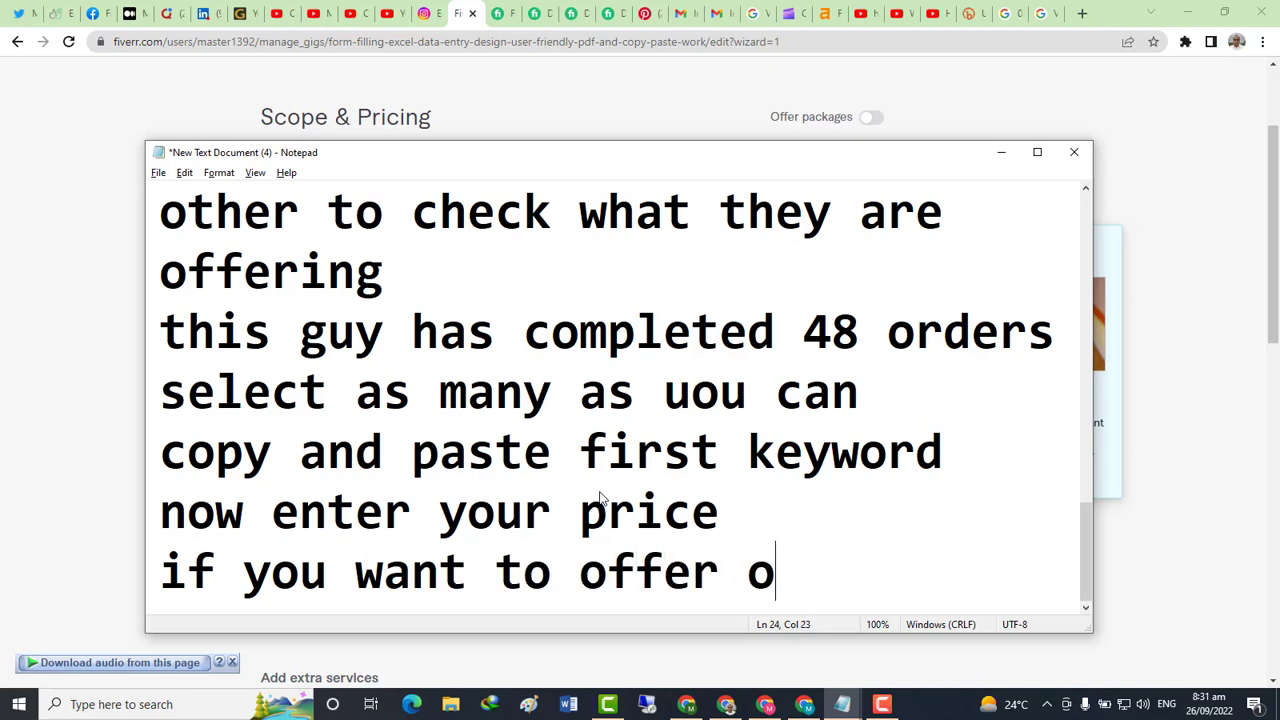
type("nl;y on")
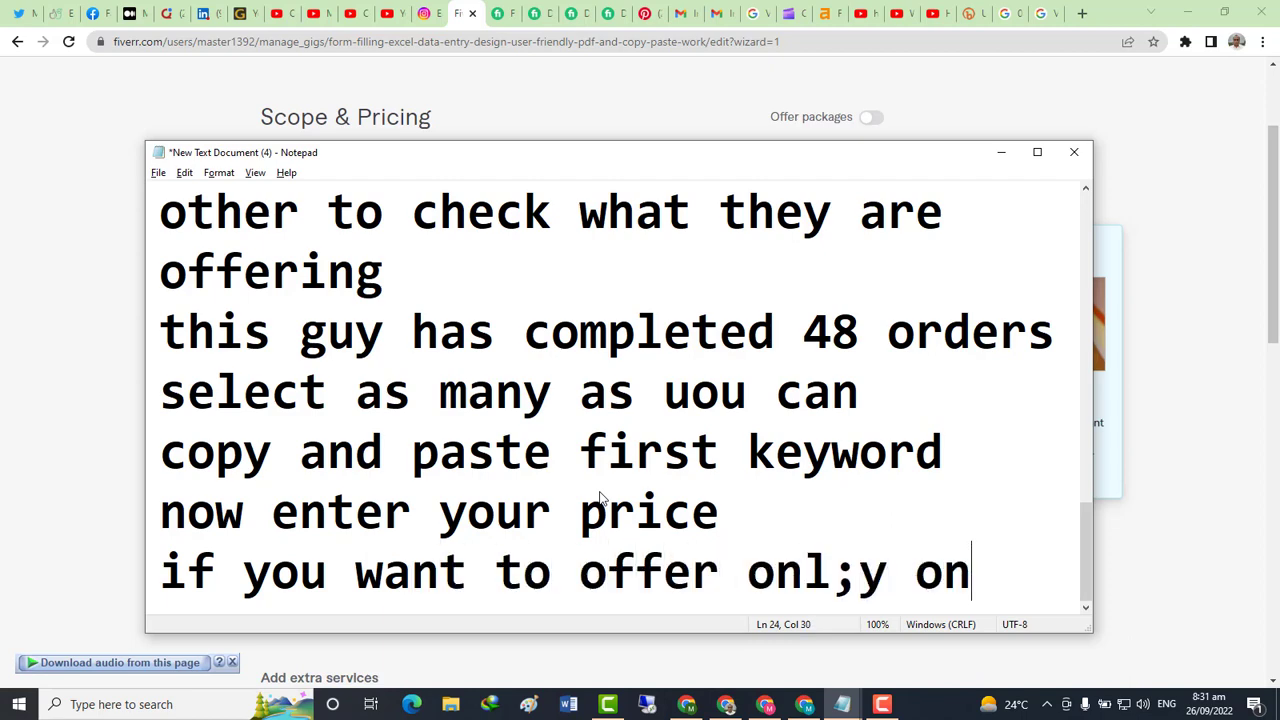
type("e pac")
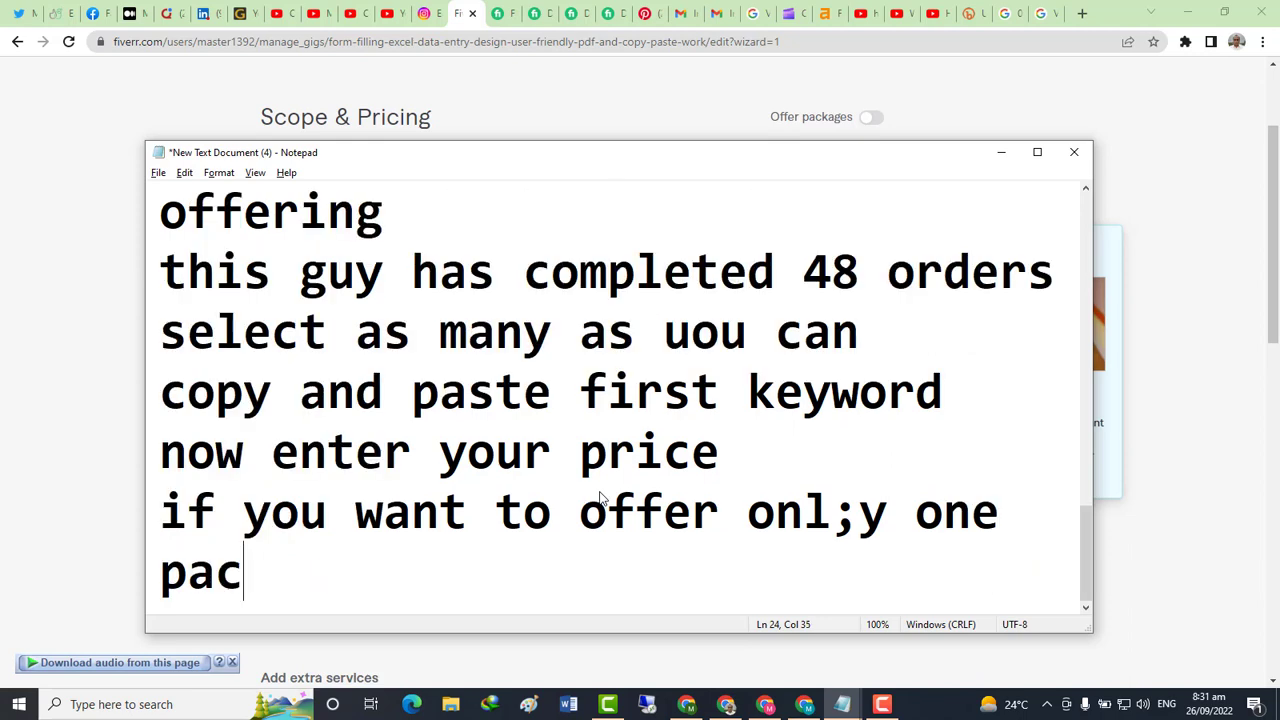
type("kage then")
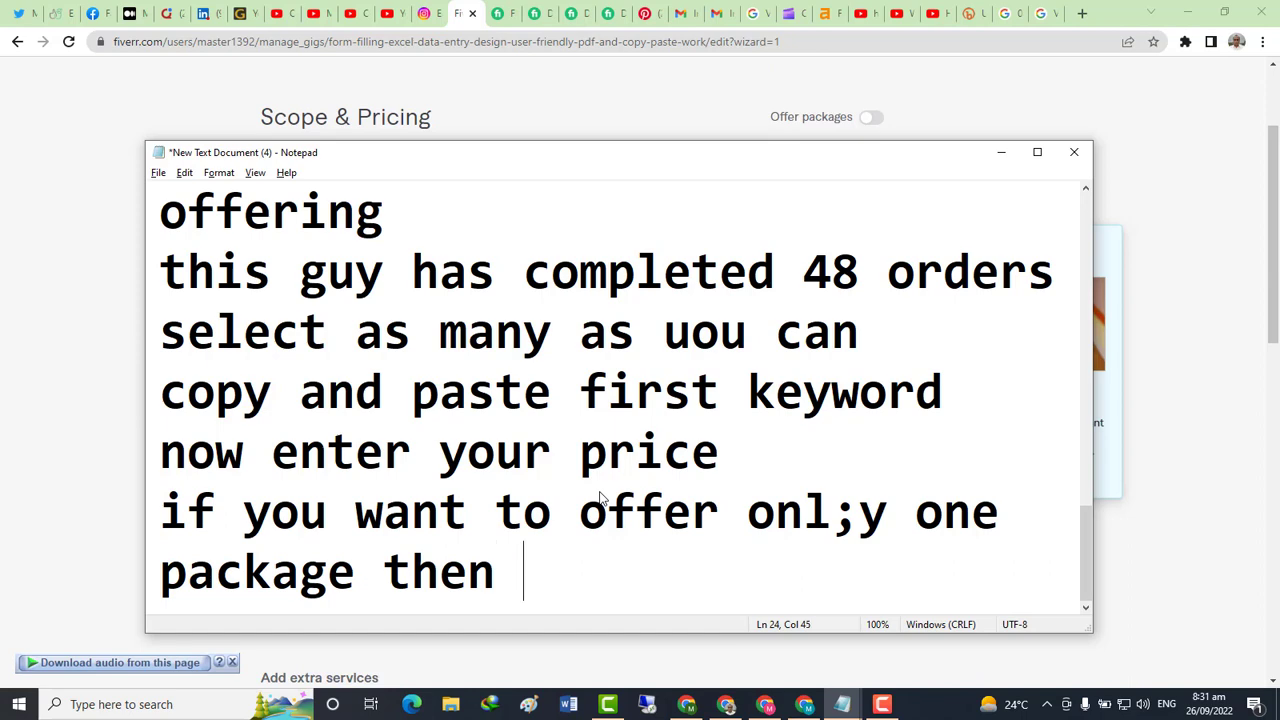
type(" o")
type("ff this")
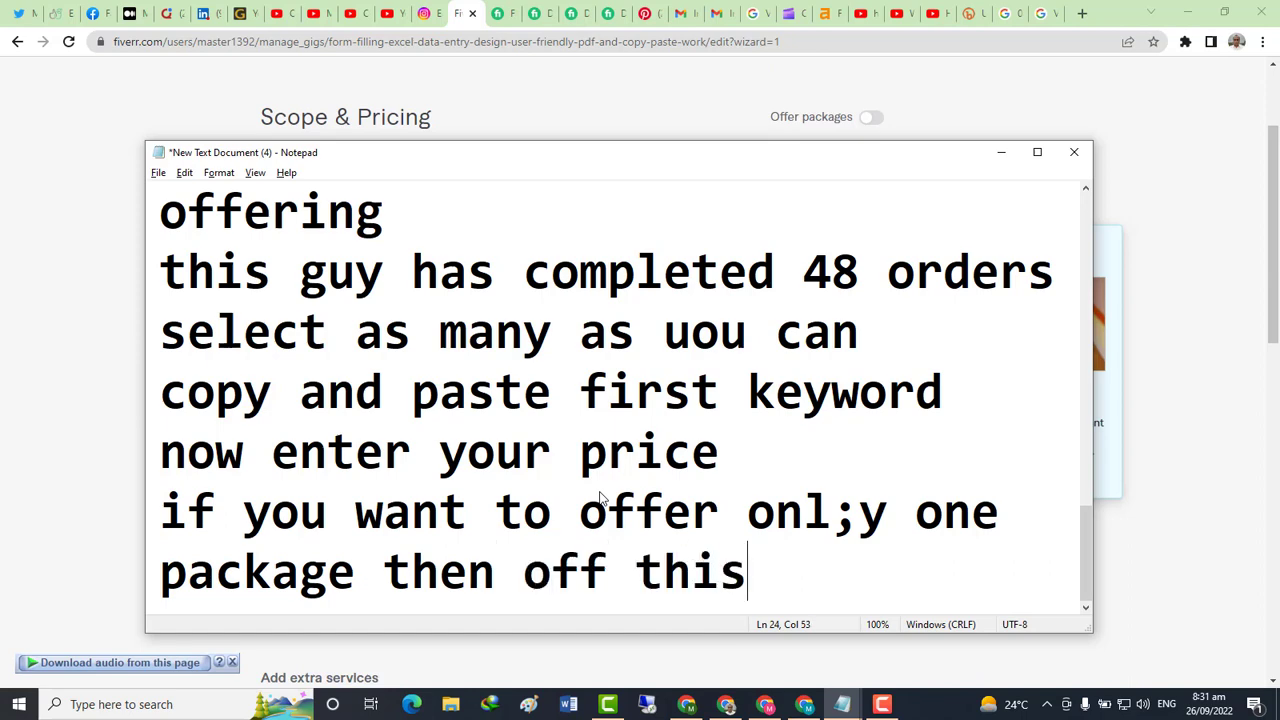
key("Return")
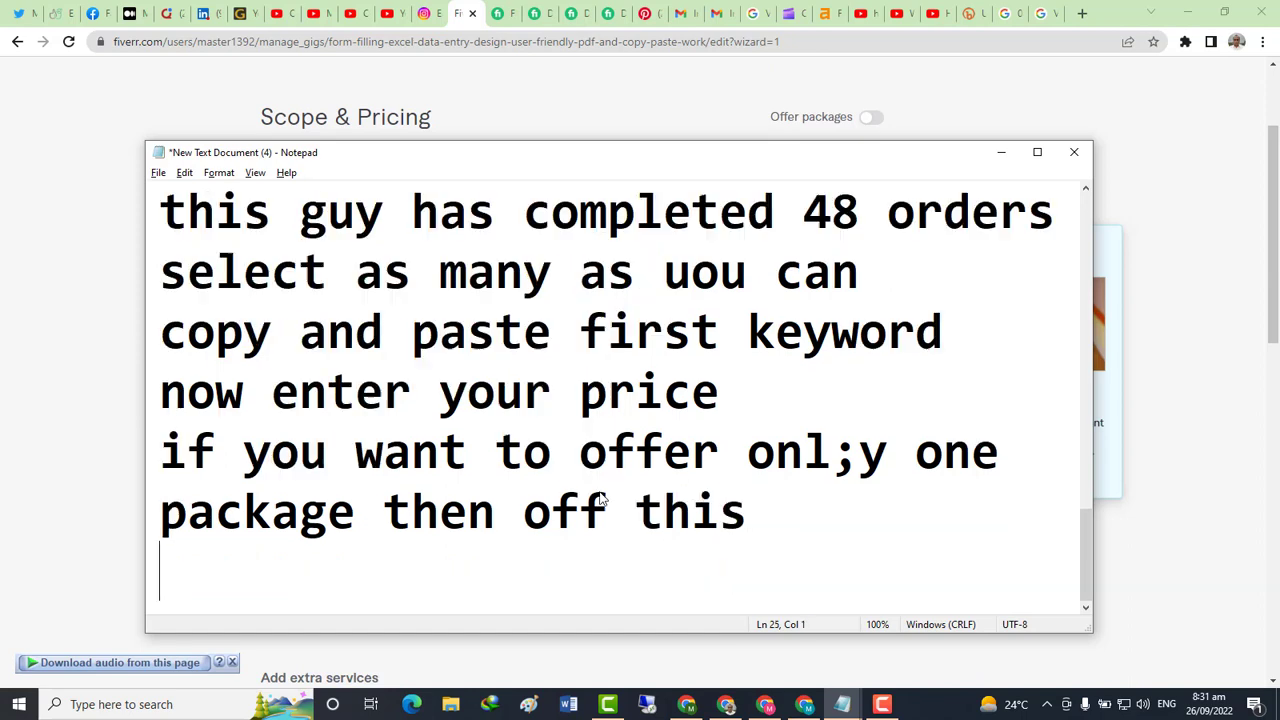
key("alt+Tab")
scroll(825, 243, "up", 1)
scroll(835, 270, "up", 1)
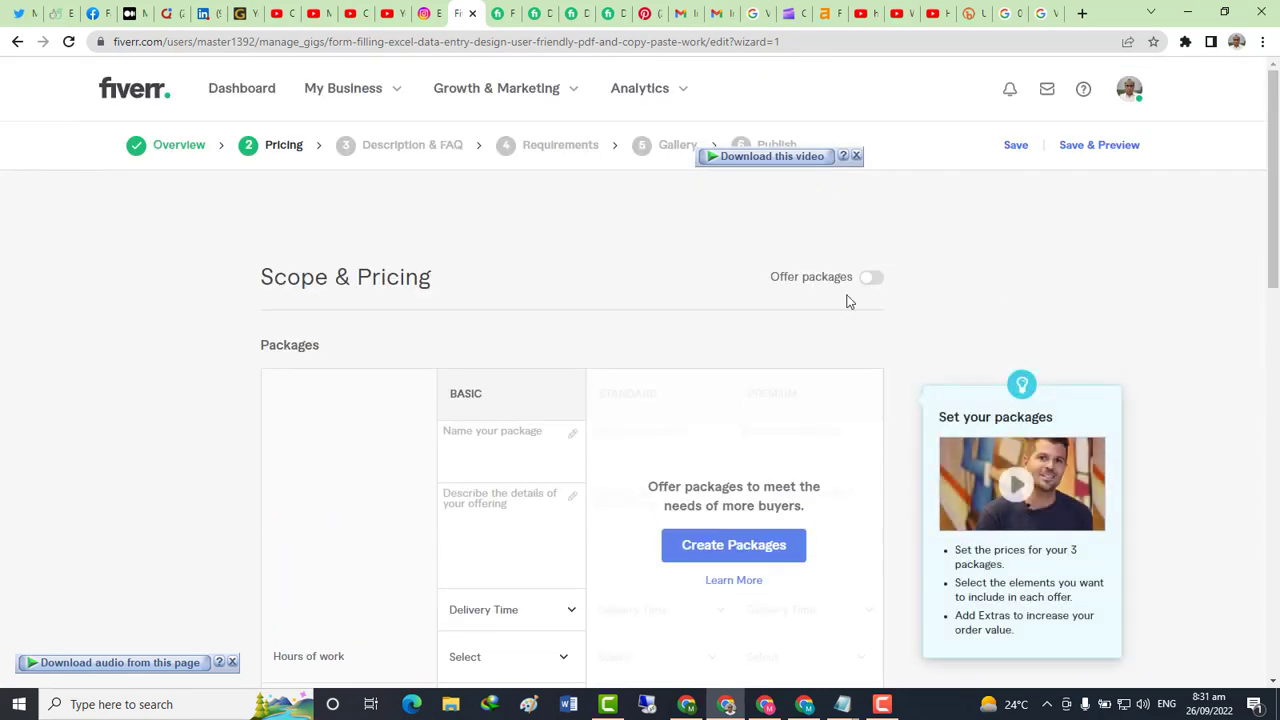
left_click(873, 279)
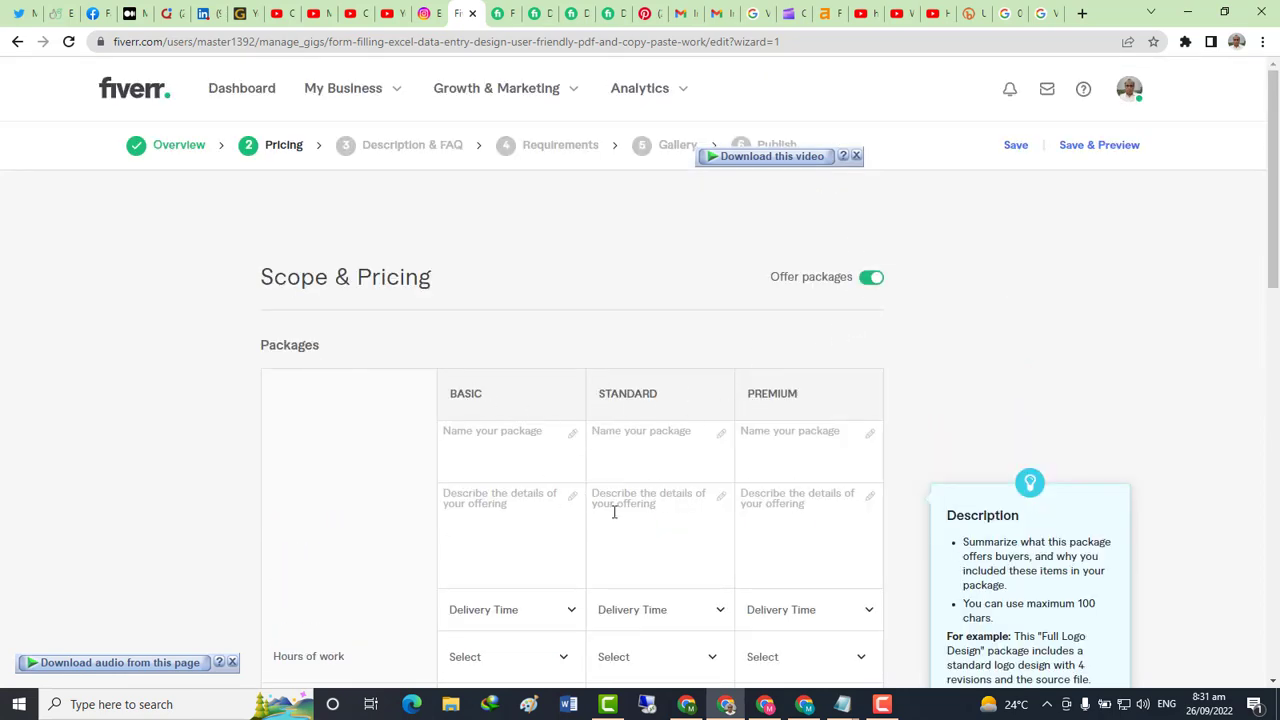
Add the lines 'and' and 'if you want to offer more packages then on this' to the notes
key("alt+Tab")
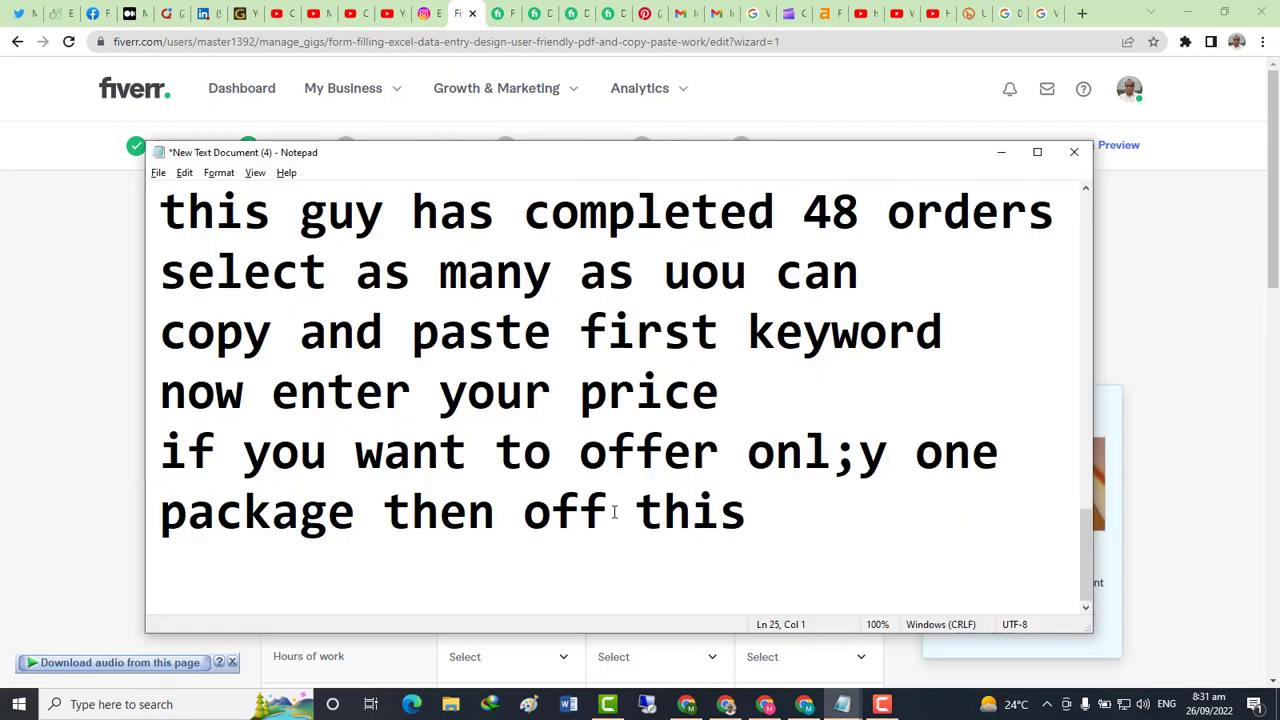
type("and")
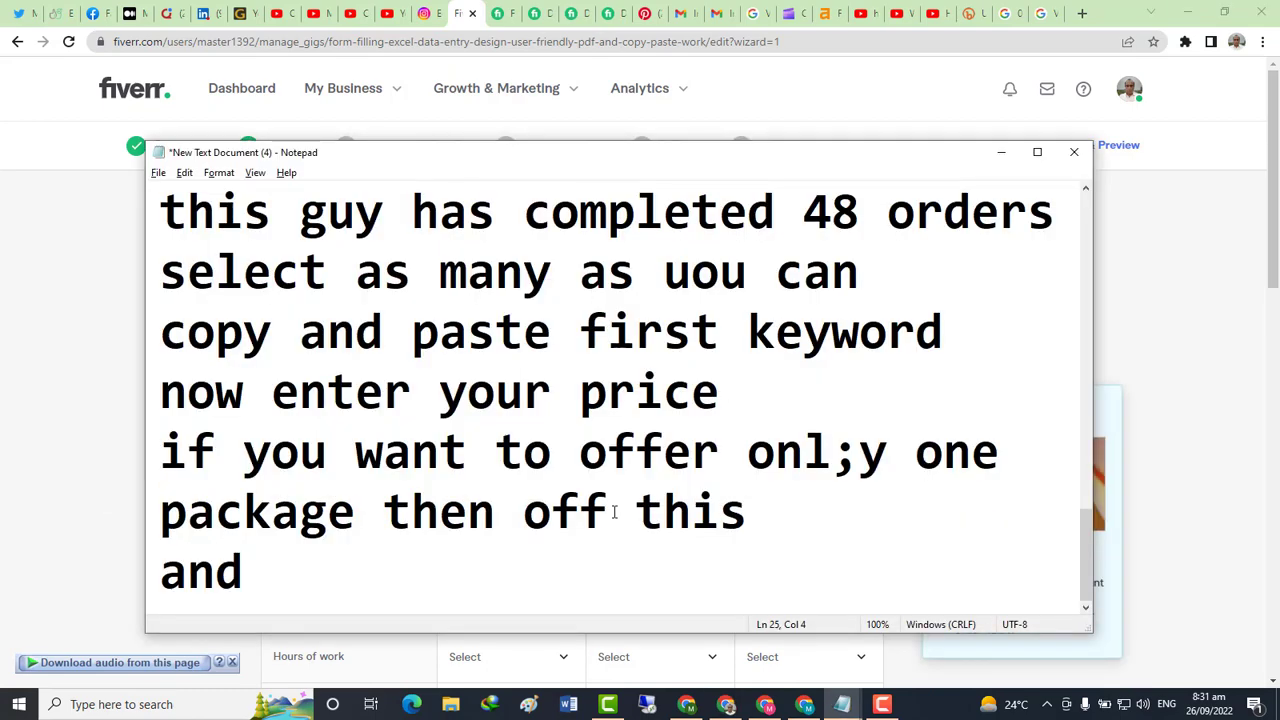
key("Return")
type("if ")
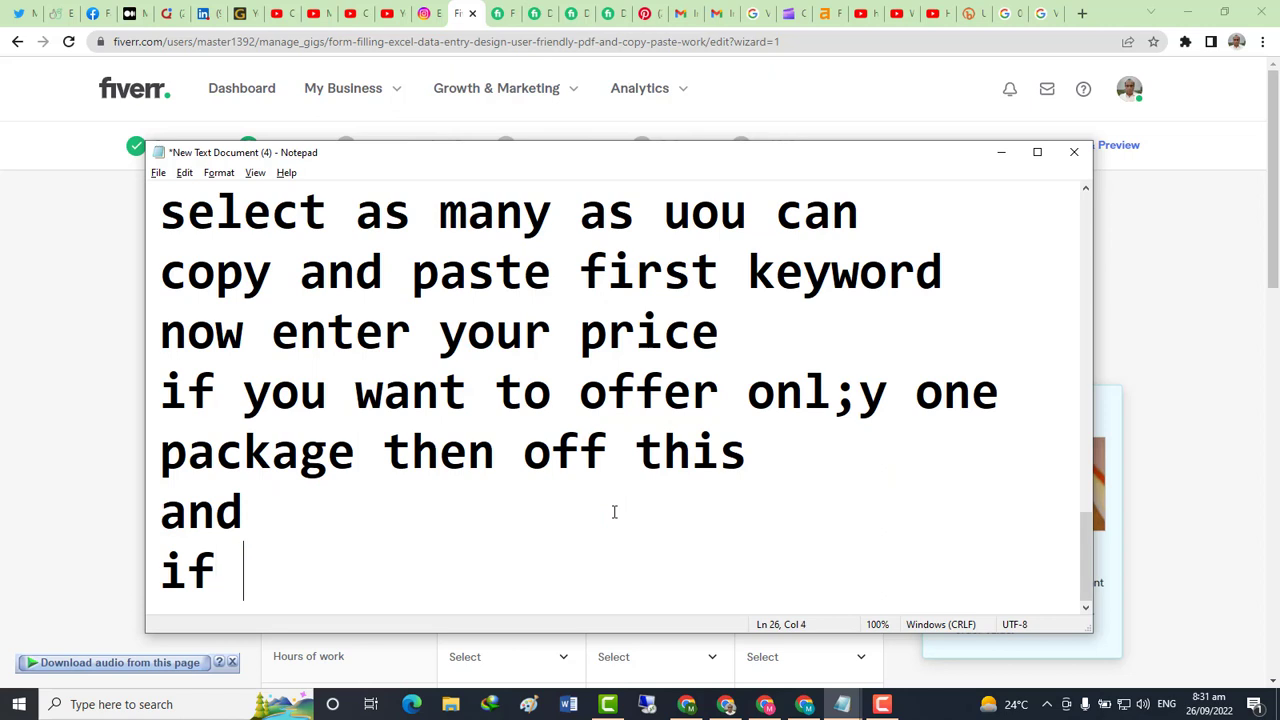
type("you wa")
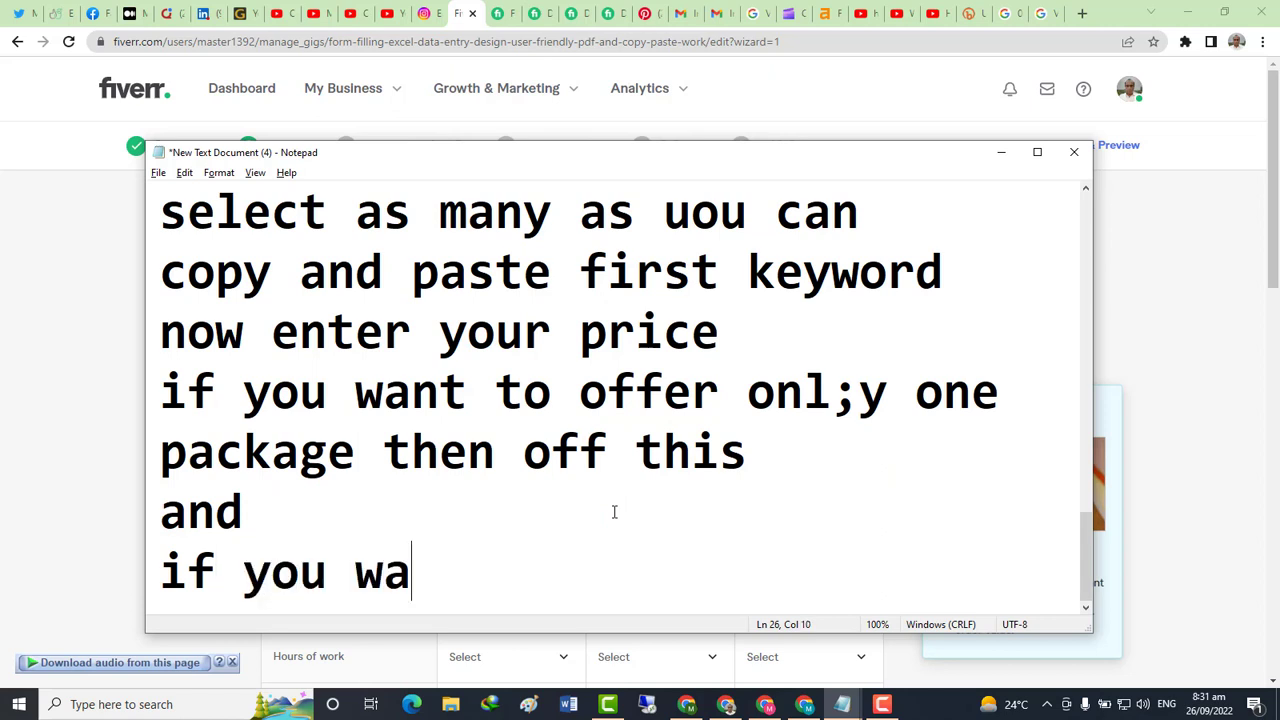
type("nt to offer ")
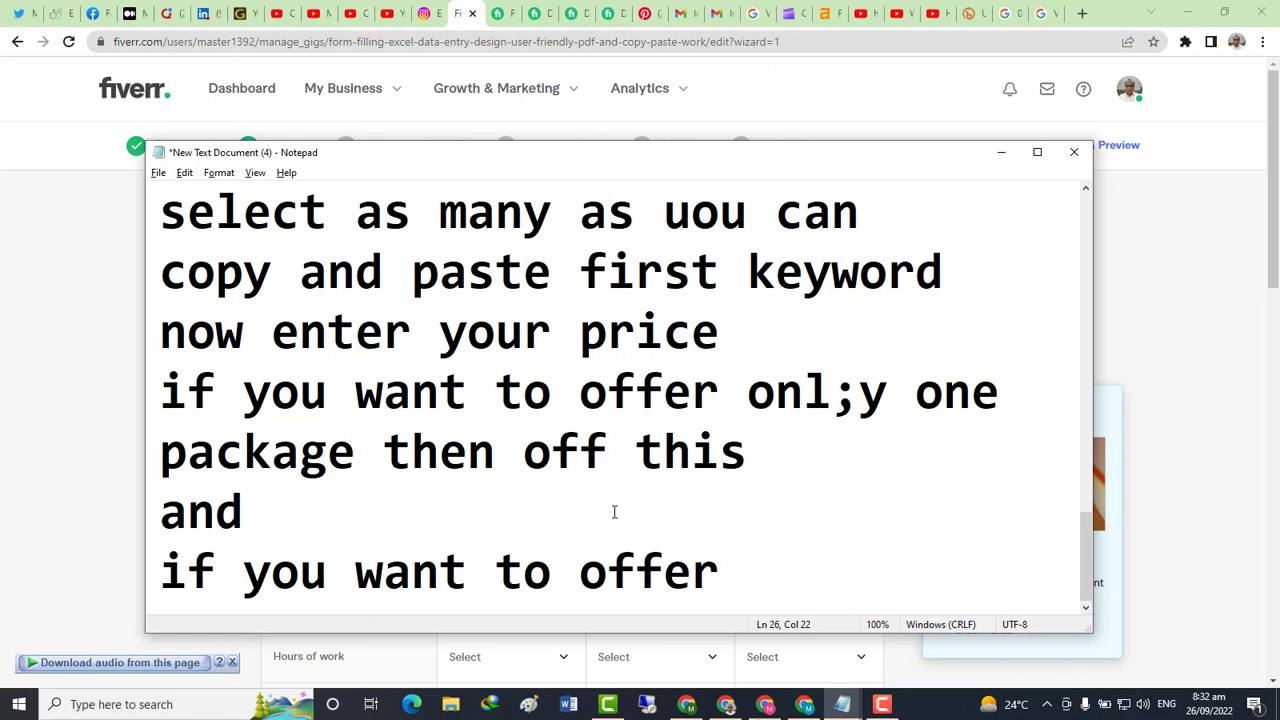
type("more ")
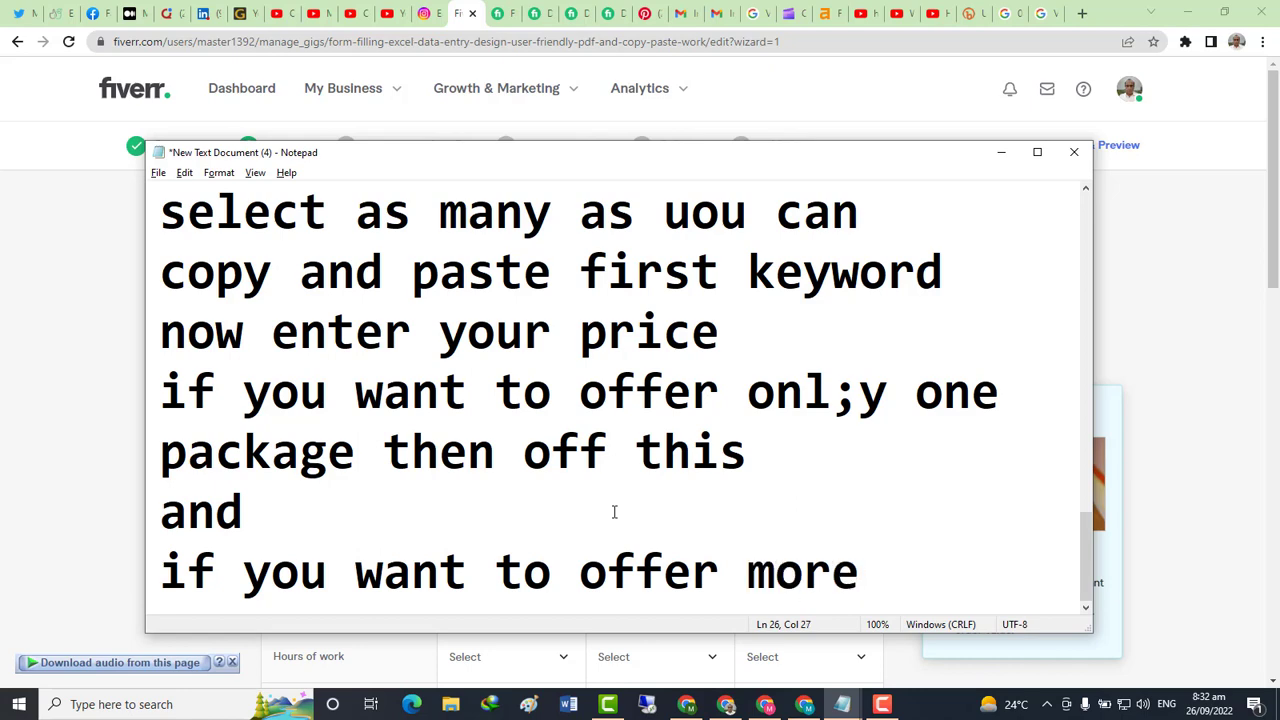
type("packa")
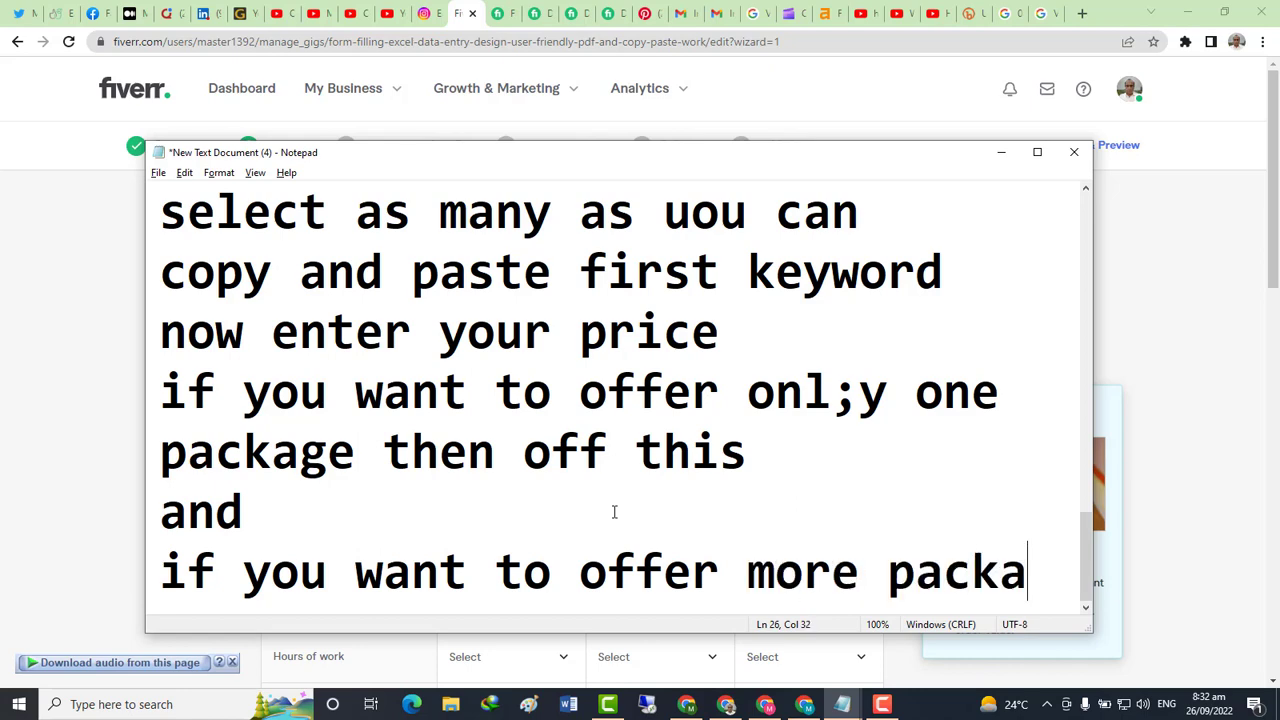
type("ges then ")
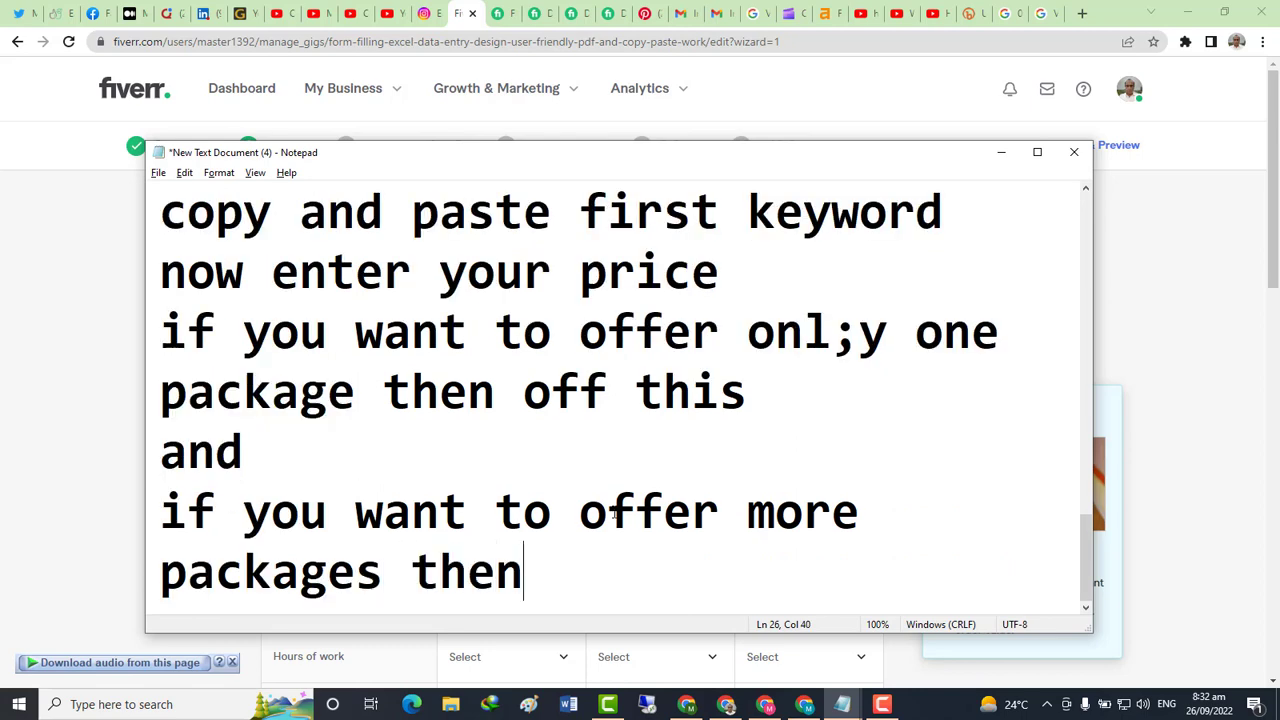
type("on t")
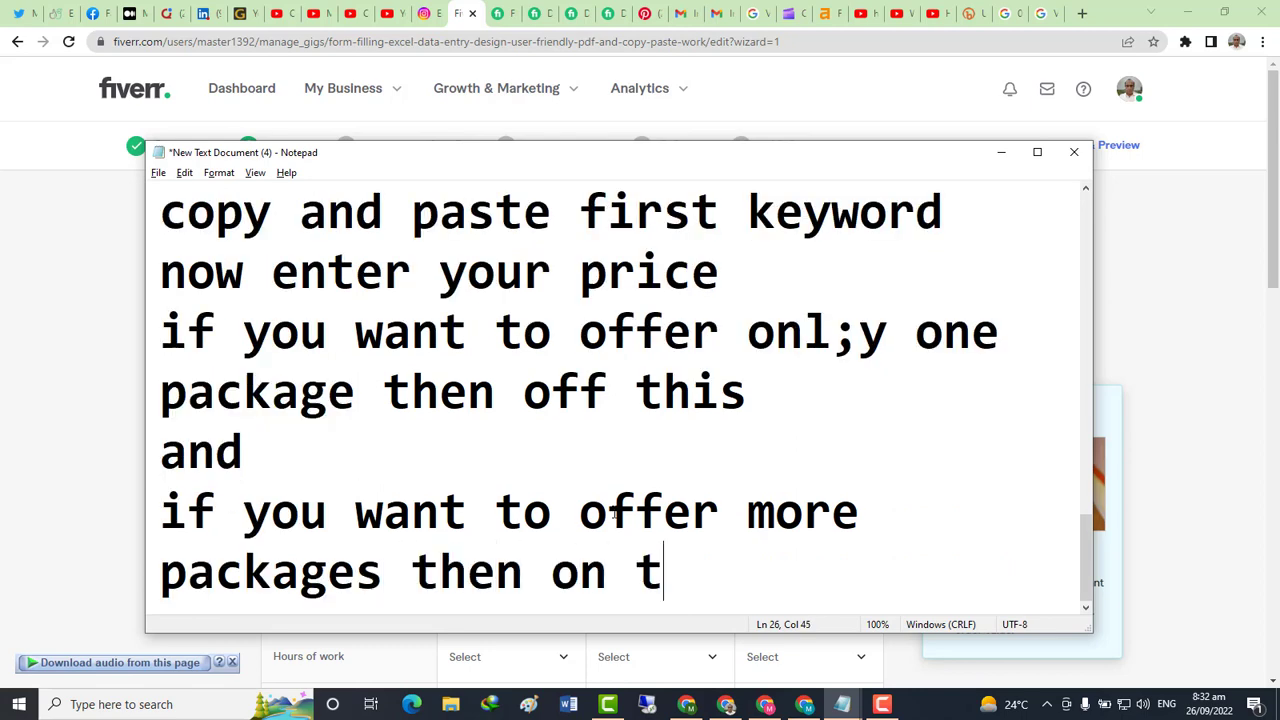
type("his")
key("Return")
key("alt+Tab")
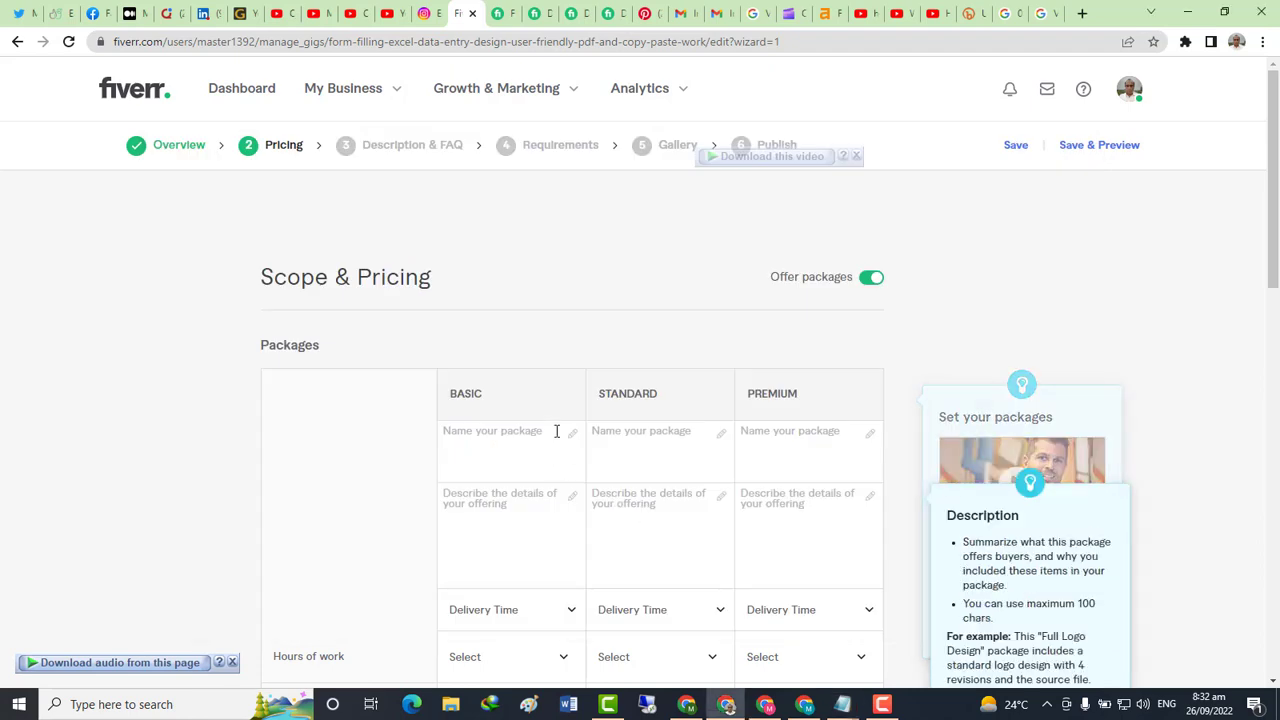
left_click(865, 285)
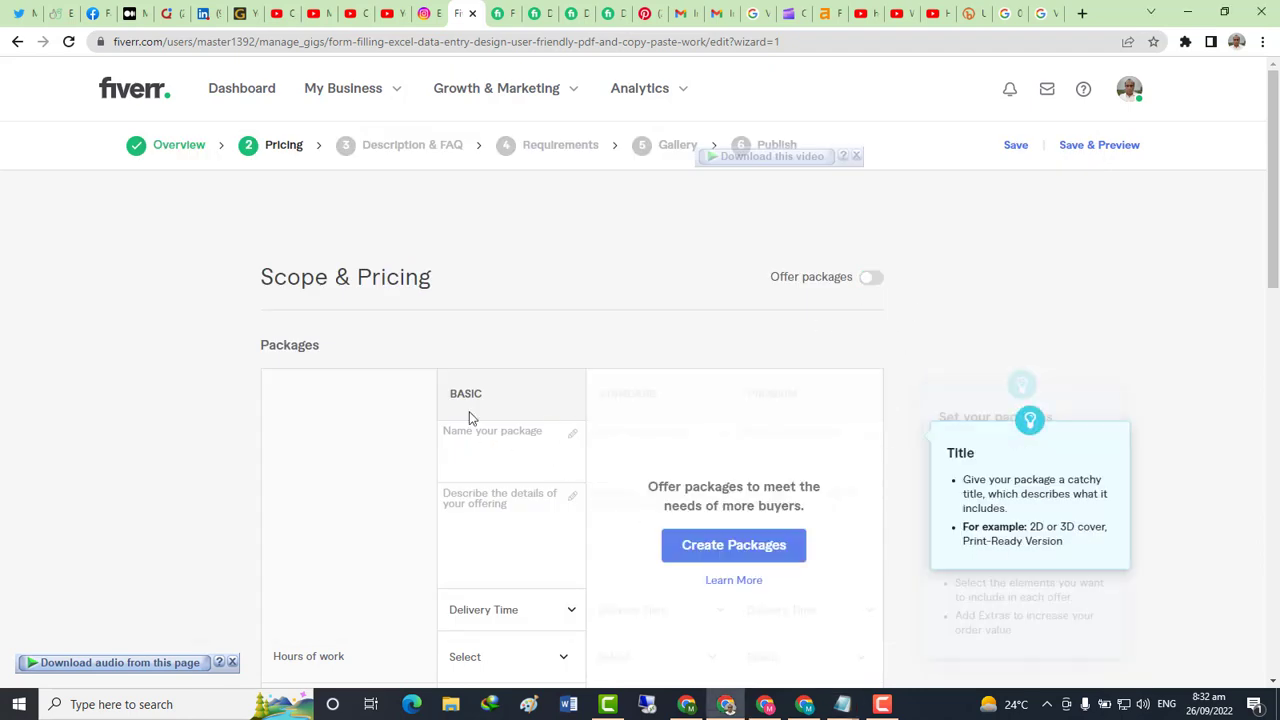
left_click(877, 278)
scroll(652, 365, "down", 3)
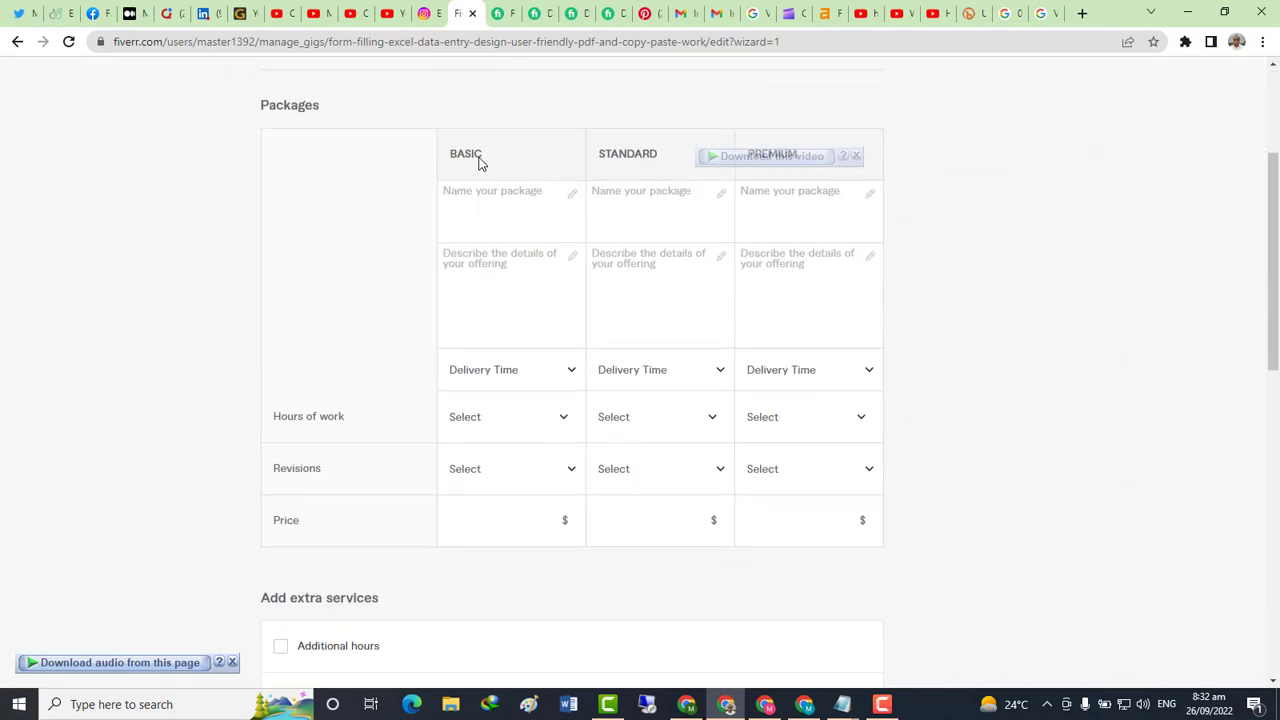
left_click(464, 189)
left_click(485, 297)
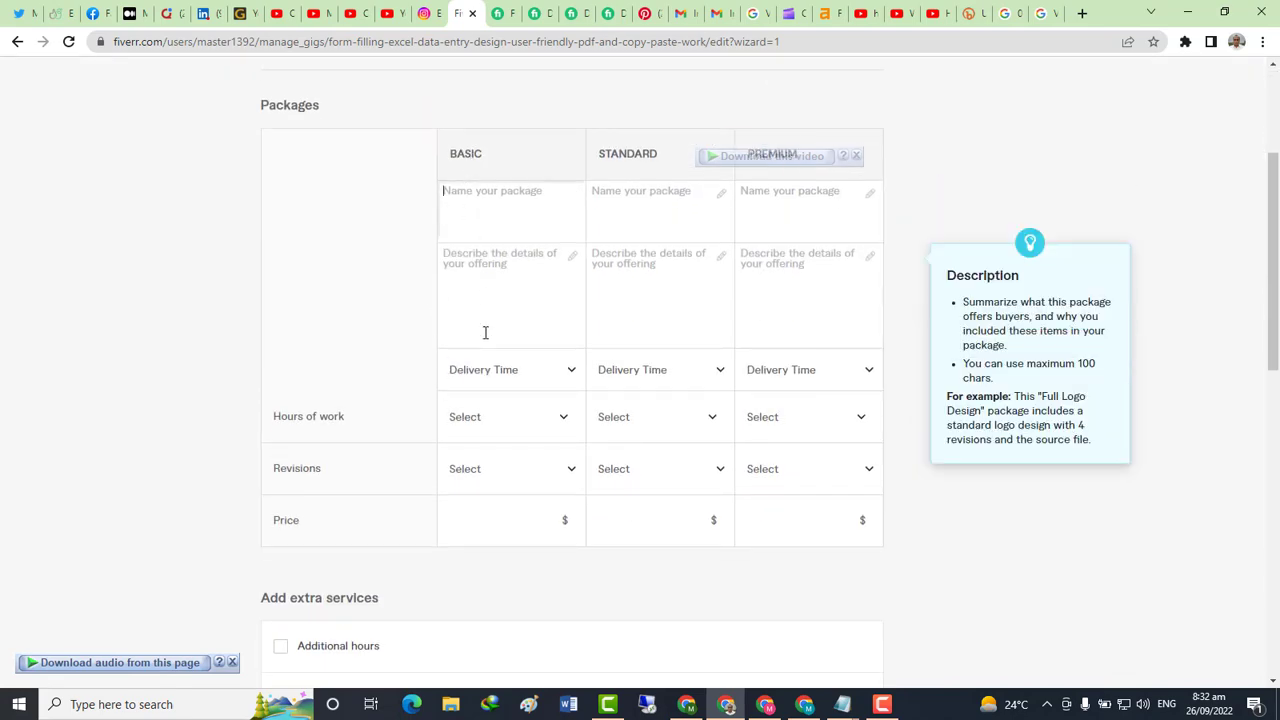
key("alt+Tab")
Add the line 'now name your packages' to the notes and return to Fiverr
type("now")
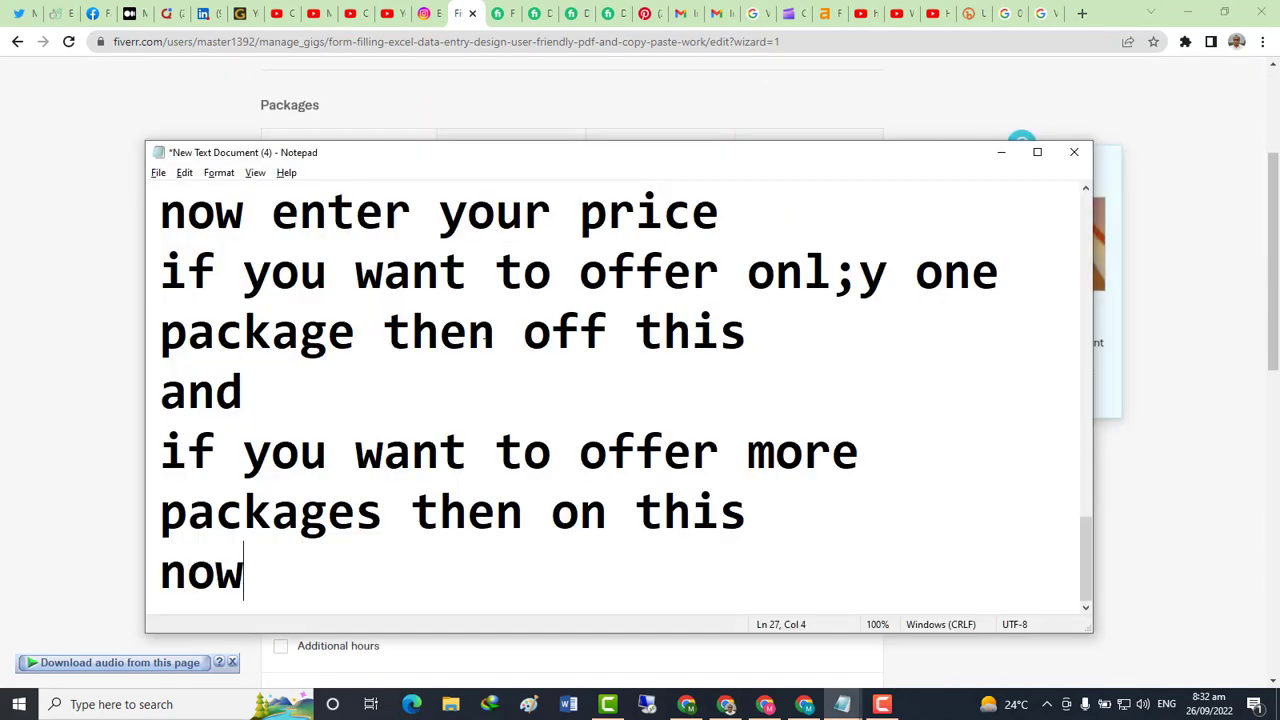
type(" name")
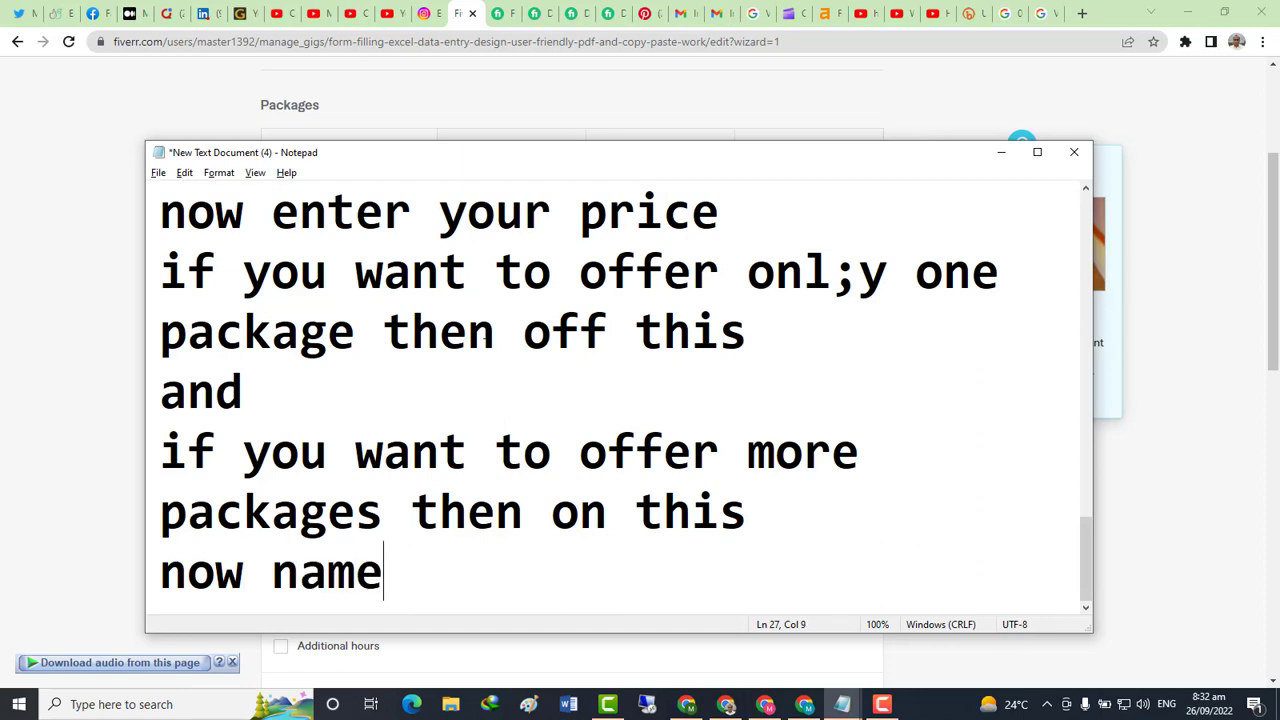
type(" your ")
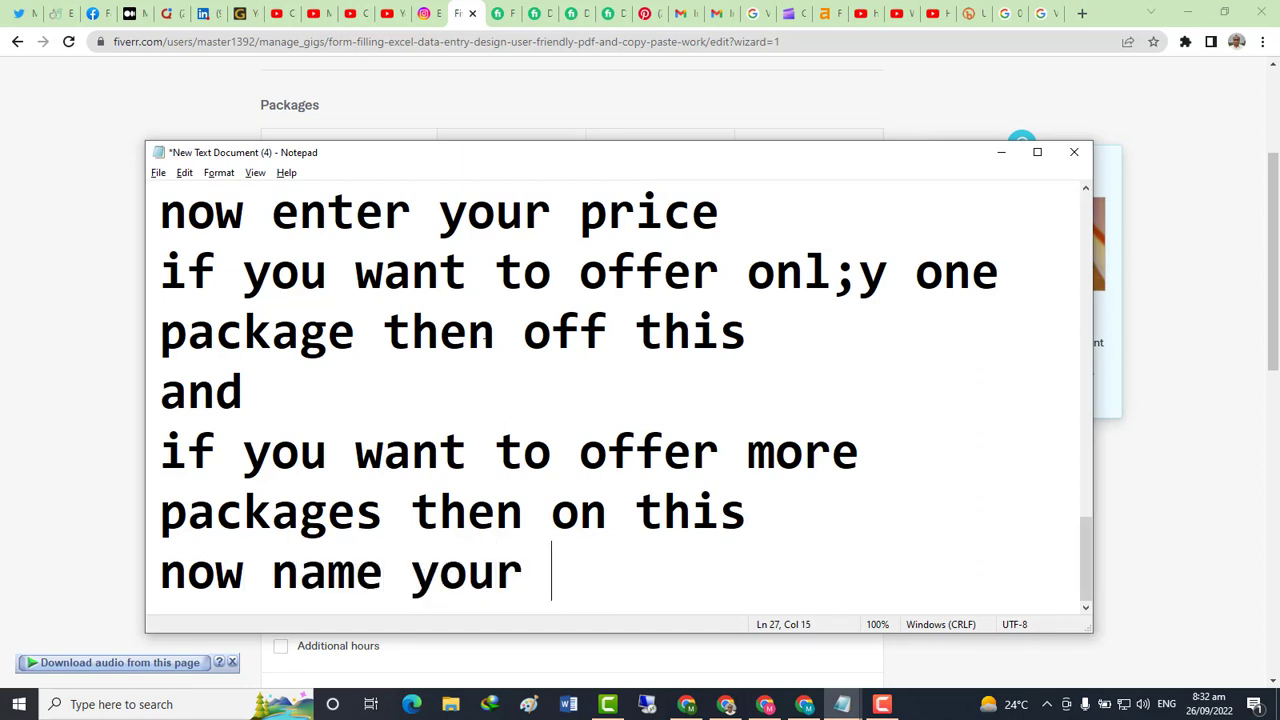
type("packa")
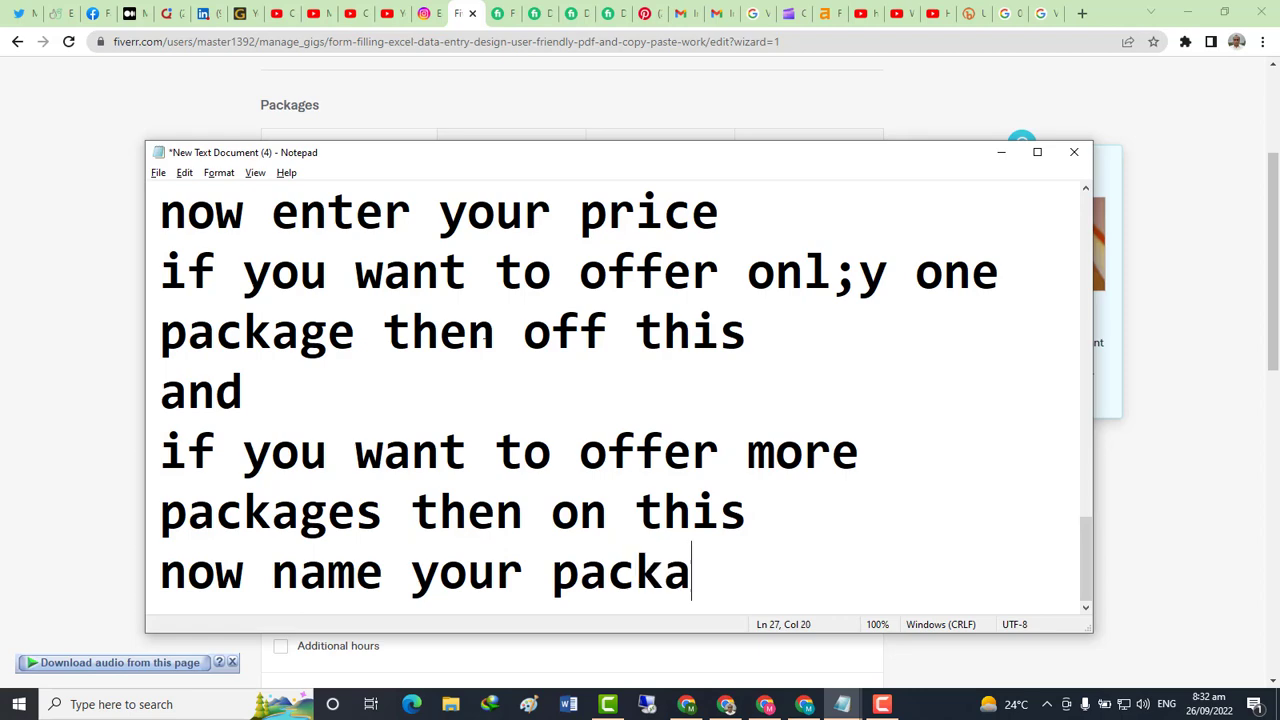
type("ges")
key("Return")
key("alt+Tab")
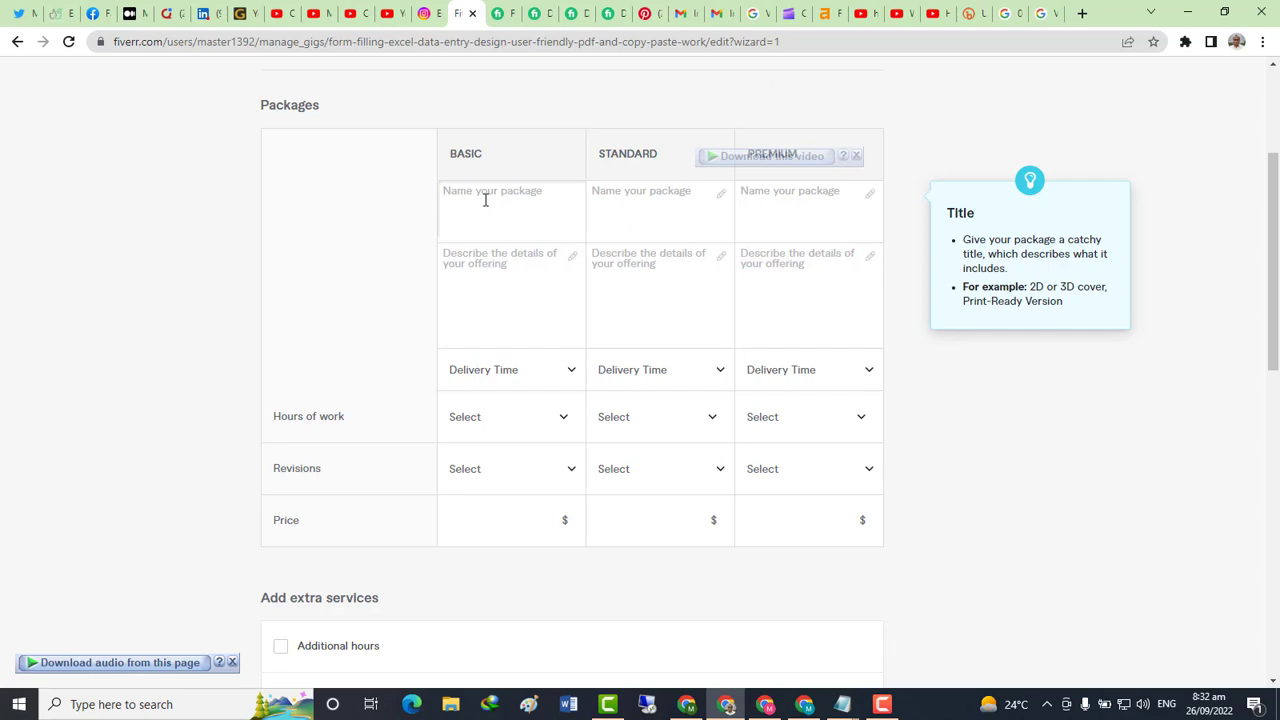
Name the Basic, Standard and Premium packages Initial, Quality and Super
type("Initial")
left_click(629, 188)
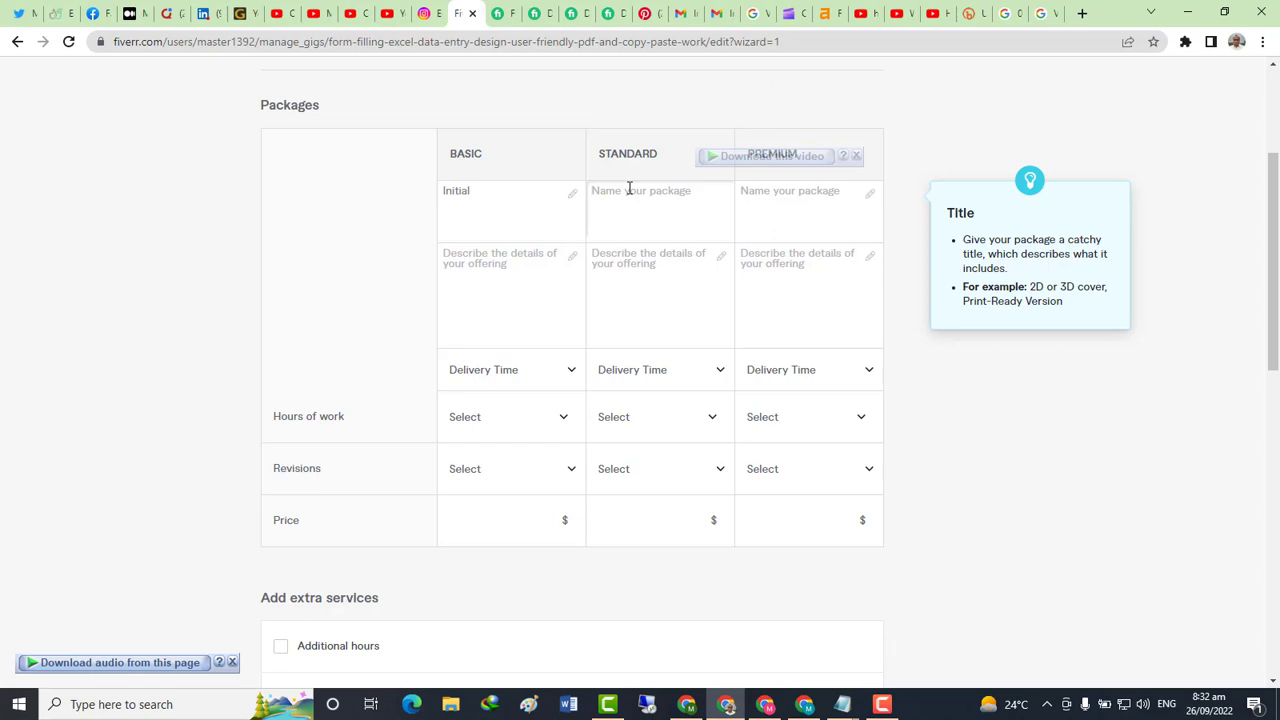
type("Quality")
left_click(801, 190)
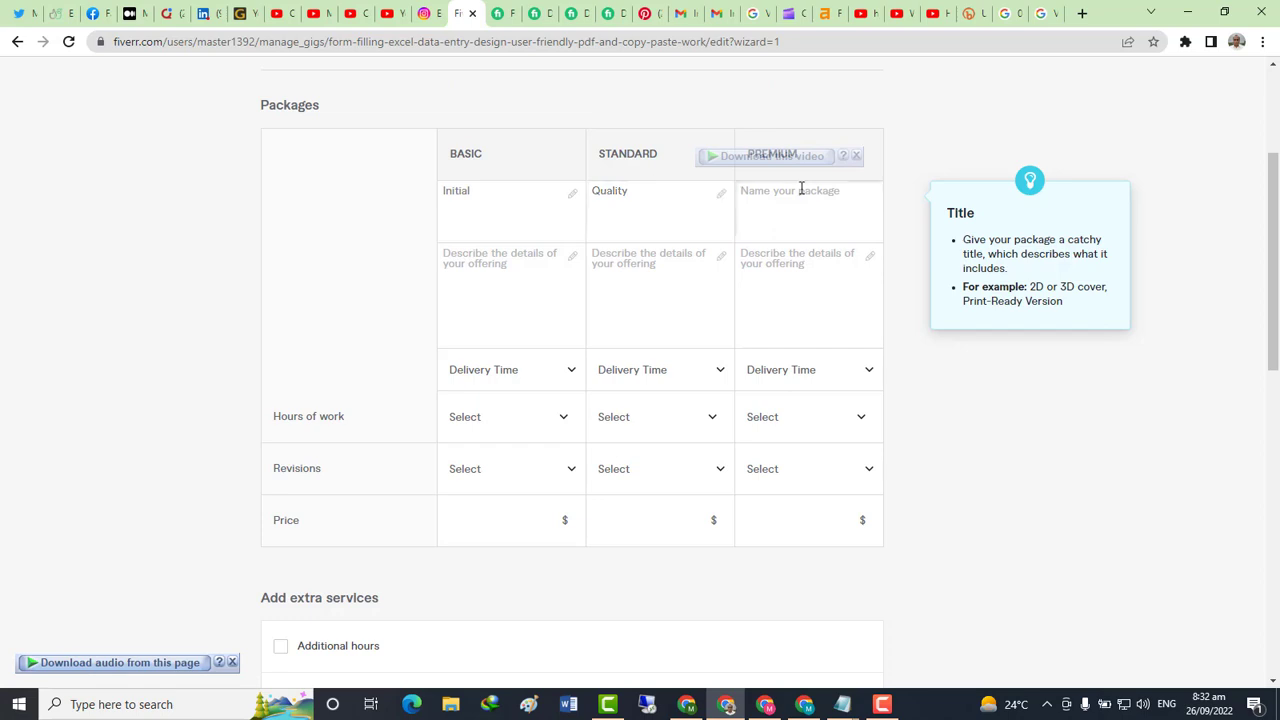
type("Super")
left_click(609, 301)
left_click(462, 263)
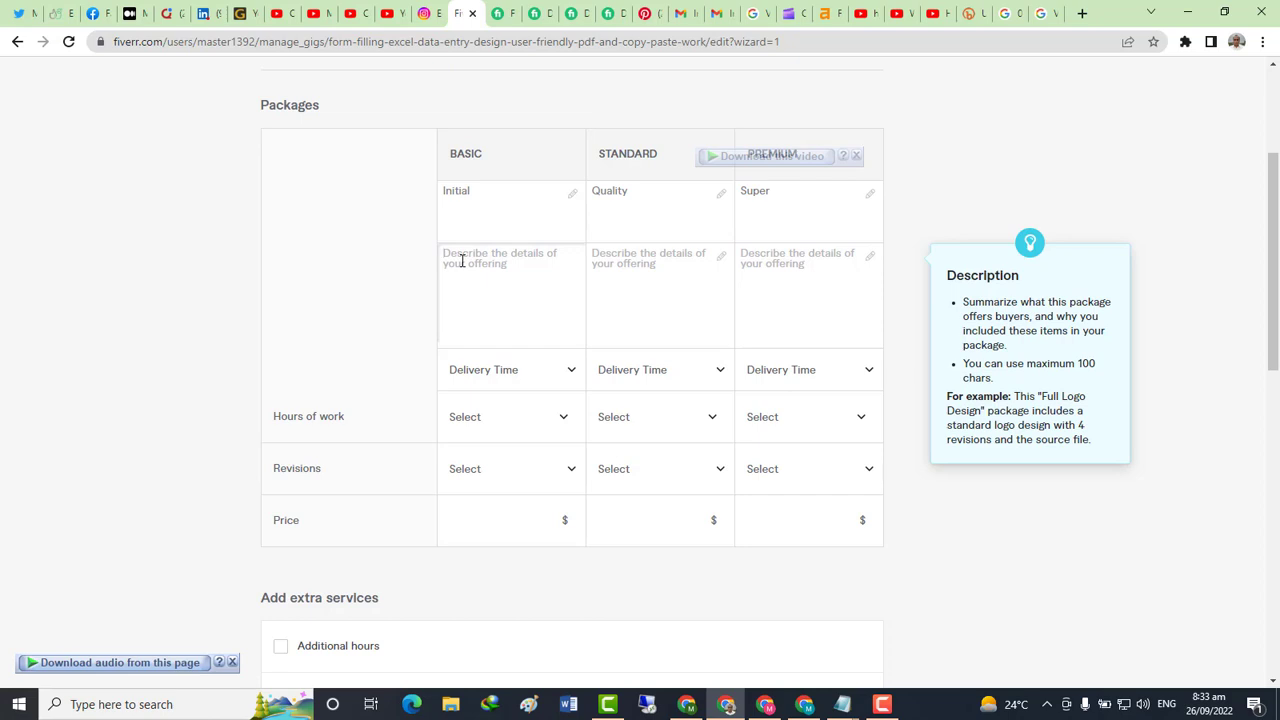
Type 'here type what will you do' and 'so check our gigs to have isea' into the notes
key("alt+Tab")
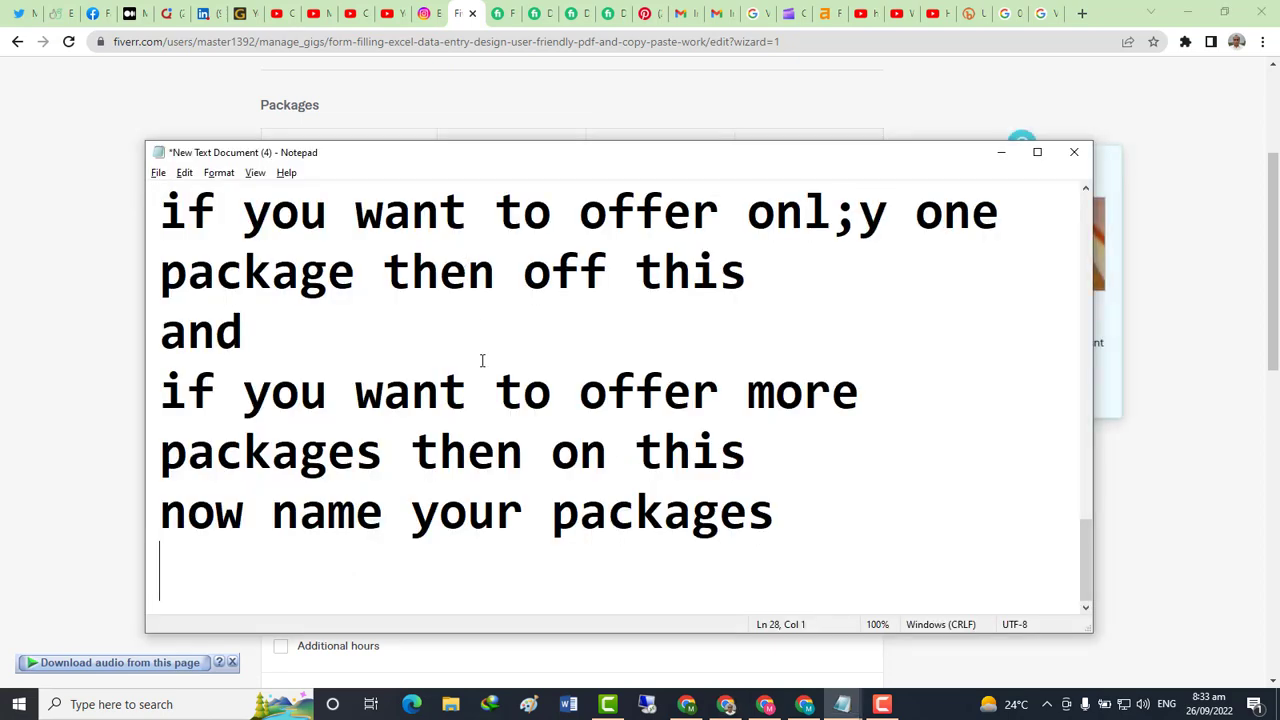
type("here t")
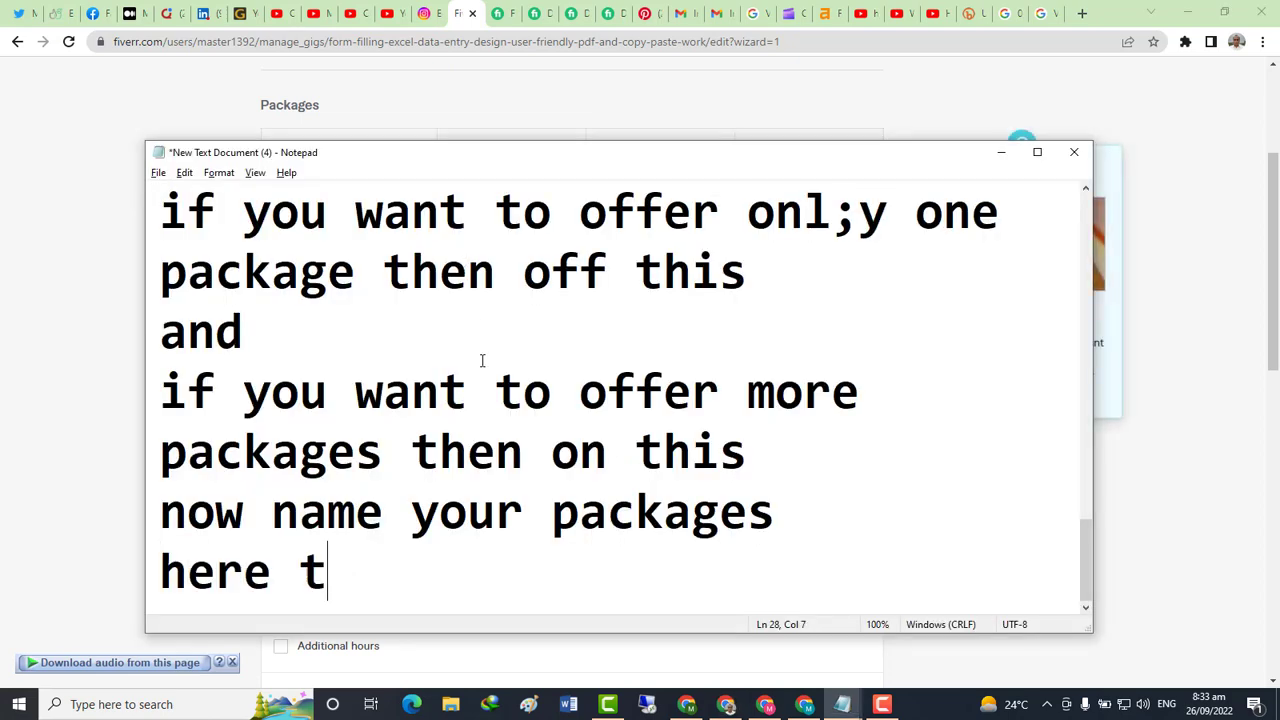
type("ype")
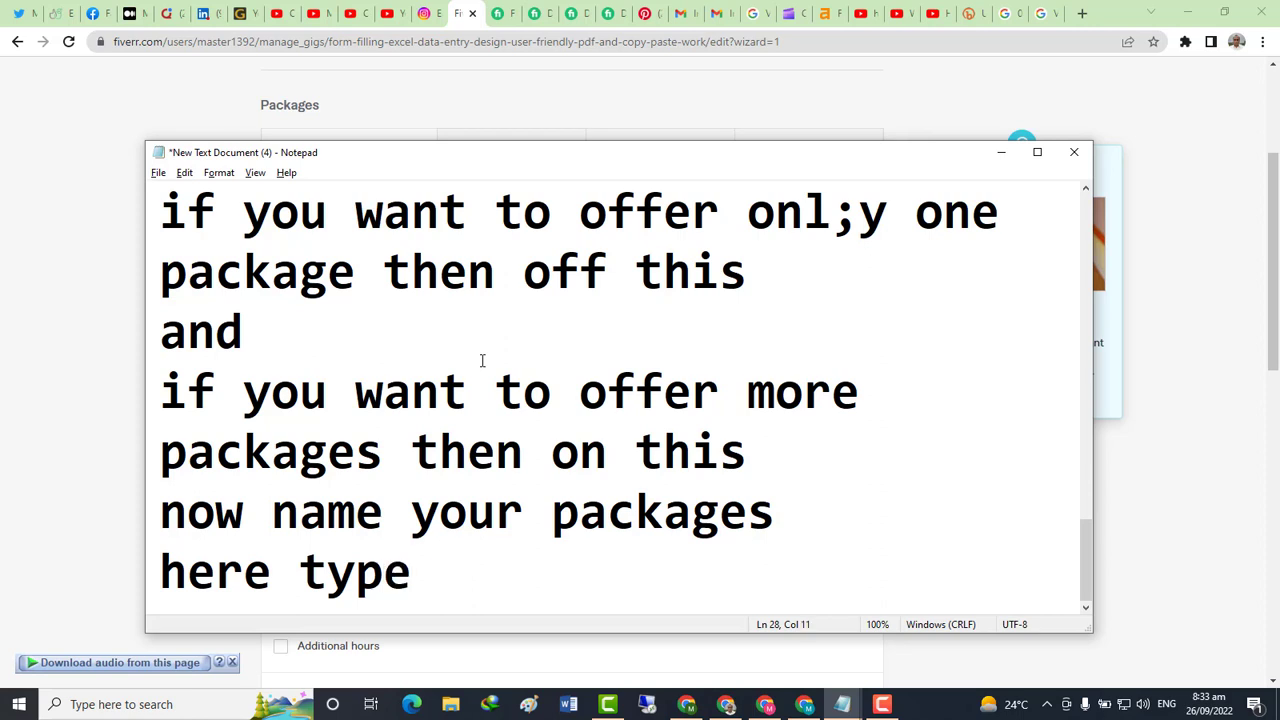
type("what")
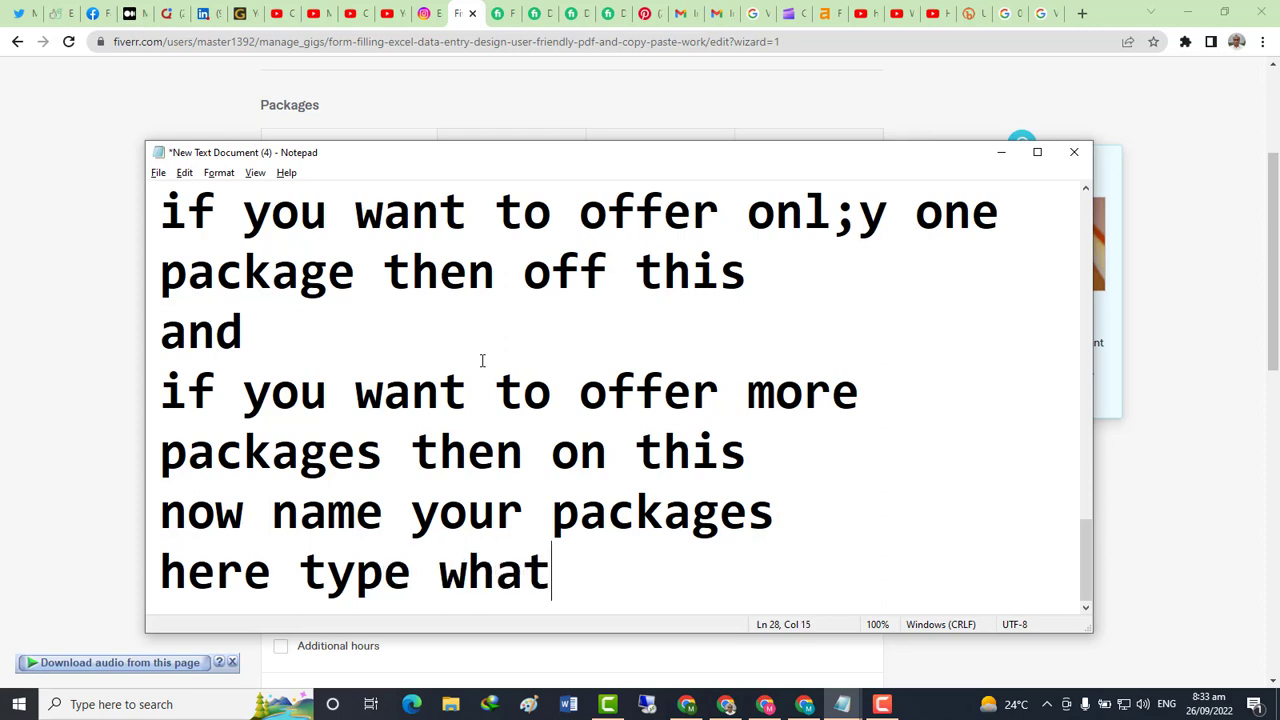
type(" will ")
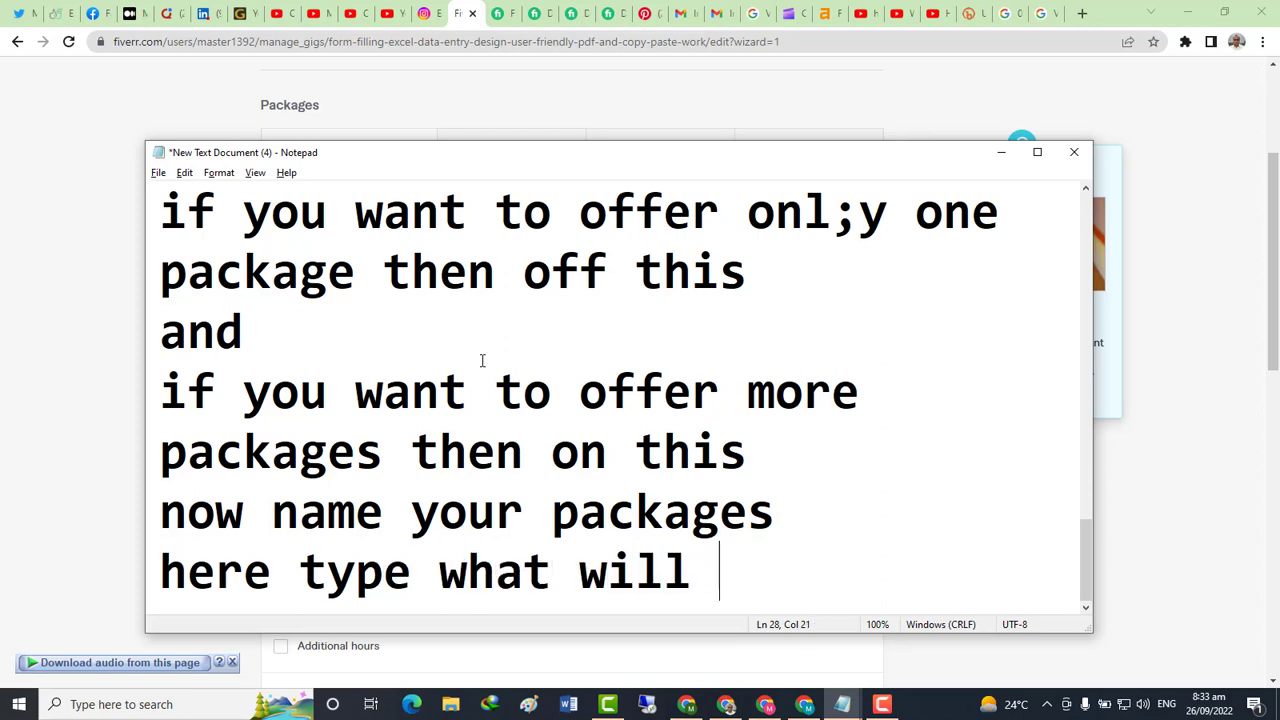
type("you do")
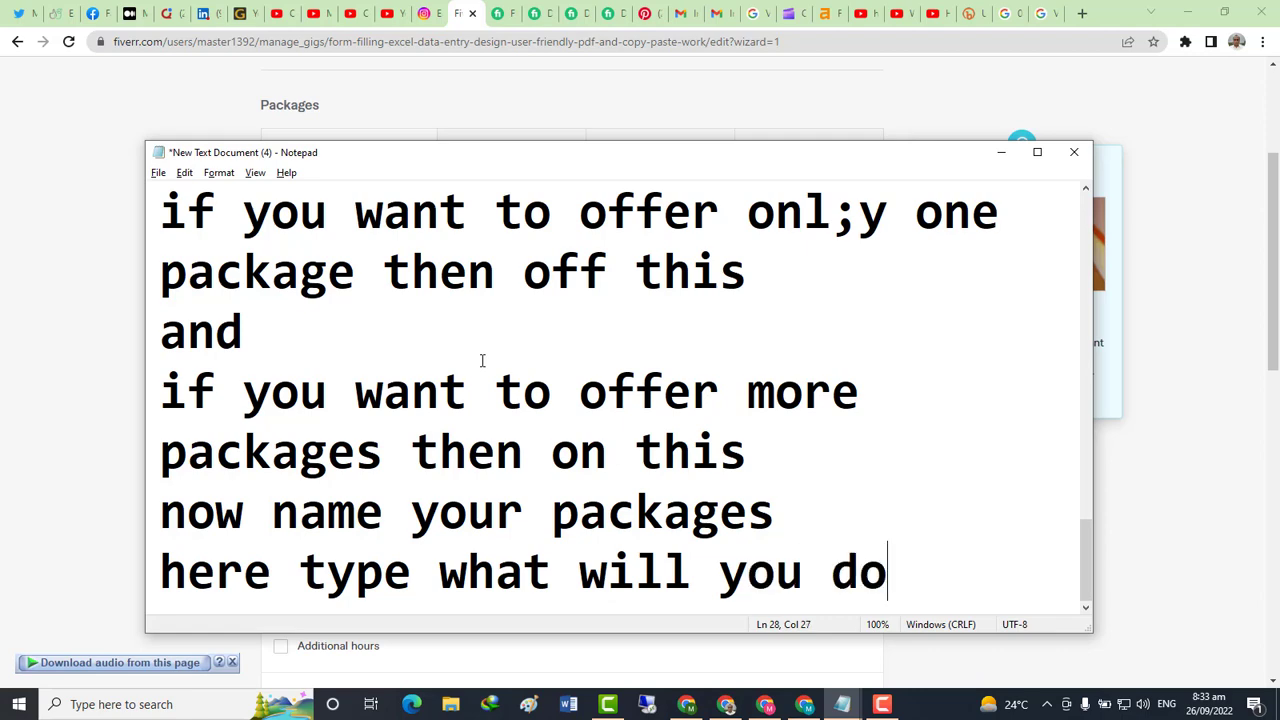
key("Return")
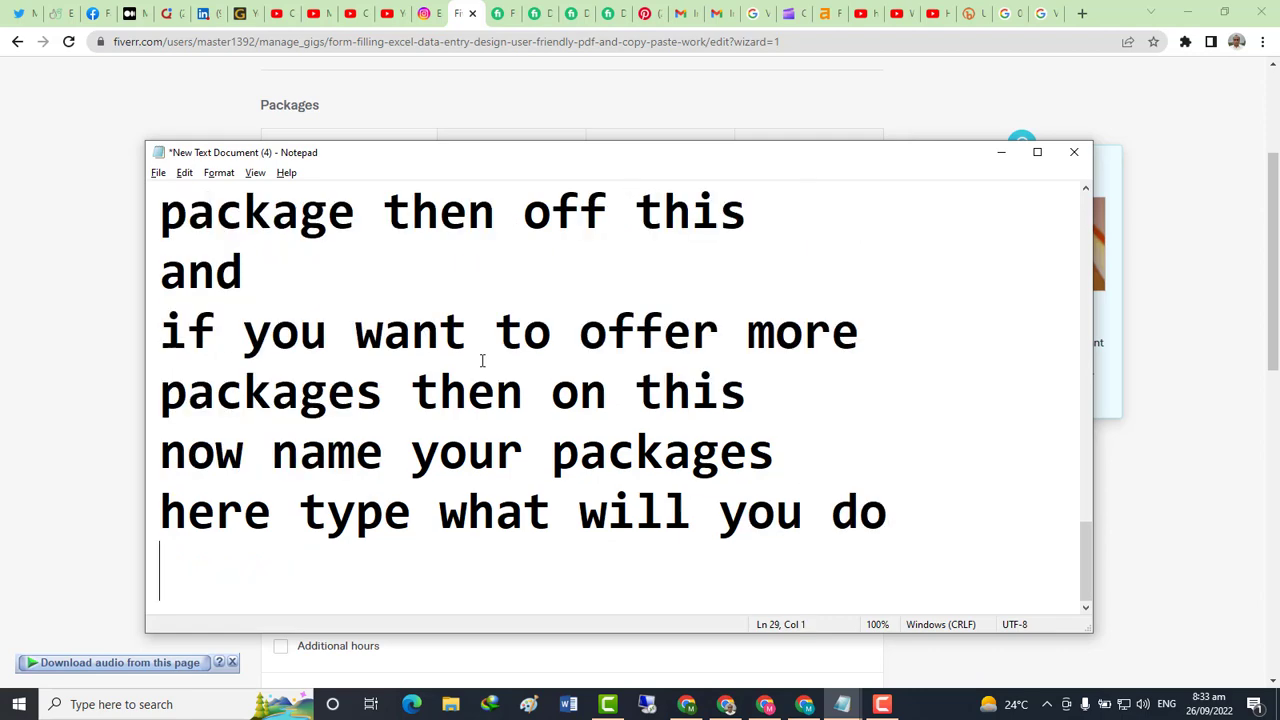
type("so chec")
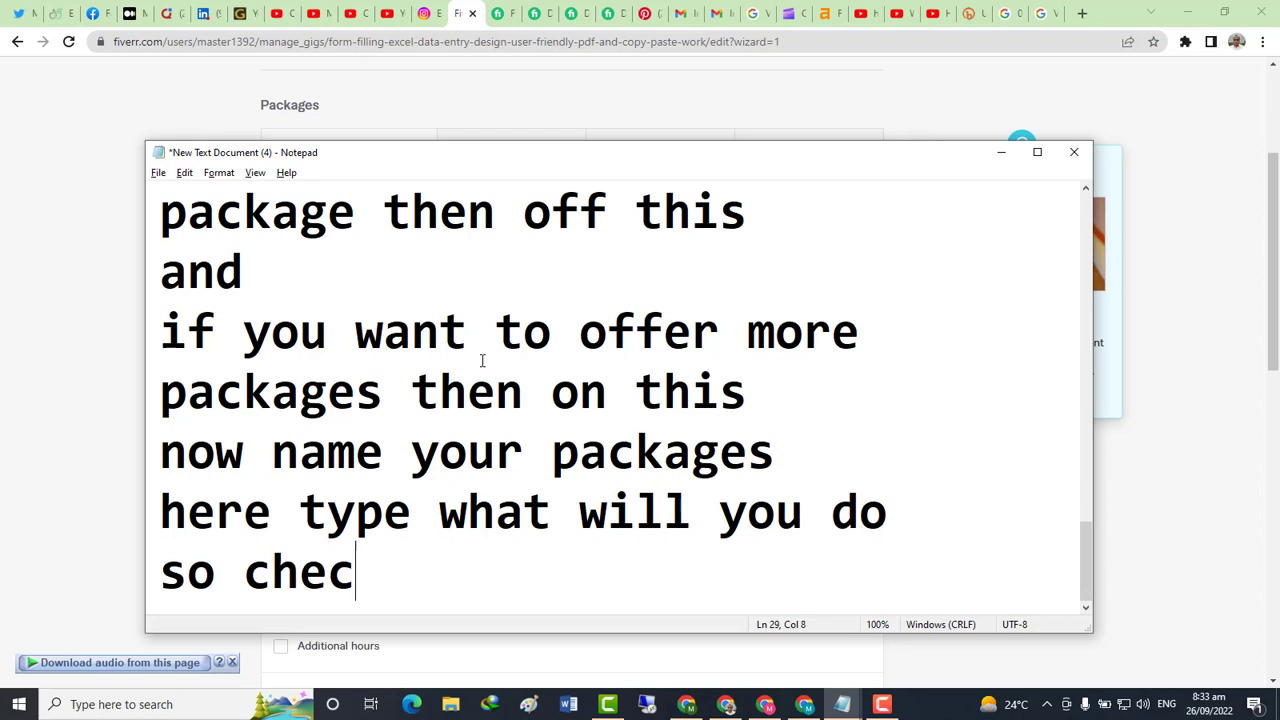
type("k ou")
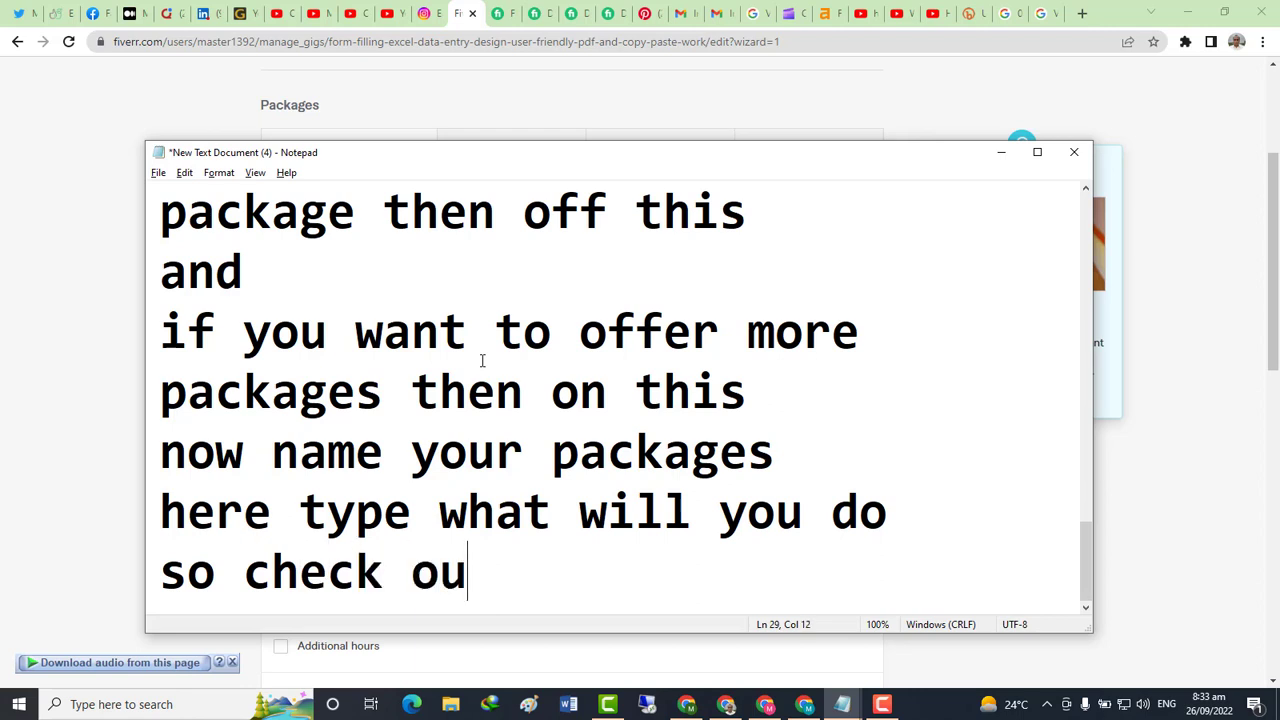
type("r gi")
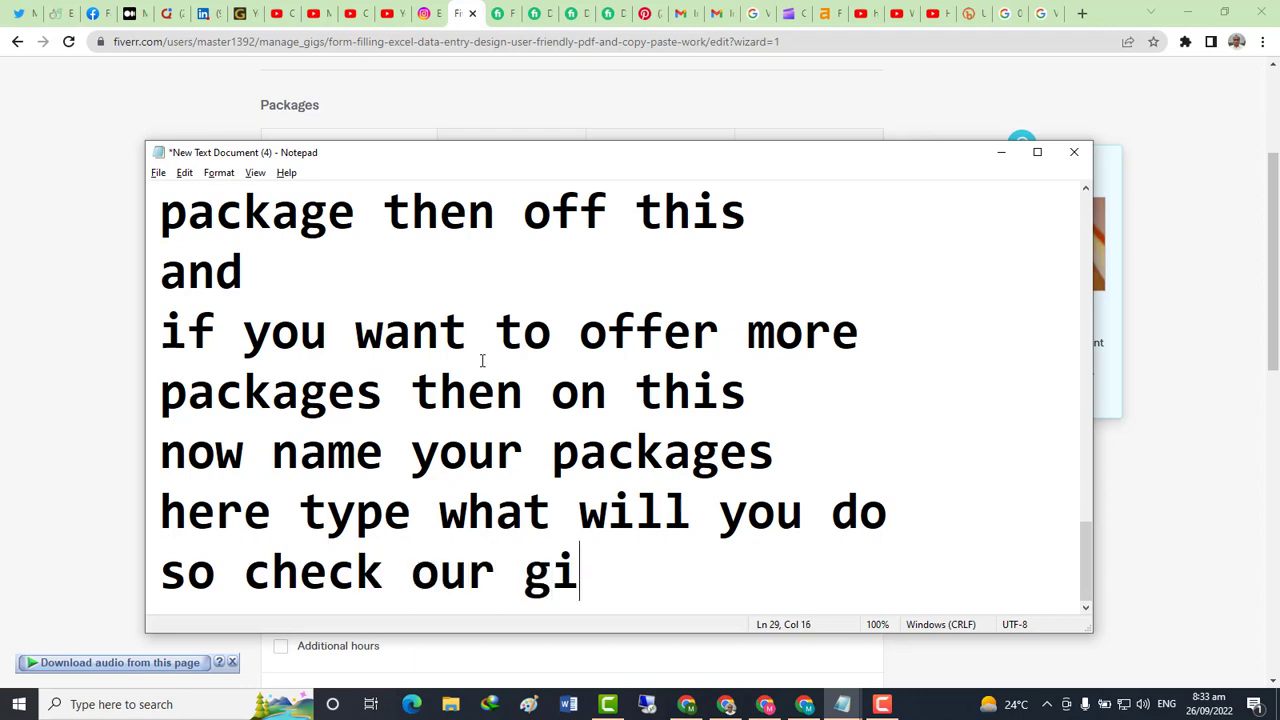
type("gs to ")
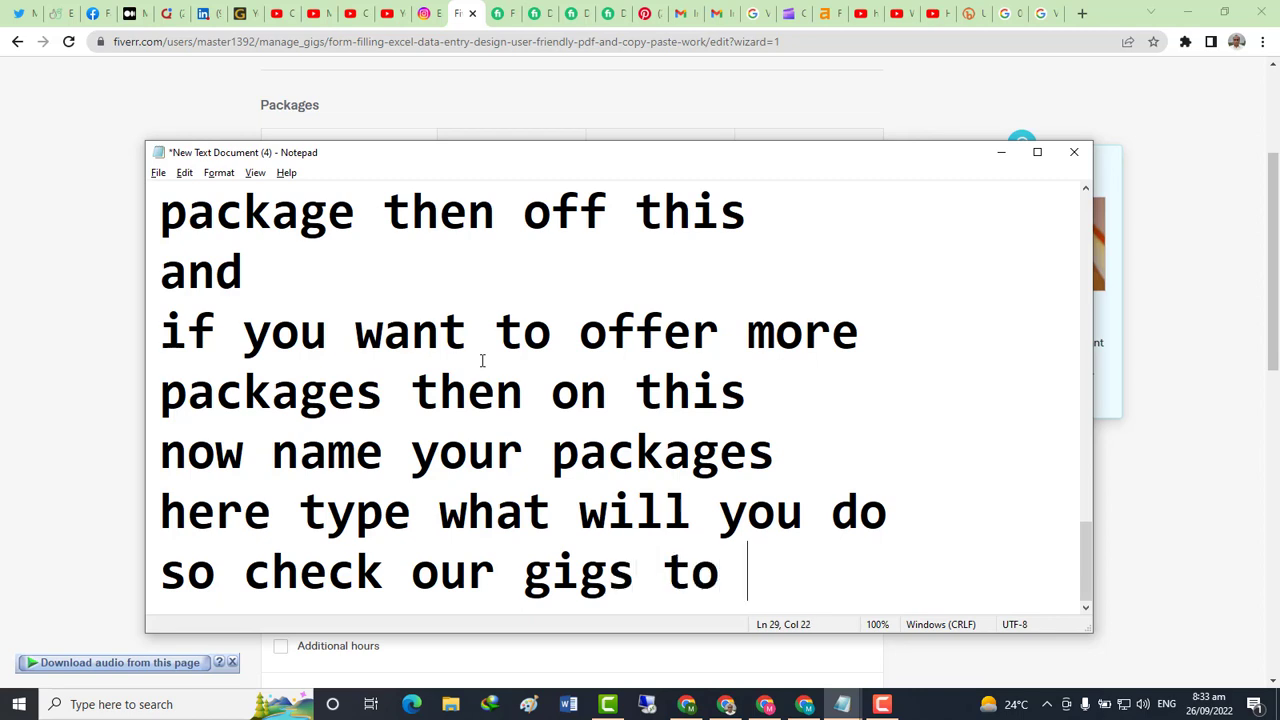
type("have ")
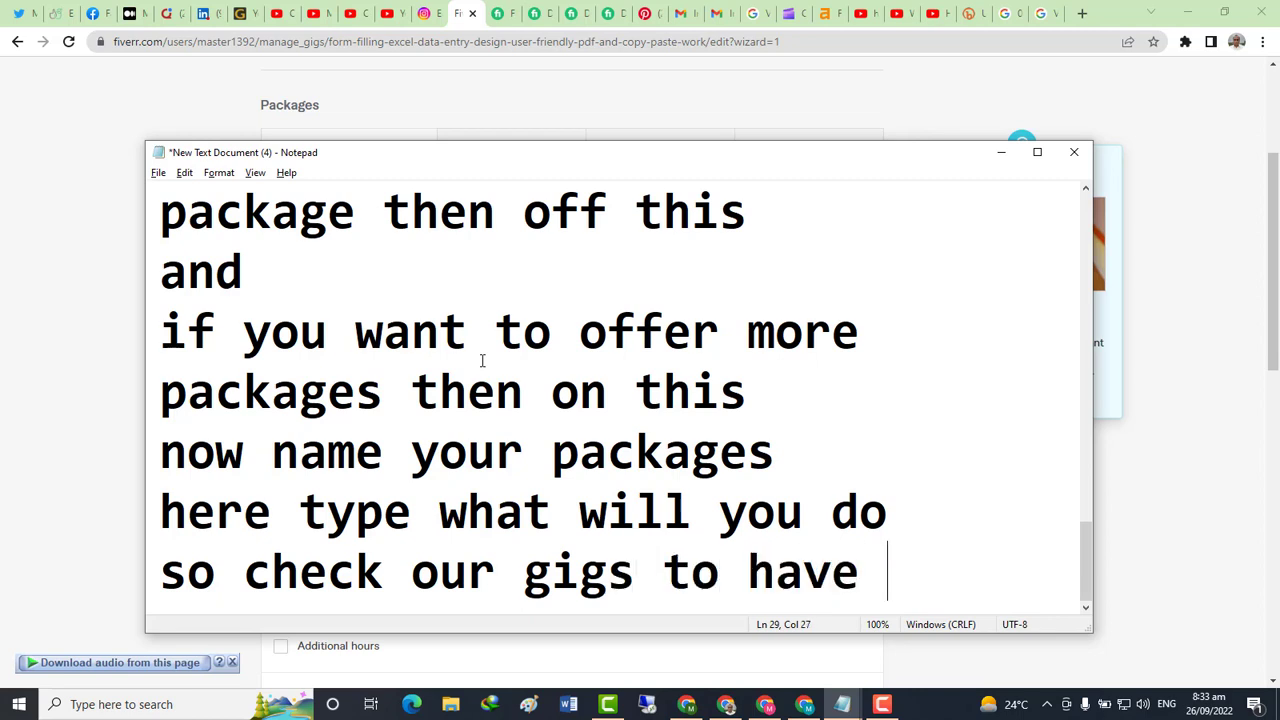
type("isea")
key("Return")
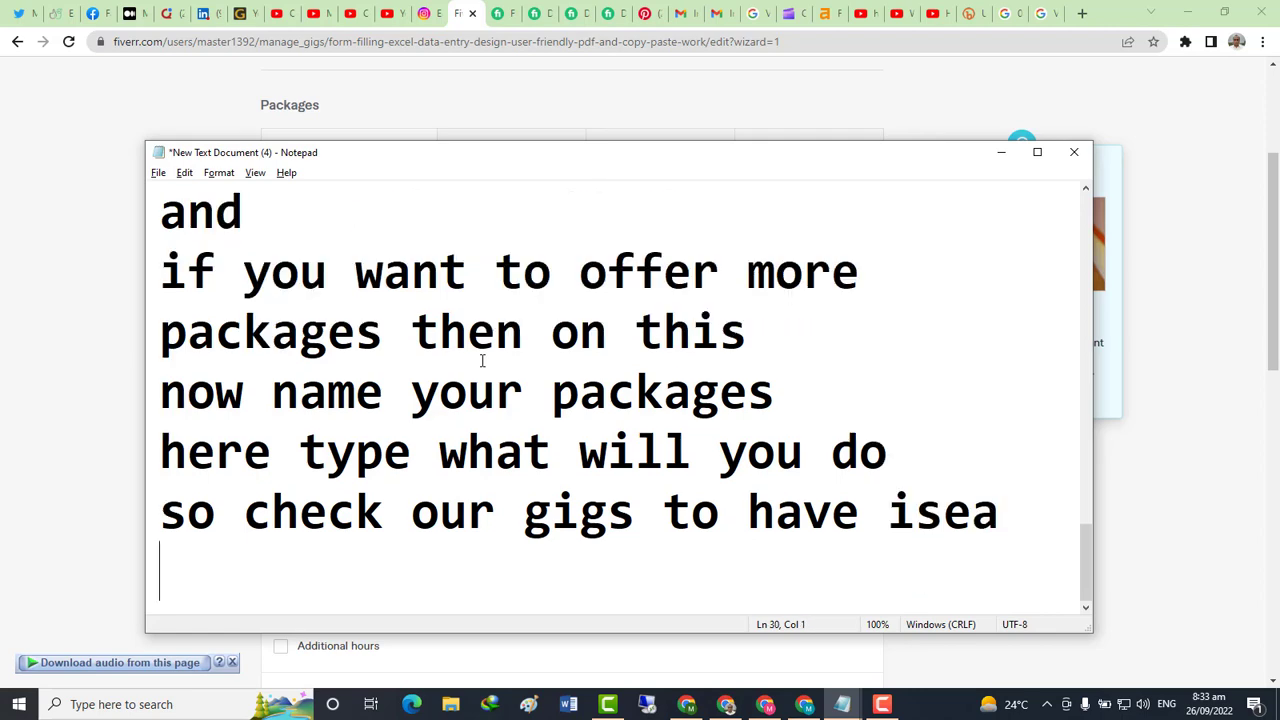
Correct 'isea' to 'idea' in the notes and return to the Fiverr packages form
key("alt+Tab")
key("alt+Tab")
left_click_drag(1003, 522, 918, 529)
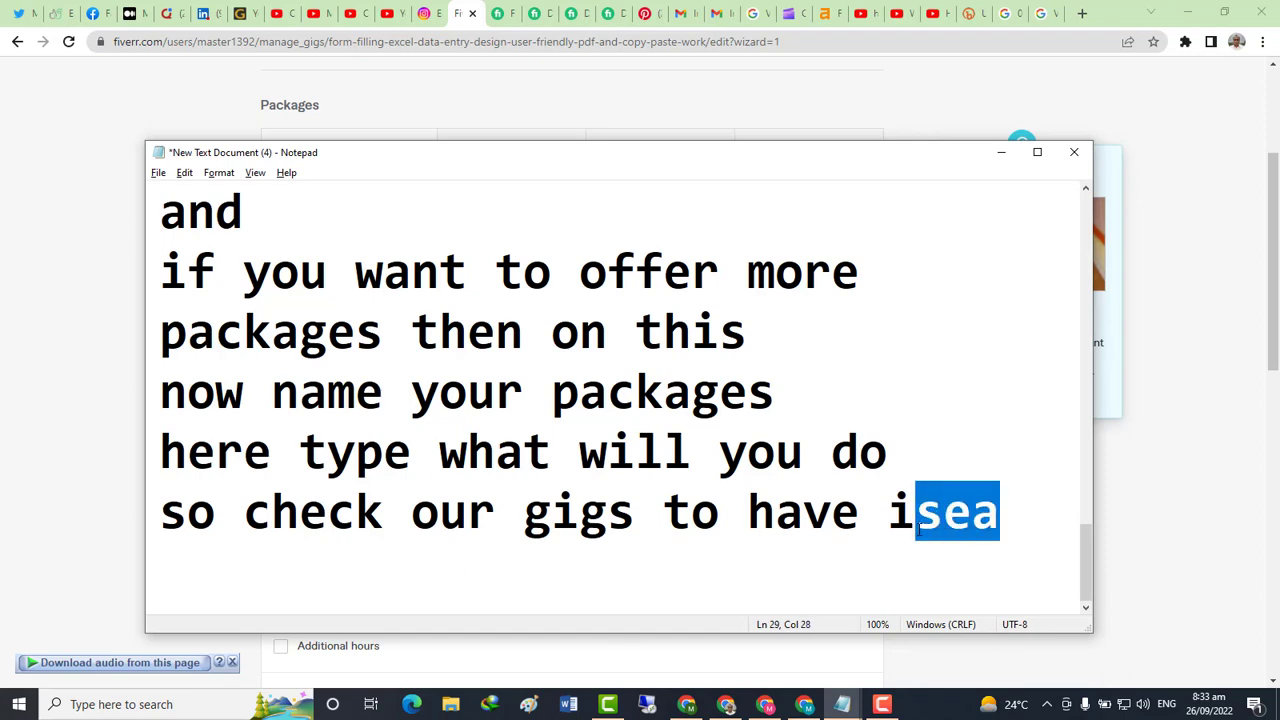
type("dea")
key("Return")
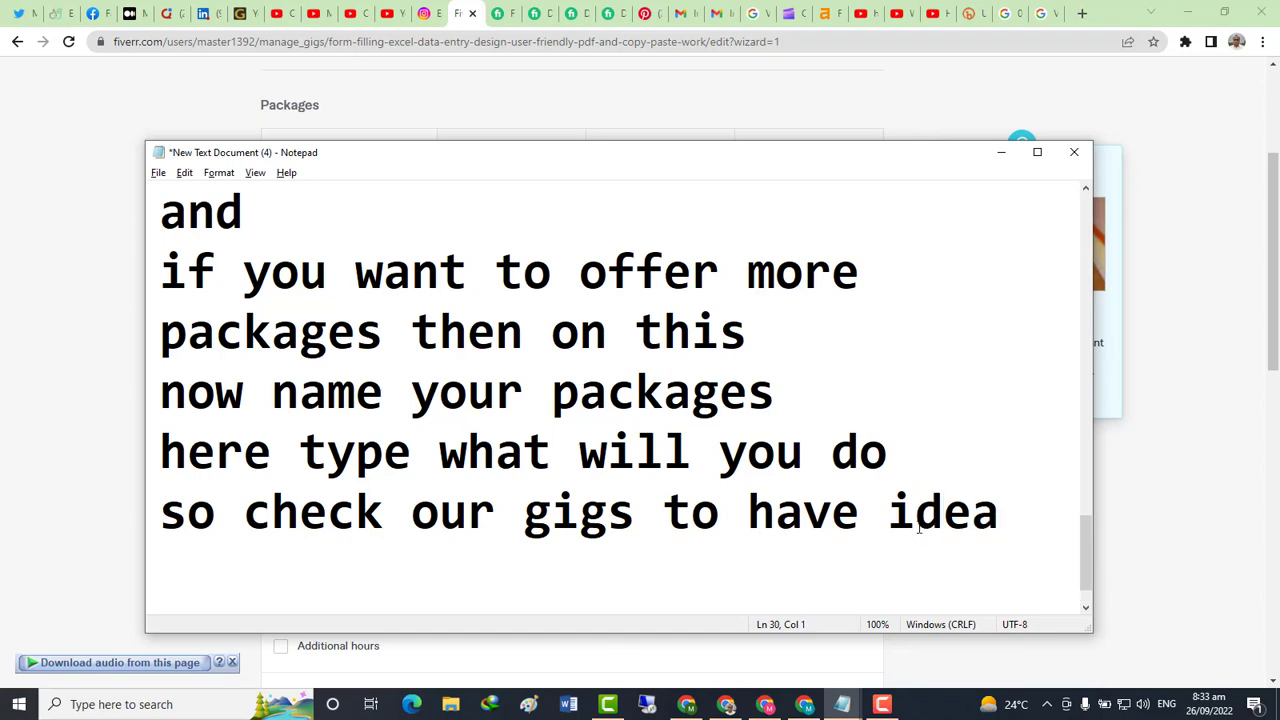
key("alt+Tab")
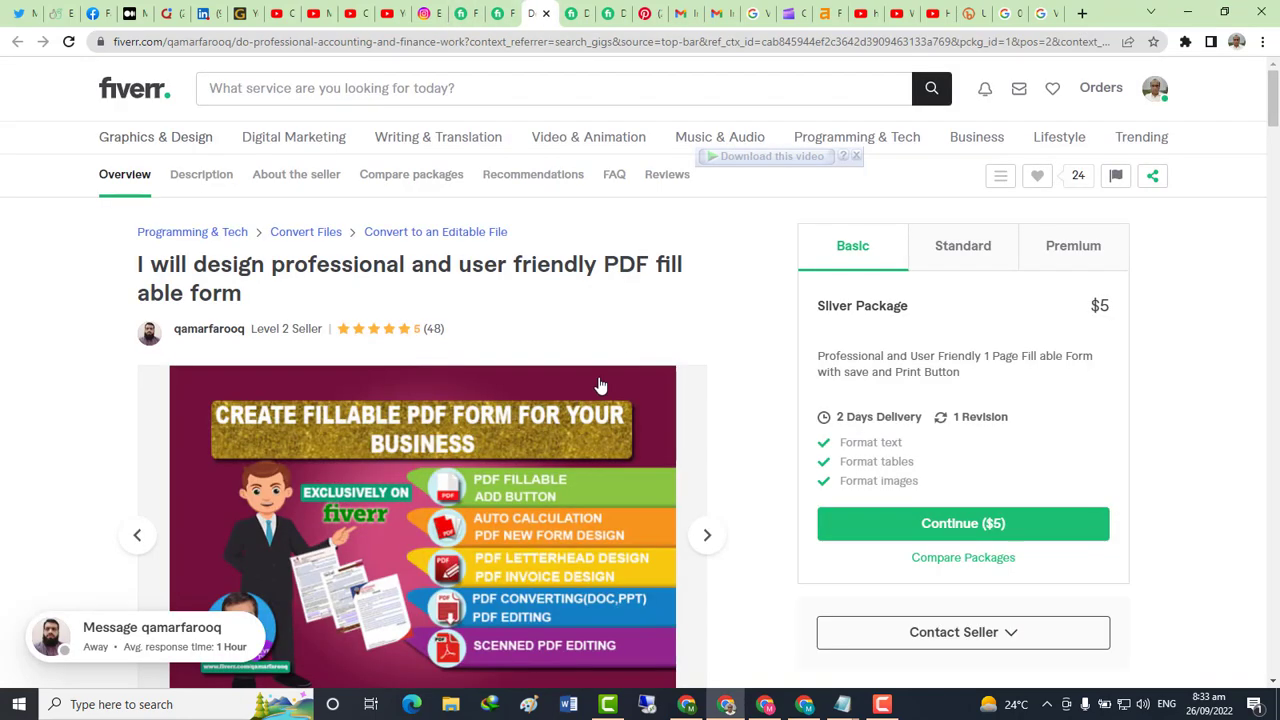
left_click(540, 13)
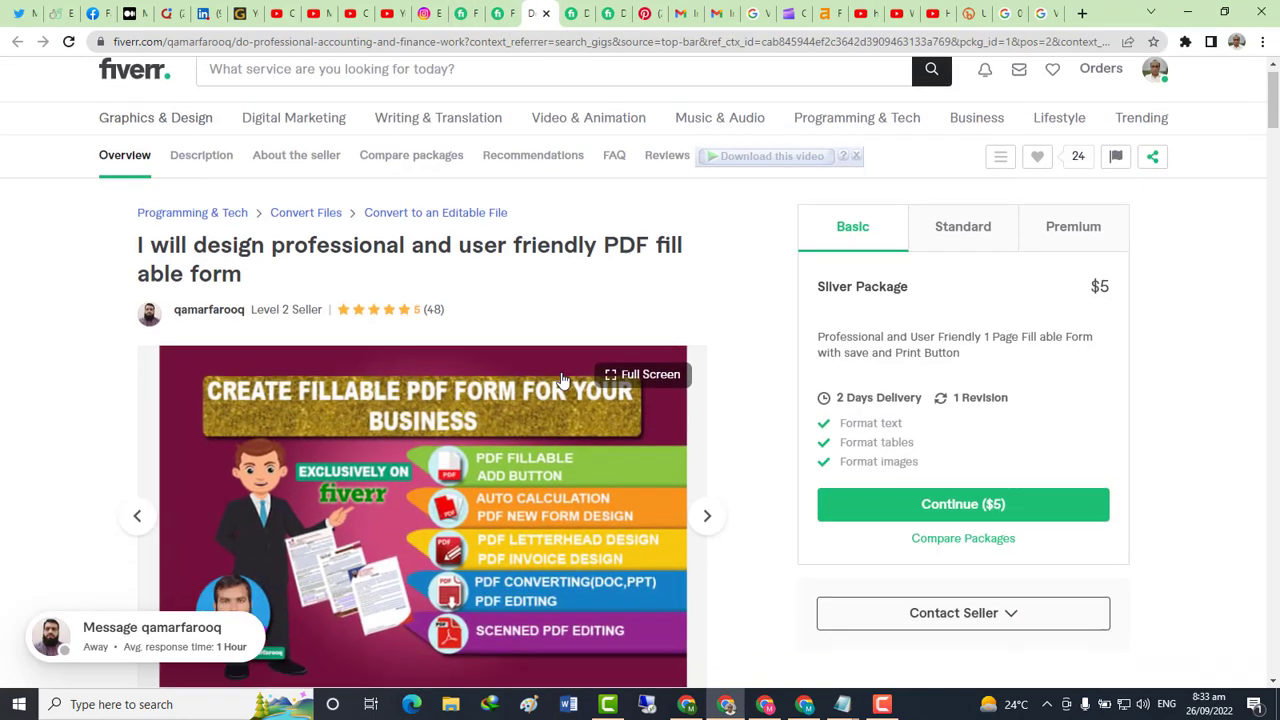
scroll(563, 380, "down", 6)
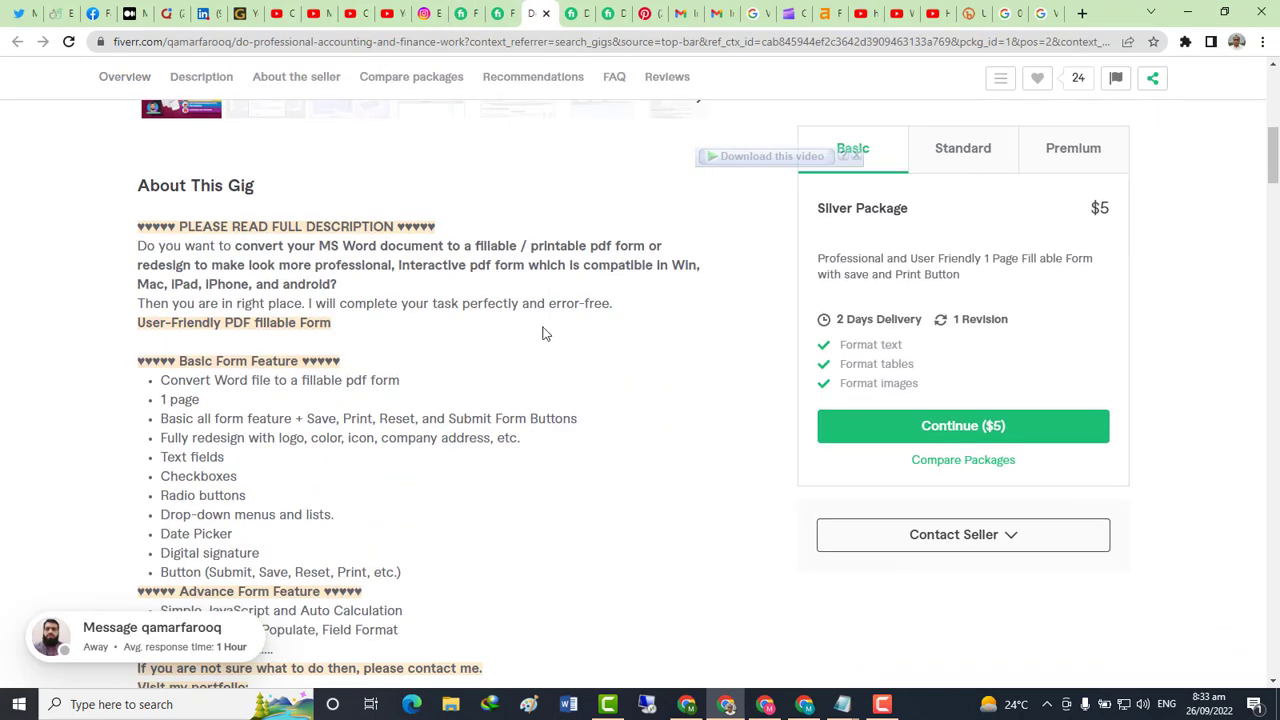
scroll(543, 333, "down", 1)
scroll(550, 337, "up", 2)
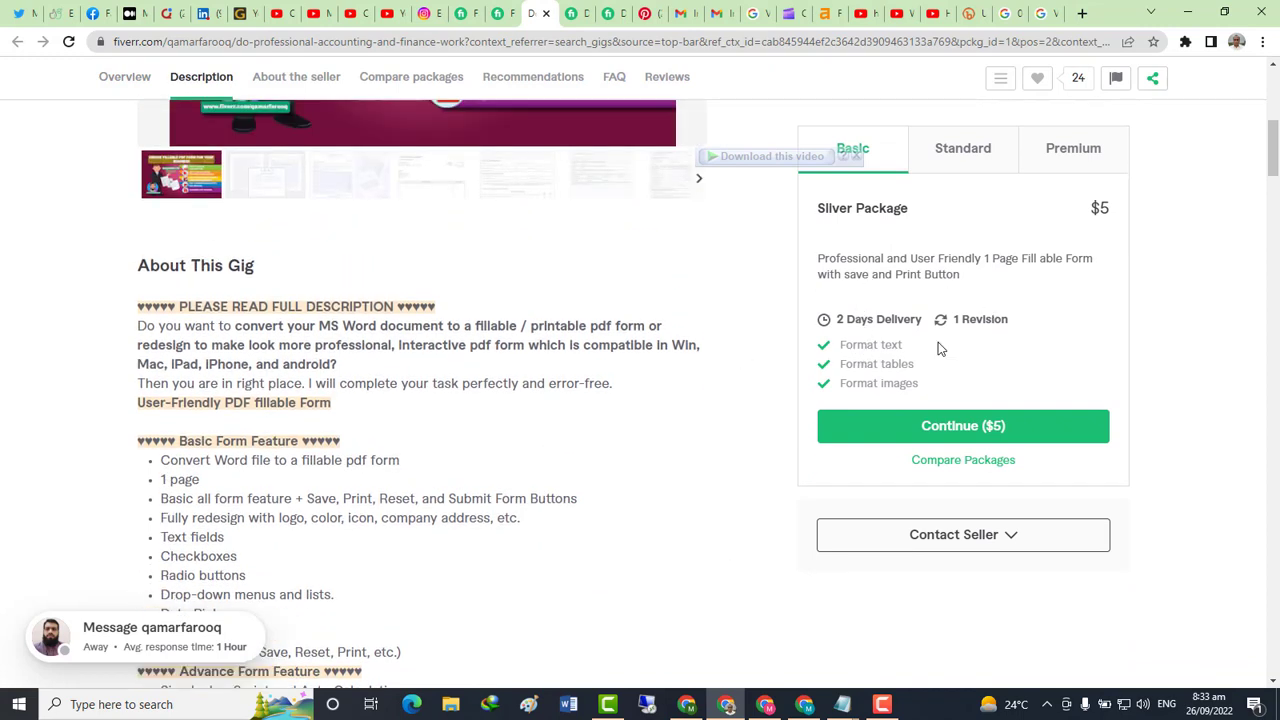
scroll(916, 368, "down", 1)
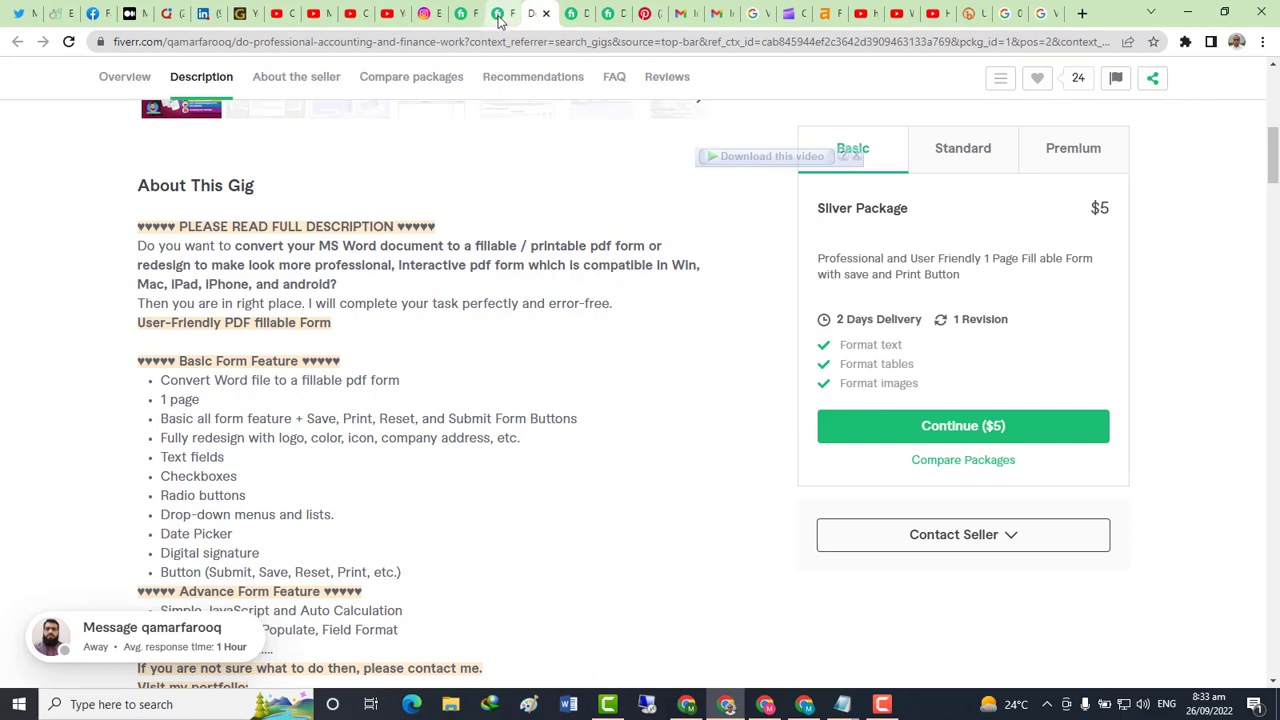
left_click(462, 13)
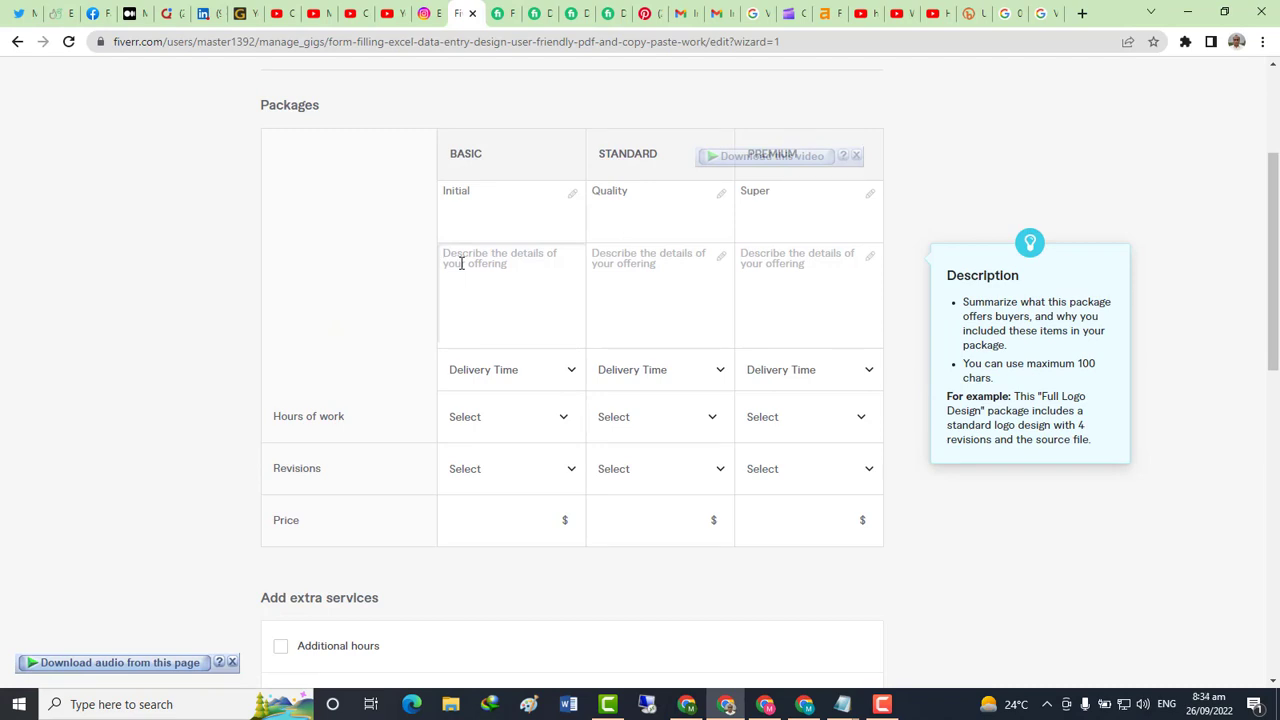
Enter 'Format Text, Table, Images' as the Basic package description
type("Format Text, Tabl")
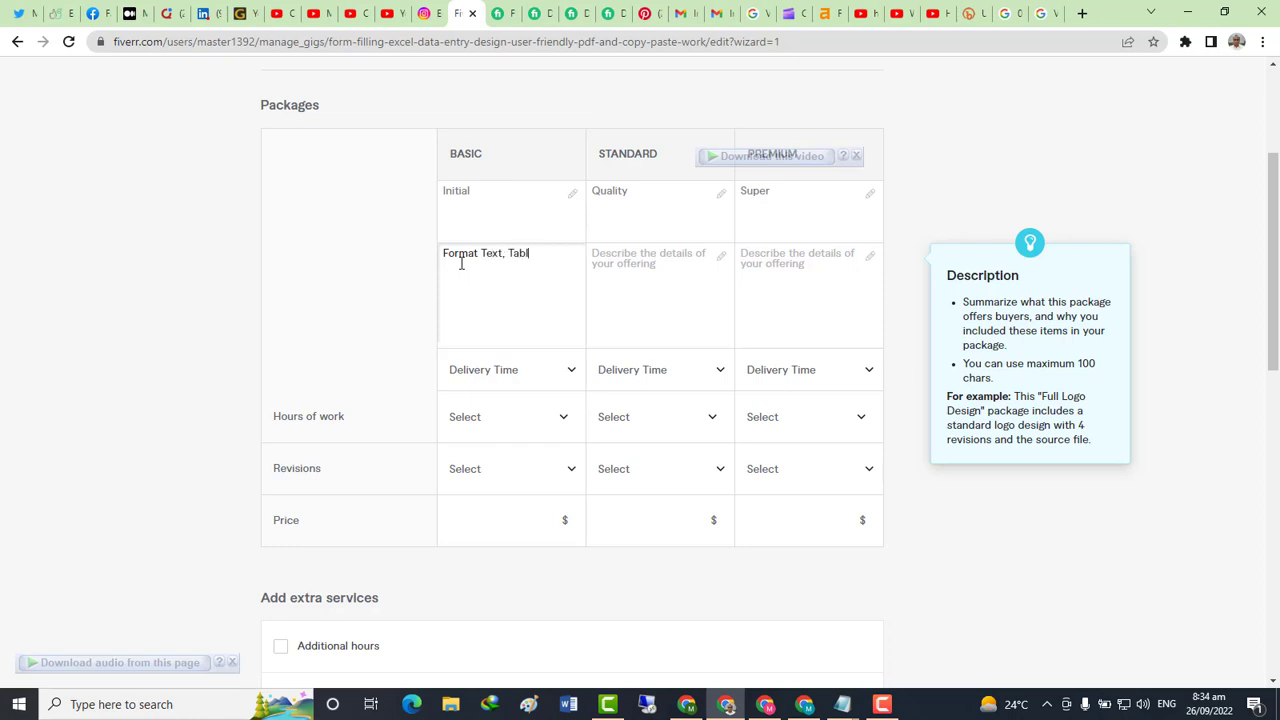
type("Images")
scroll(497, 323, "down", 3)
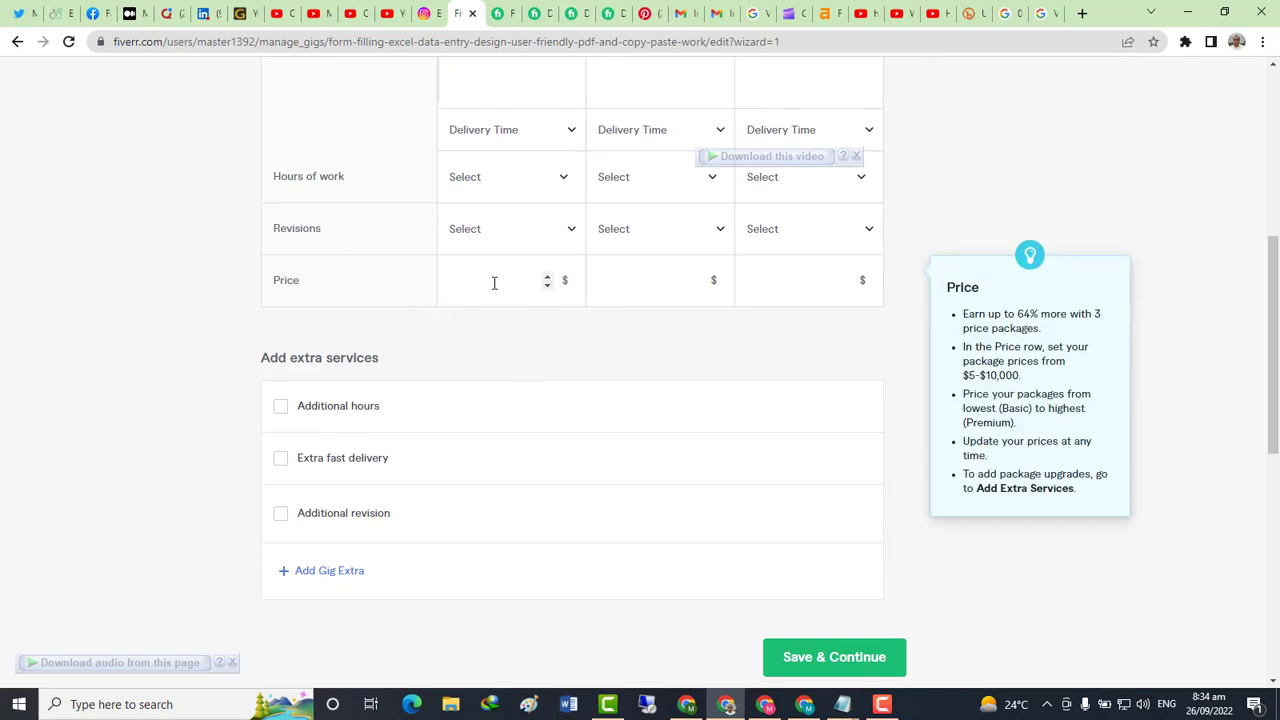
scroll(494, 285, "up", 4)
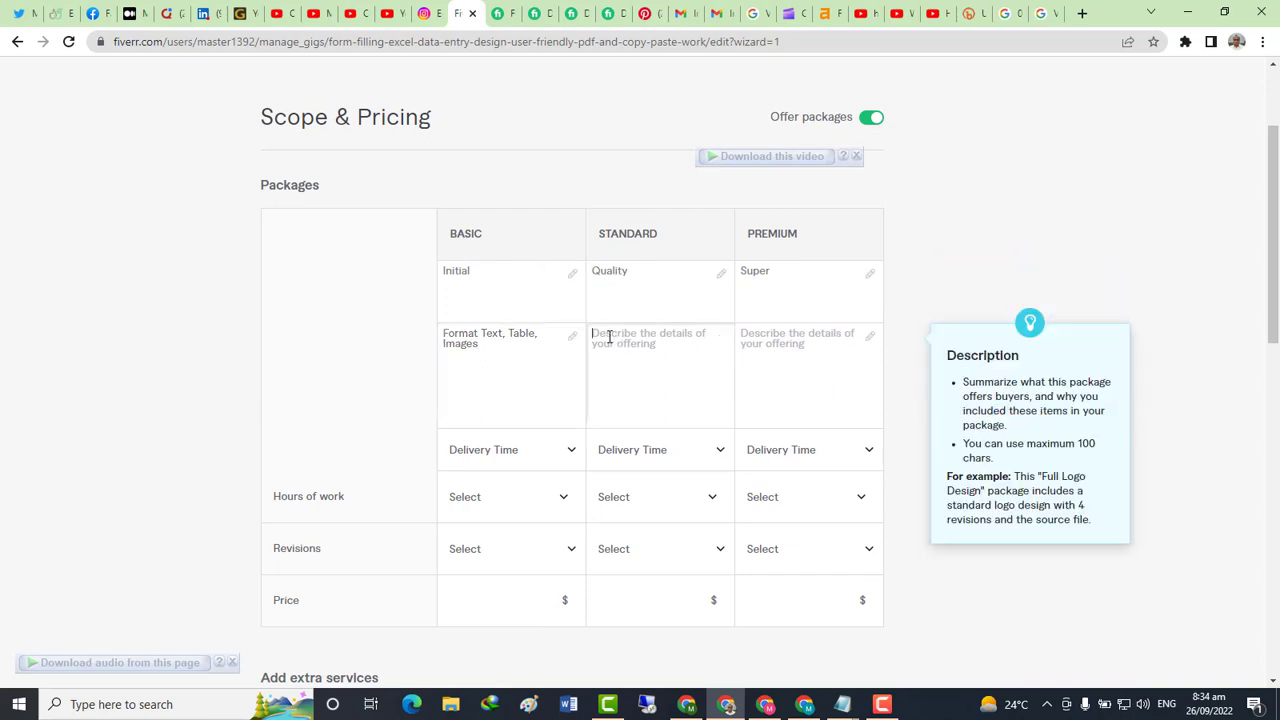
Copy the Basic description into the Standard and Premium package descriptions
left_click_drag(500, 351, 441, 334)
key("ctrl+c")
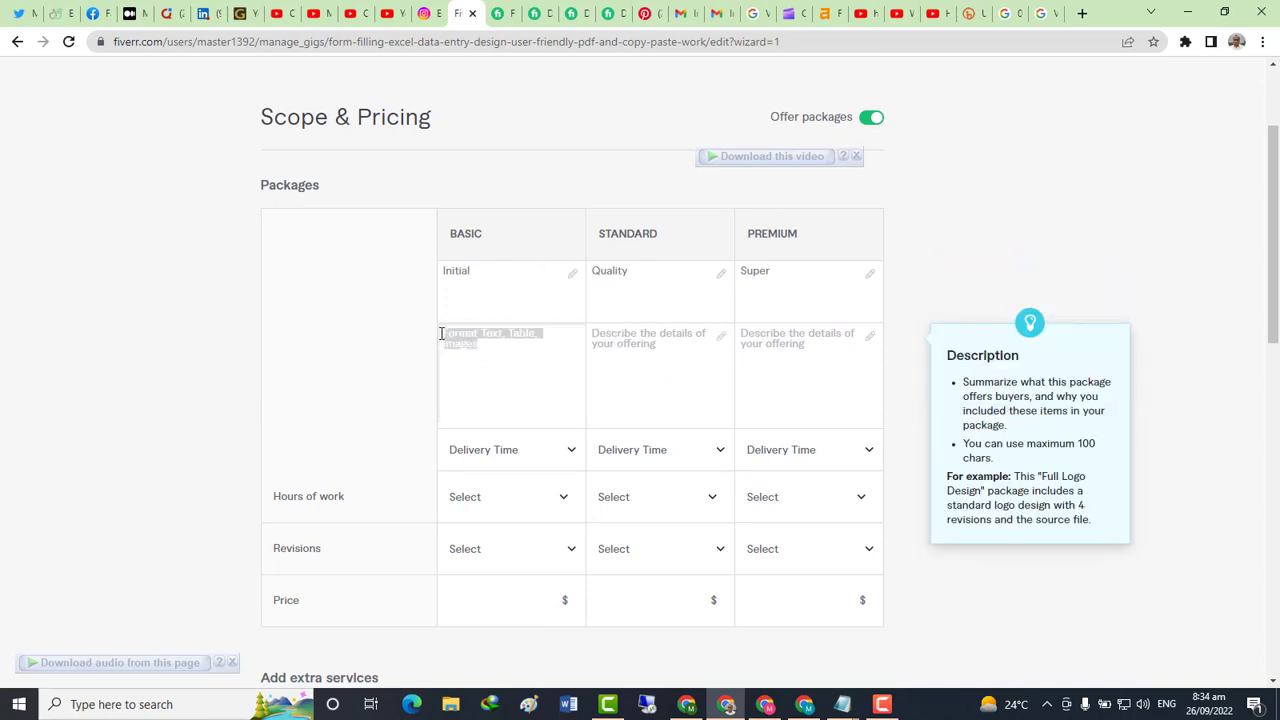
left_click(635, 340)
key("ctrl+v")
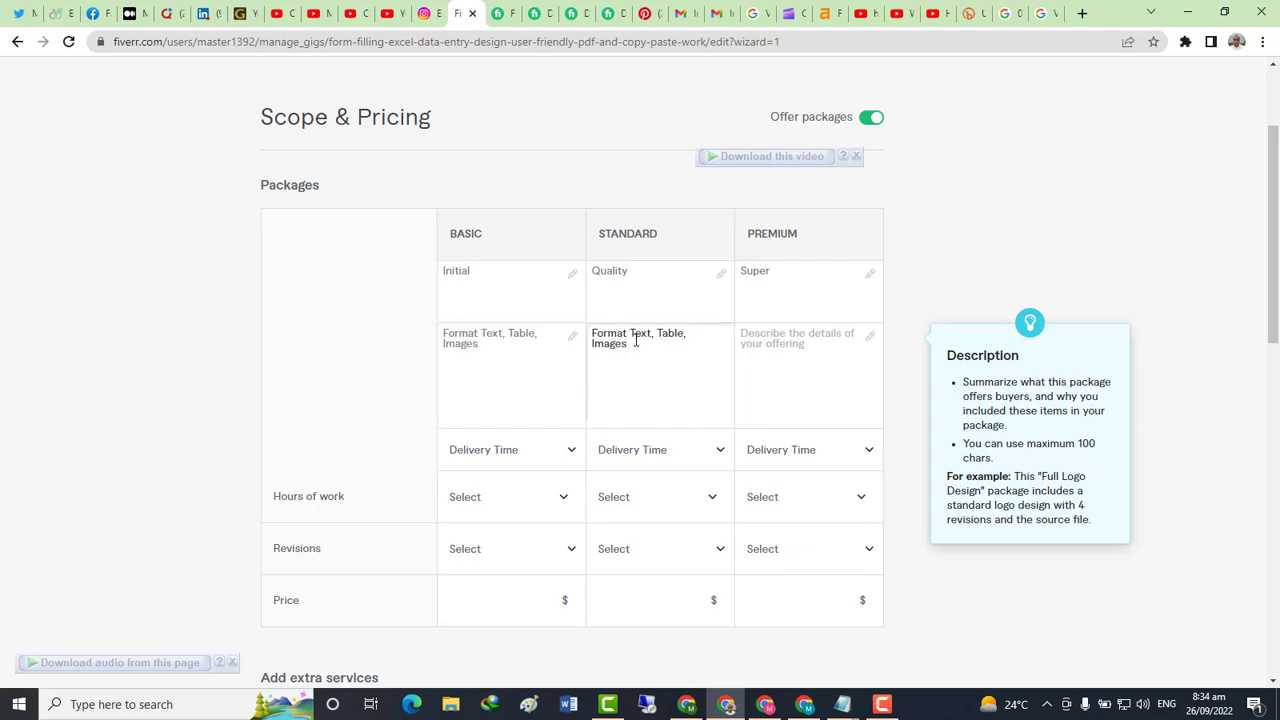
left_click(756, 337)
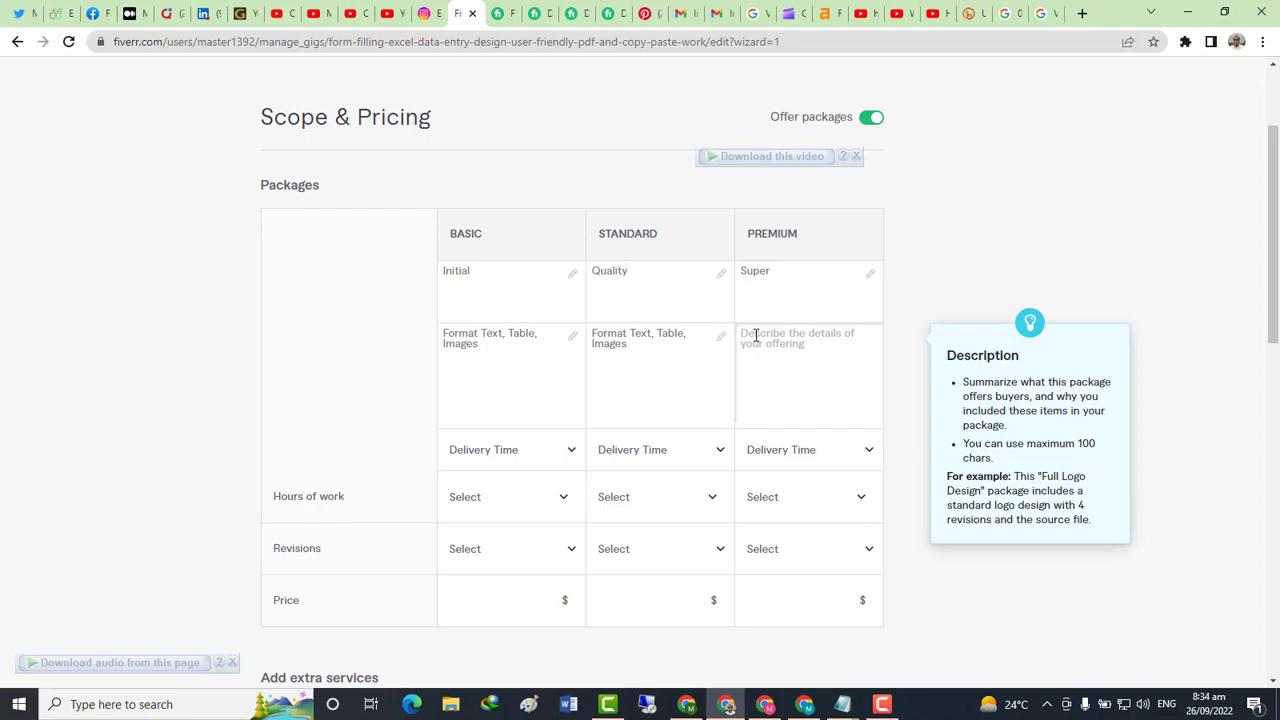
key("ctrl+v")
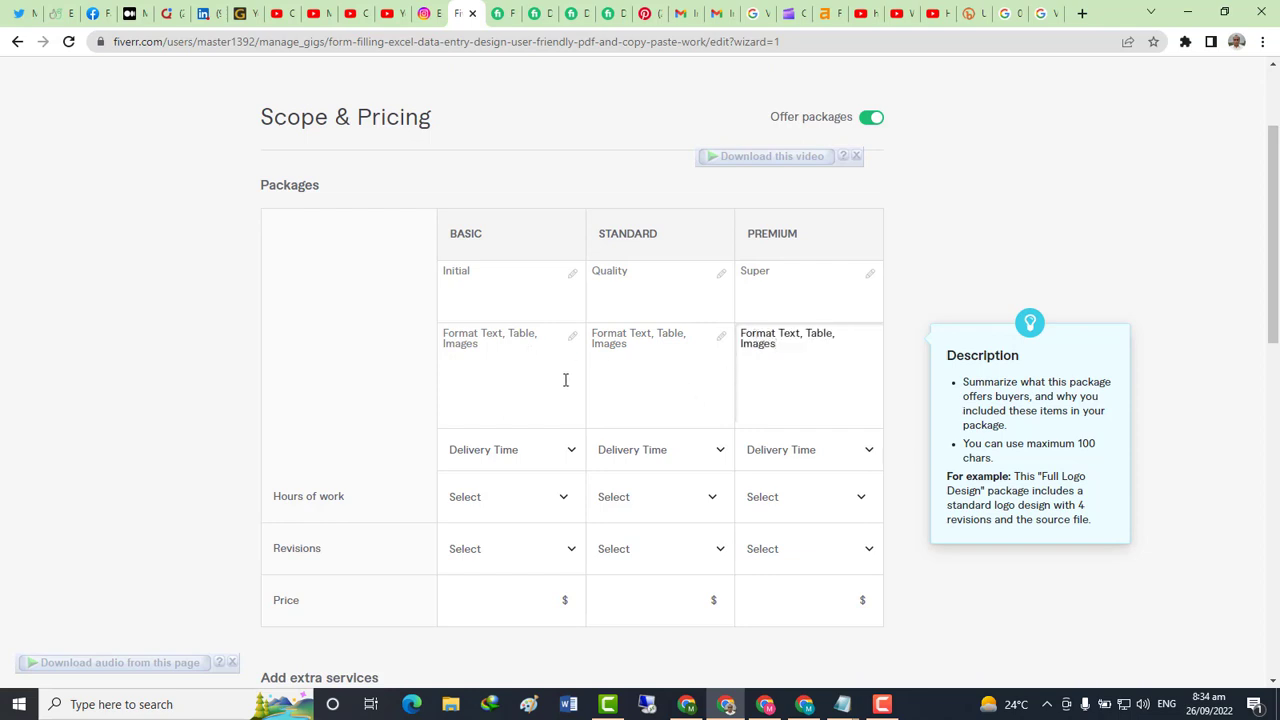
Add page counts to the descriptions: 5 pages for Basic, 10 pages for Standard
left_click(483, 344)
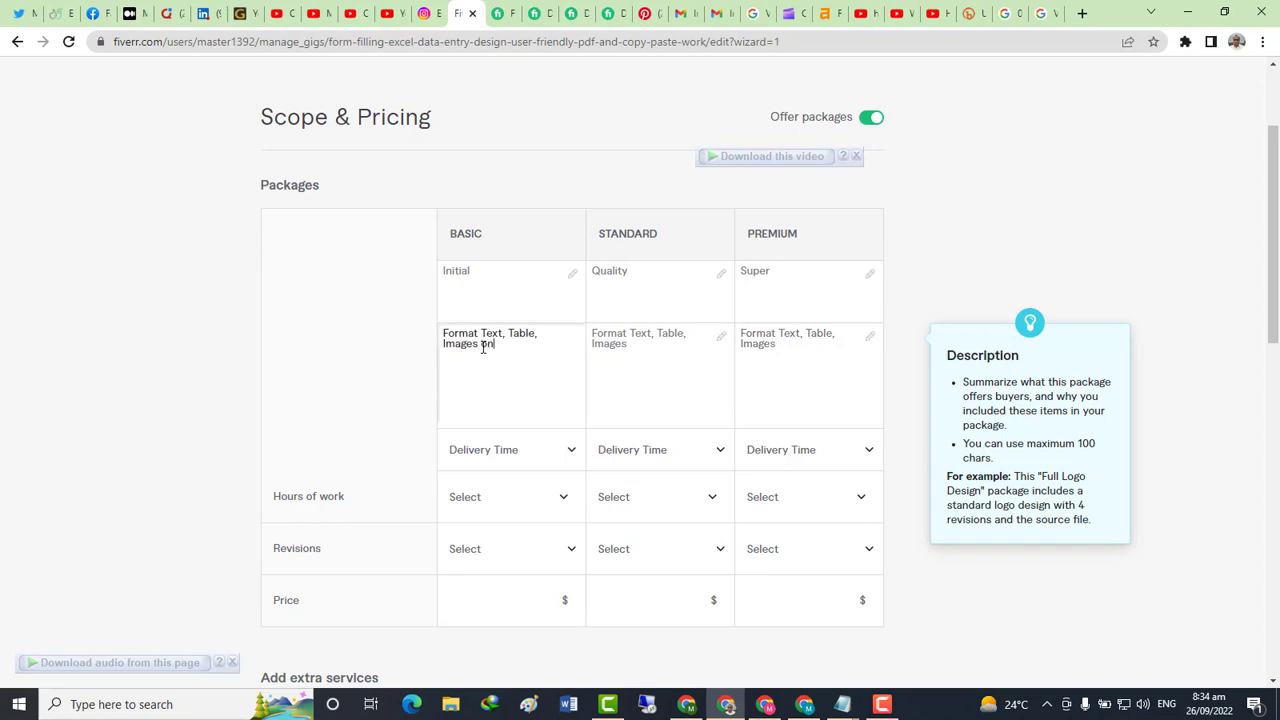
type("on 10 pages")
left_click(644, 341)
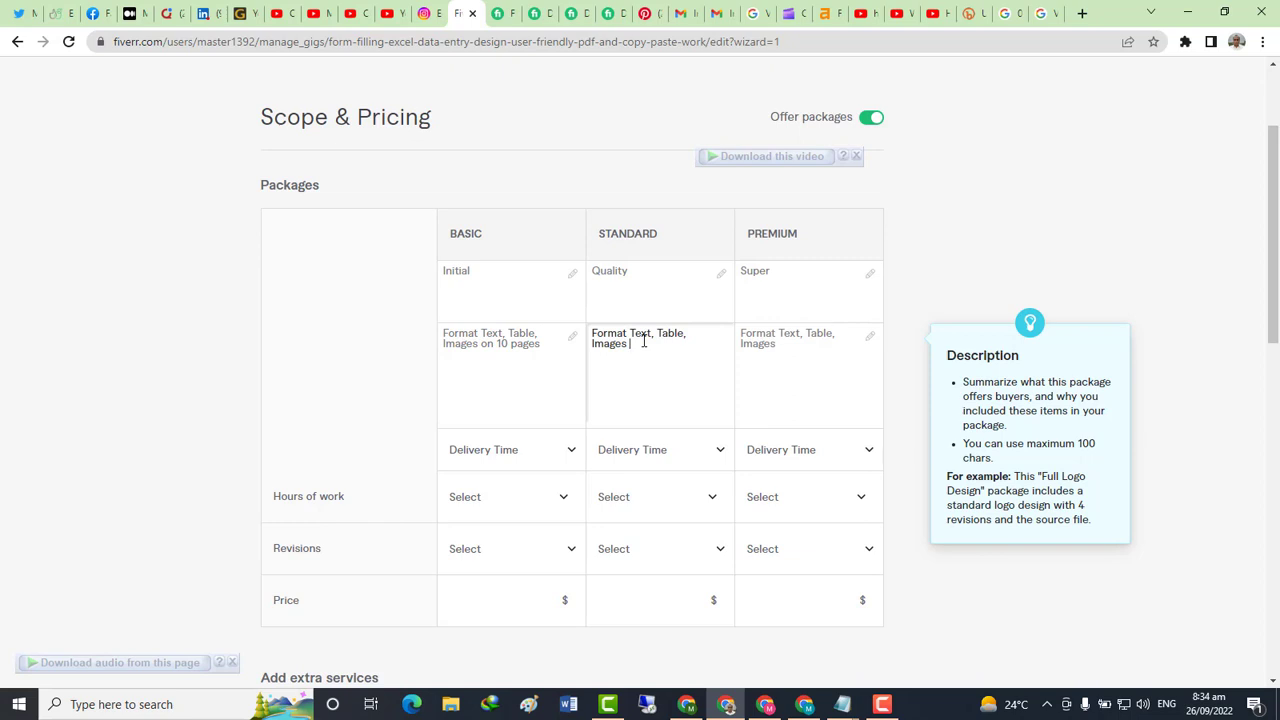
left_click(502, 343)
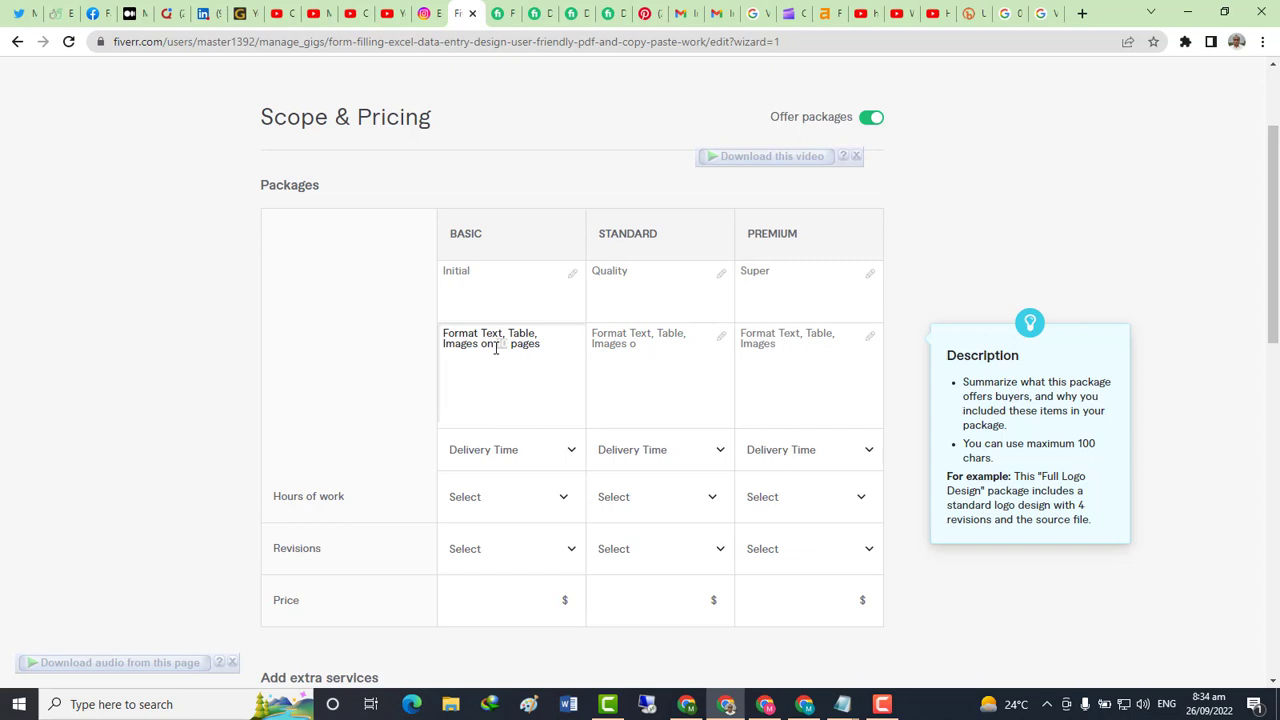
type("5")
left_click(646, 343)
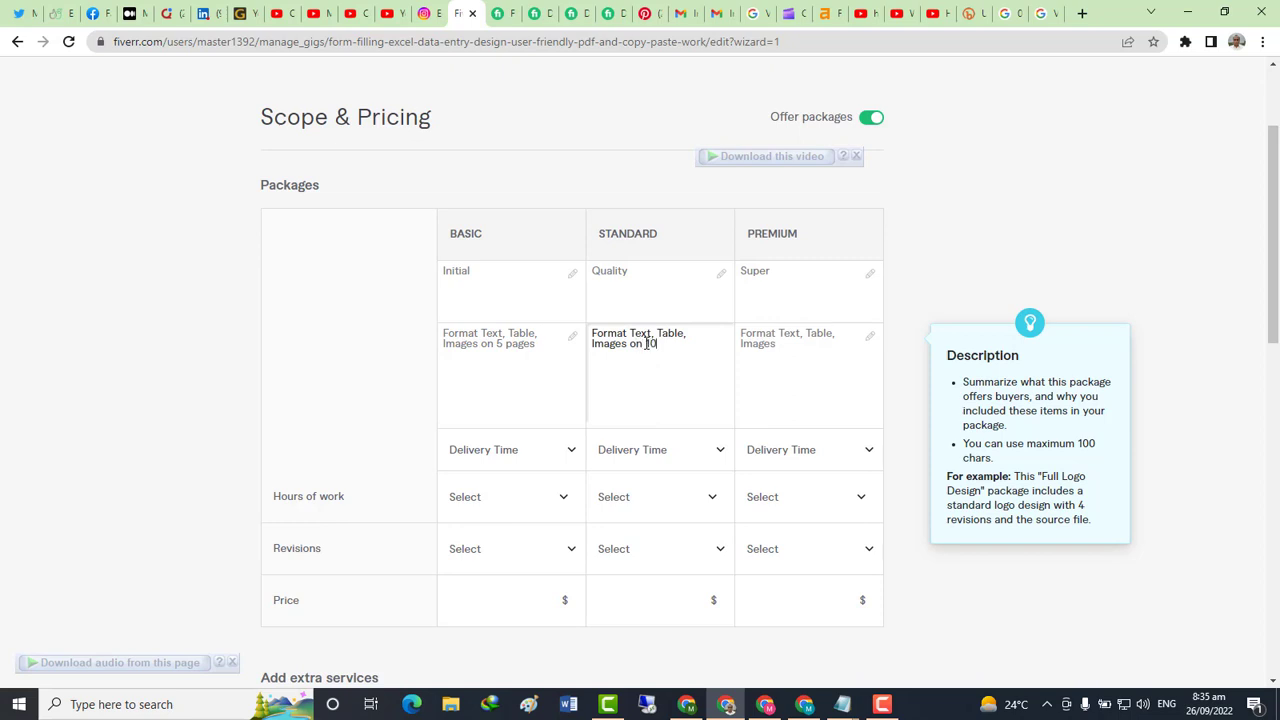
left_click(805, 347)
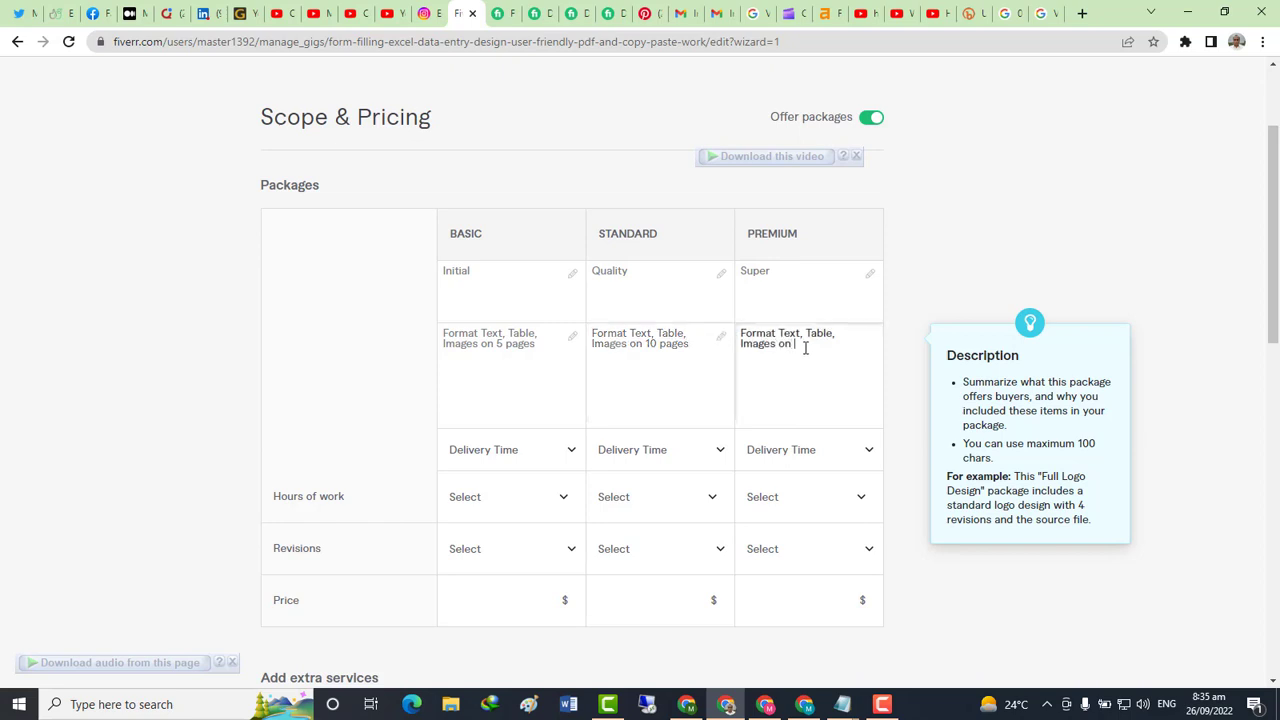
End the Premium description with 'on 20 page' and set delivery times to 2, 3 and 4 days
type("on 20 pages")
scroll(709, 343, "down", 3)
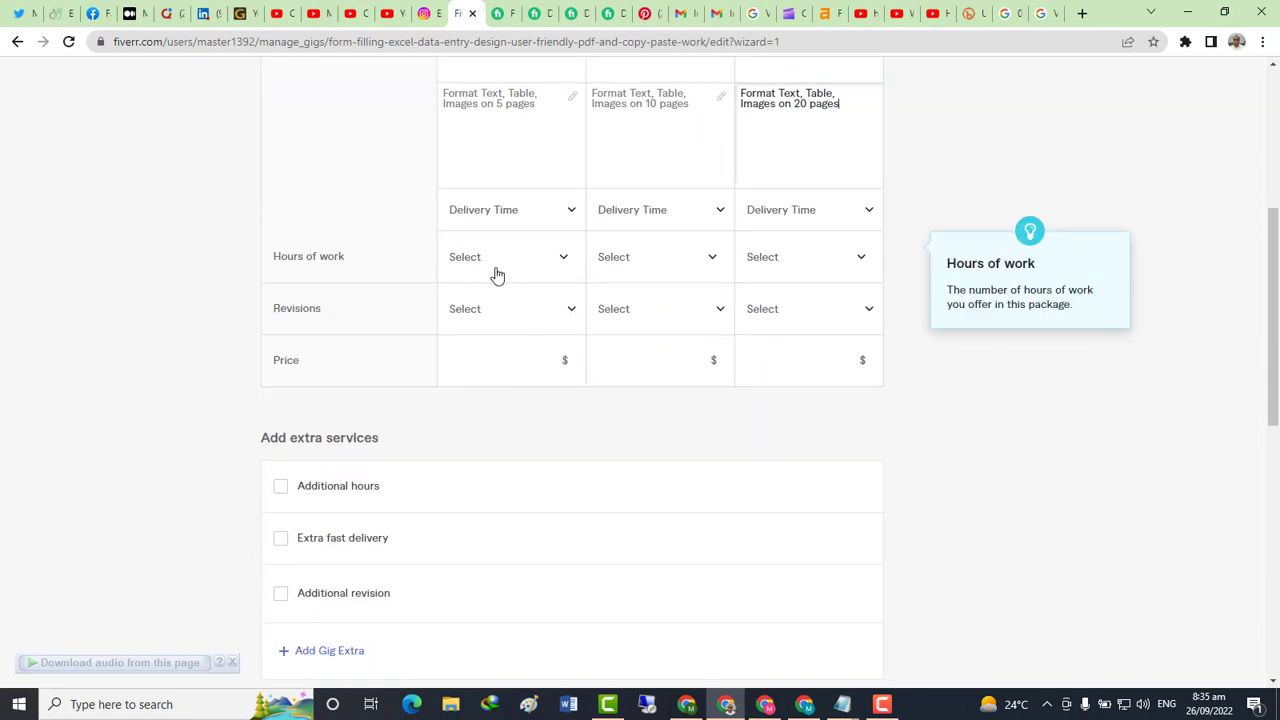
left_click(471, 220)
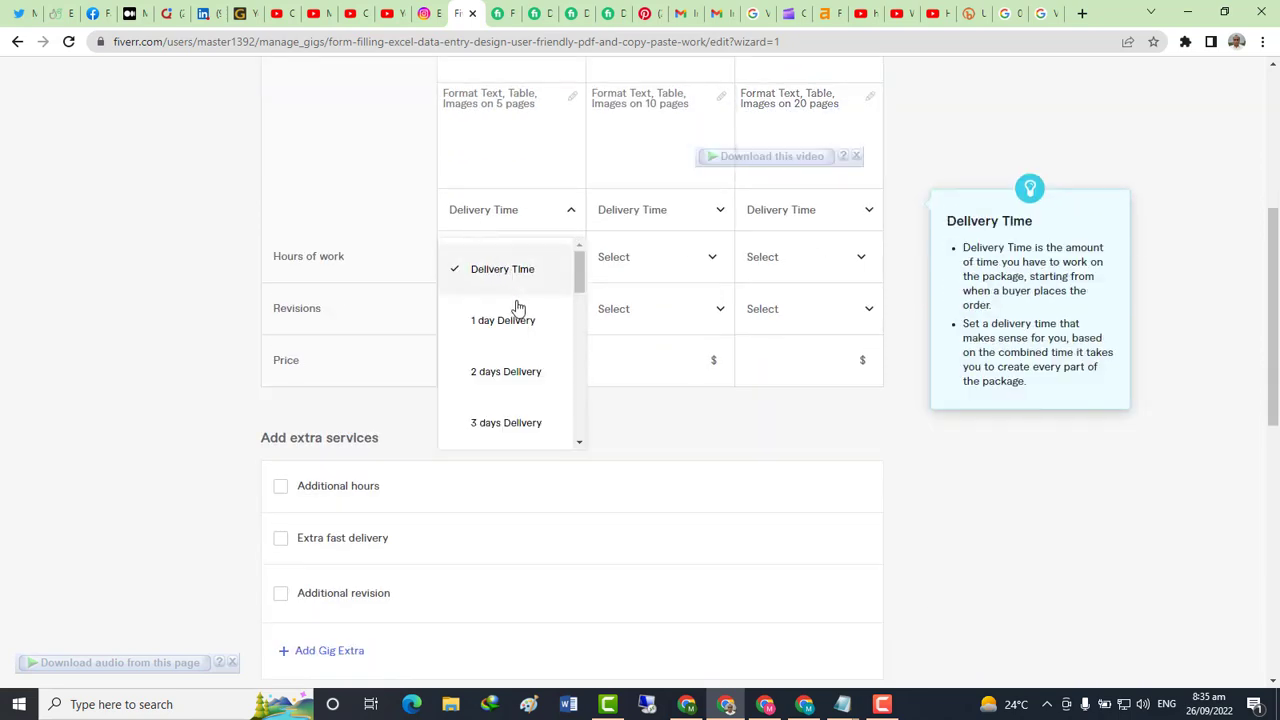
left_click(506, 371)
left_click(629, 215)
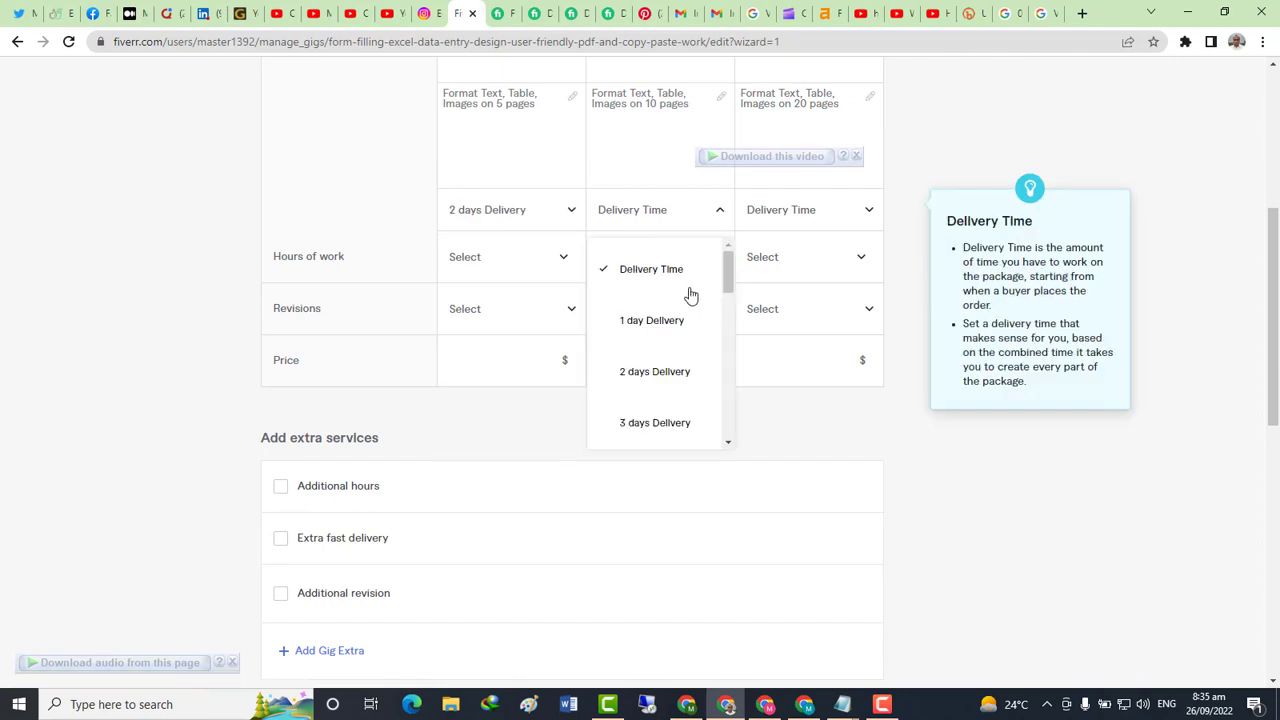
left_click(651, 425)
left_click(786, 217)
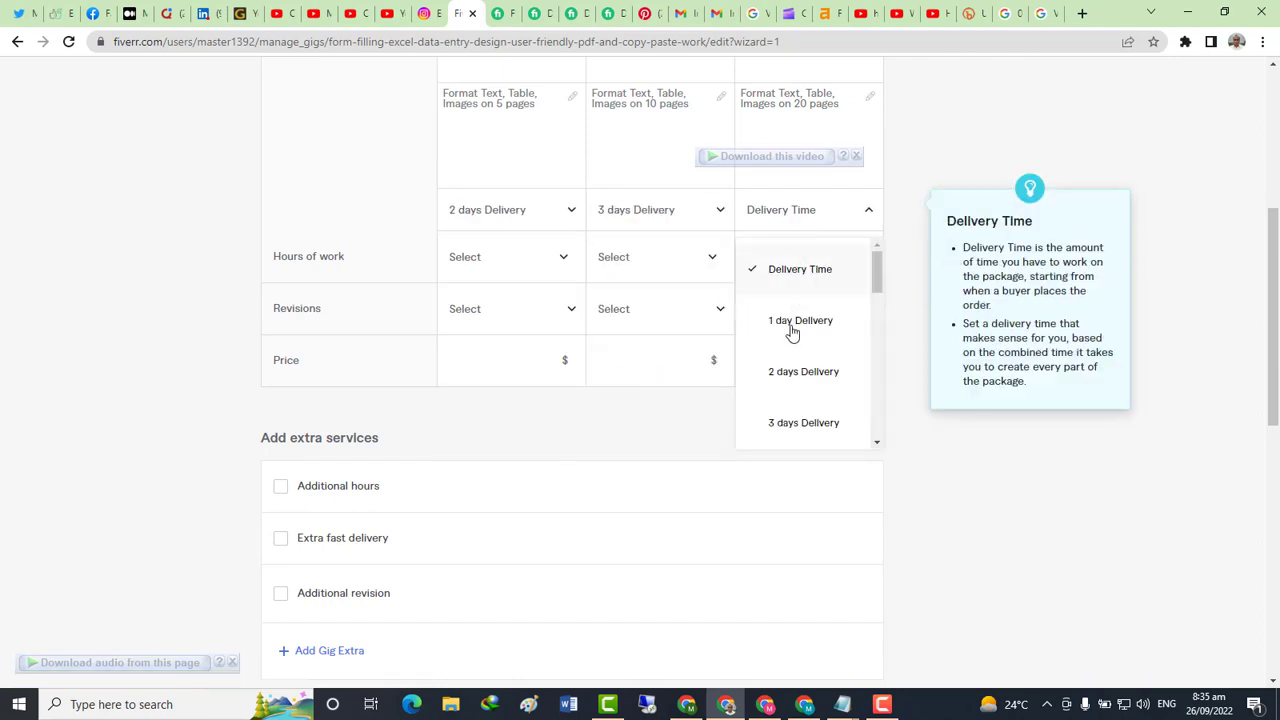
scroll(791, 329, "down", 3)
scroll(791, 318, "up", 3)
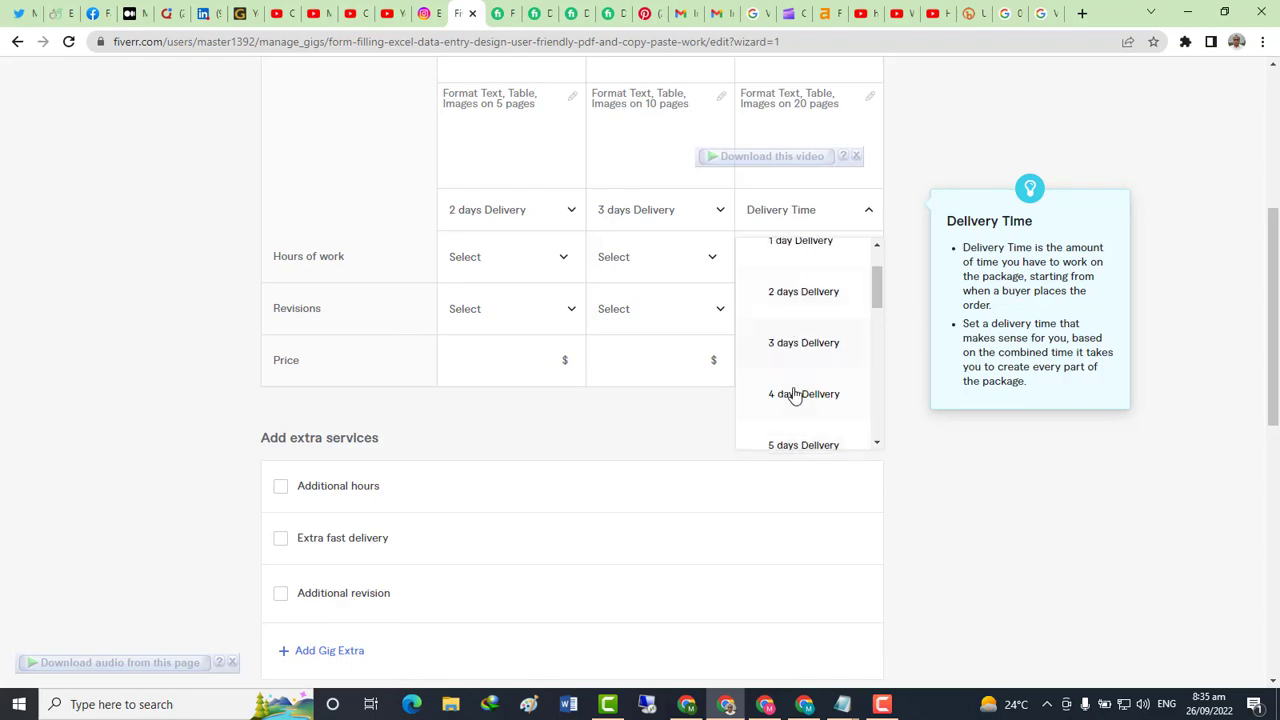
left_click(791, 392)
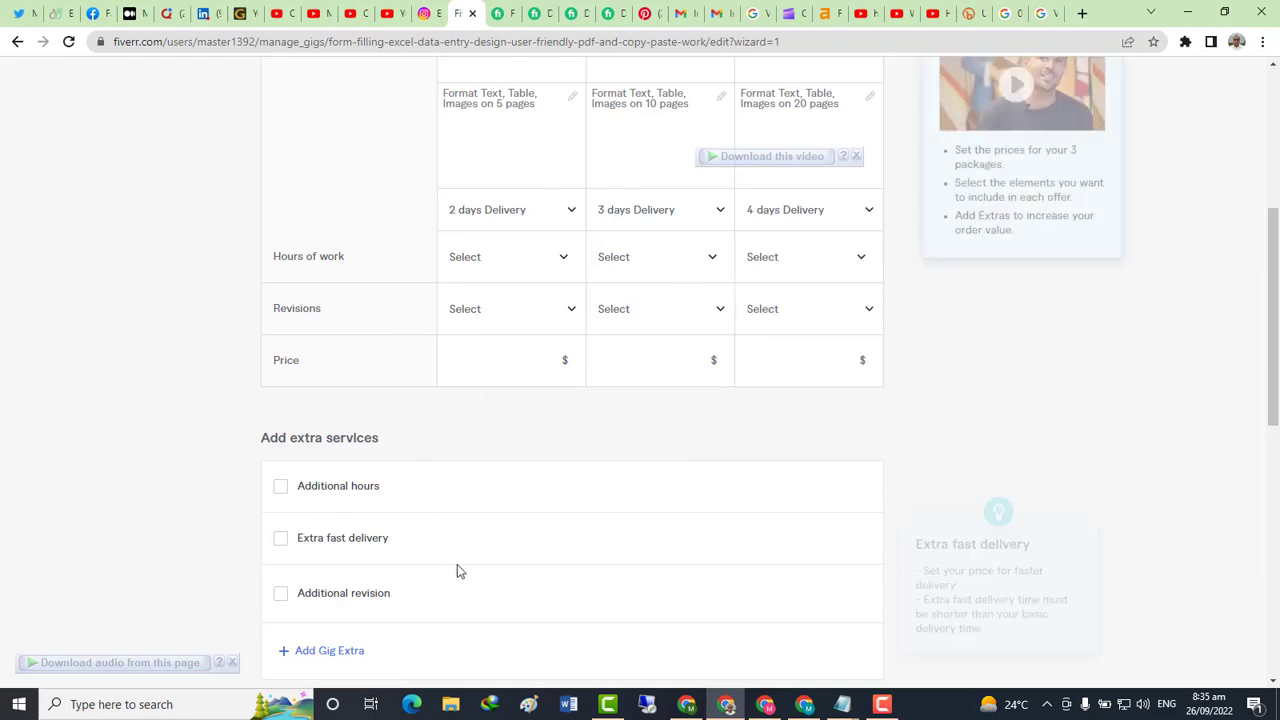
Add Notepad lines 'select delevery days', 'i select 2, 3, 4 days' and 'you can select as your own'
key("alt+Tab")
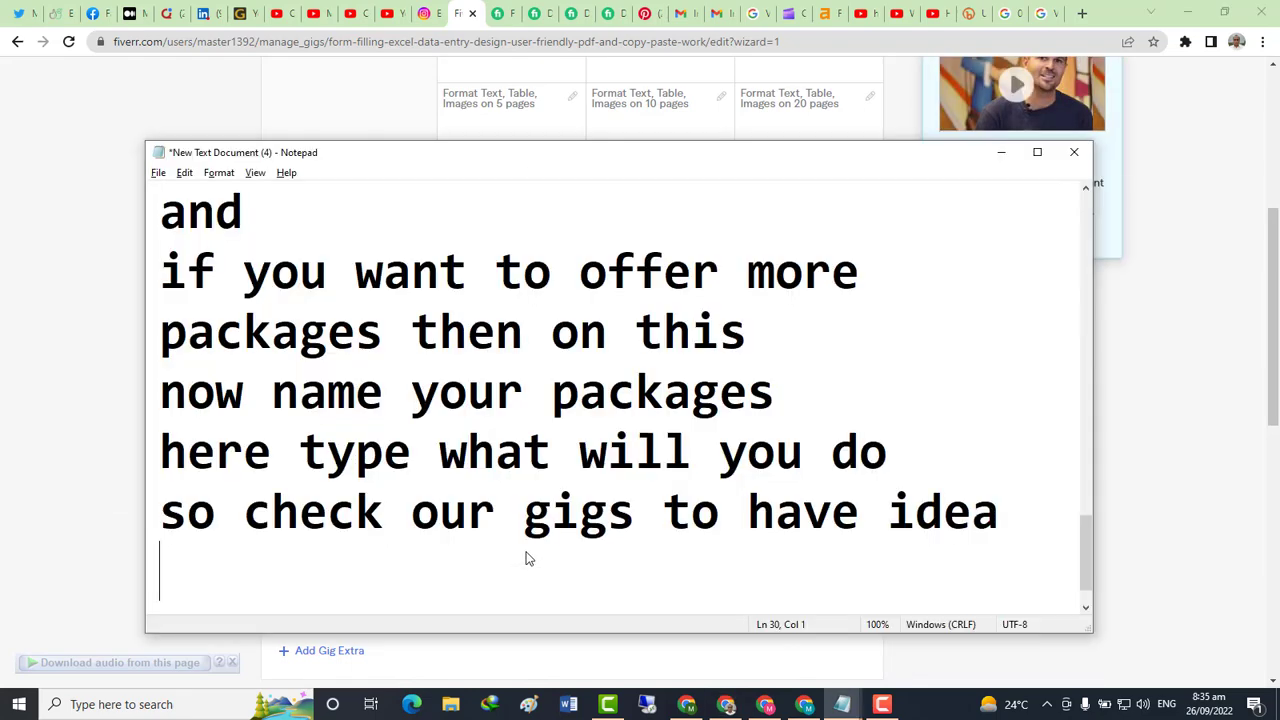
type("selec")
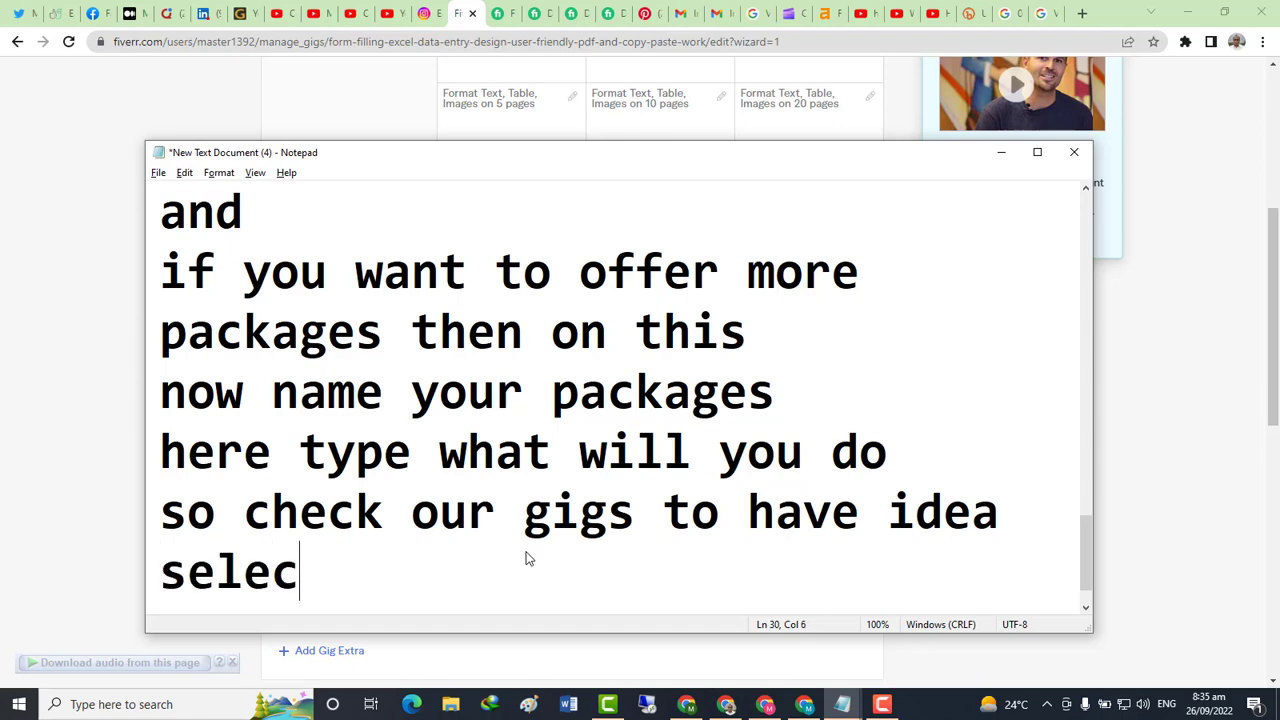
type("t dele")
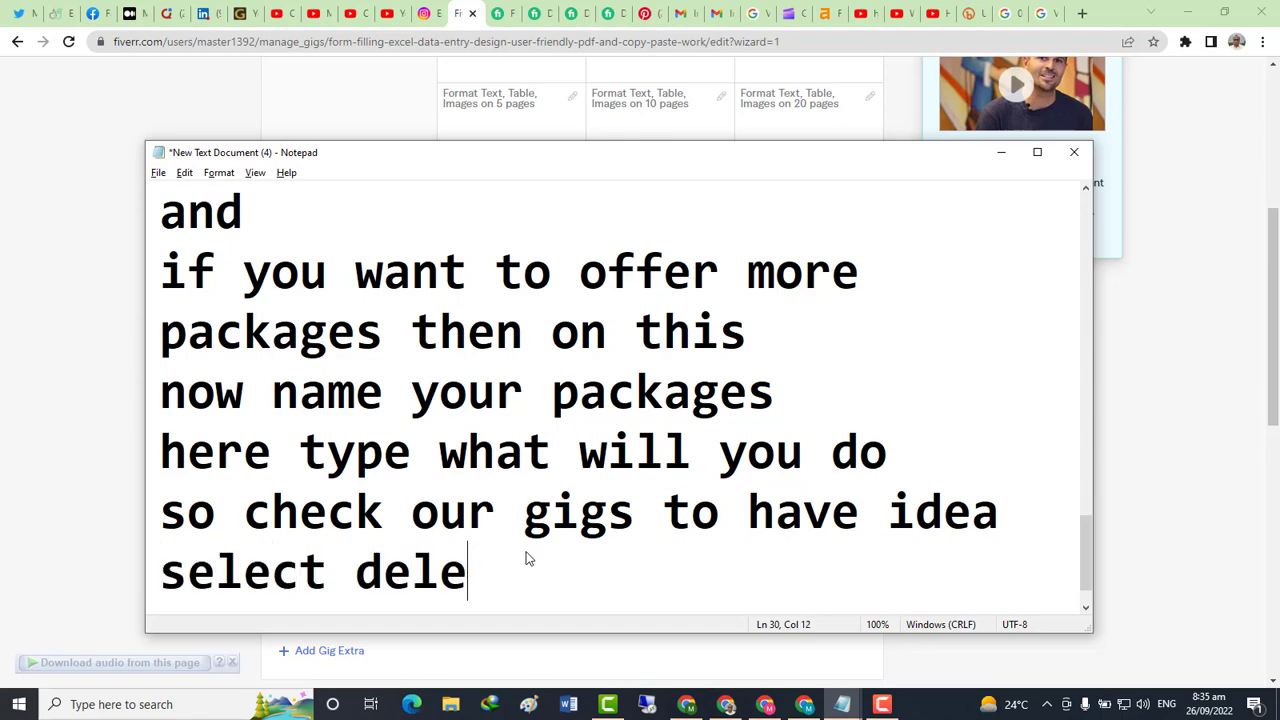
type("very ")
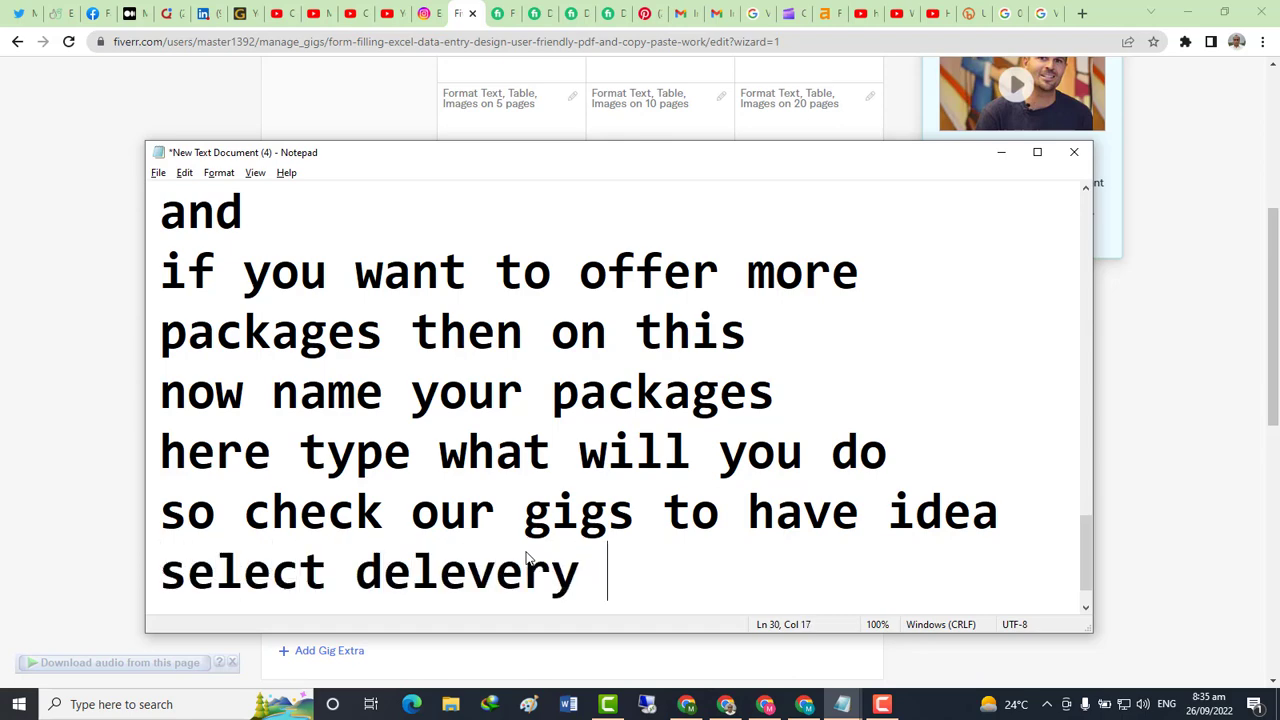
type("days")
key("Return")
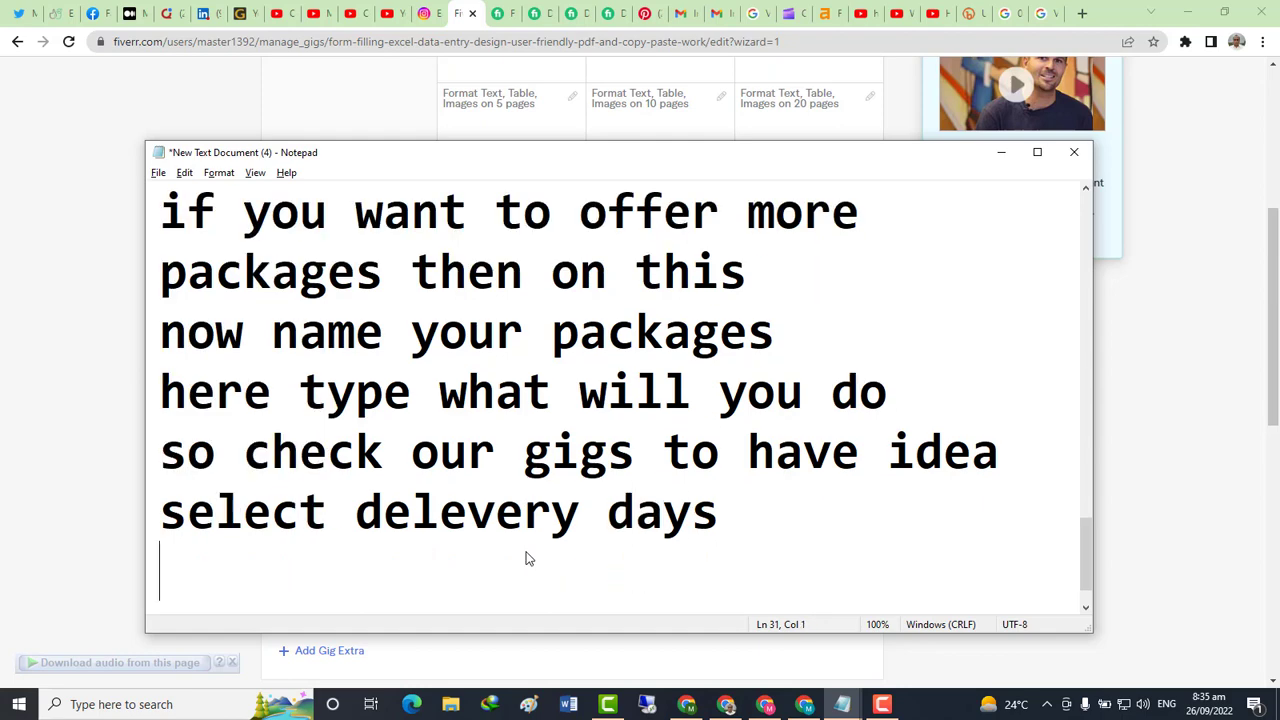
type("i sel")
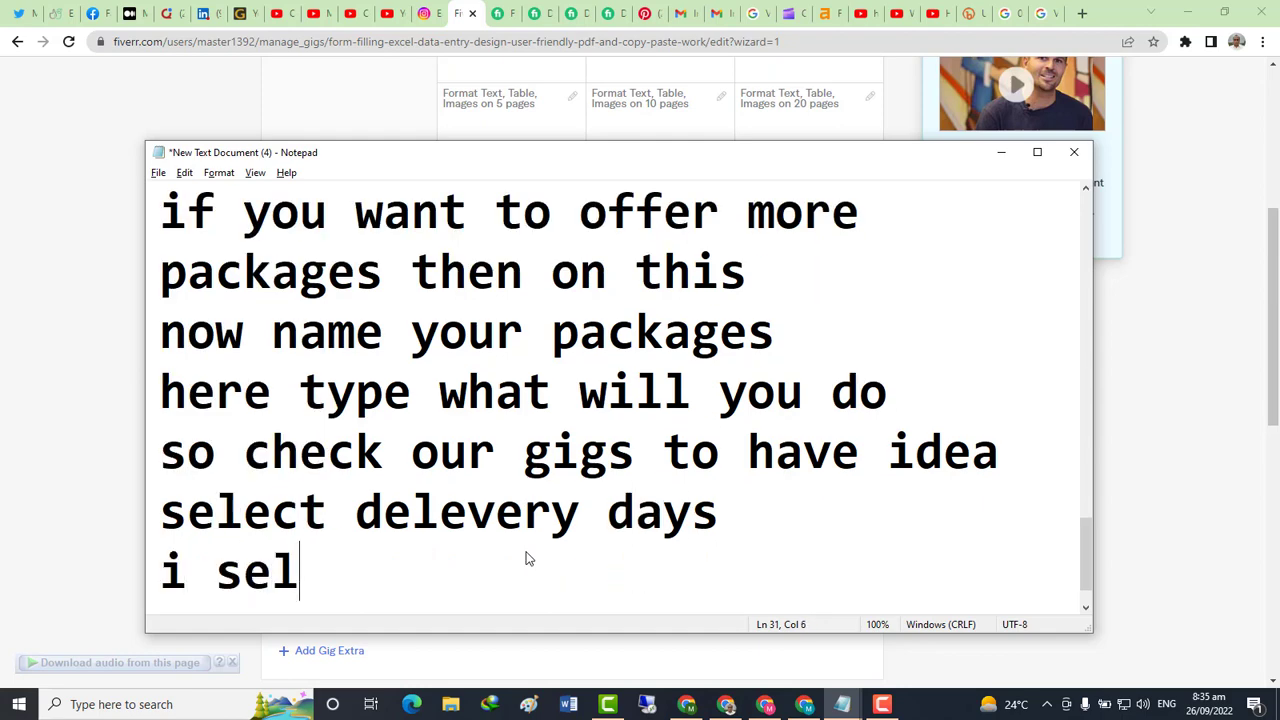
type("ect 2")
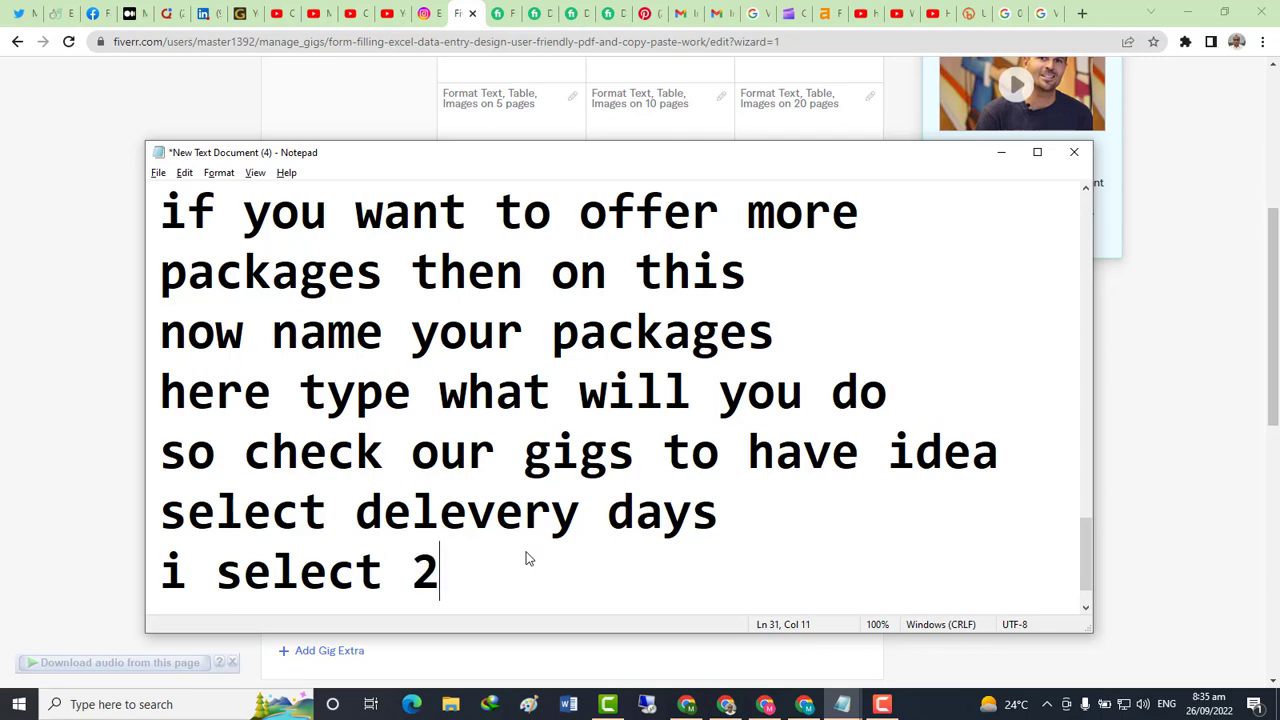
type(", 3, ")
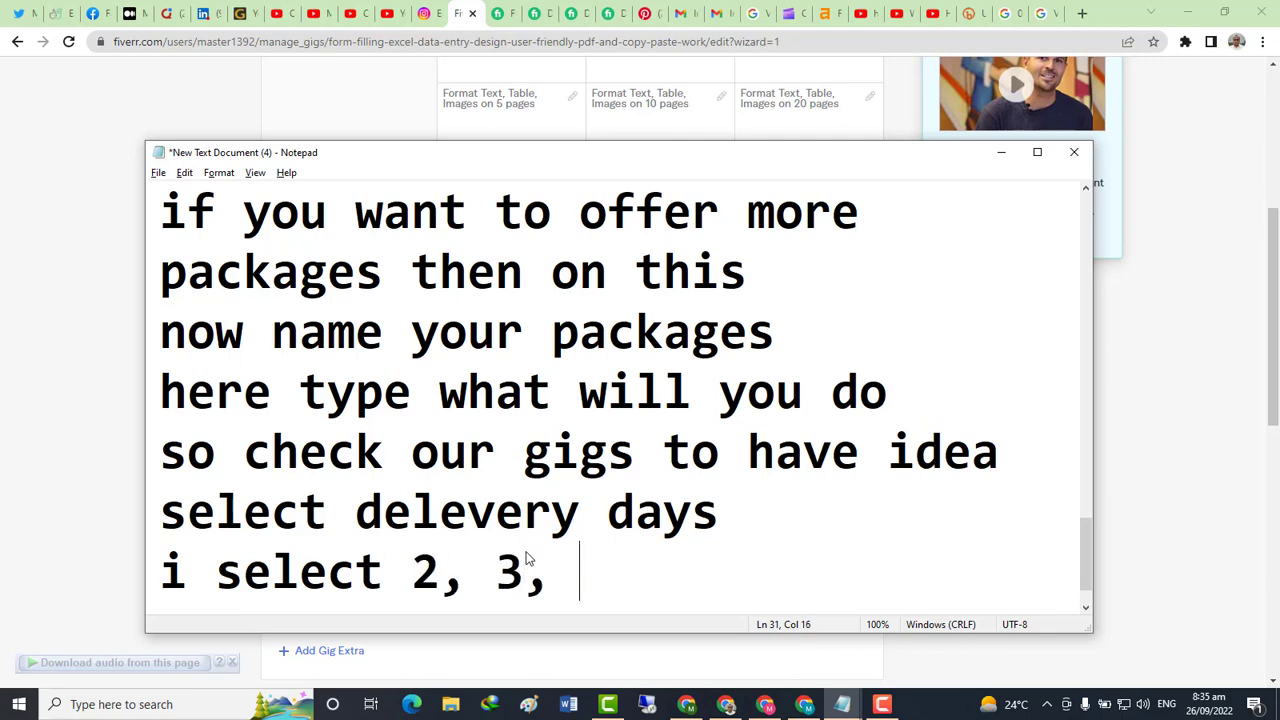
type("4 days")
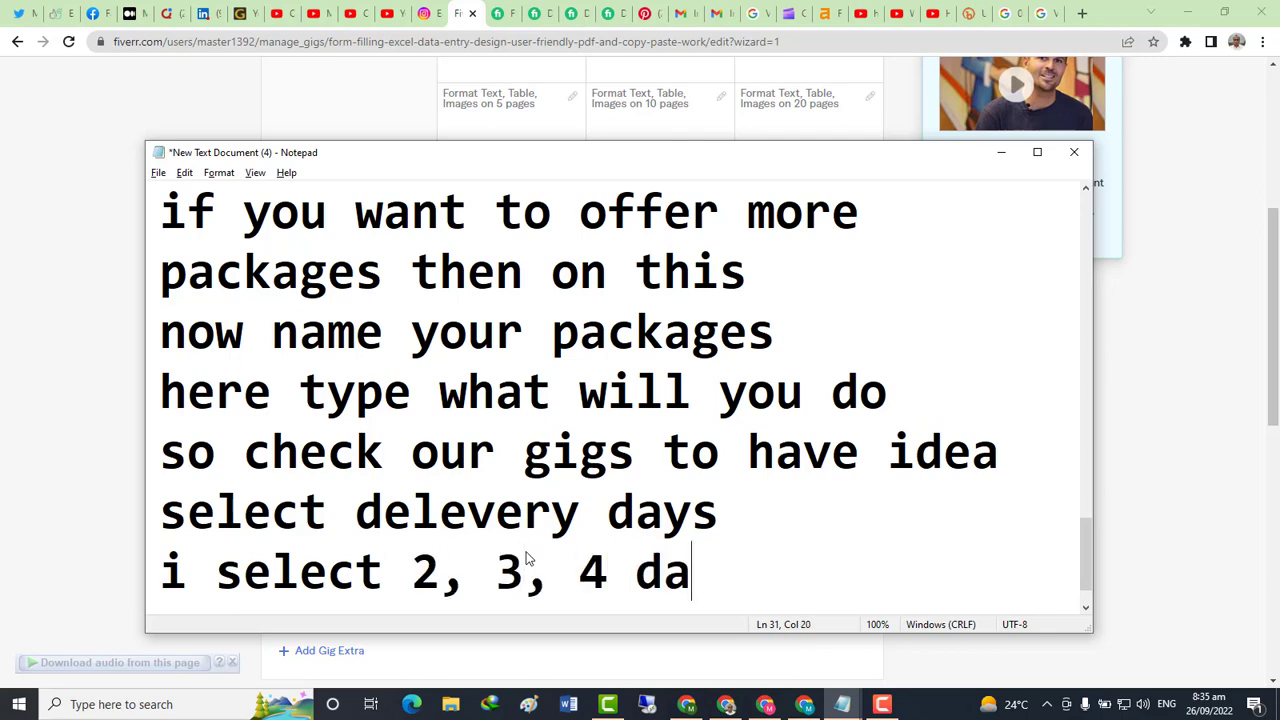
key("Return")
type("yo")
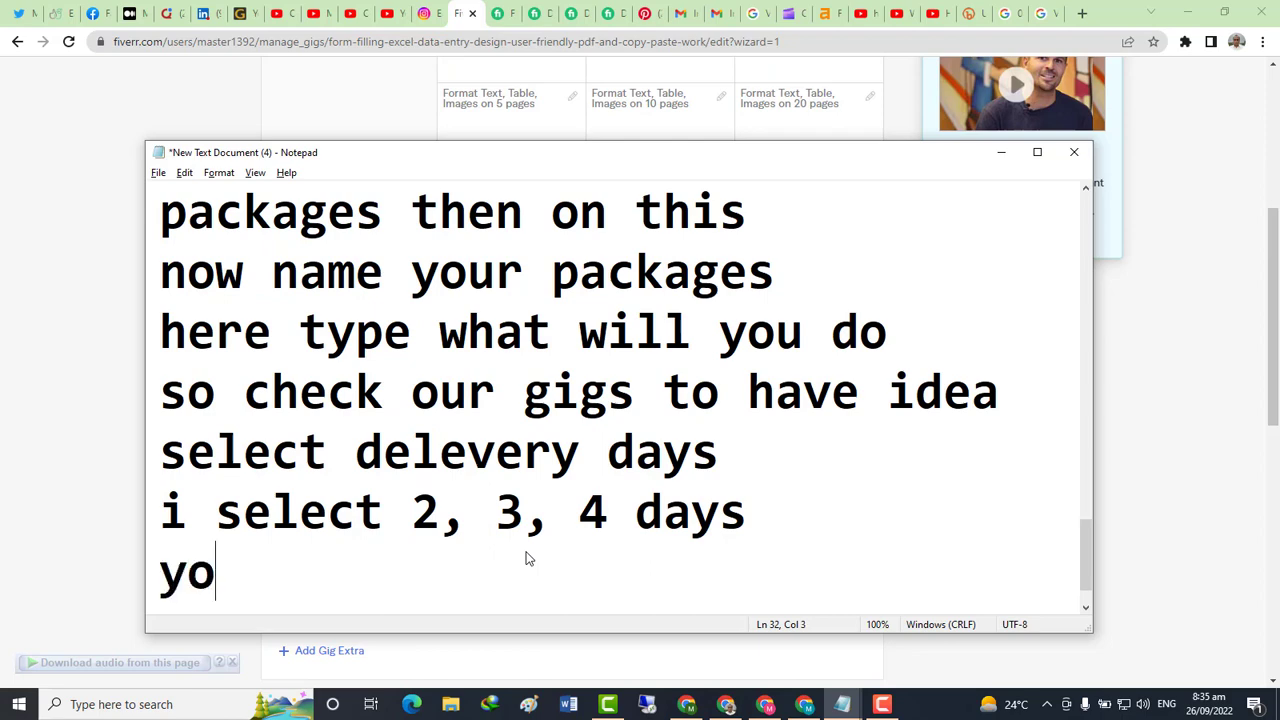
type("u can ")
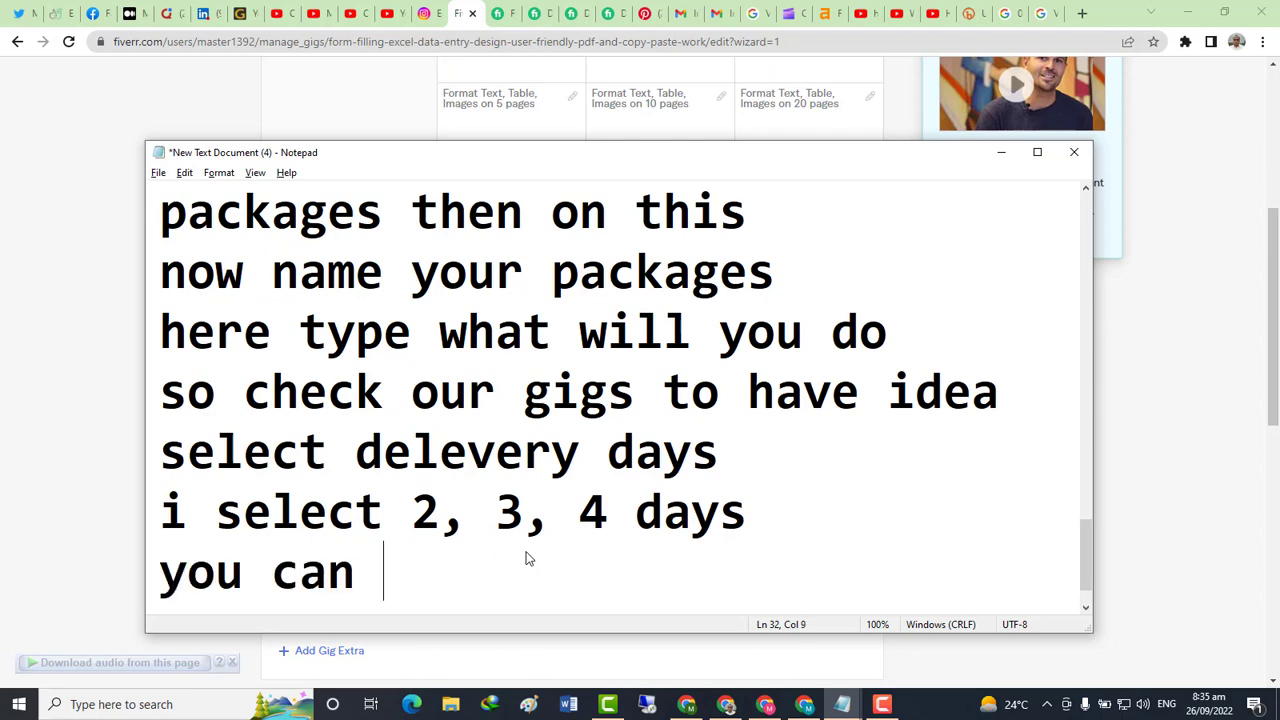
type("select")
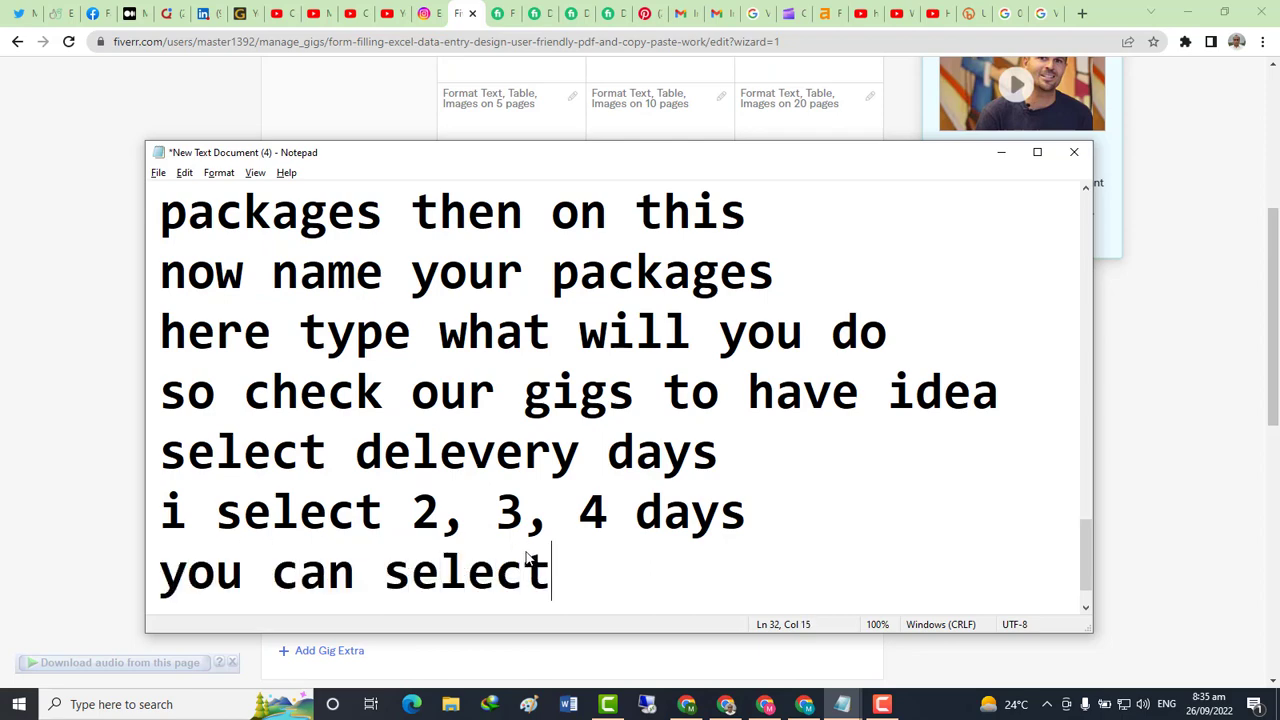
type(" as yo")
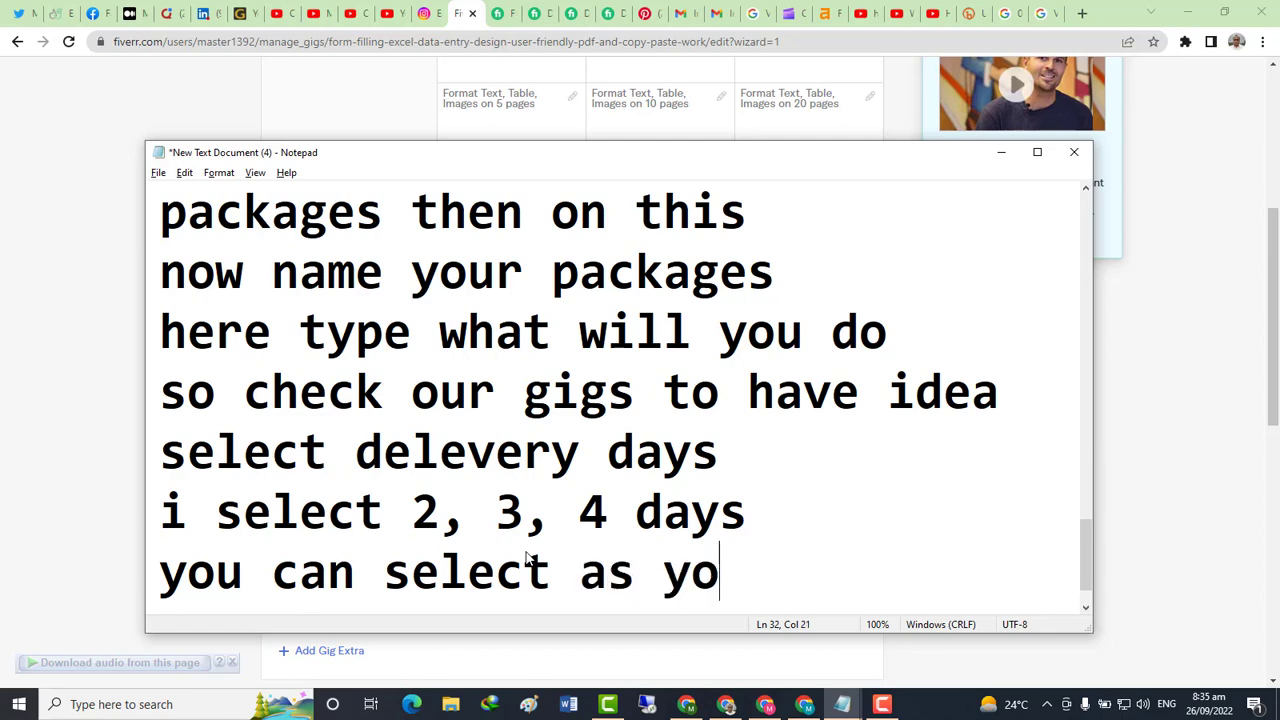
type("ur o")
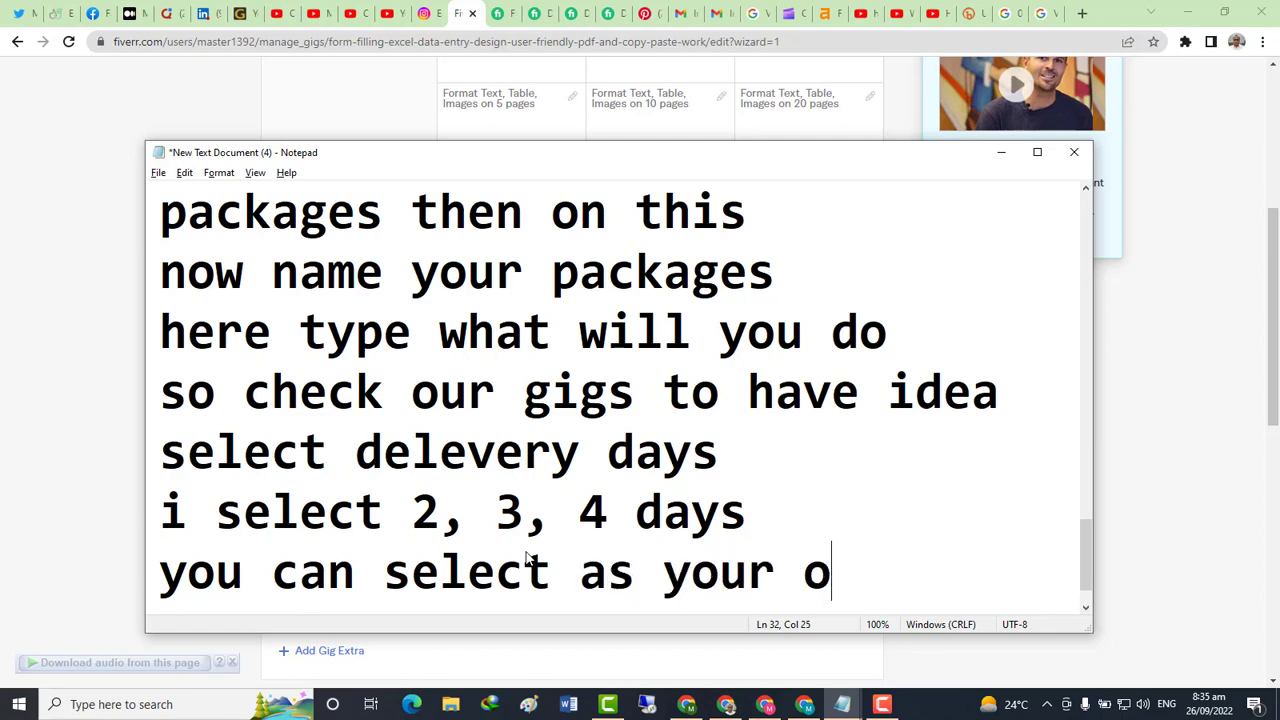
type("wn")
key("Return")
key("alt+Tab")
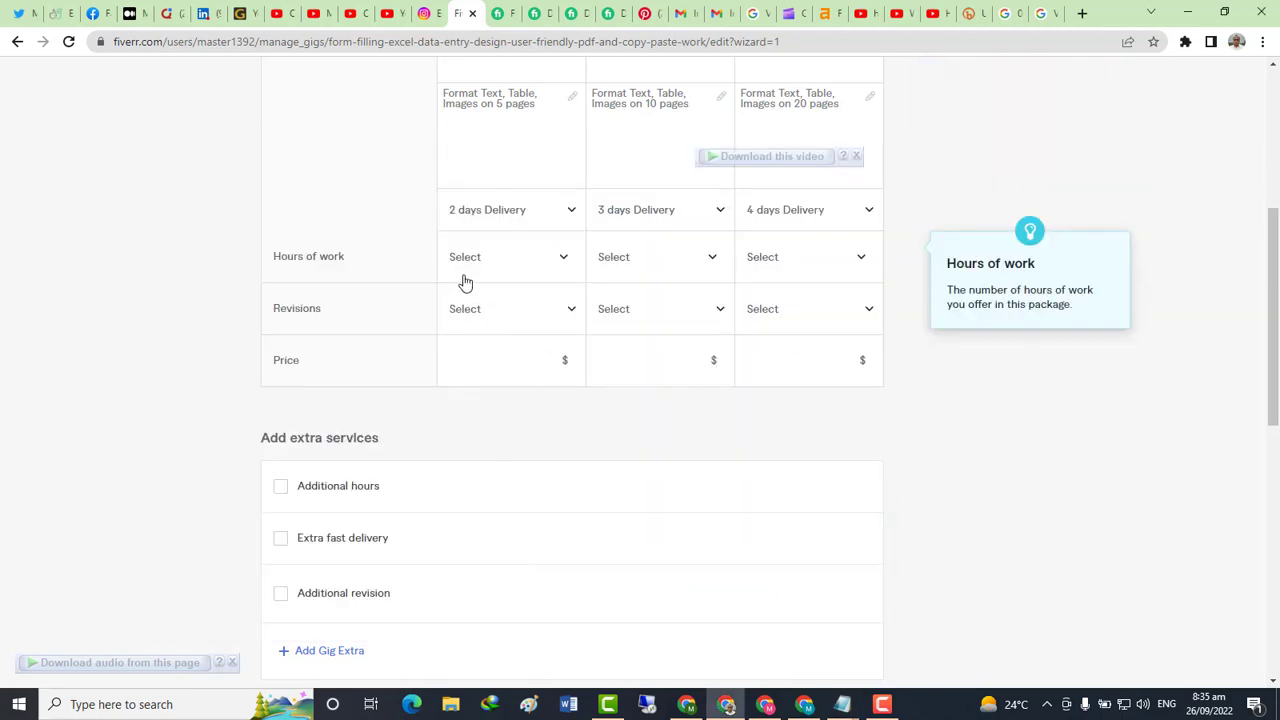
Set hours of work to 5, 10 and 20 for Basic, Standard and Premium
left_click(565, 262)
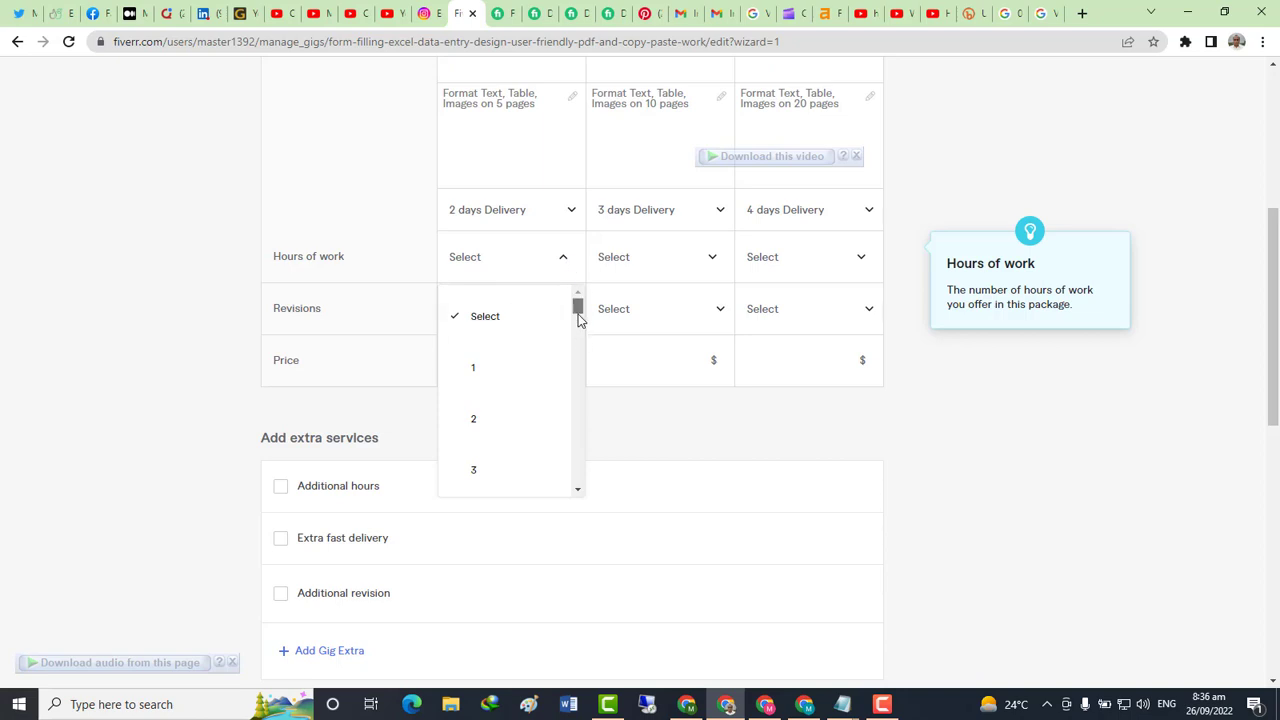
mouse_move(578, 318)
left_mouse_down()
mouse_move(580, 491)
mouse_move(569, 306)
left_mouse_up()
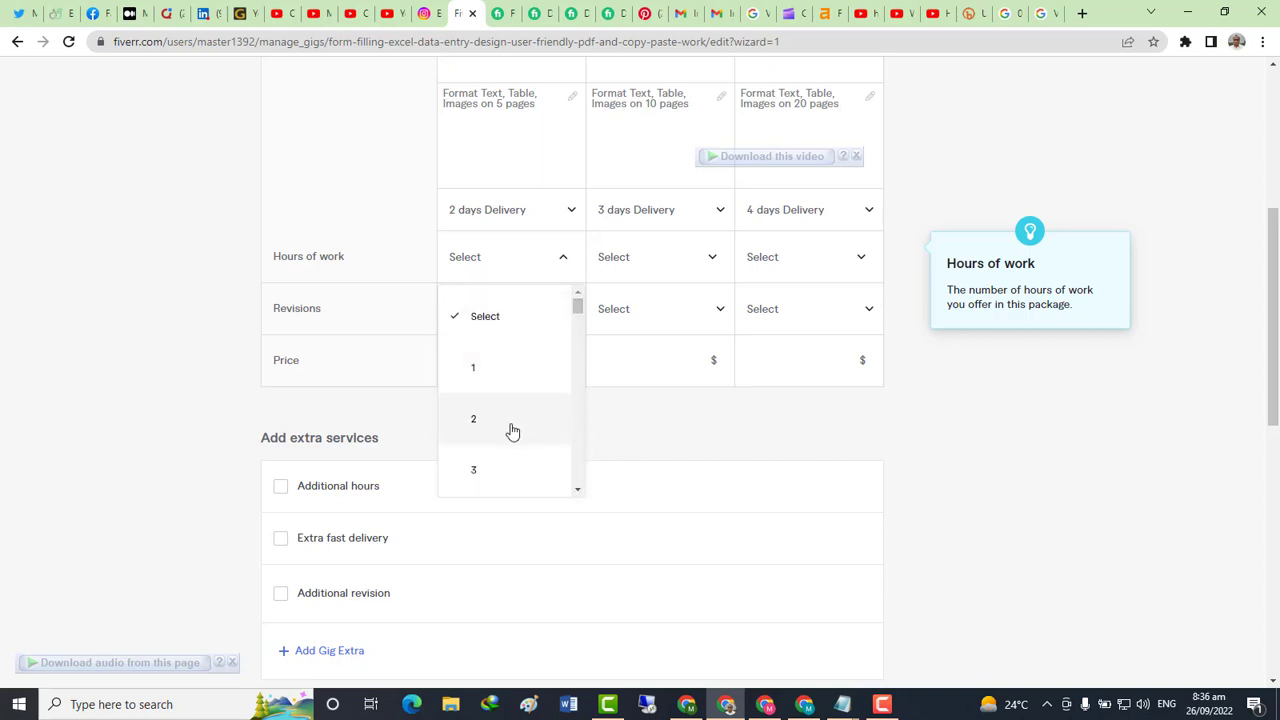
scroll(512, 430, "down", 2)
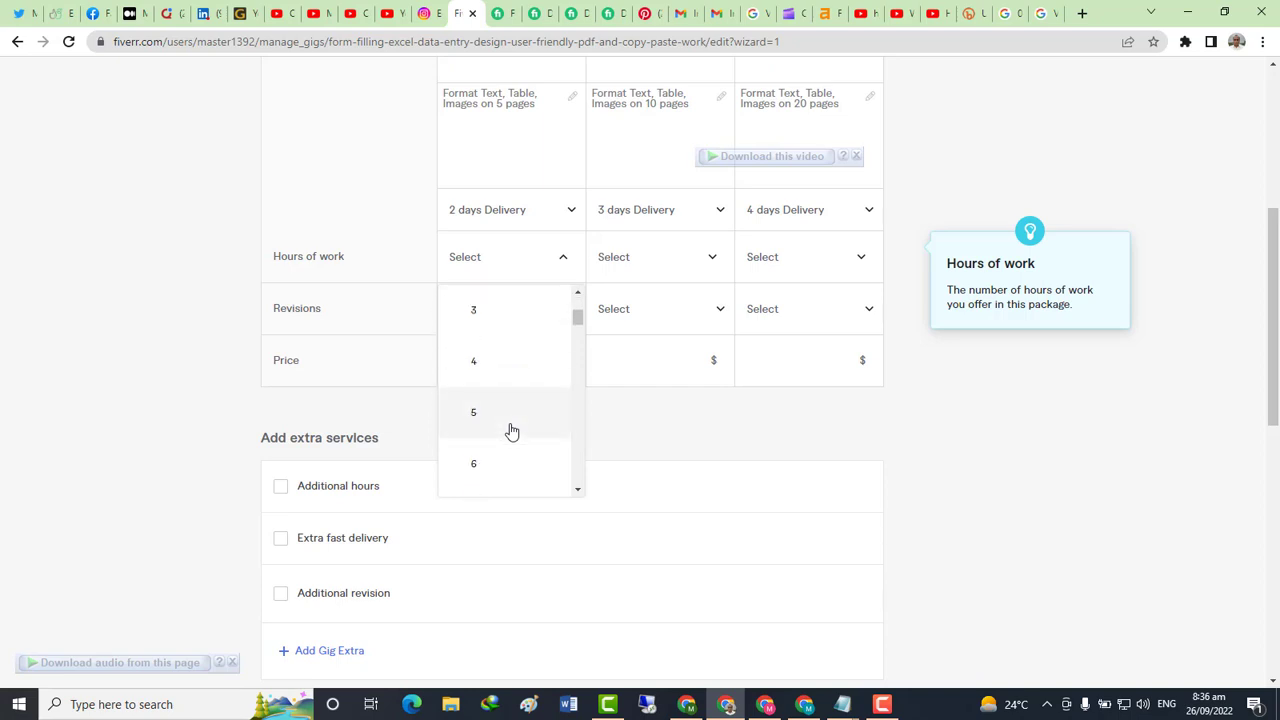
left_click(477, 423)
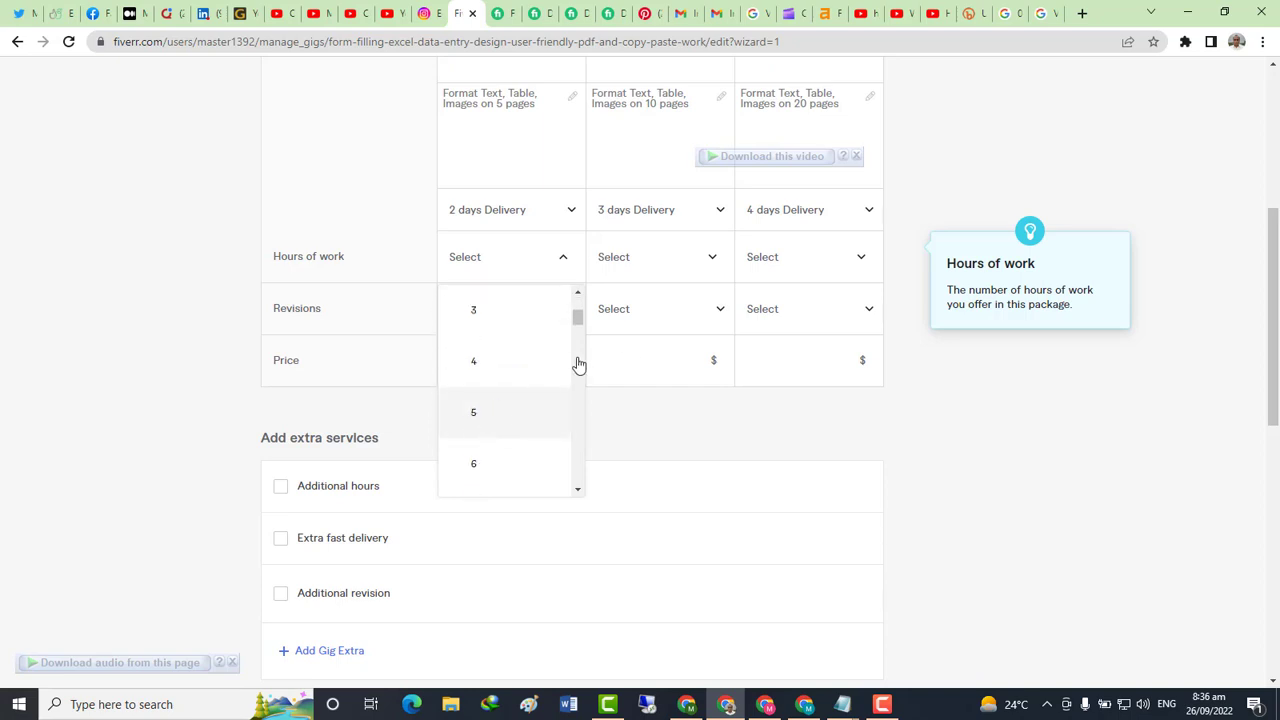
left_click(660, 262)
scroll(666, 420, "down", 4)
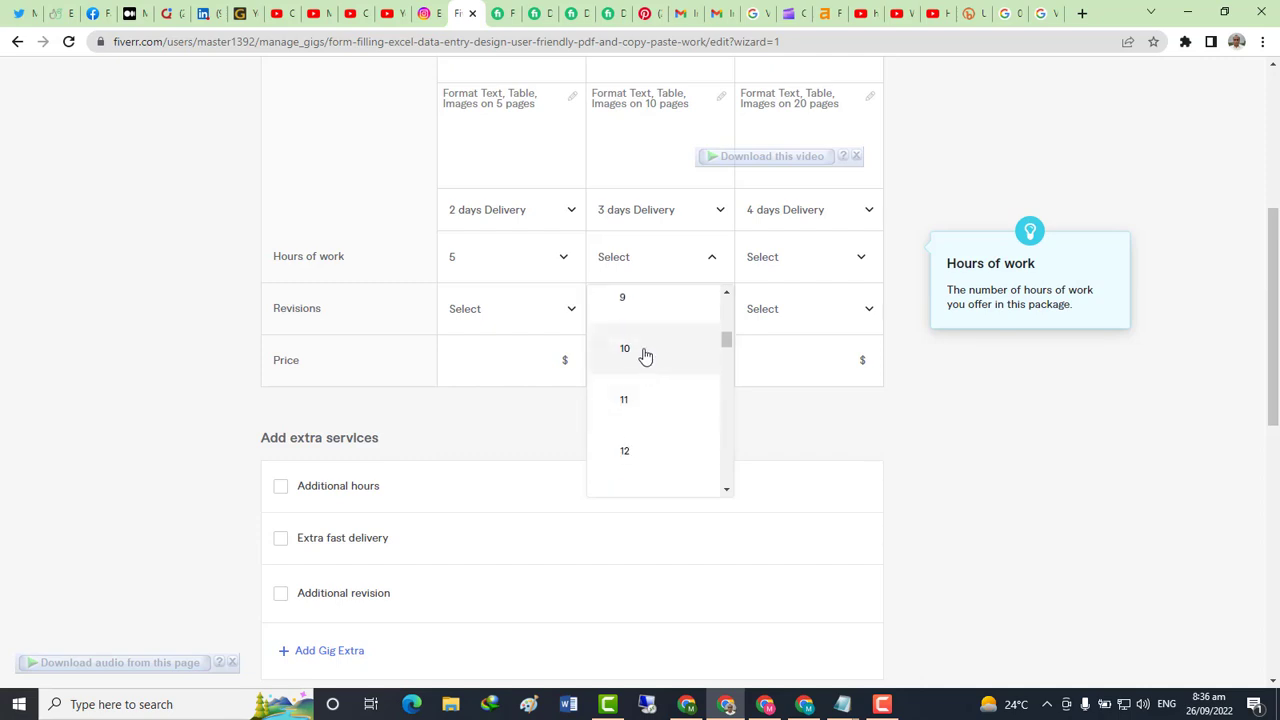
left_click(646, 352)
left_click(789, 270)
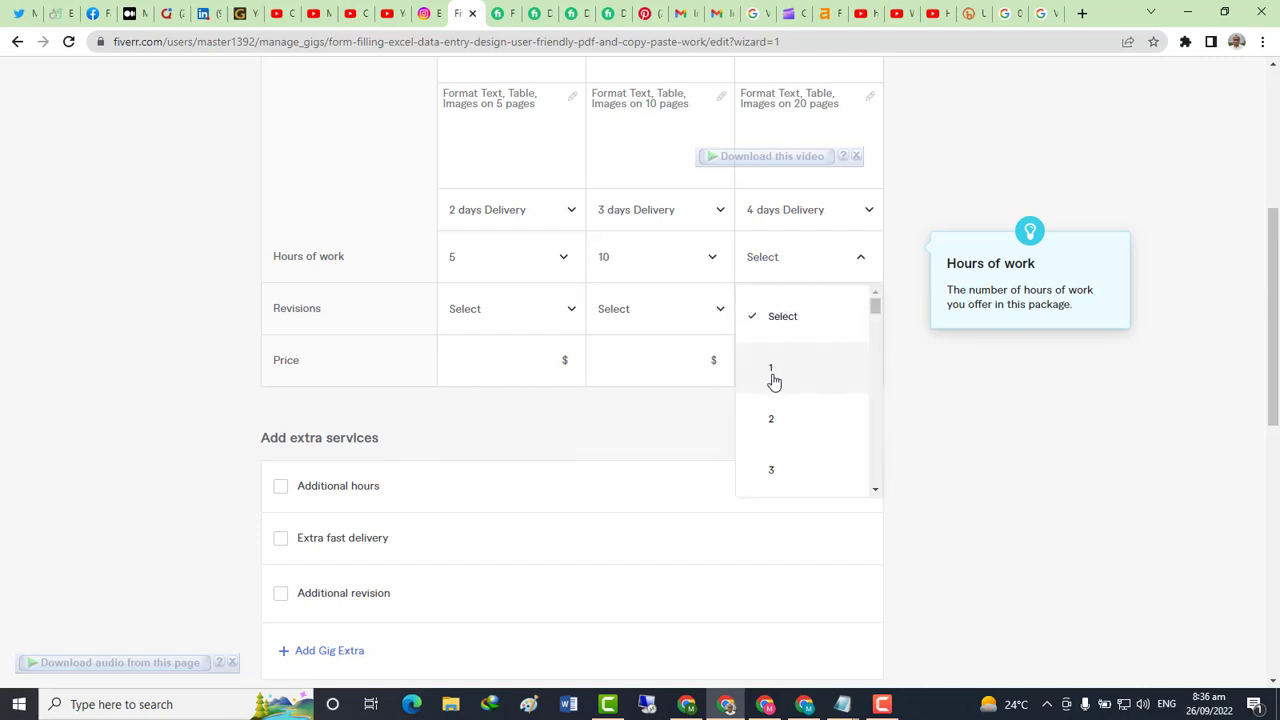
scroll(774, 390, "down", 2)
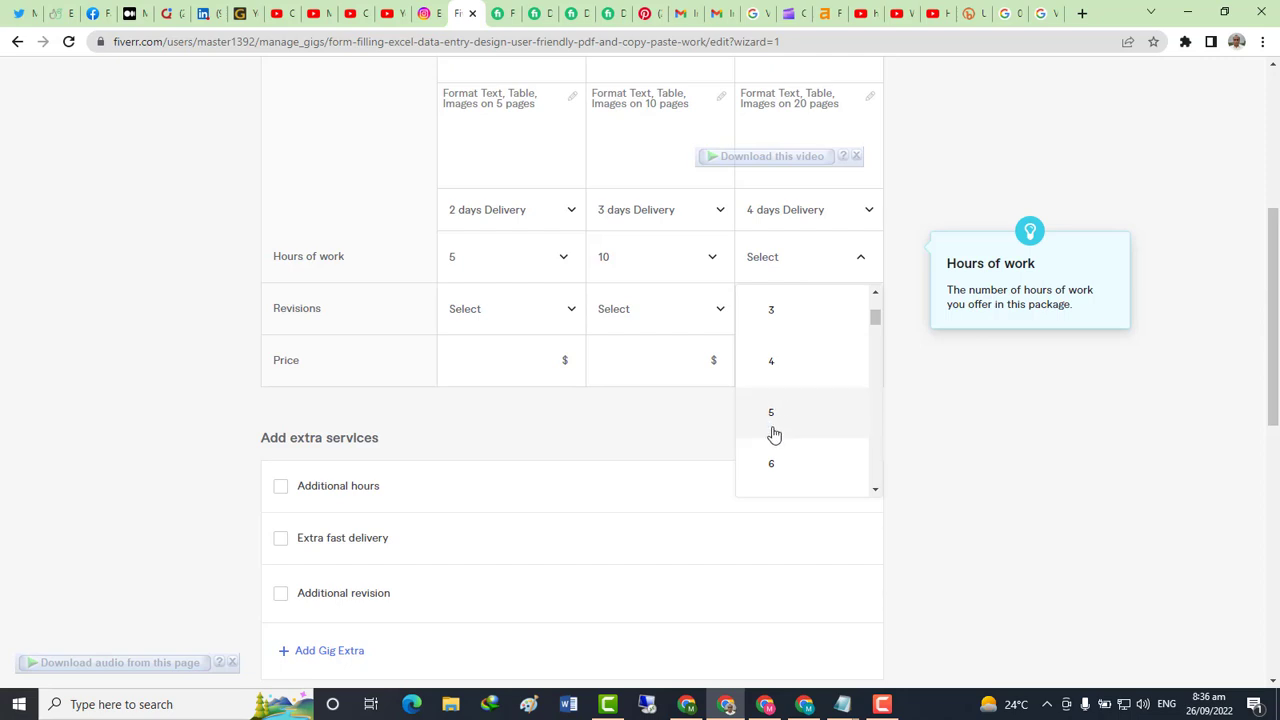
scroll(775, 433, "down", 7)
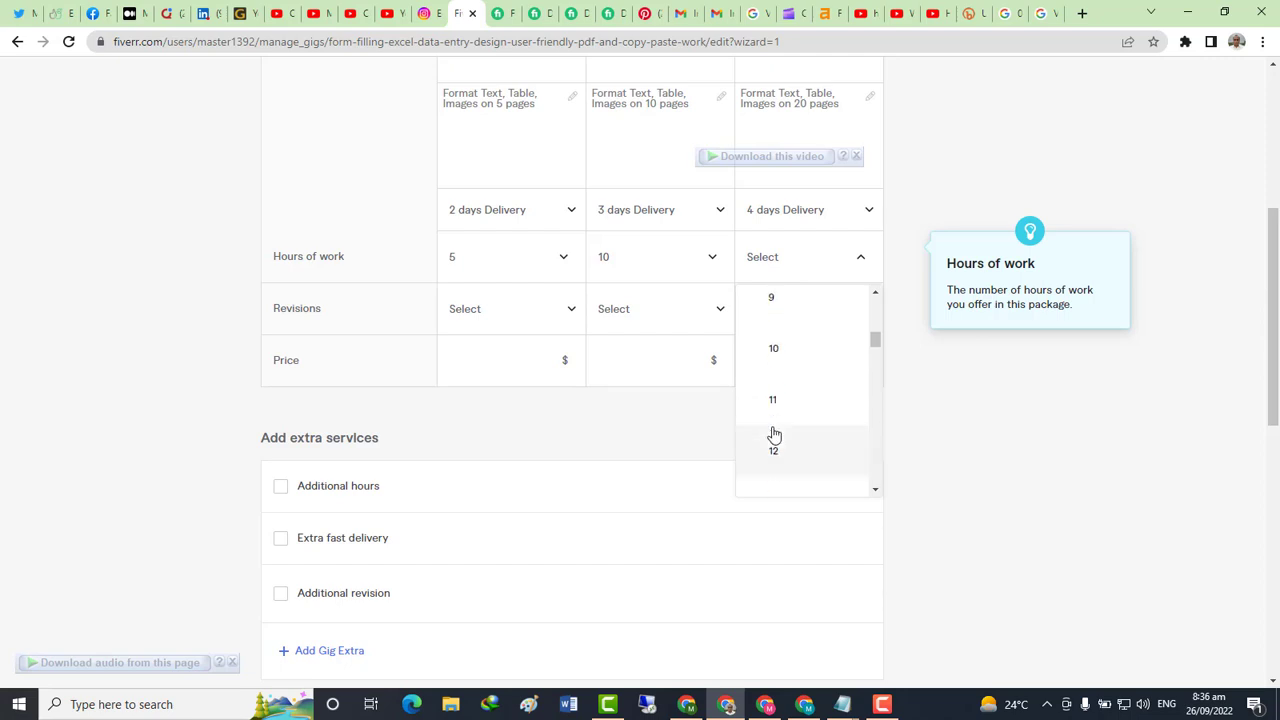
scroll(793, 432, "down", 4)
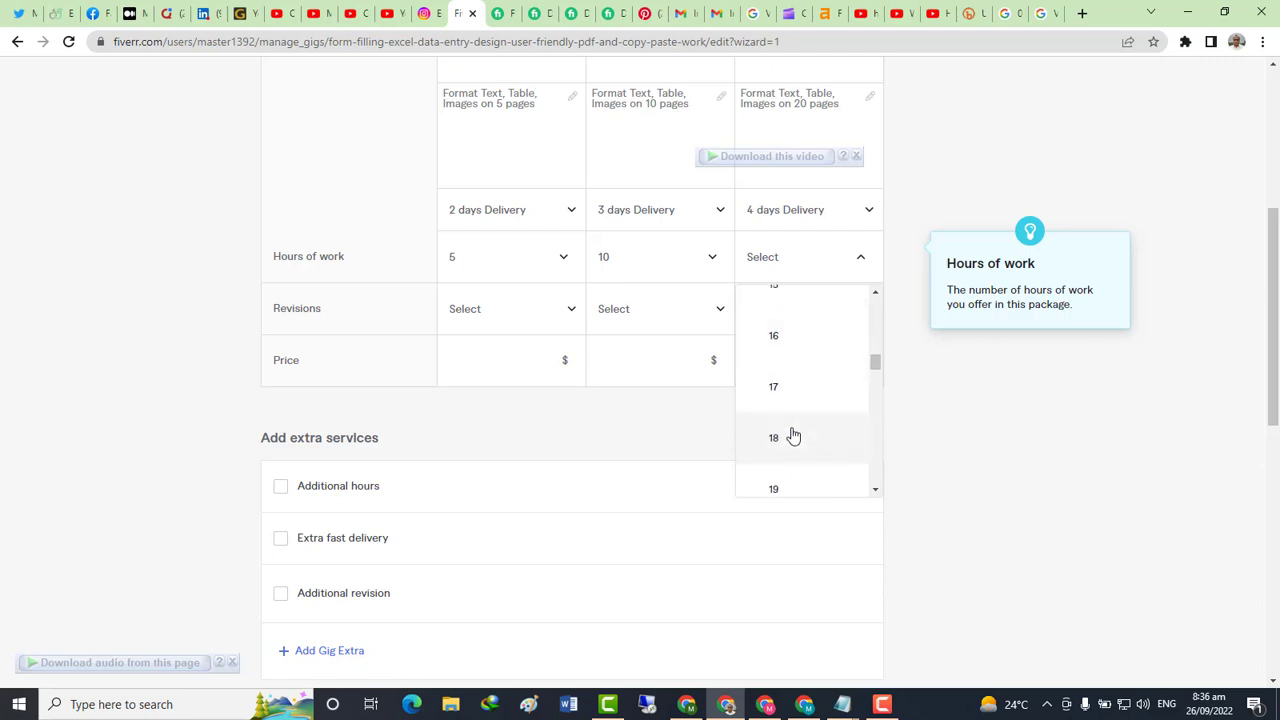
left_click(788, 386)
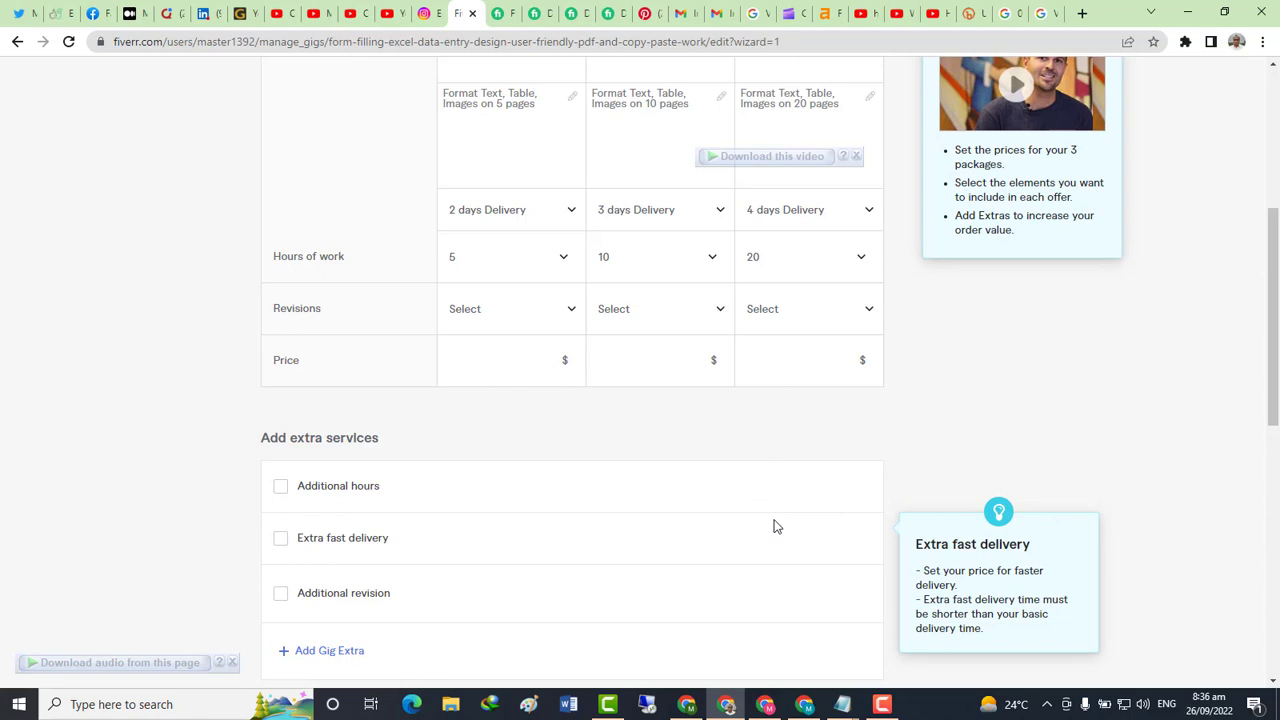
Revise hours of work to 3 for Basic and 6 for Standard, reopening Premium's list
left_click(480, 268)
scroll(505, 420, "down", 2)
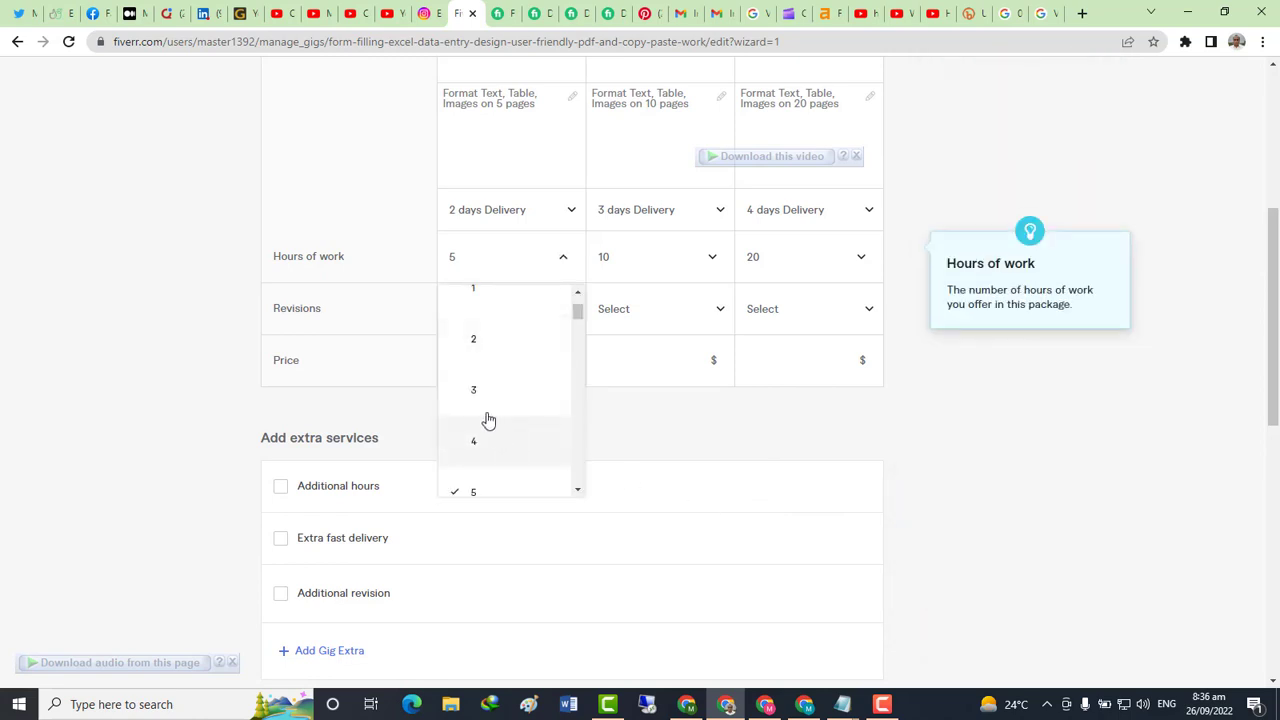
left_click(480, 395)
left_click(640, 258)
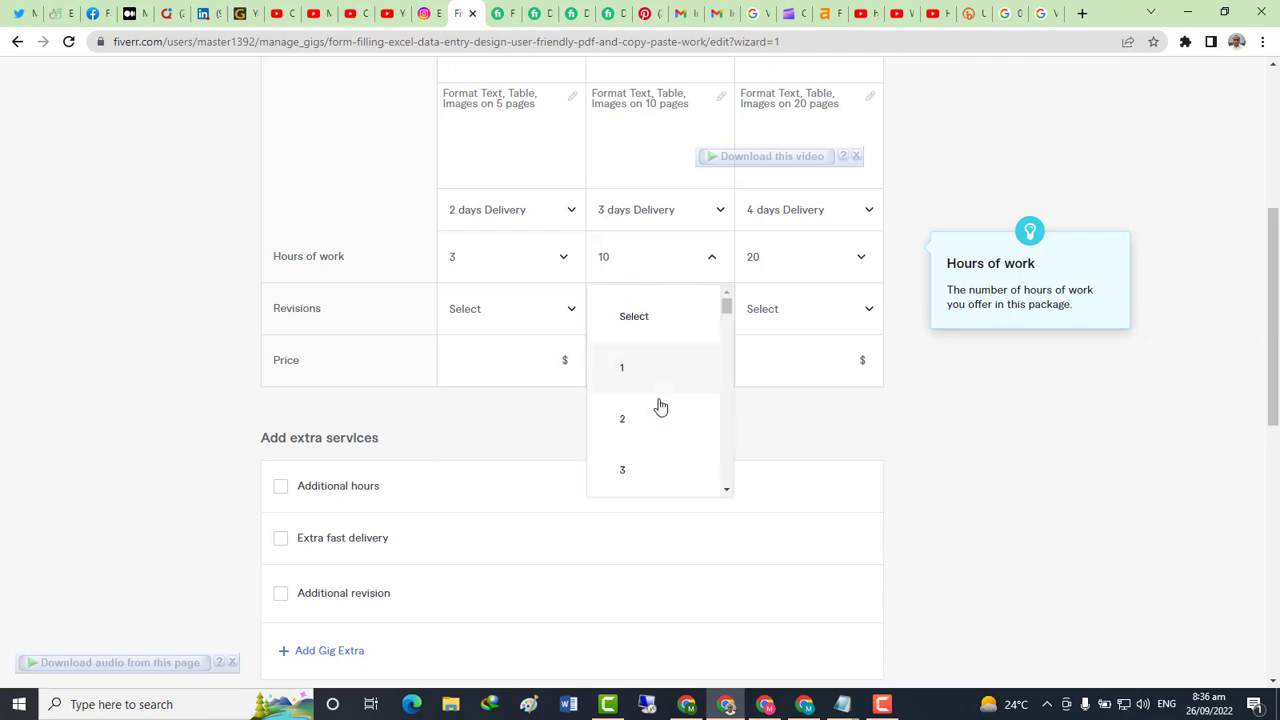
scroll(660, 407, "down", 2)
left_click(626, 386)
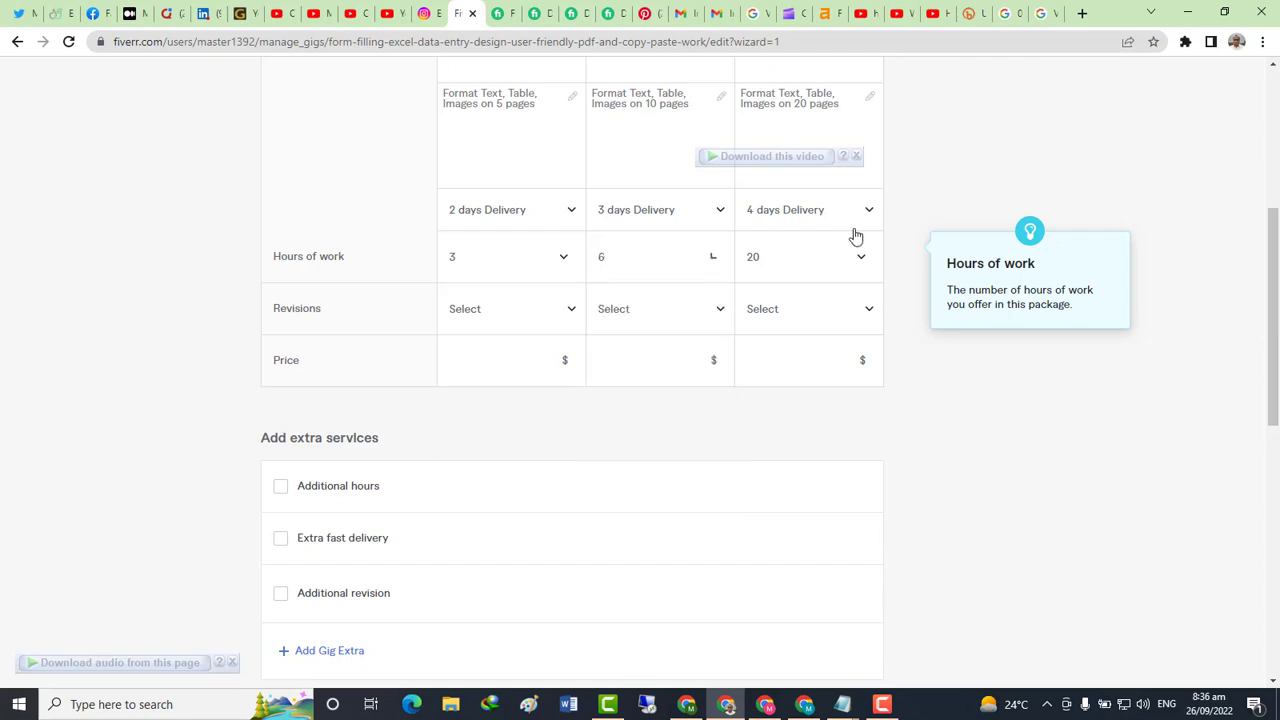
left_click(791, 259)
scroll(814, 396, "down", 2)
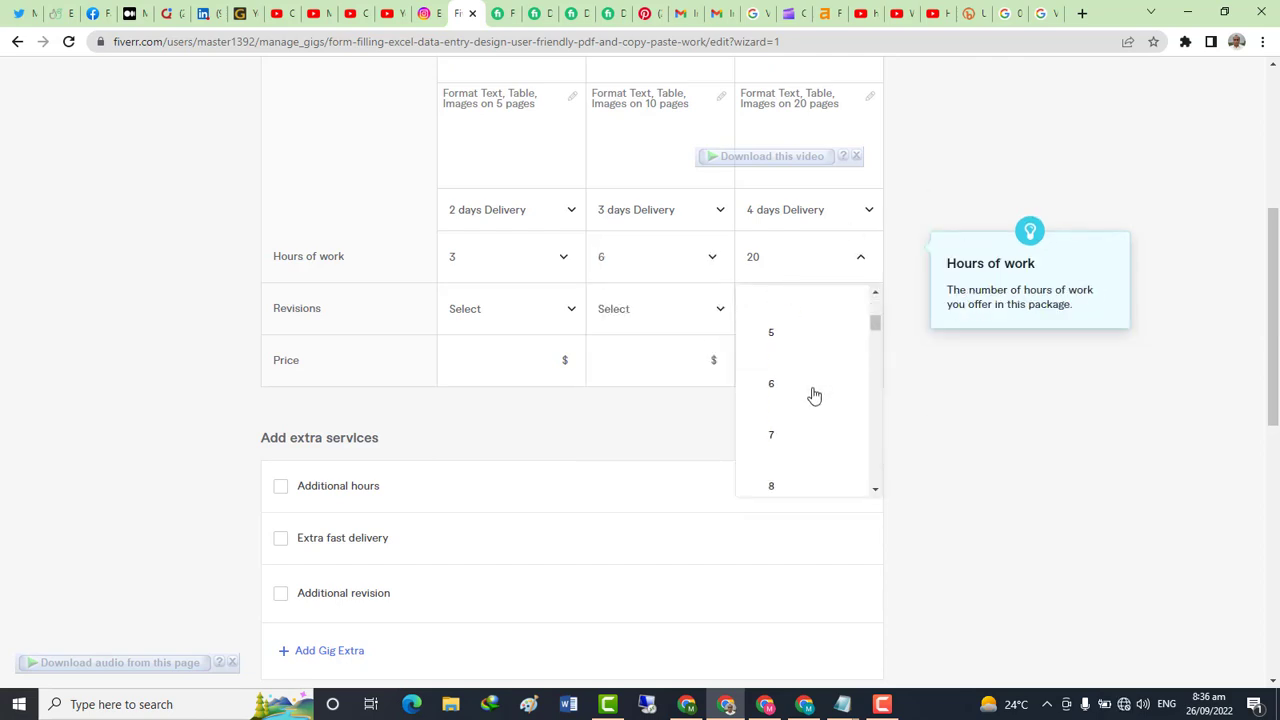
scroll(814, 396, "down", 3)
Set Premium hours of work to 9 and revisions to 0, 1 and 3 per package
left_click(783, 381)
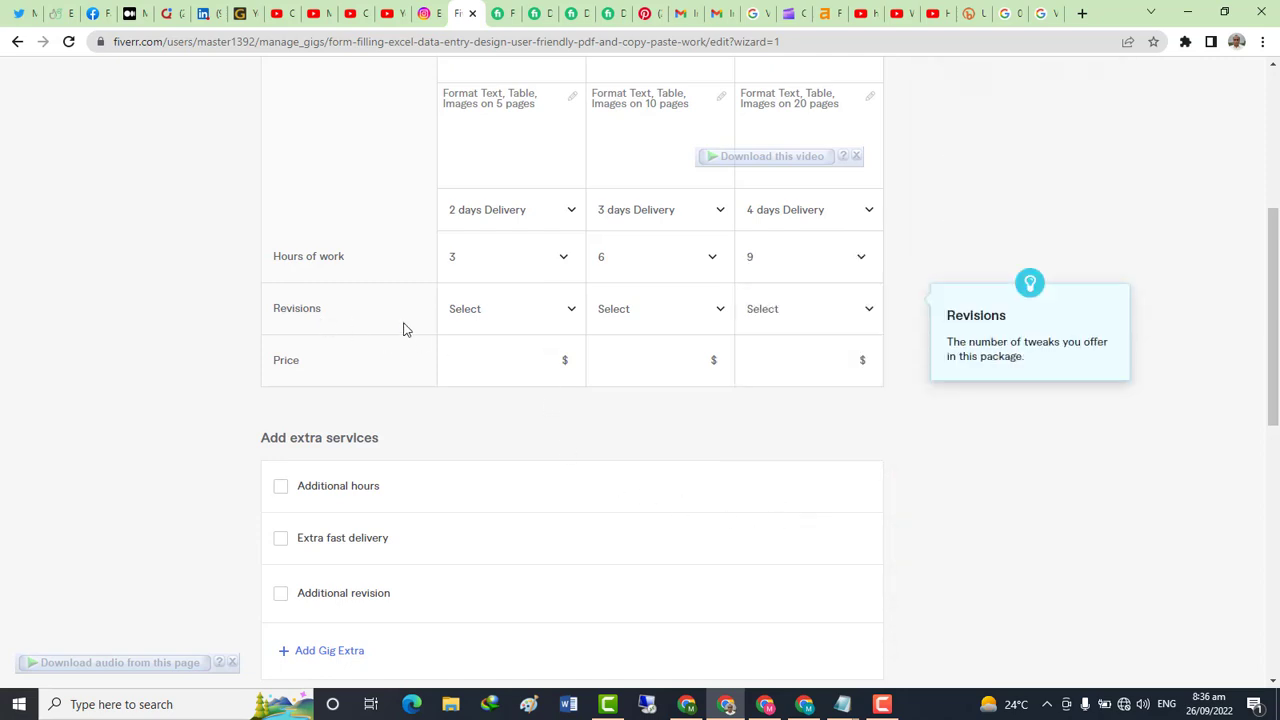
left_click(451, 319)
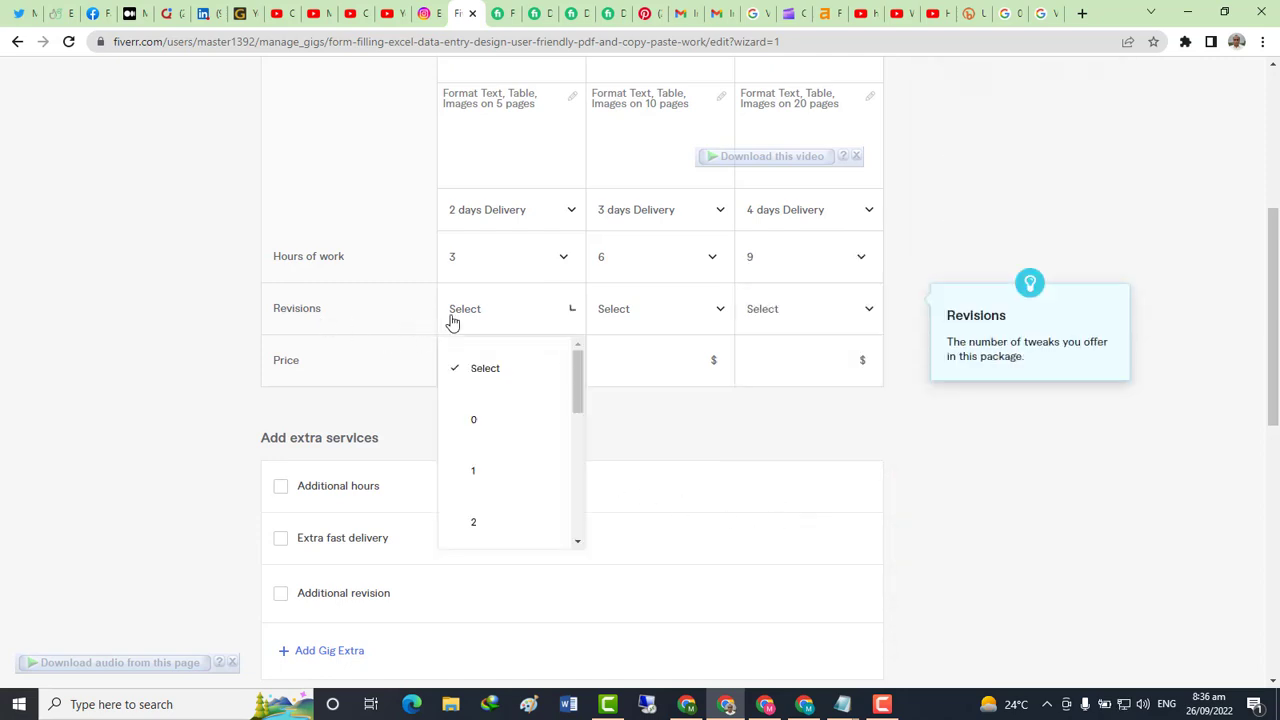
left_click(474, 424)
left_click(643, 311)
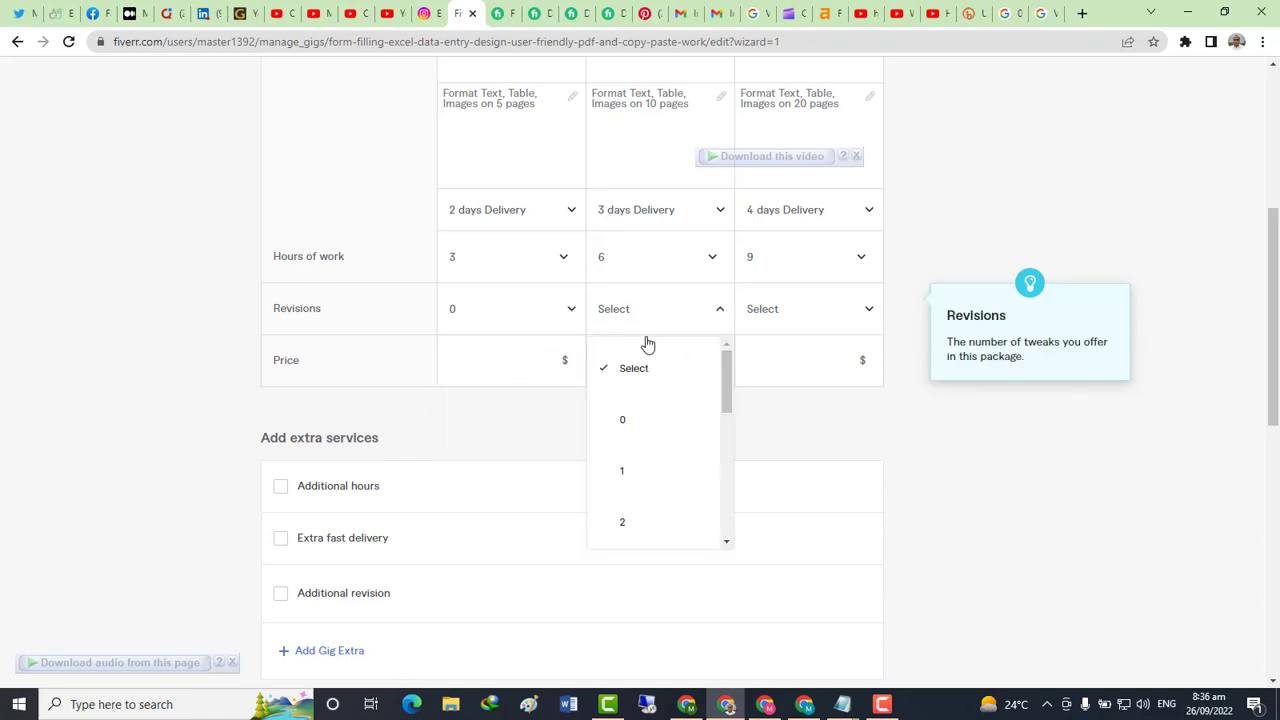
left_click(679, 470)
left_click(800, 312)
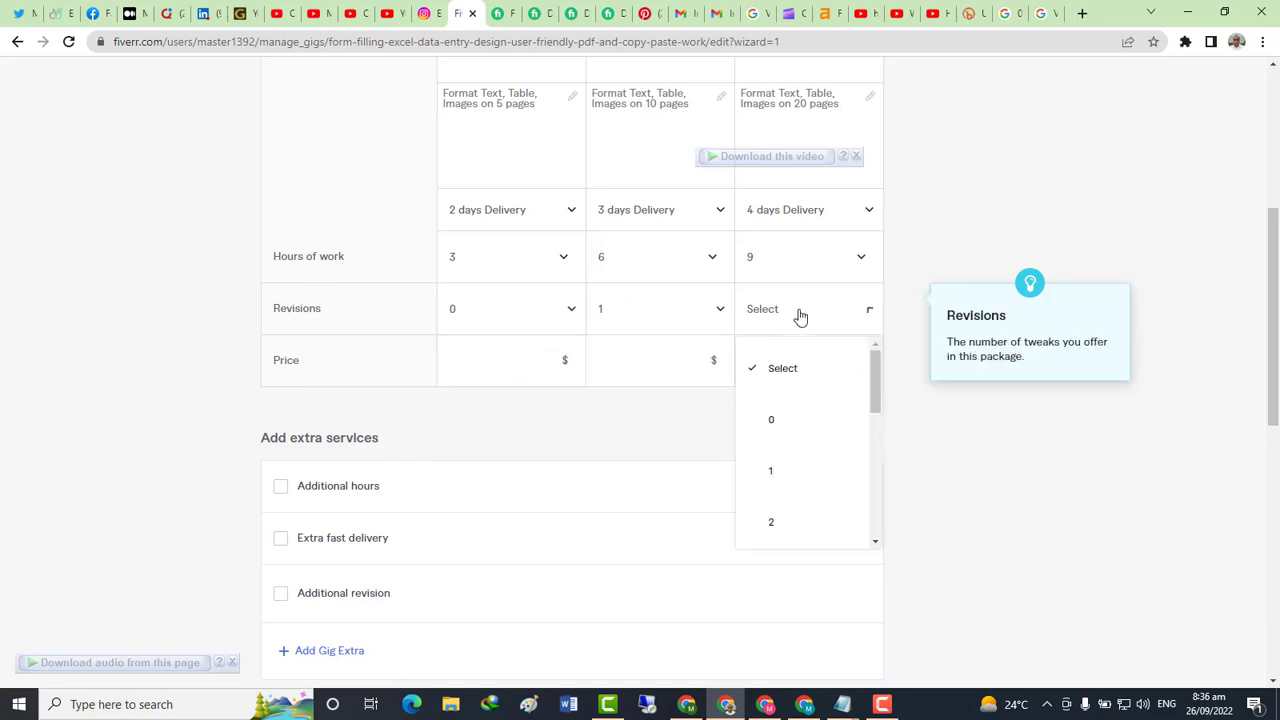
scroll(777, 480, "down", 1)
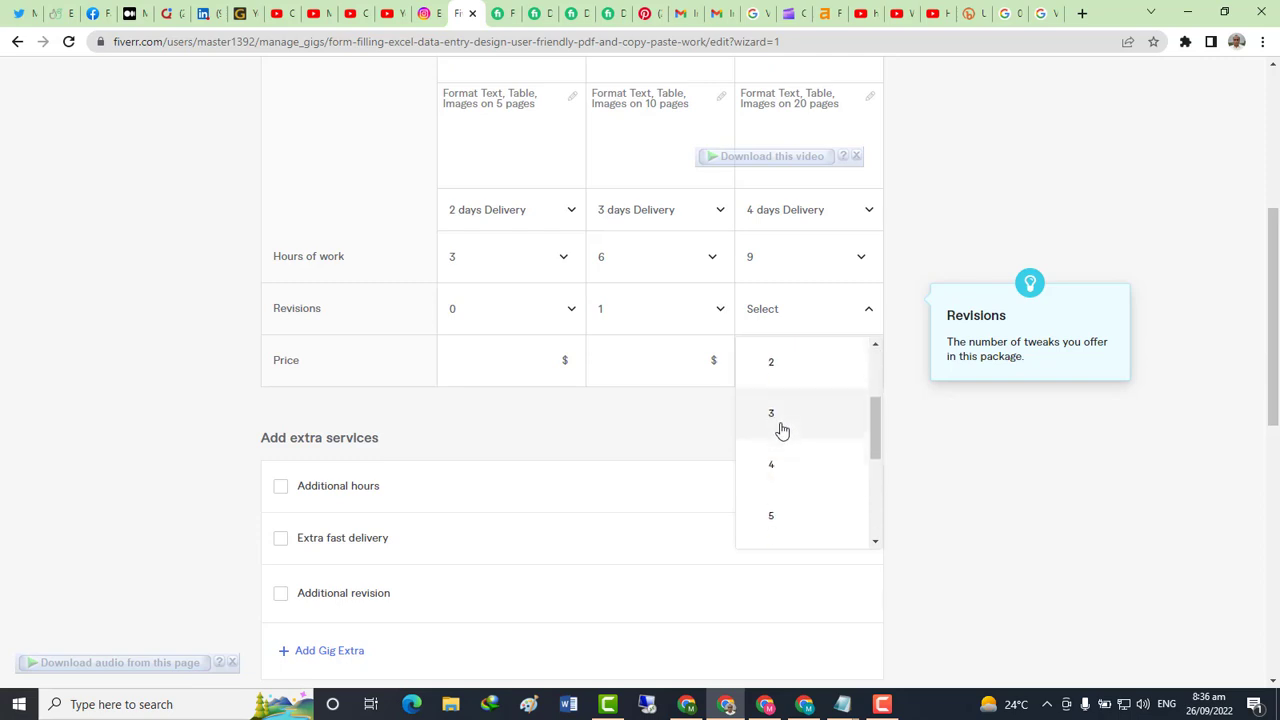
left_click(780, 429)
Enter package prices of 5, 10 and 30 for Basic, Standard and Premium
left_click(484, 368)
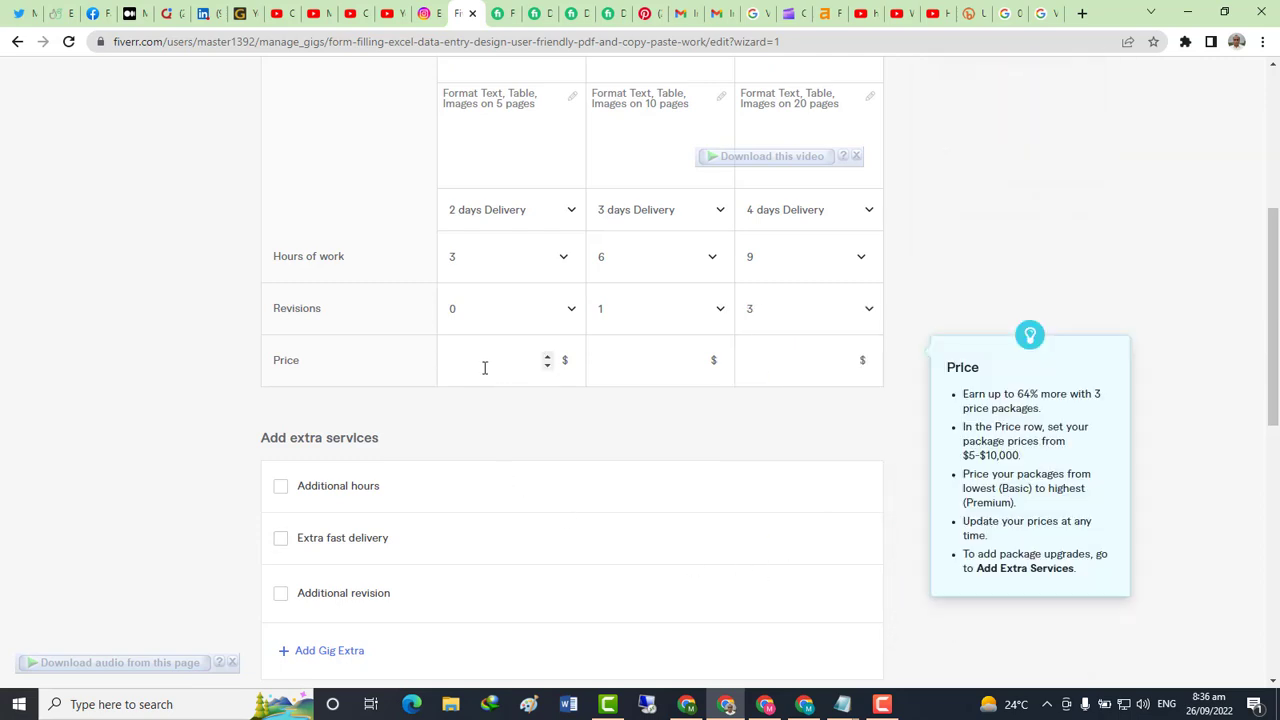
type("5")
left_click(637, 360)
type("10")
left_click(743, 362)
type("30")
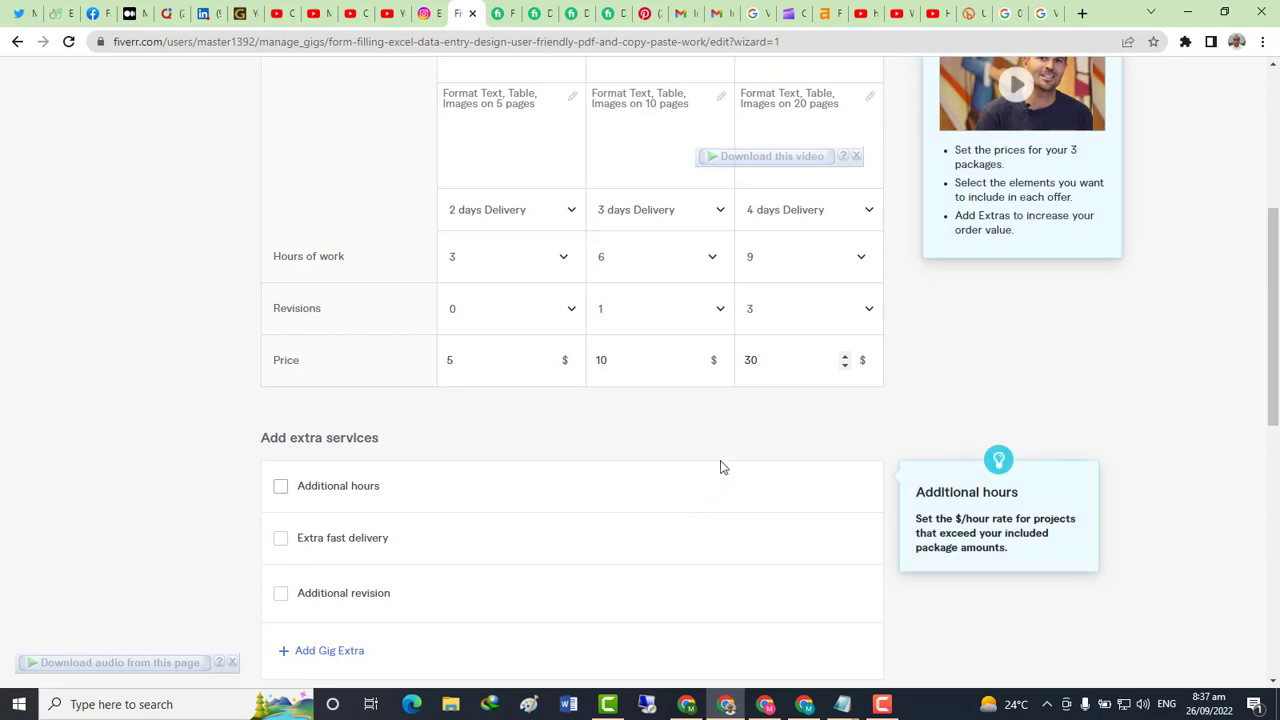
mouse_move(738, 476)
mouse_move(763, 363)
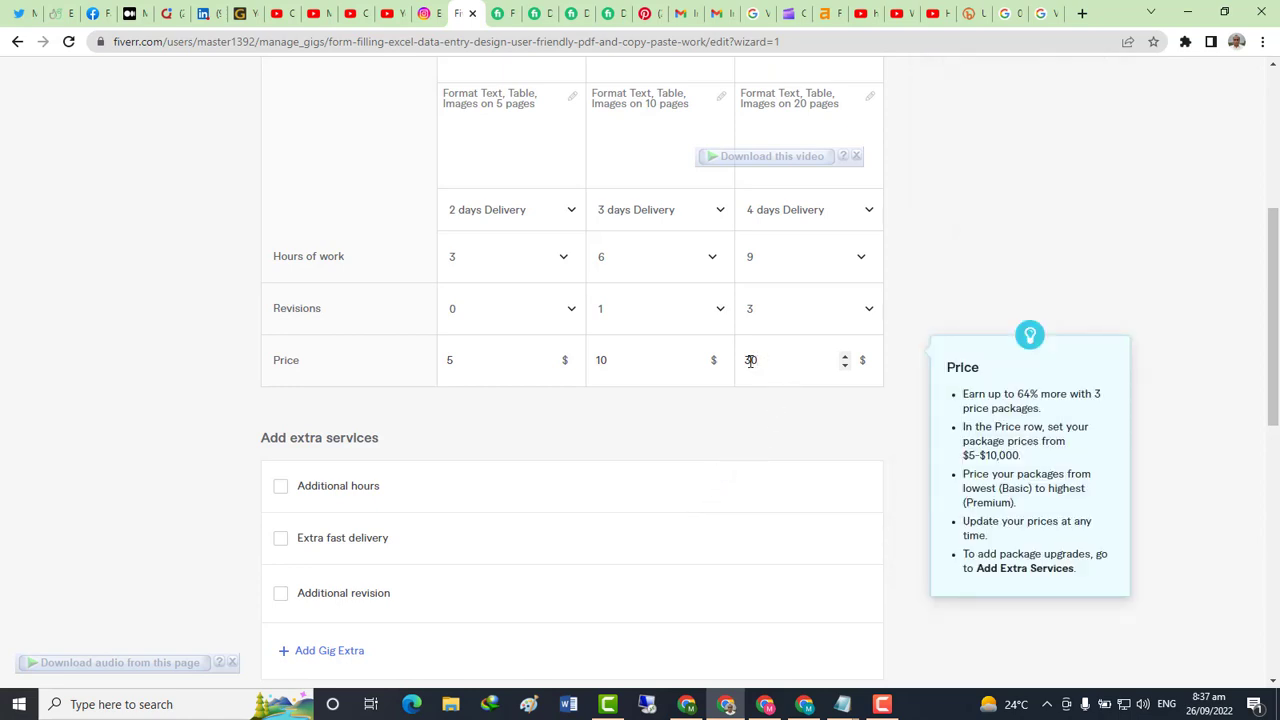
mouse_move(743, 333)
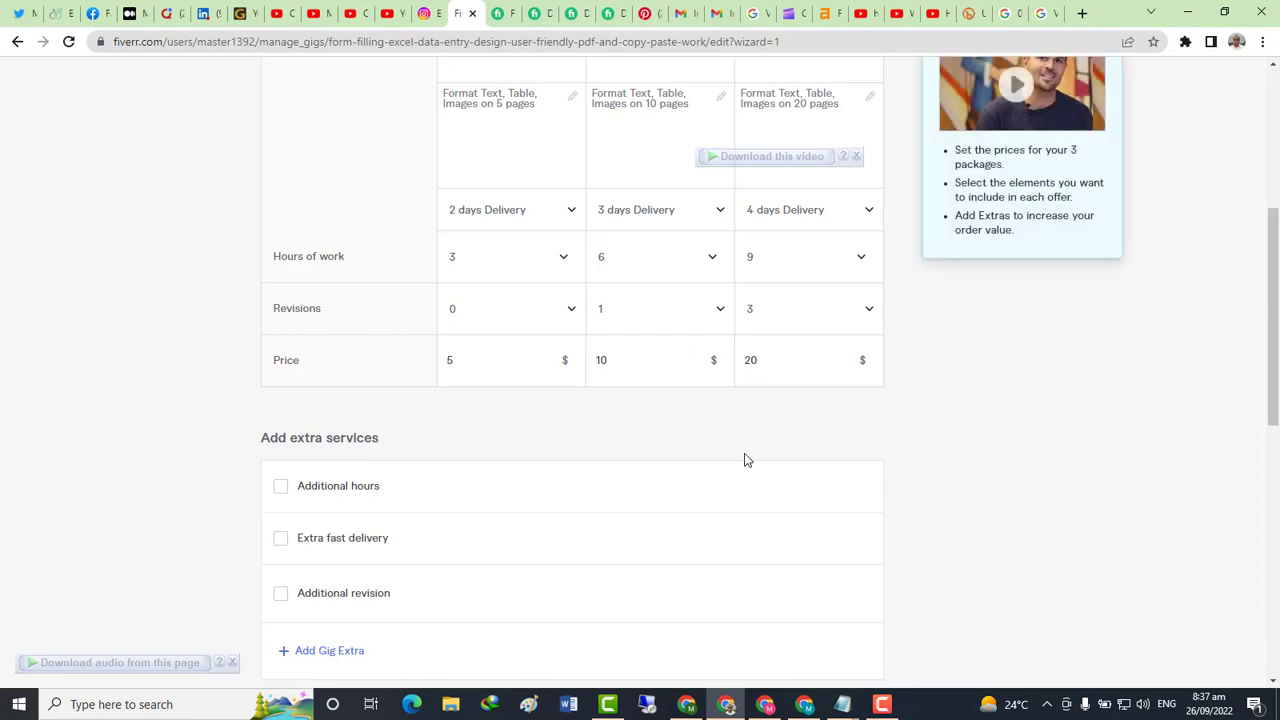
Turn on extra fast delivery and make Basic deliverable in 1 DAY
scroll(557, 452, "down", 1)
scroll(557, 452, "down", 2)
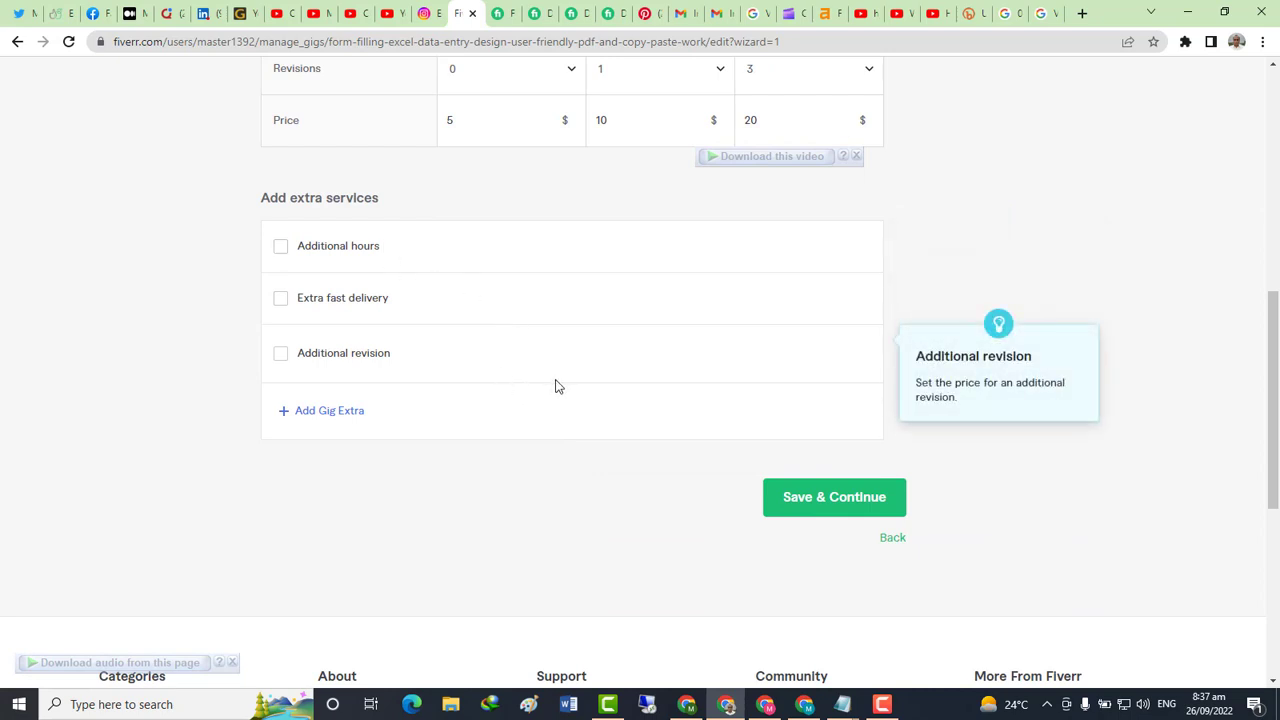
left_click(280, 300)
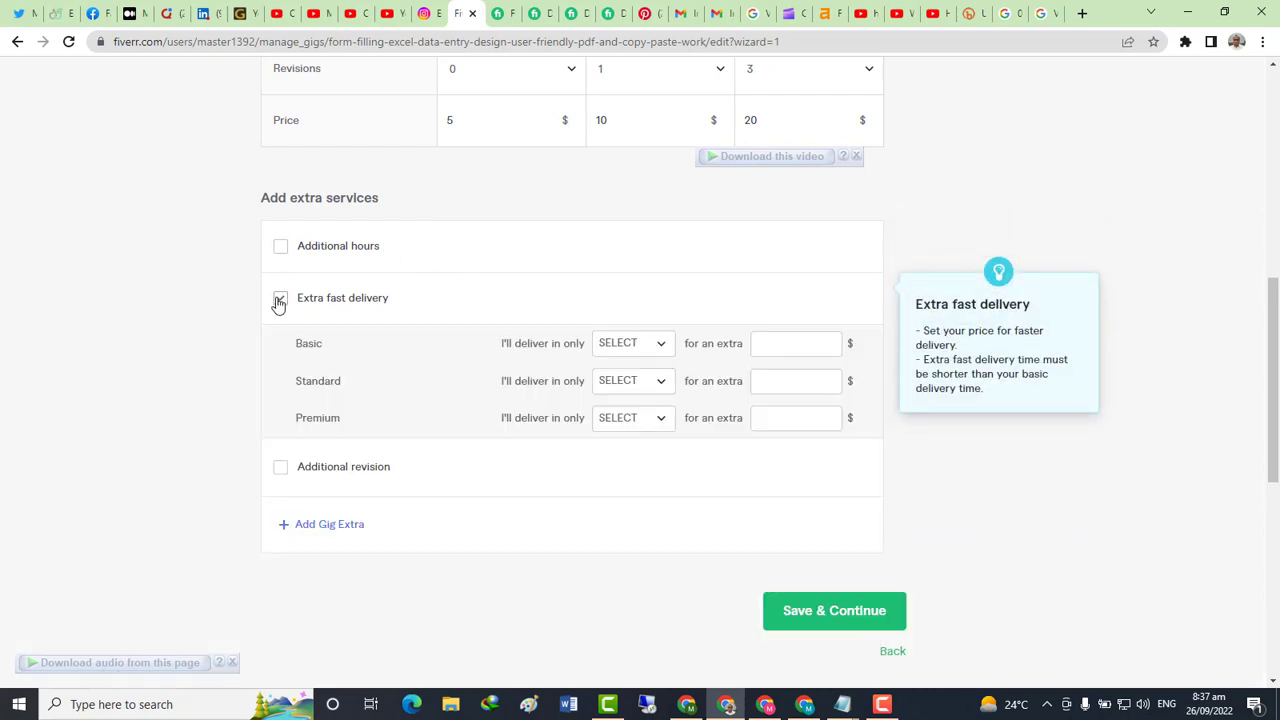
left_click(662, 348)
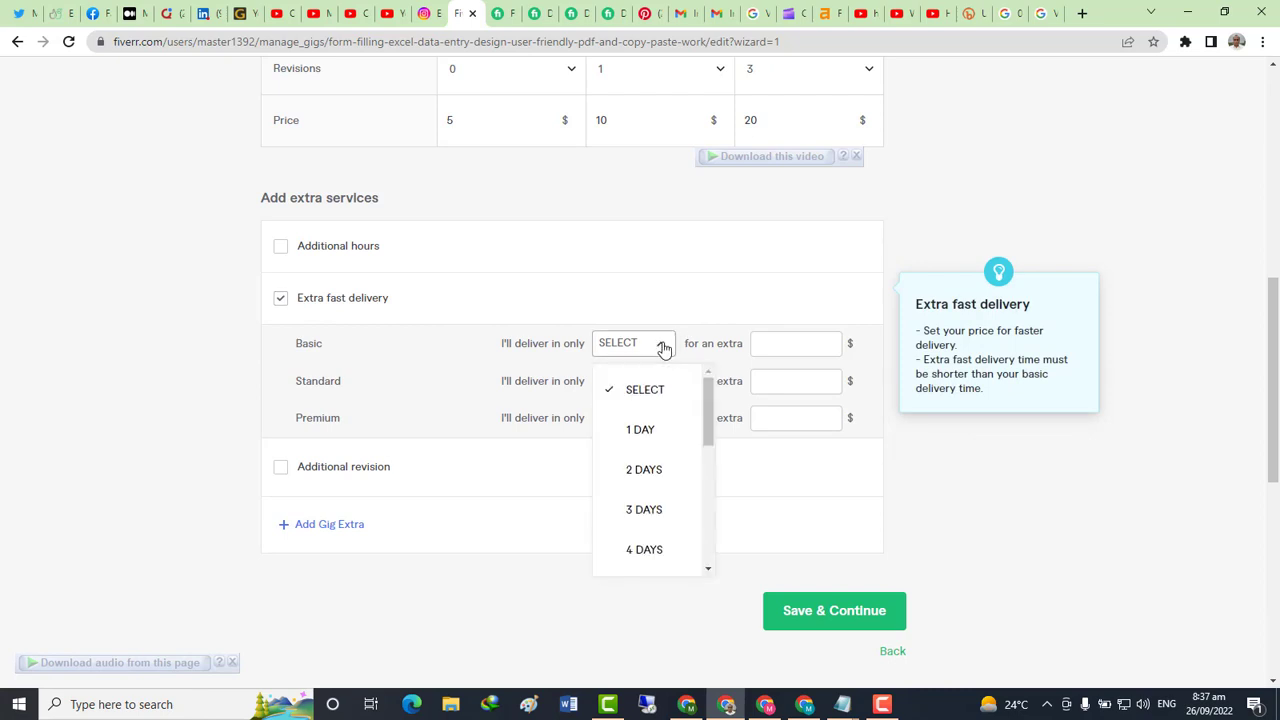
left_click(652, 437)
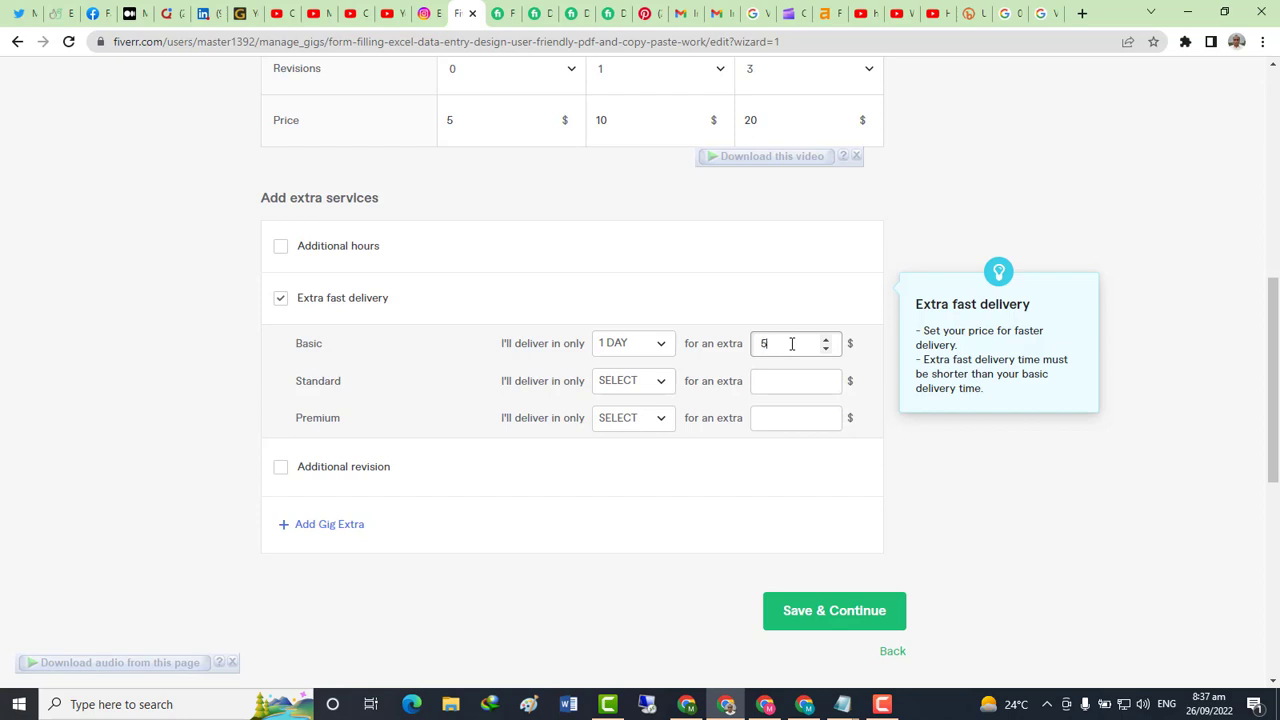
left_click(676, 297)
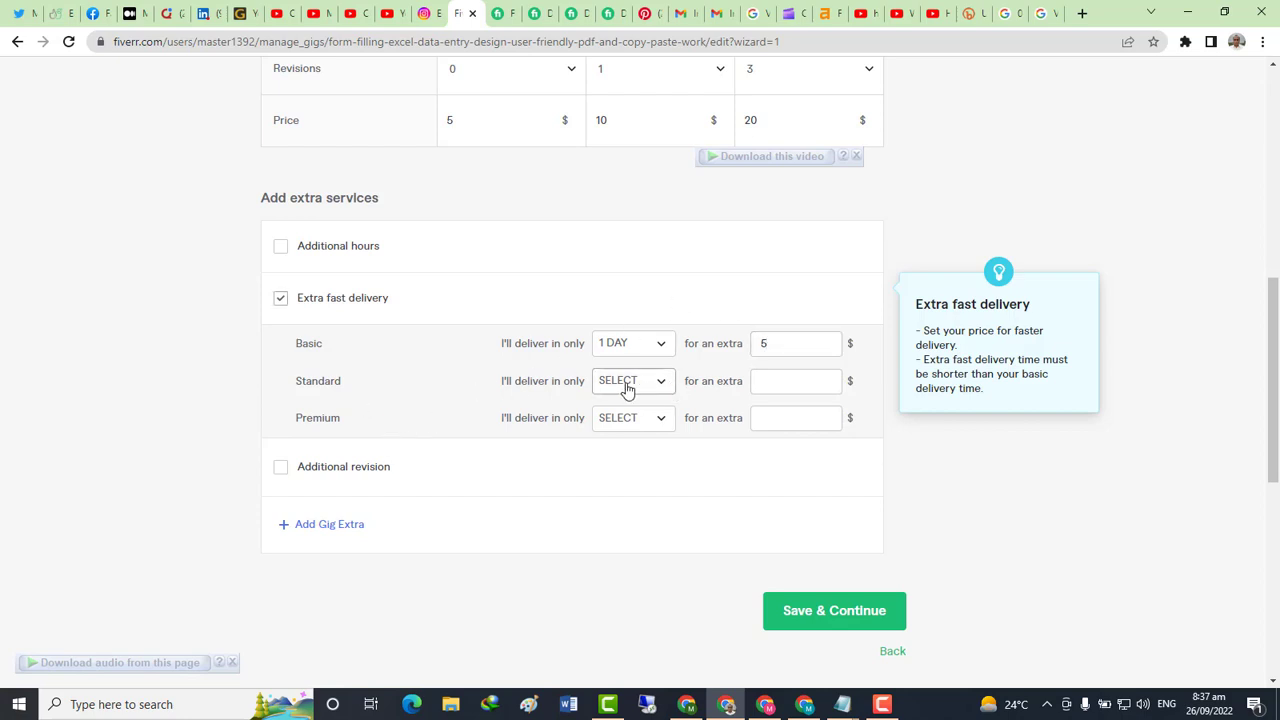
Set Standard extra-fast delivery to 2 DAYS priced at 10
scroll(627, 388, "up", 4)
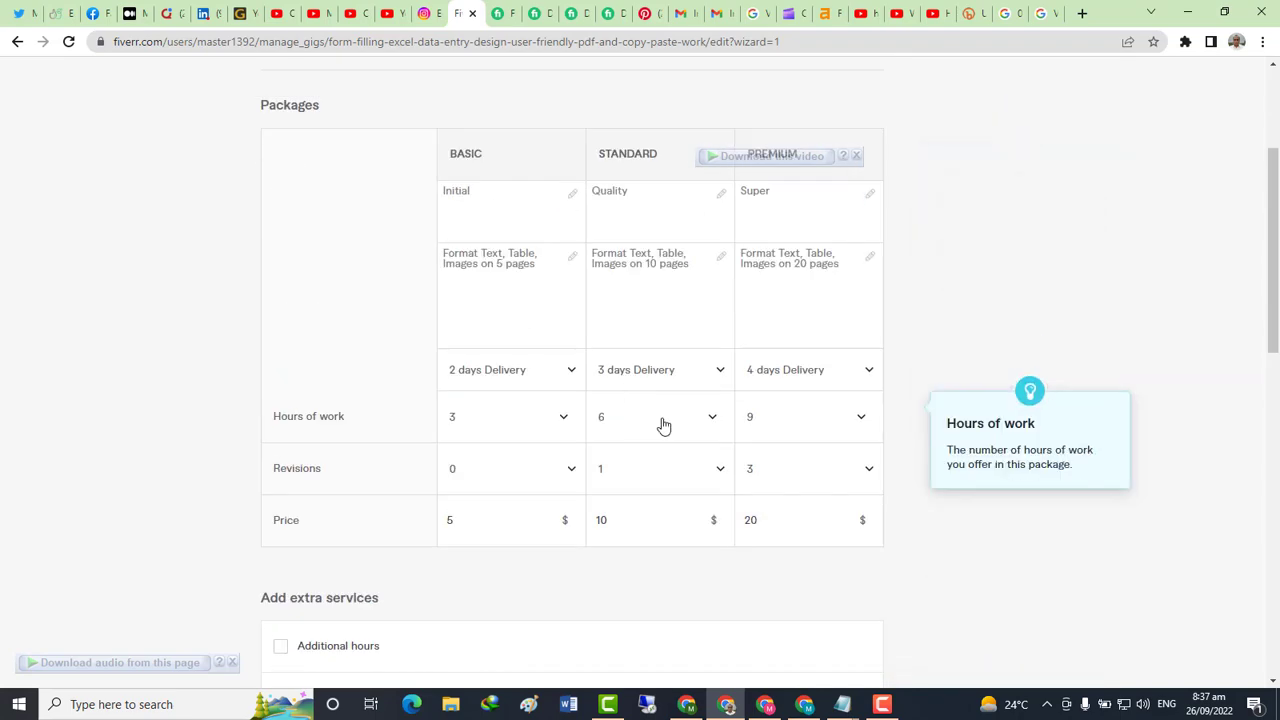
scroll(663, 426, "down", 6)
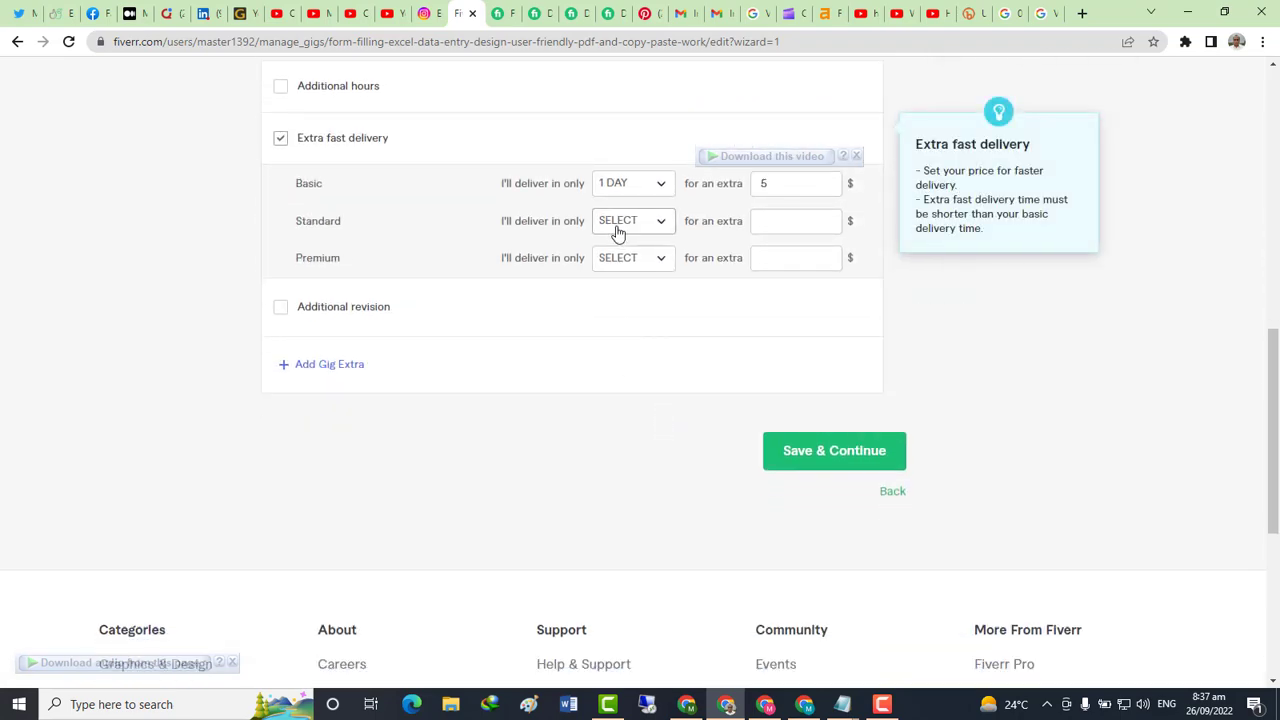
left_click(617, 230)
left_click(640, 348)
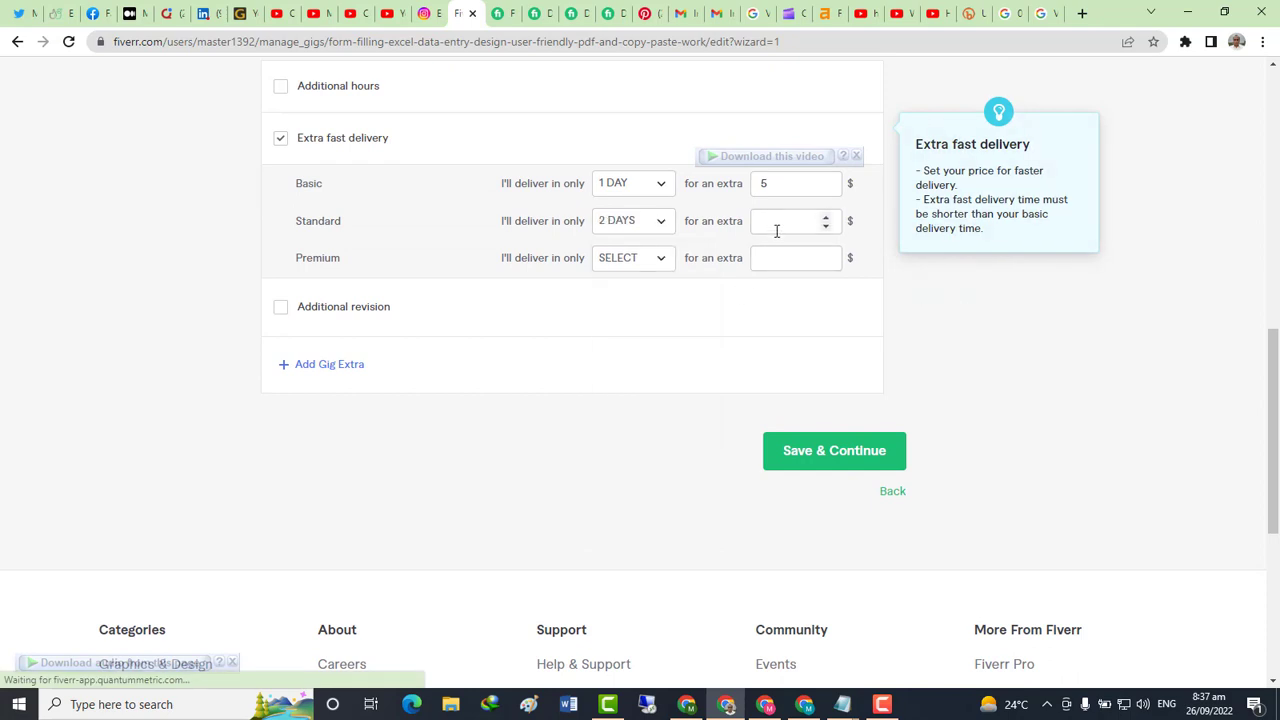
left_click(778, 223)
type("1")
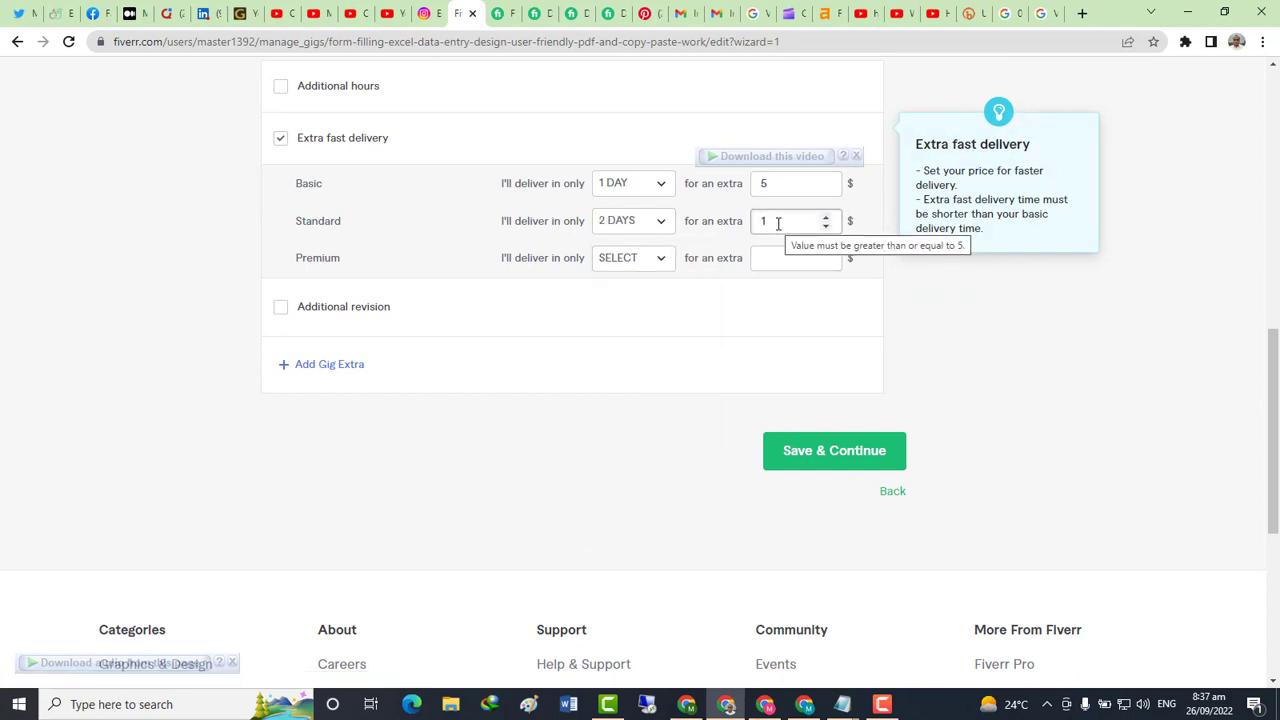
type("0")
Set Premium extra-fast delivery to 2 DAYS, replacing an initial 3 DAYS choice
left_click(612, 262)
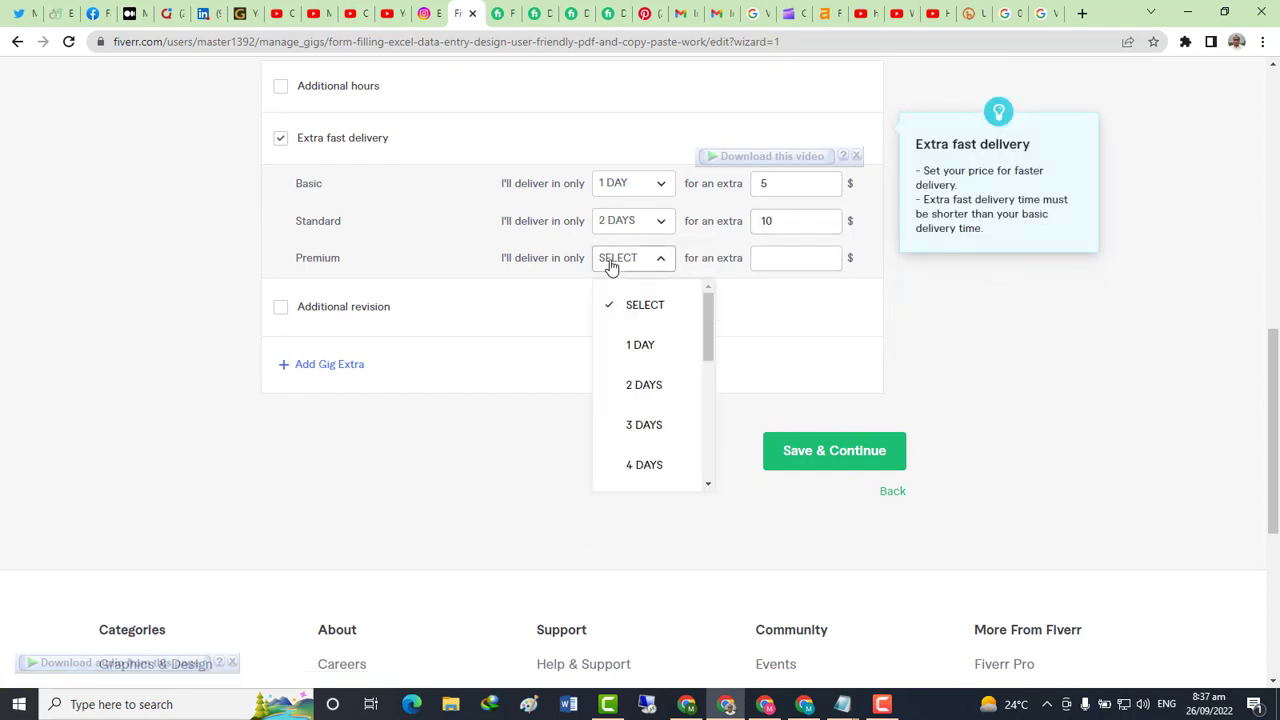
left_click(645, 428)
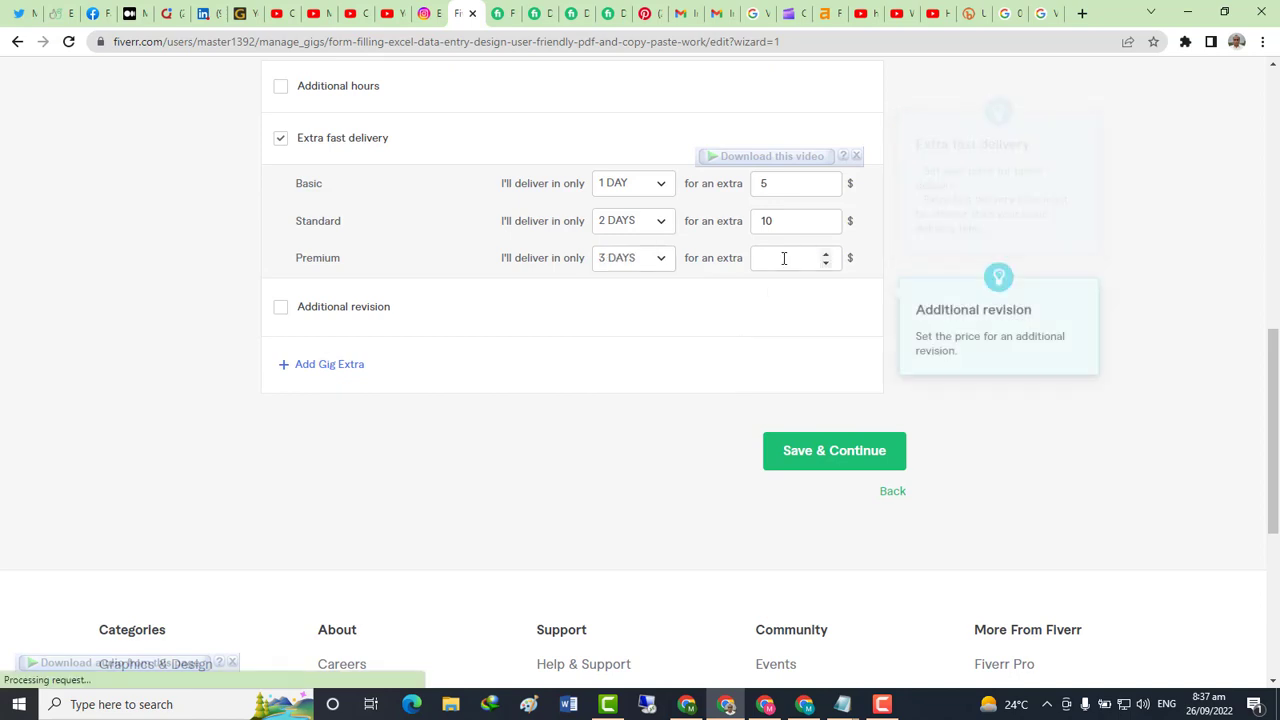
left_click(625, 266)
left_click(643, 386)
left_click(774, 257)
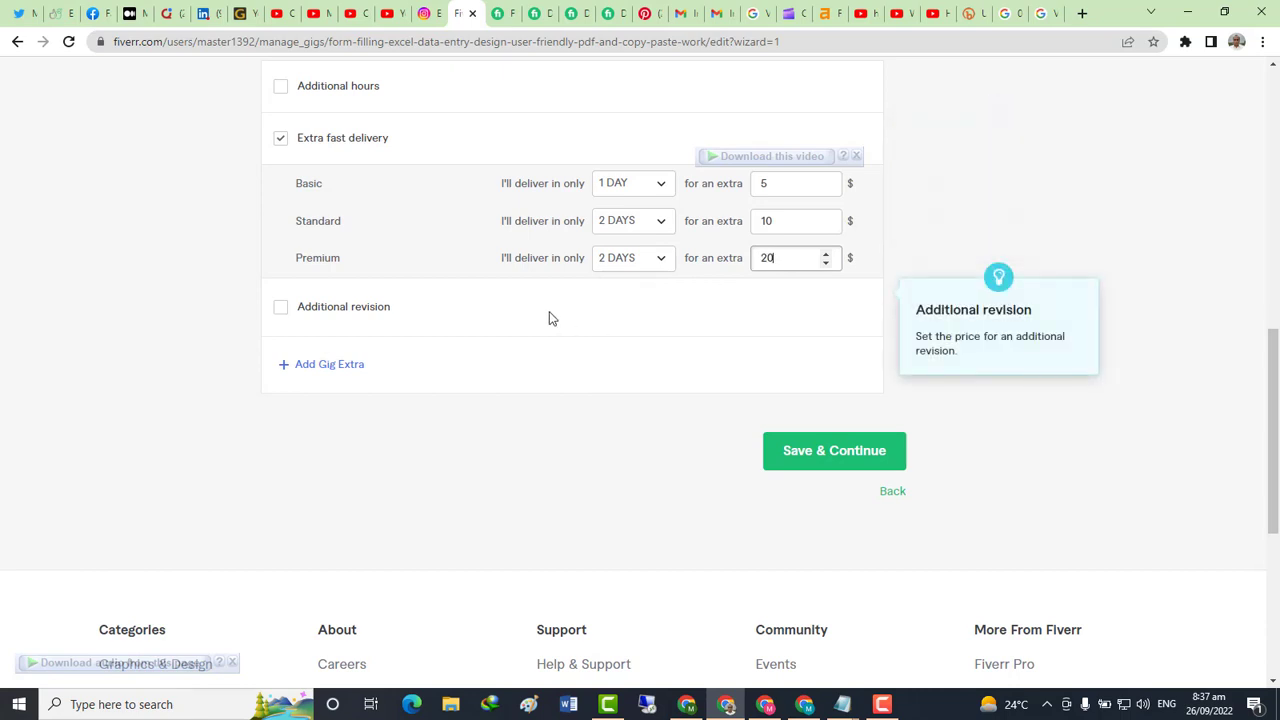
Enable Additional revision at $5 with 1 additional DAY and save the pricing step
left_click(281, 309)
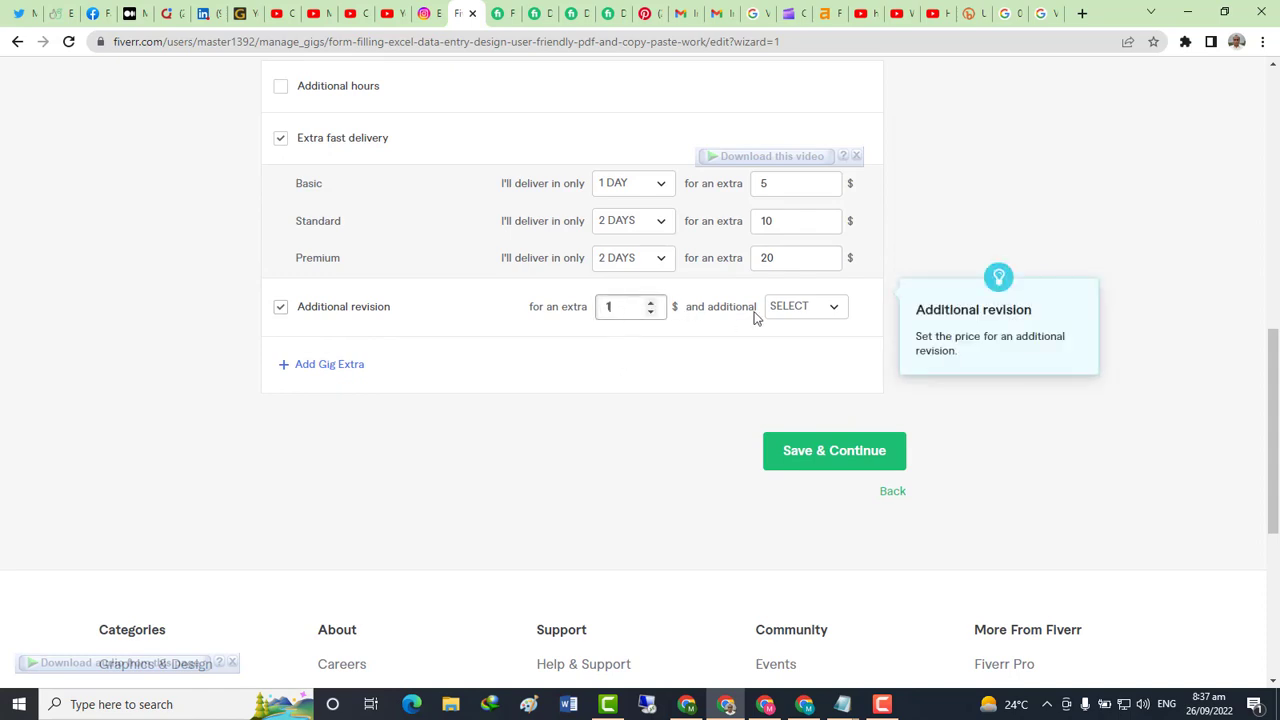
left_click(787, 317)
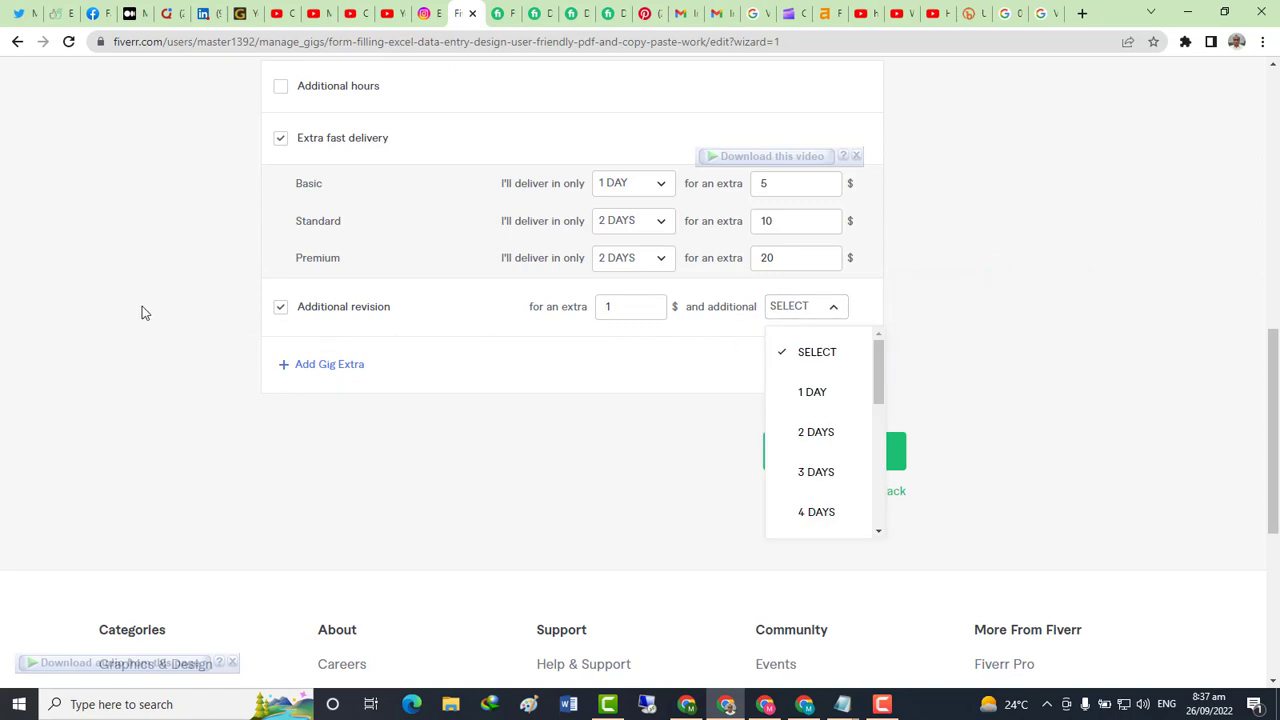
left_click(824, 396)
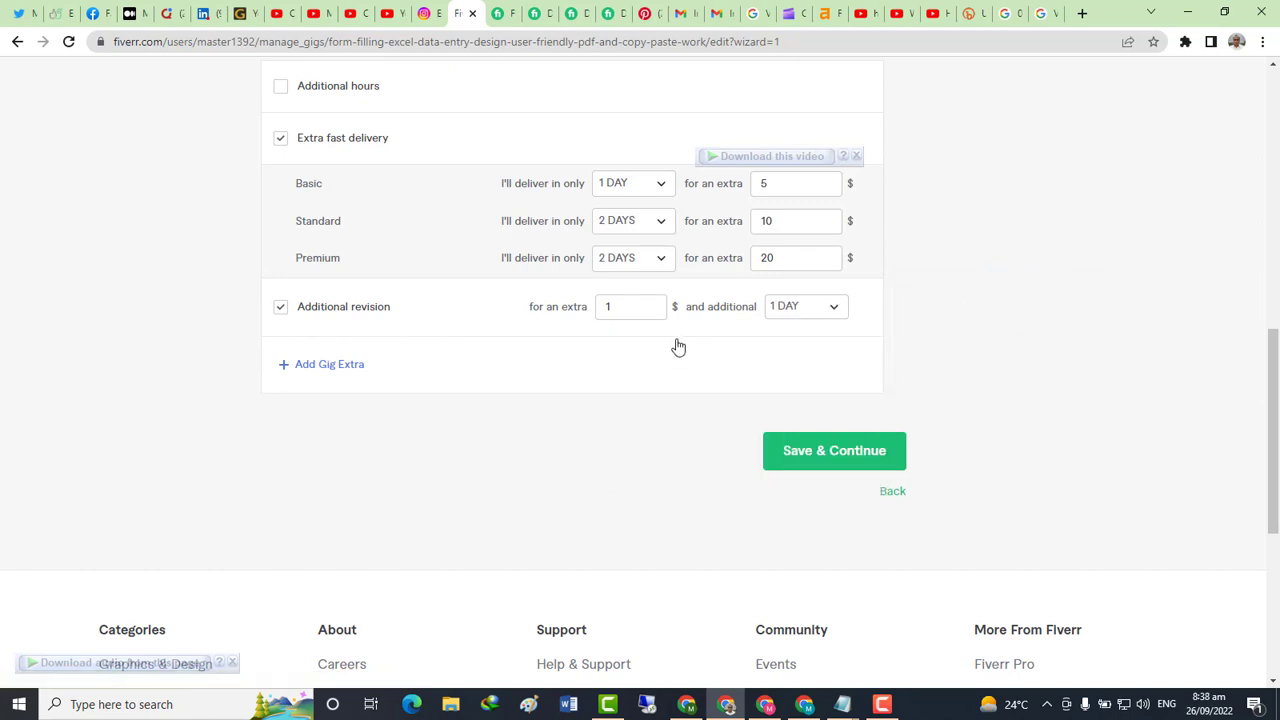
left_click(628, 315)
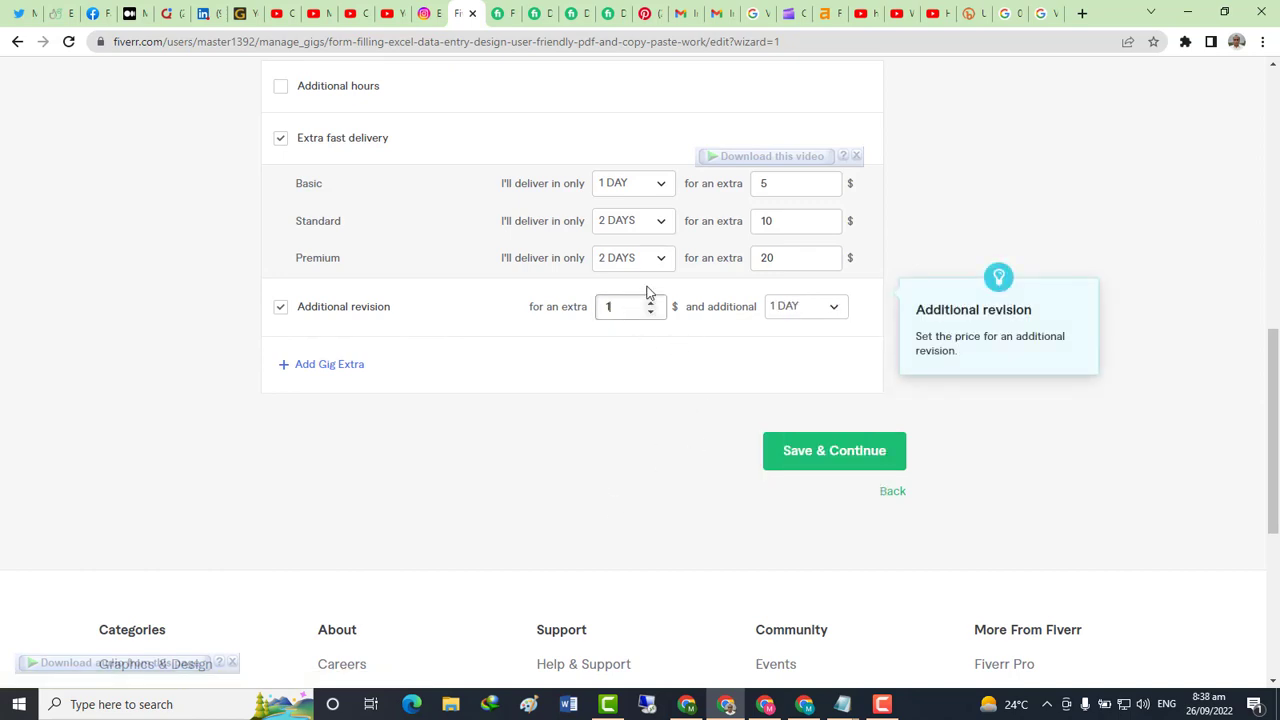
type("5")
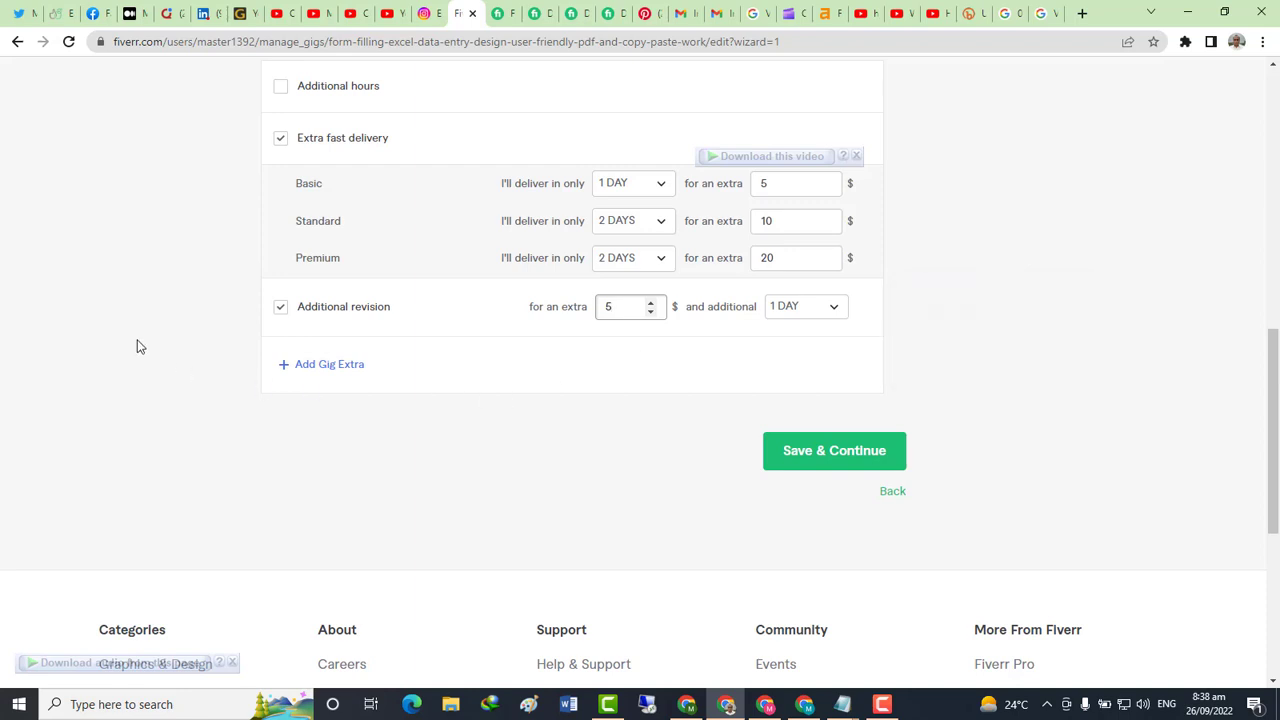
left_click(160, 320)
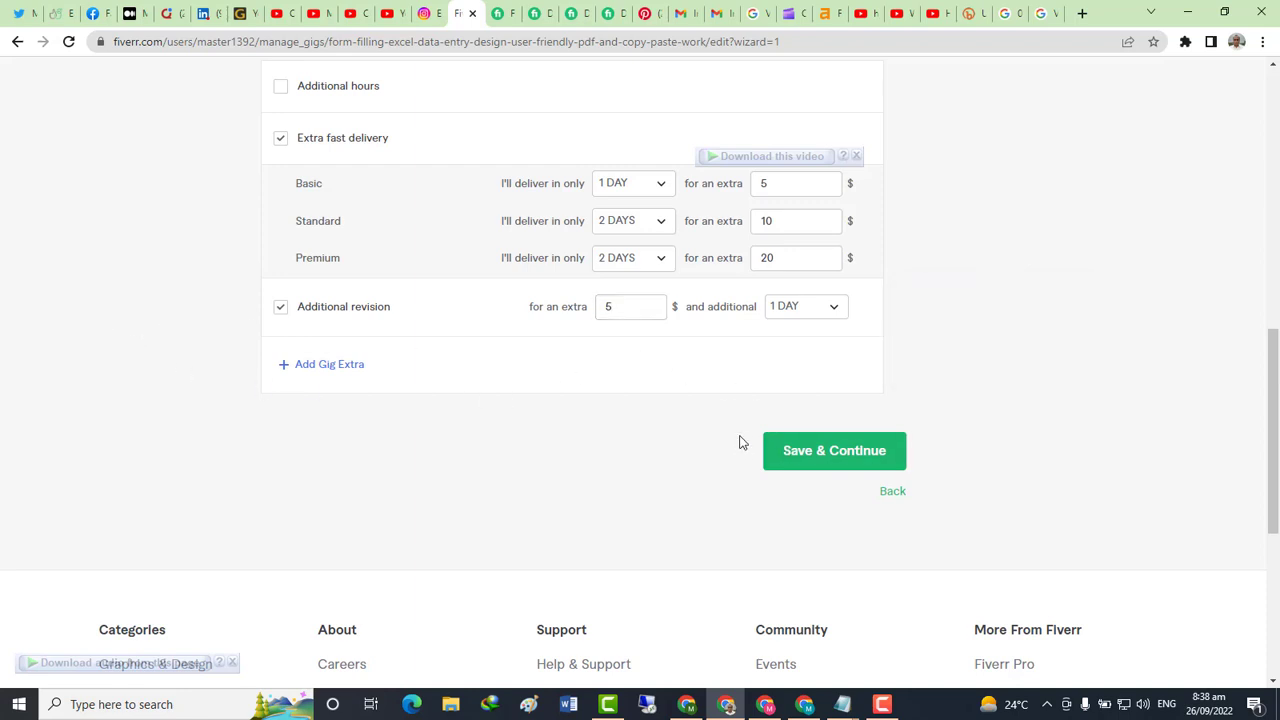
left_click(826, 458)
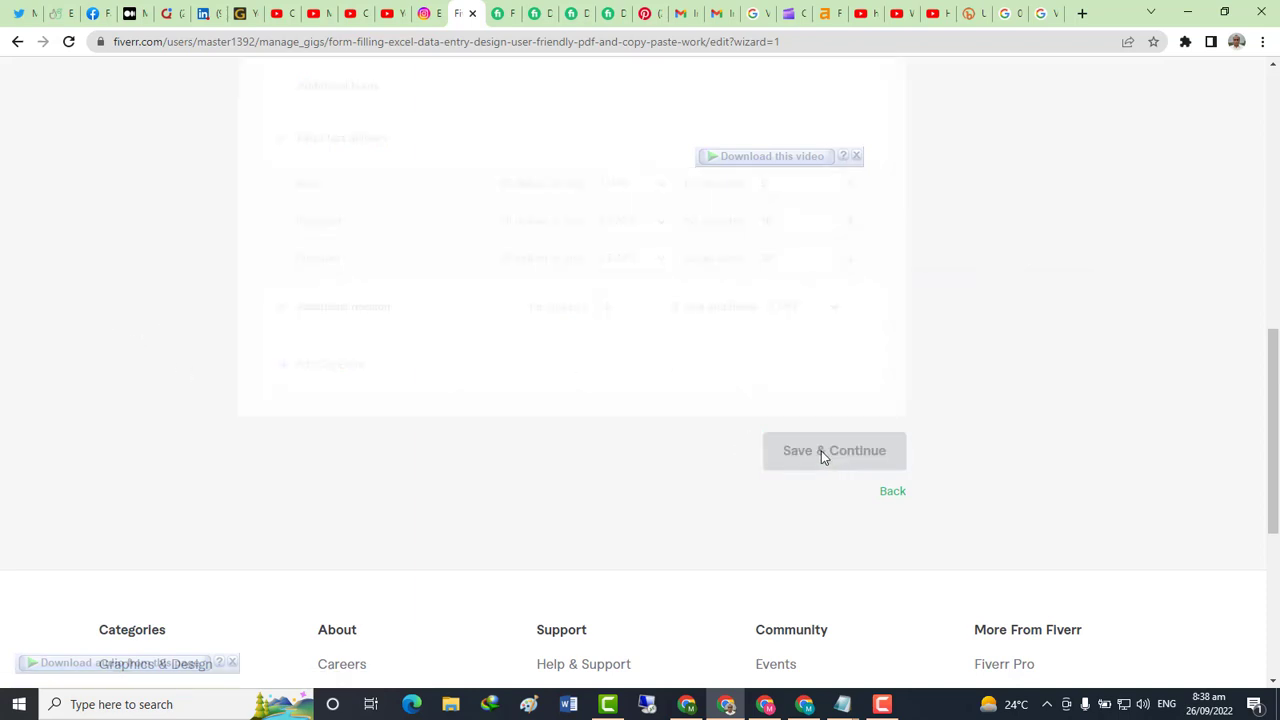
Note 'click on save and continue' in Notepad and look over Fiverr's description editor
key("alt+Tab")
type("click o")
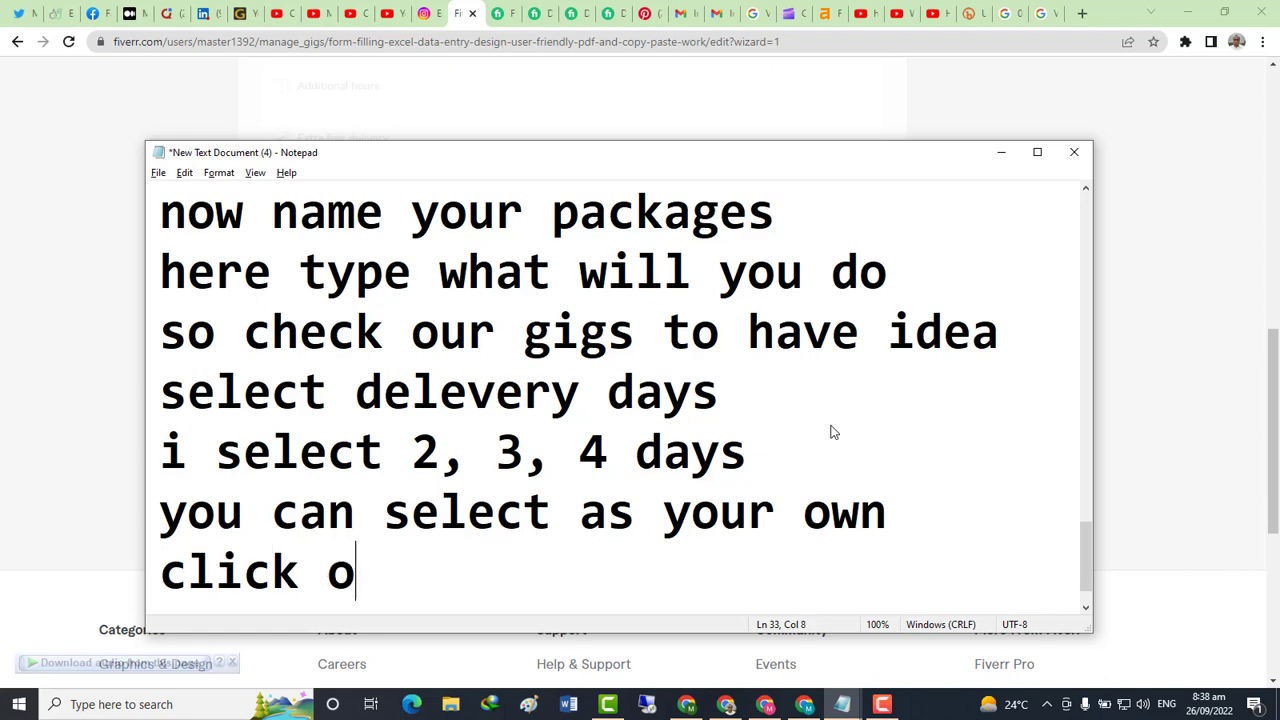
type("n save ")
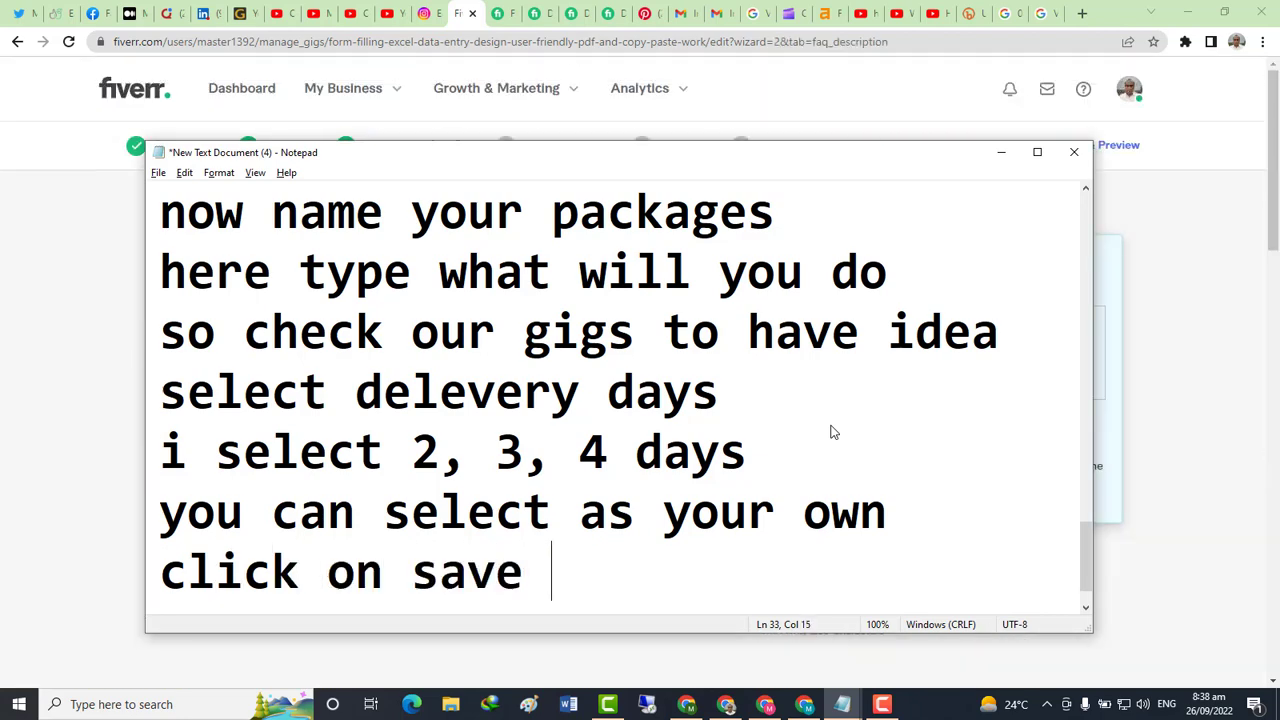
type("and con")
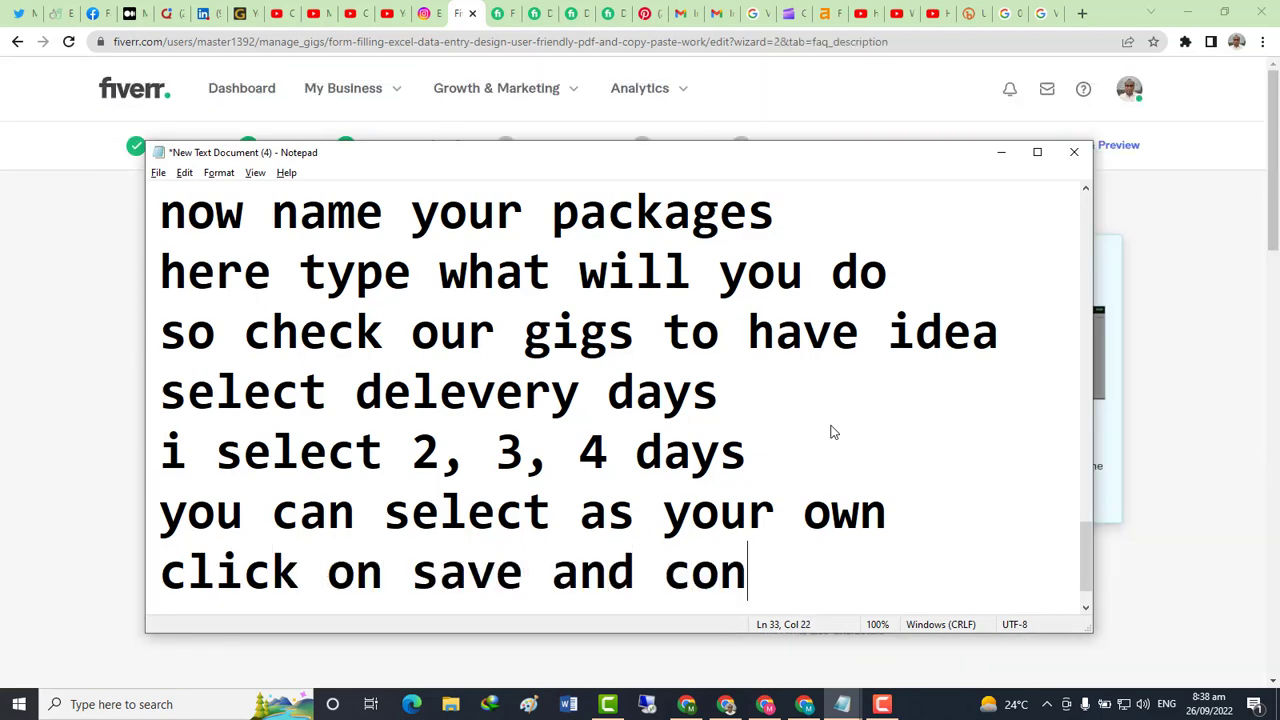
type("tinue")
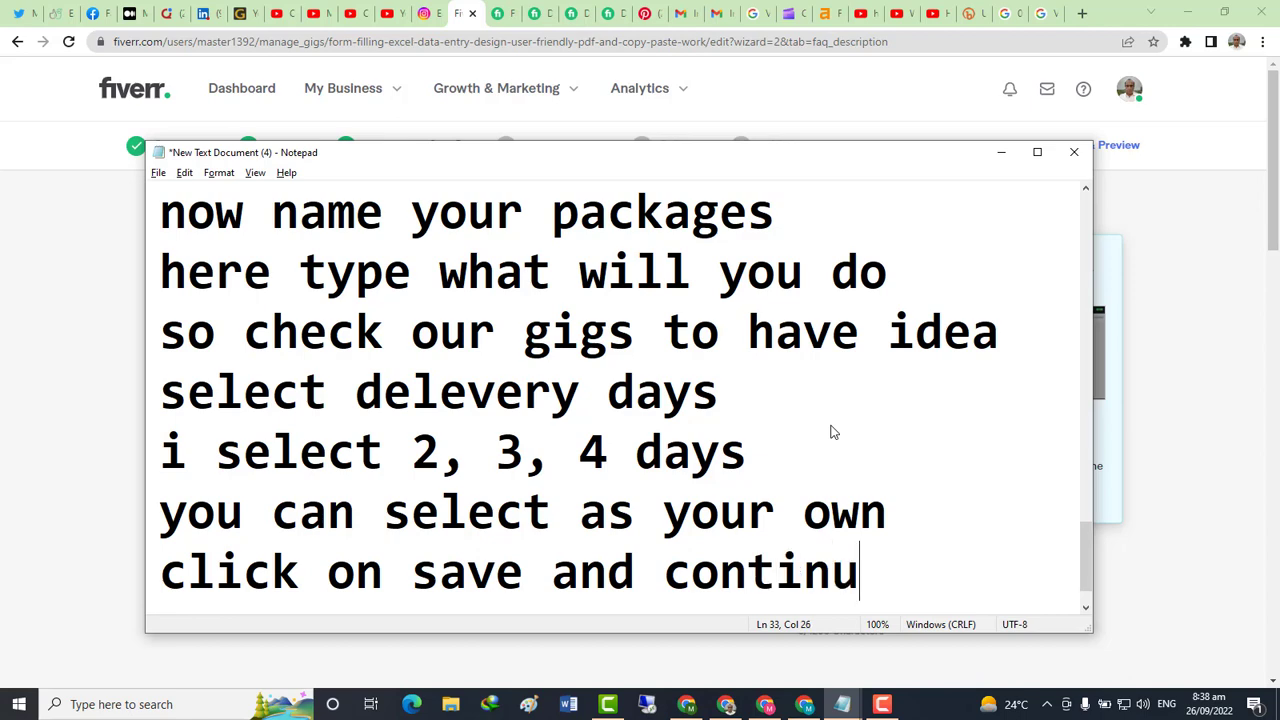
key("Return")
key("alt+Tab")
left_click(780, 421)
scroll(711, 380, "down", 3)
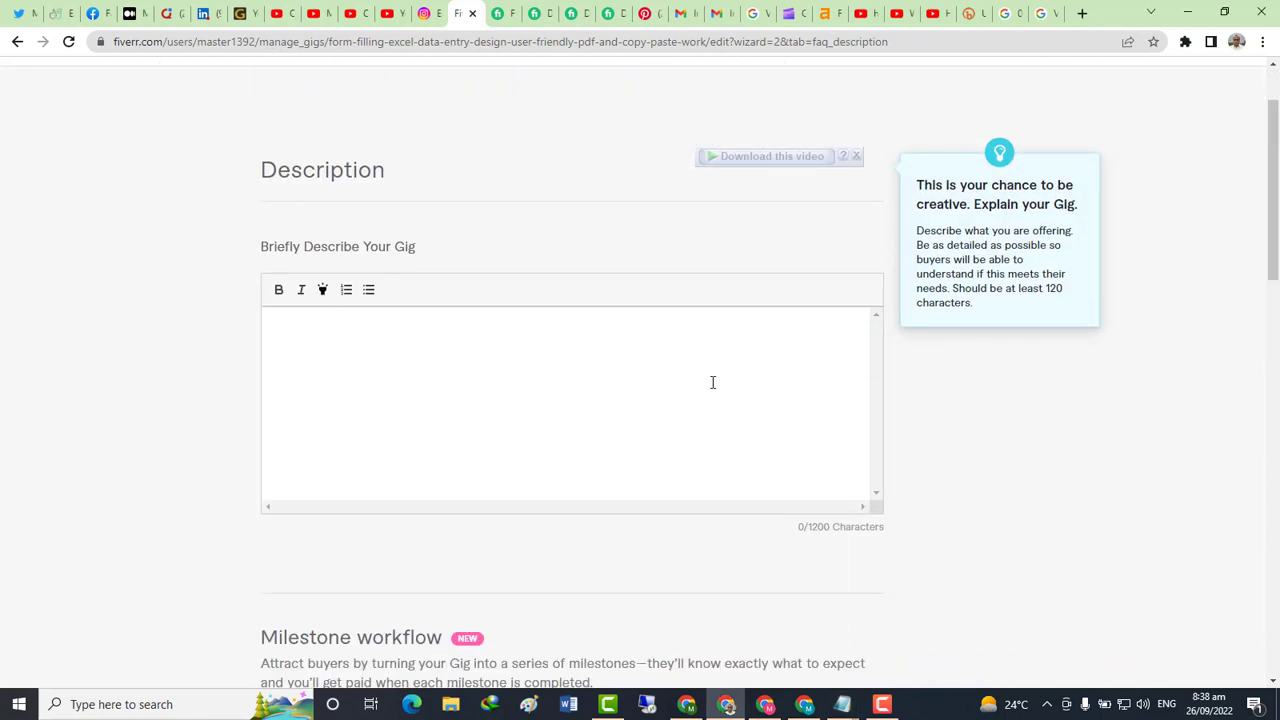
scroll(594, 379, "down", 3)
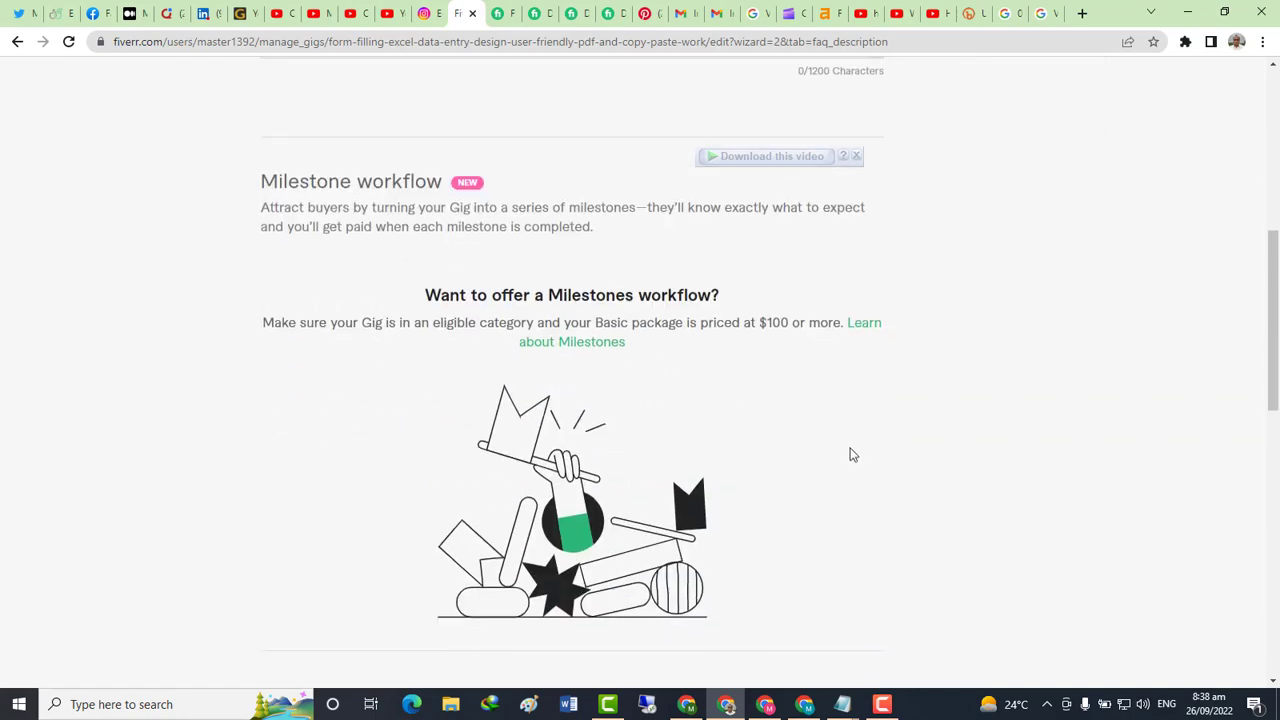
scroll(849, 451, "up", 3)
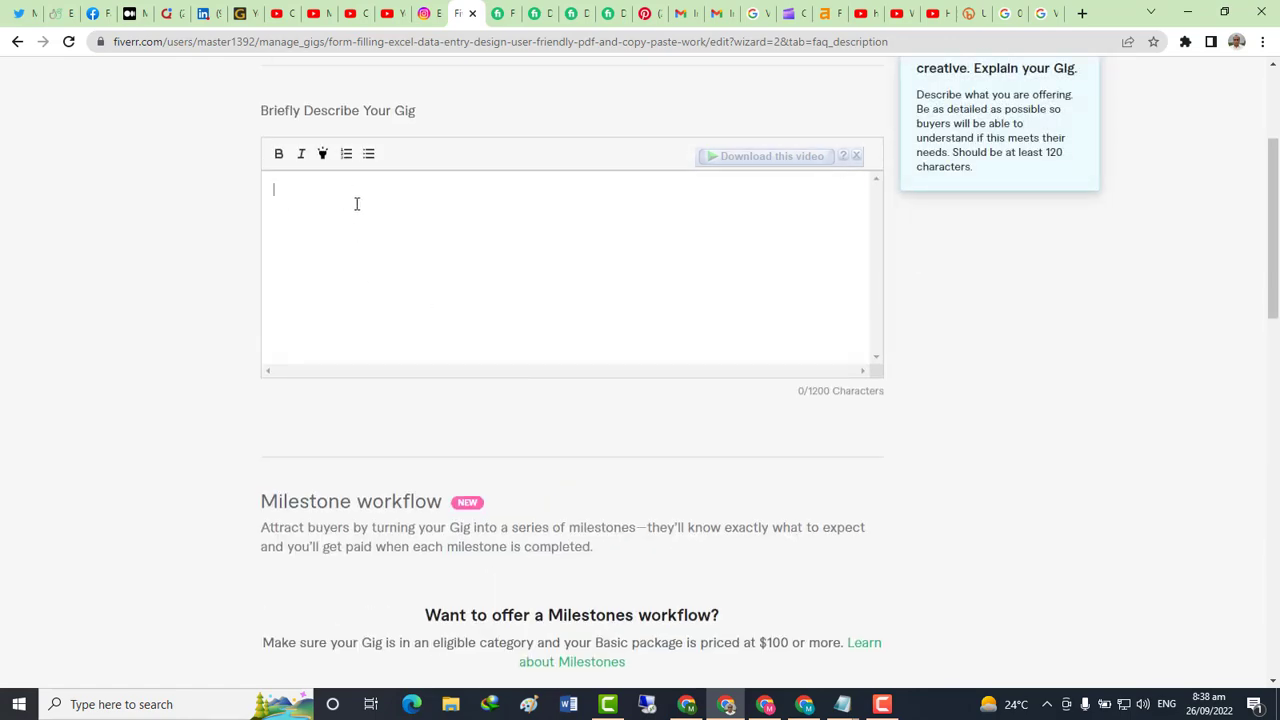
scroll(506, 283, "up", 3)
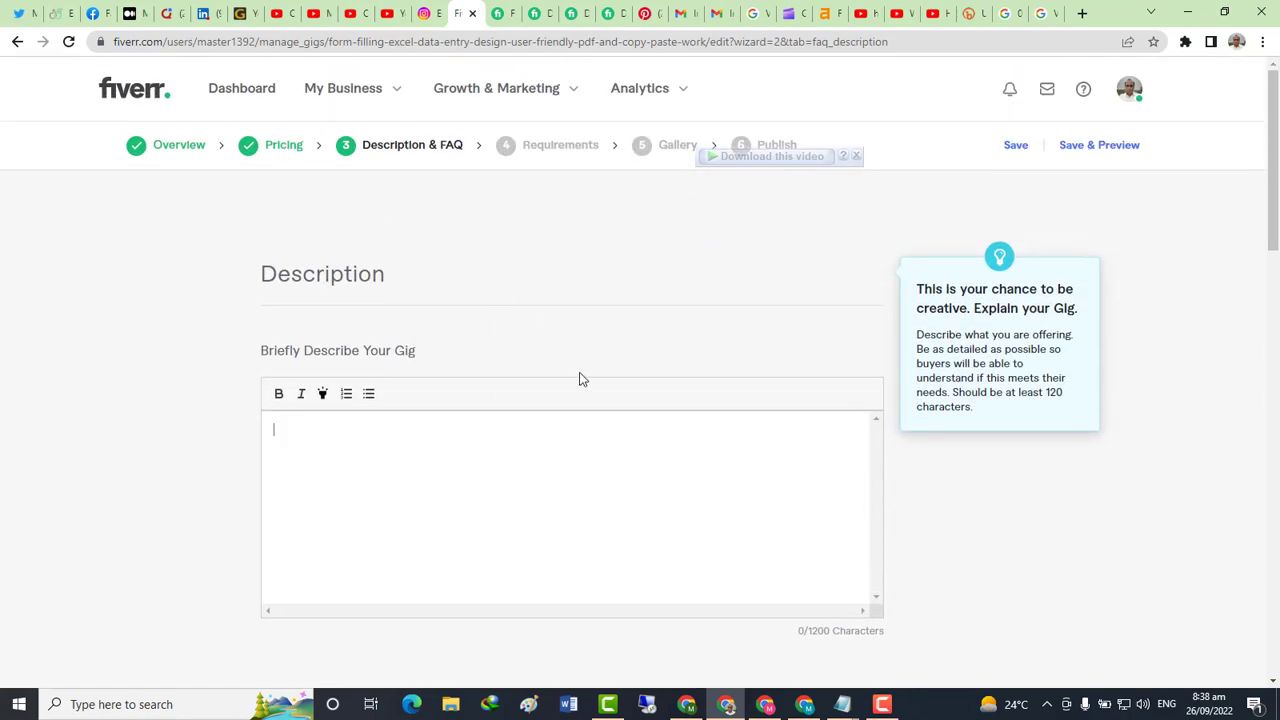
Add the note 'here write your description carefully' and return to the description editor
key("alt+Tab")
type("here ")
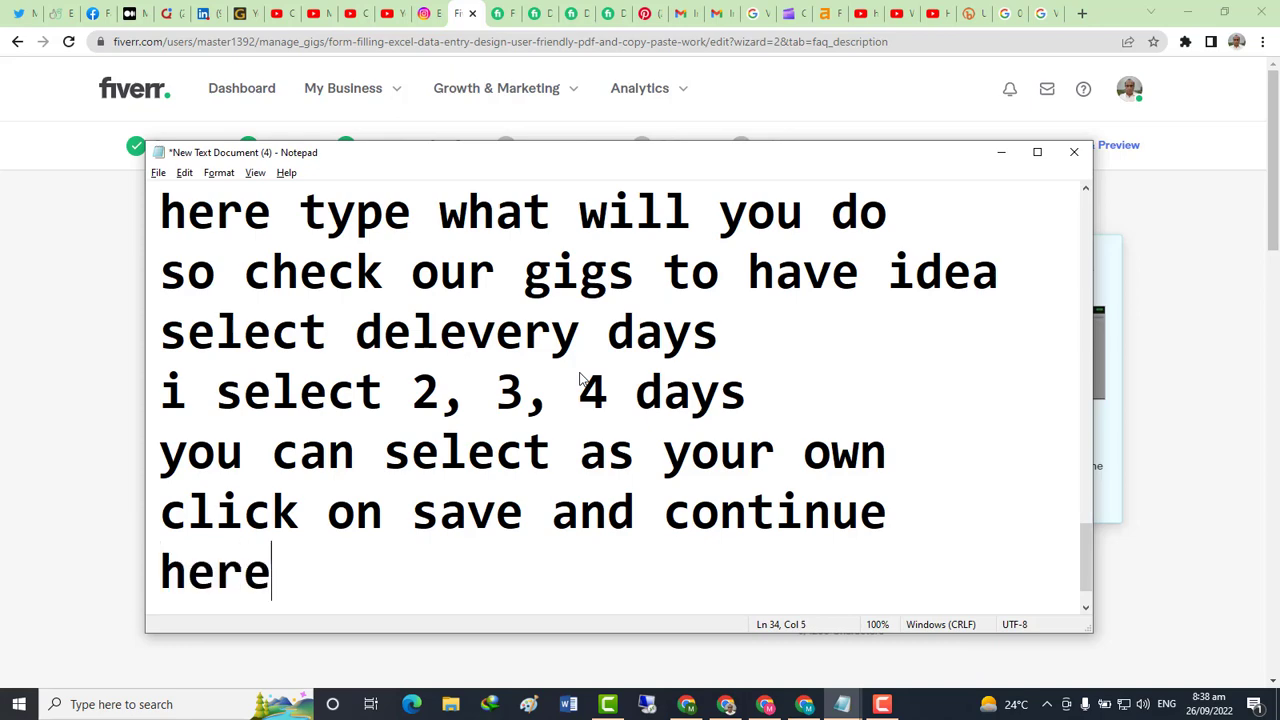
type("write ")
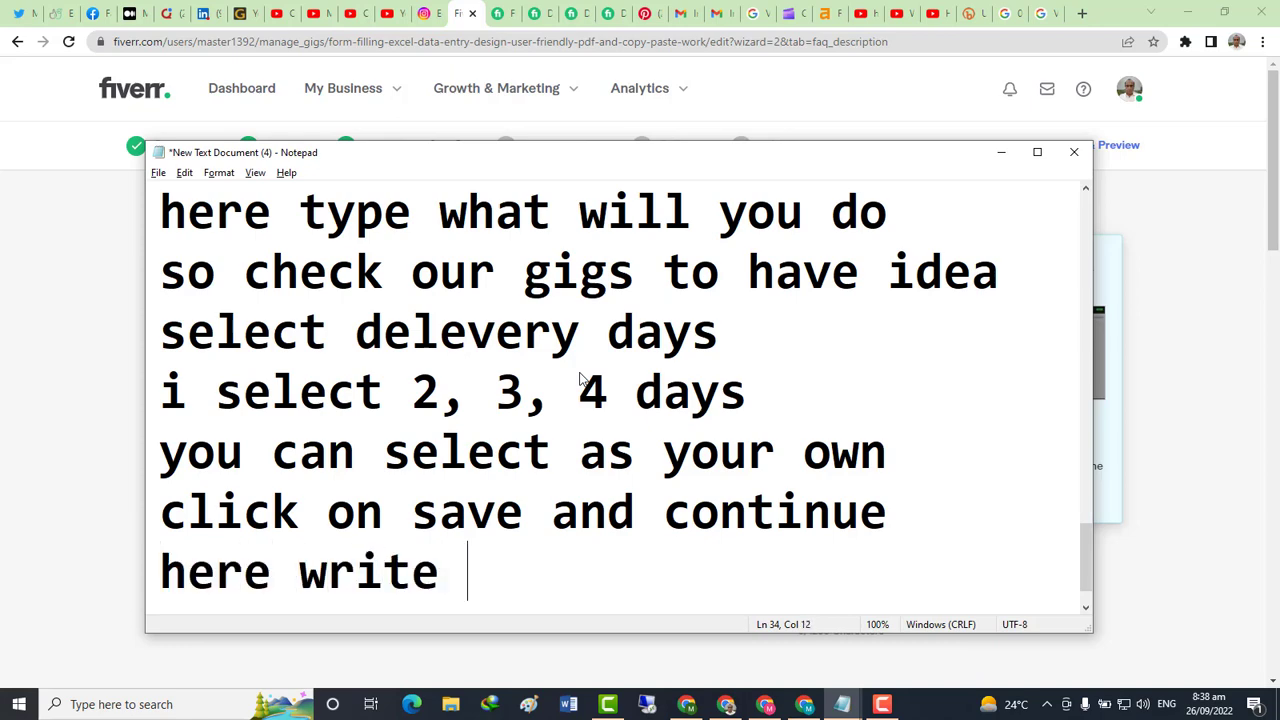
type("your de")
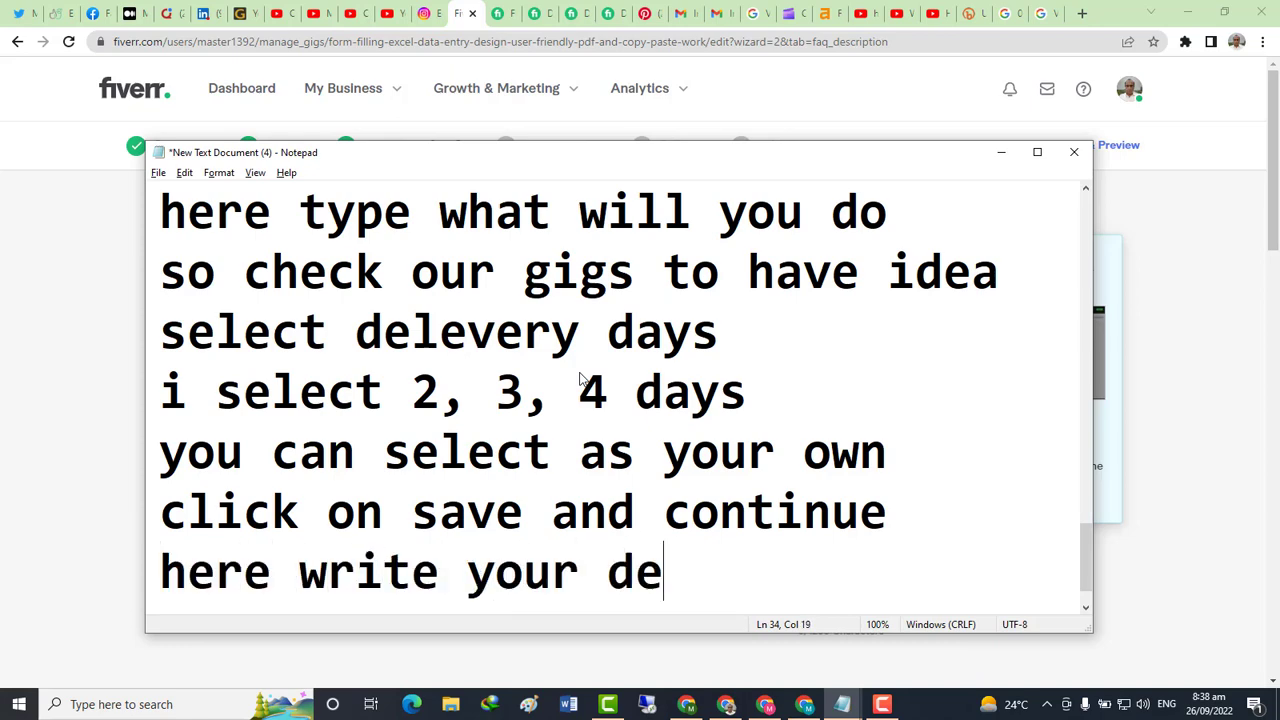
type("script")
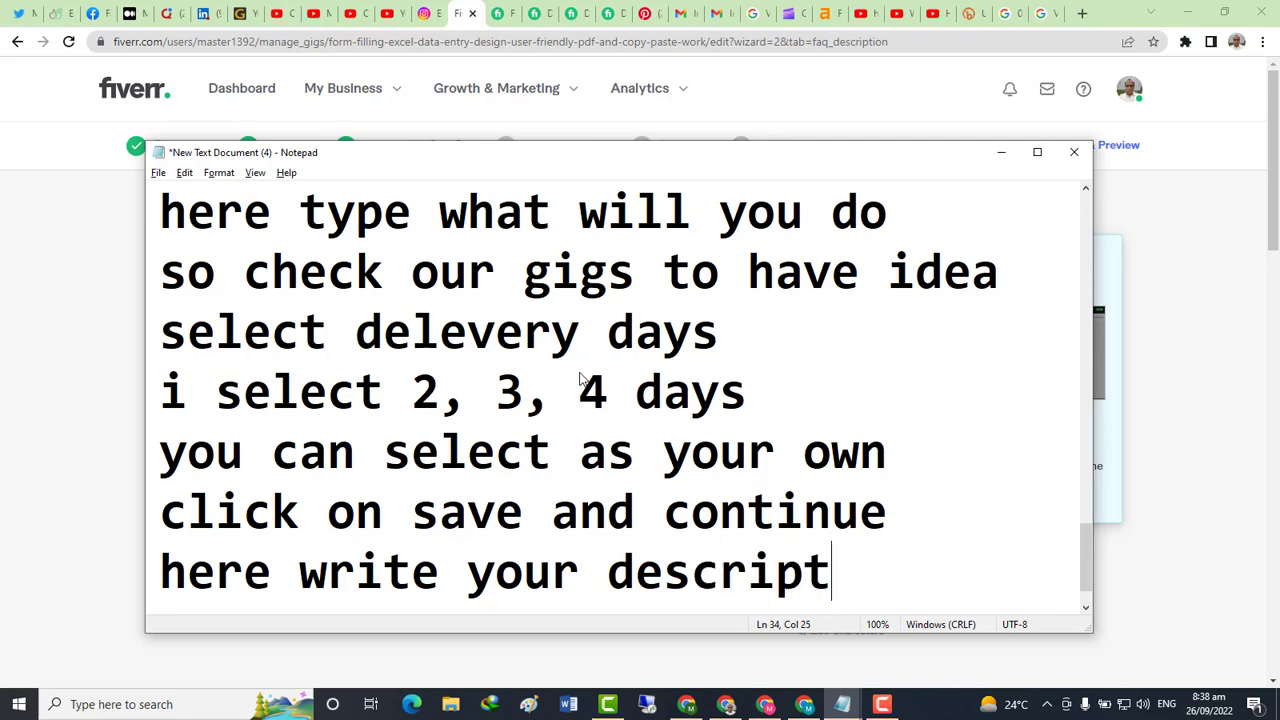
type("ion")
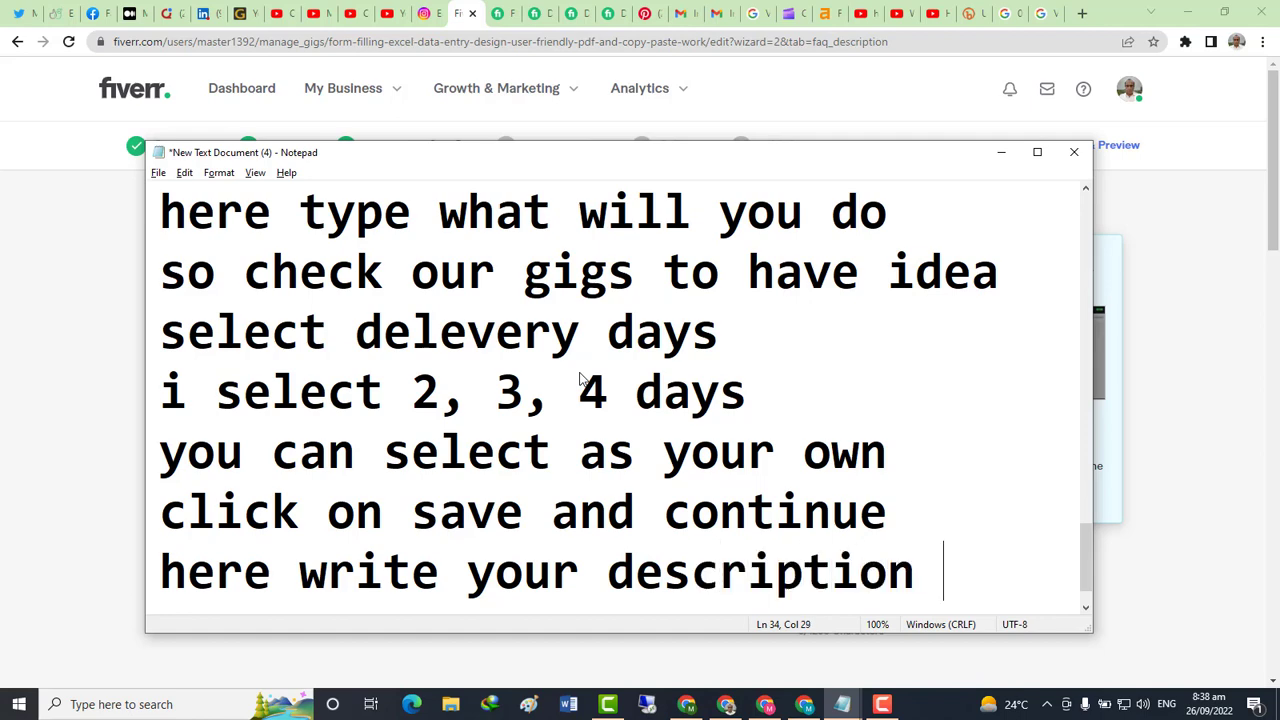
type(" carefully")
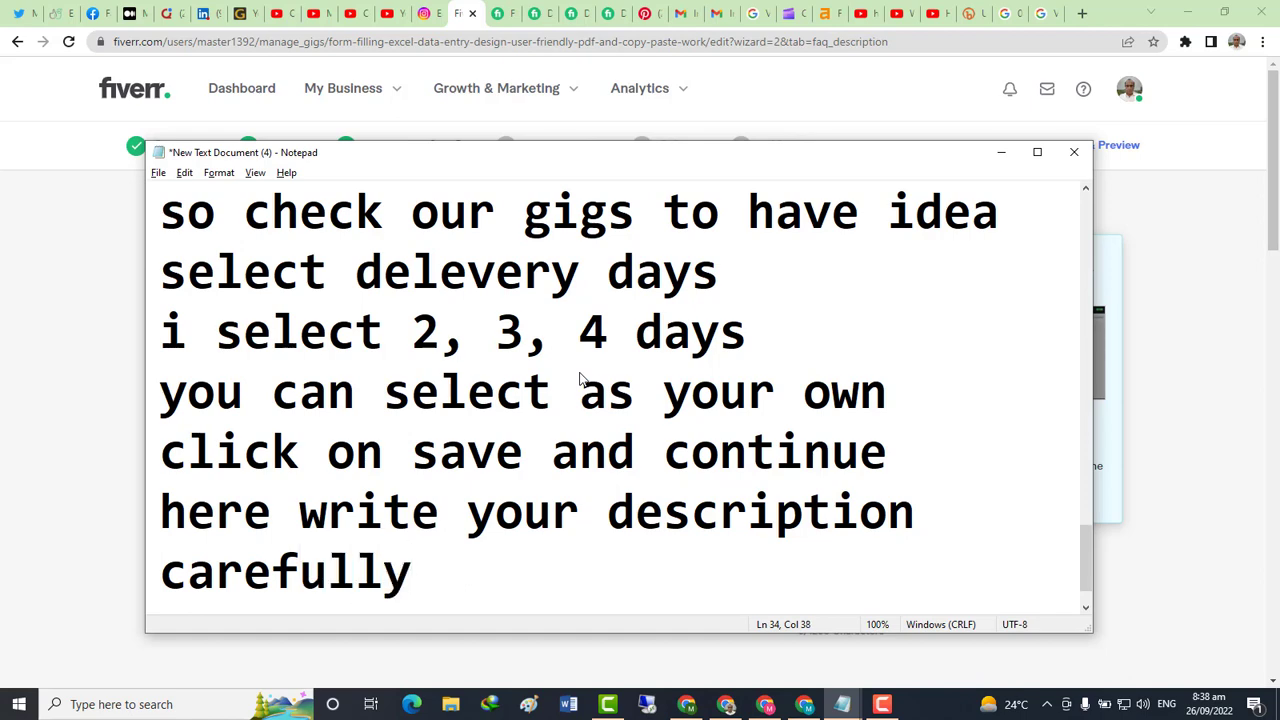
key("Return")
key("alt+Tab")
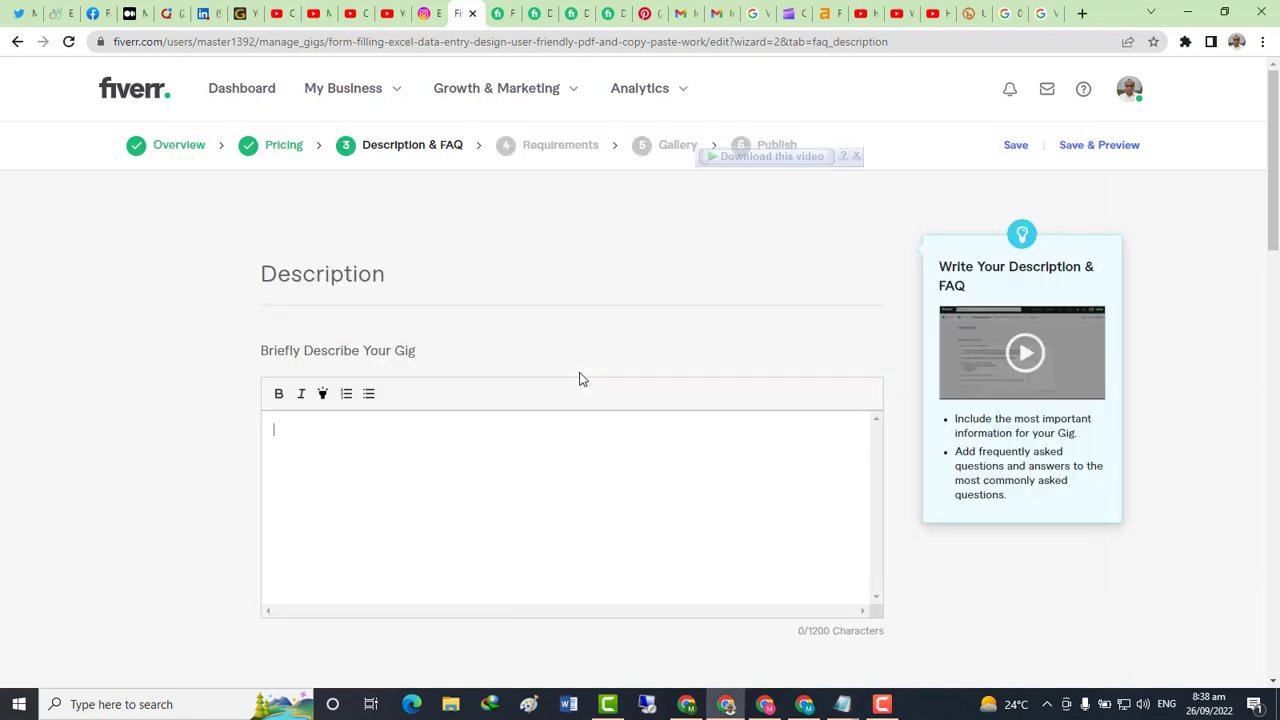
left_click(545, 414)
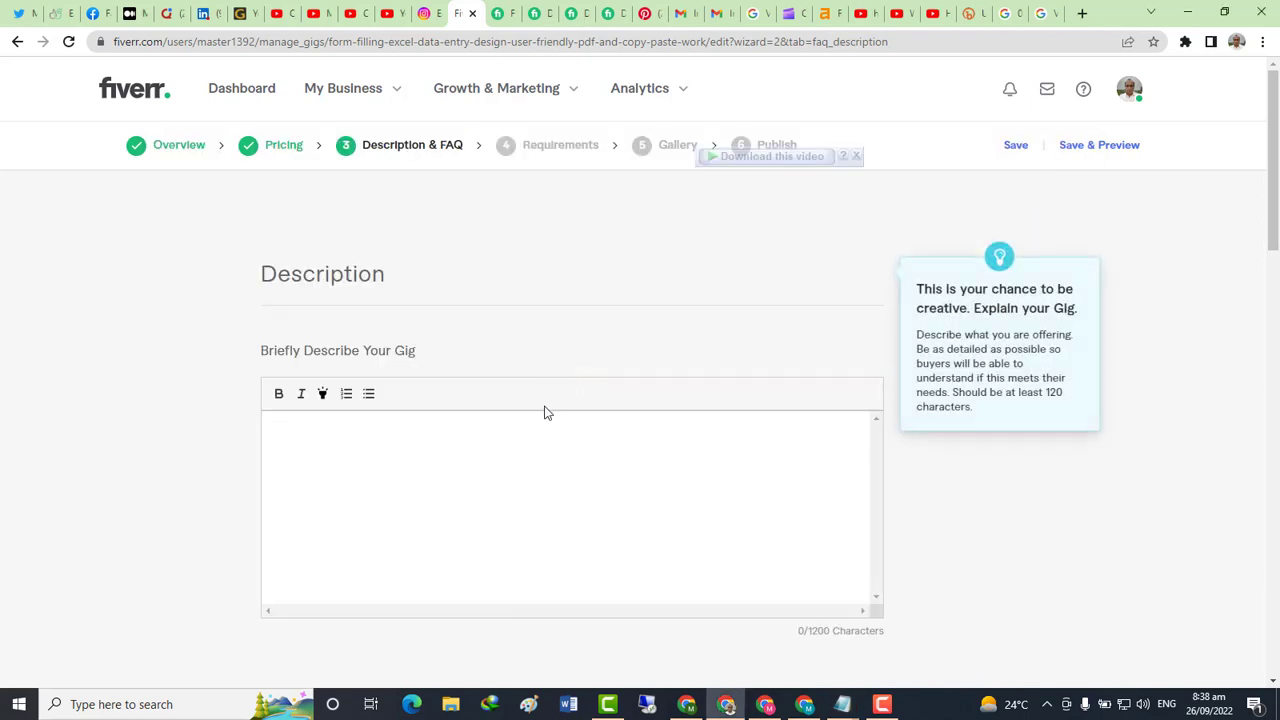
On another seller's gig, select the description from its opening through 'And many more.....'
left_click(538, 14)
scroll(479, 353, "down", 1)
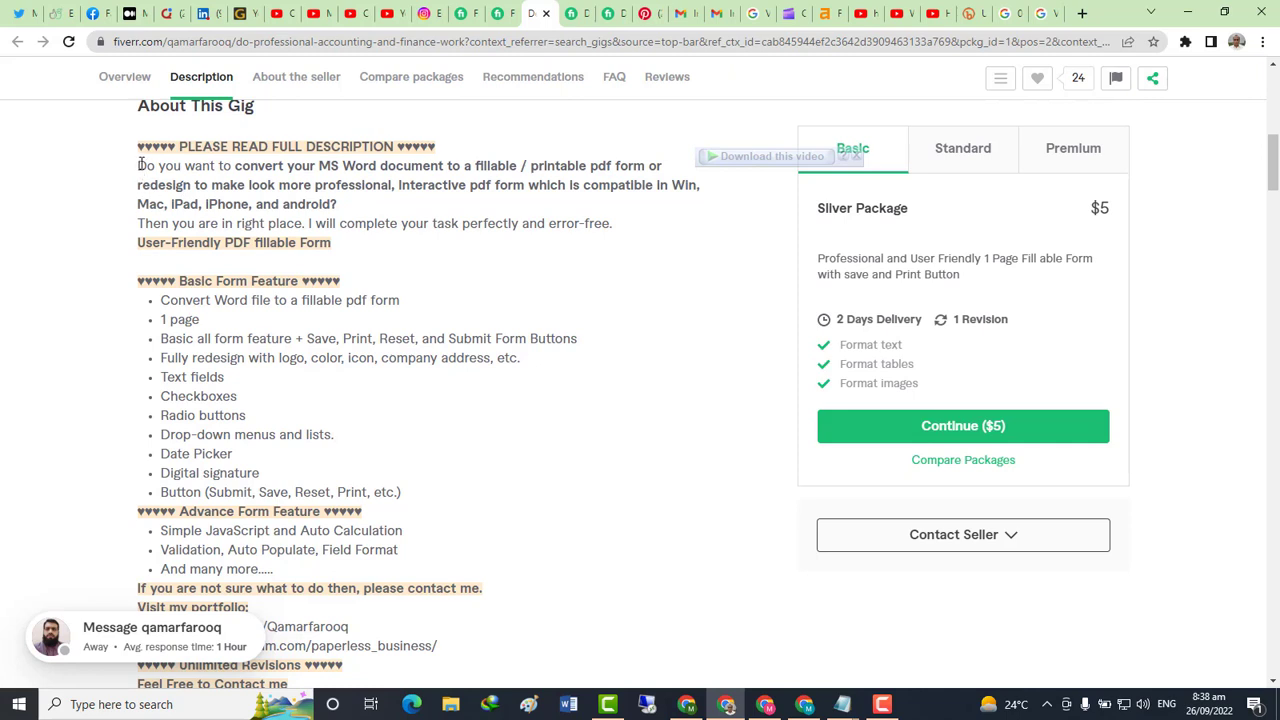
left_click_drag(139, 165, 340, 246)
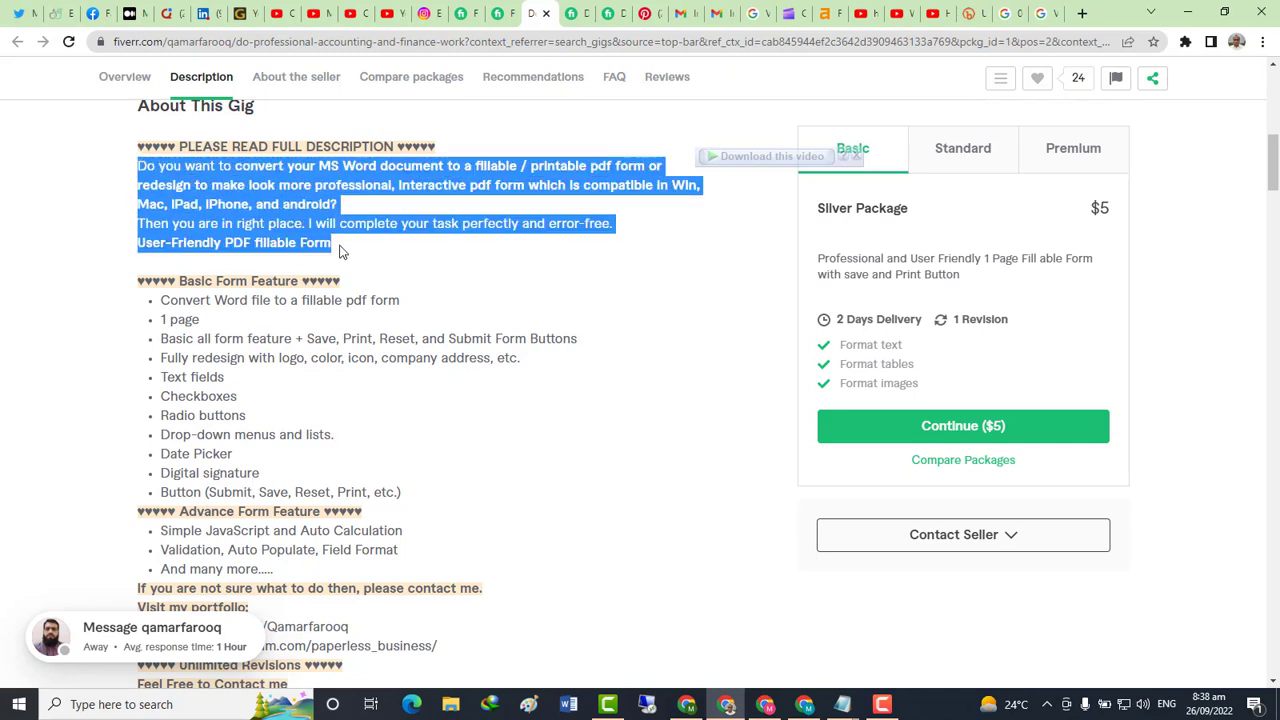
scroll(466, 331, "down", 3)
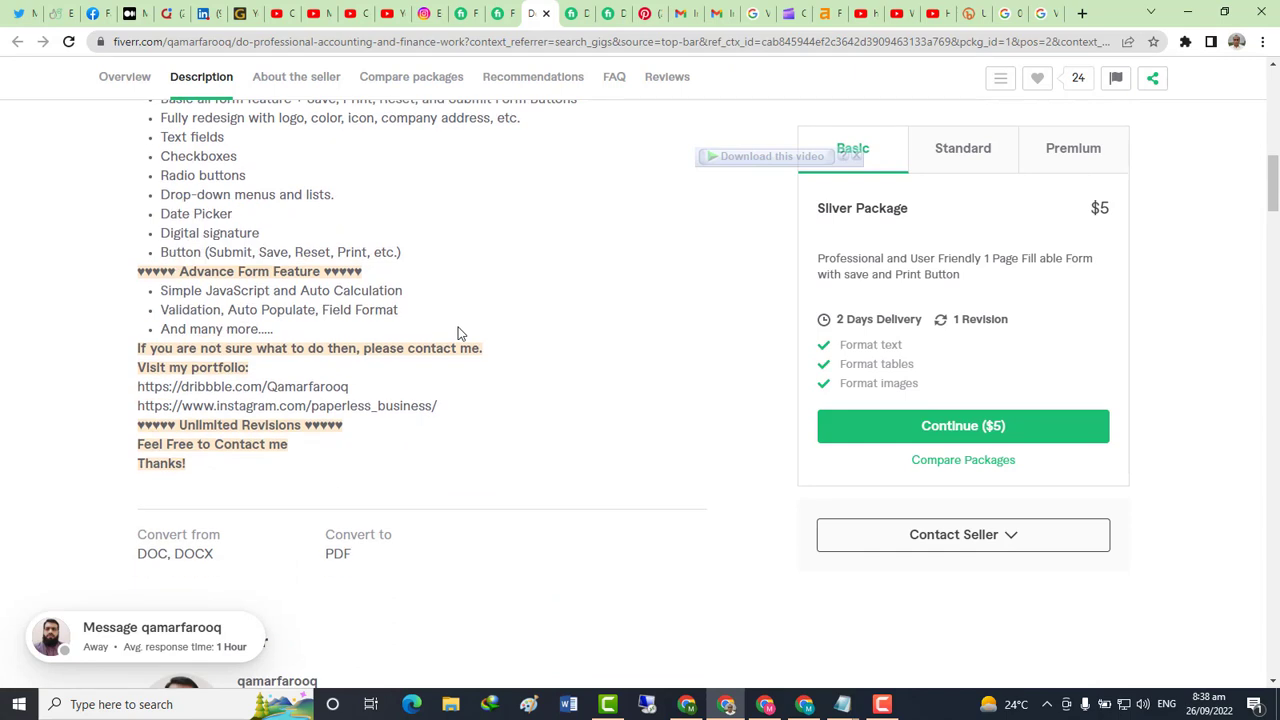
scroll(557, 393, "up", 2)
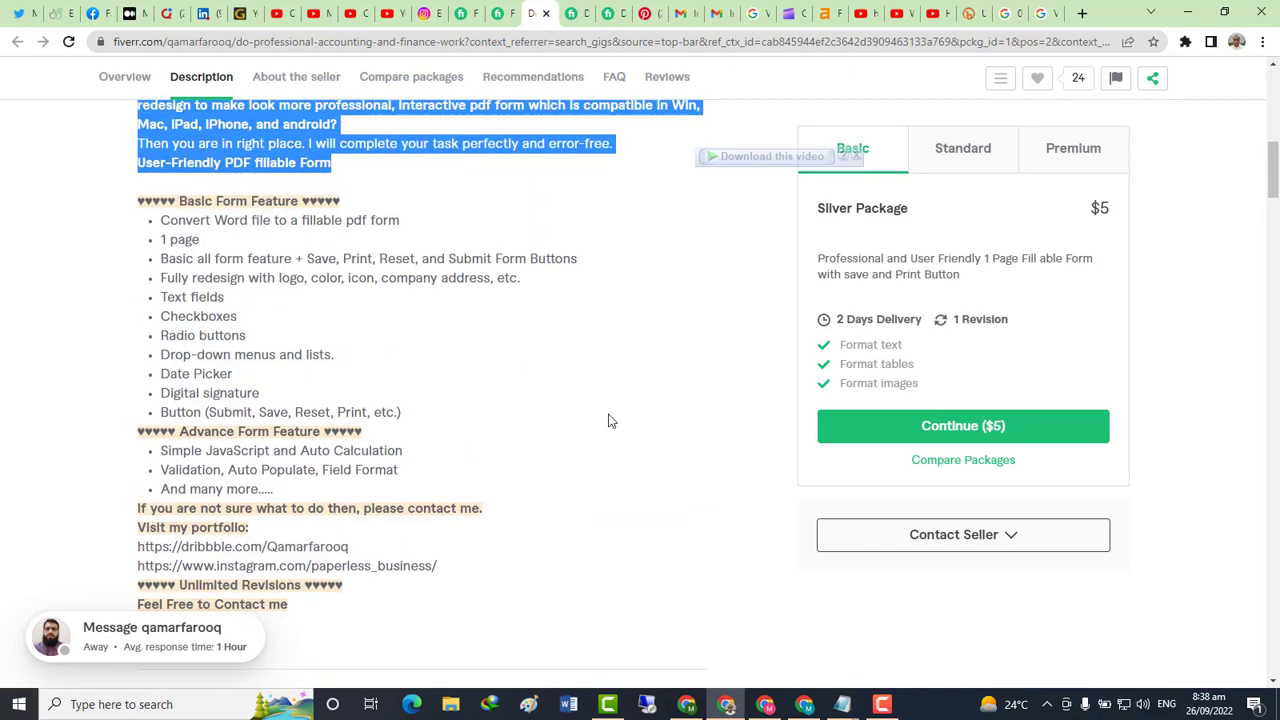
scroll(611, 421, "down", 2)
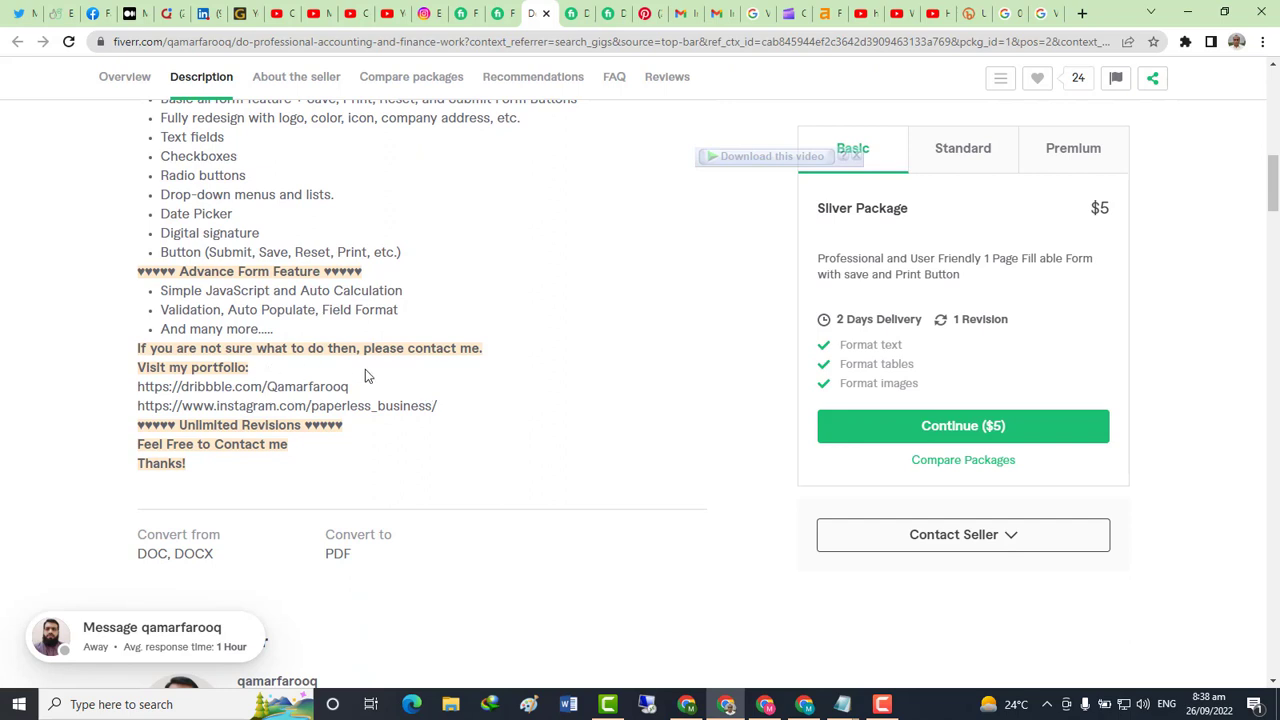
left_click(292, 330, "shift")
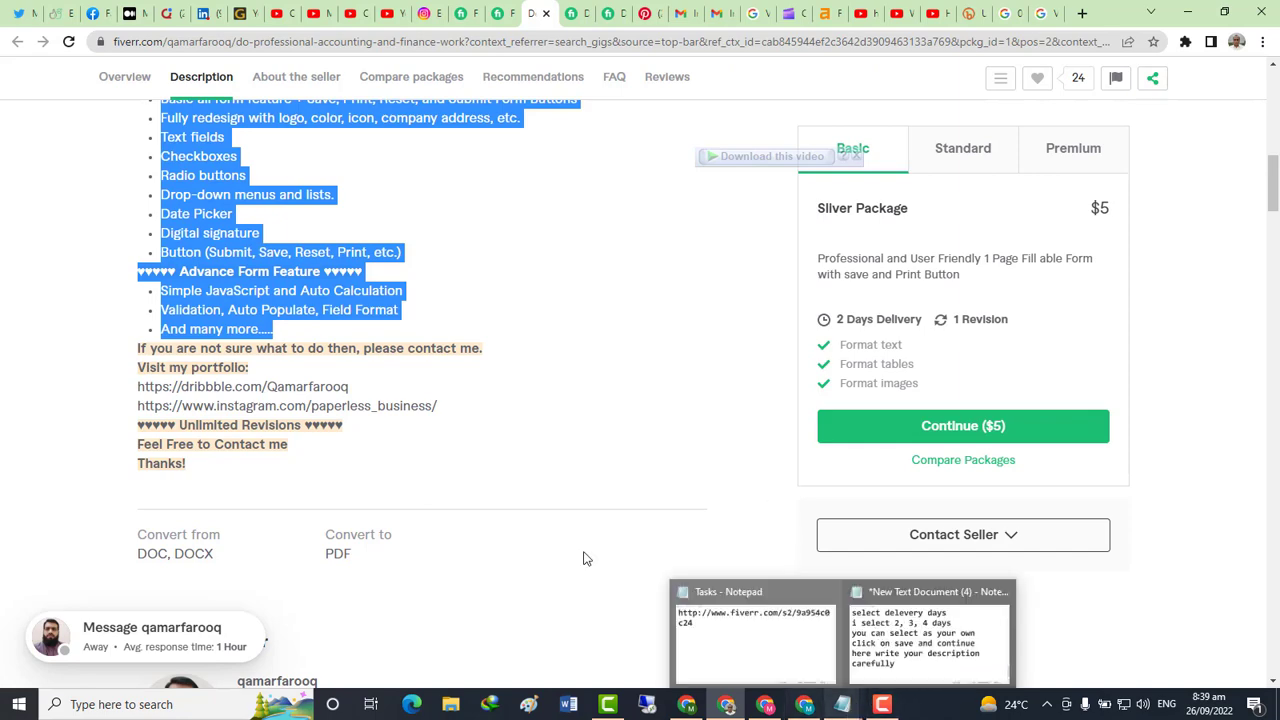
Paste the copied gig description into the Tasks notes below the saved link
left_click(842, 704)
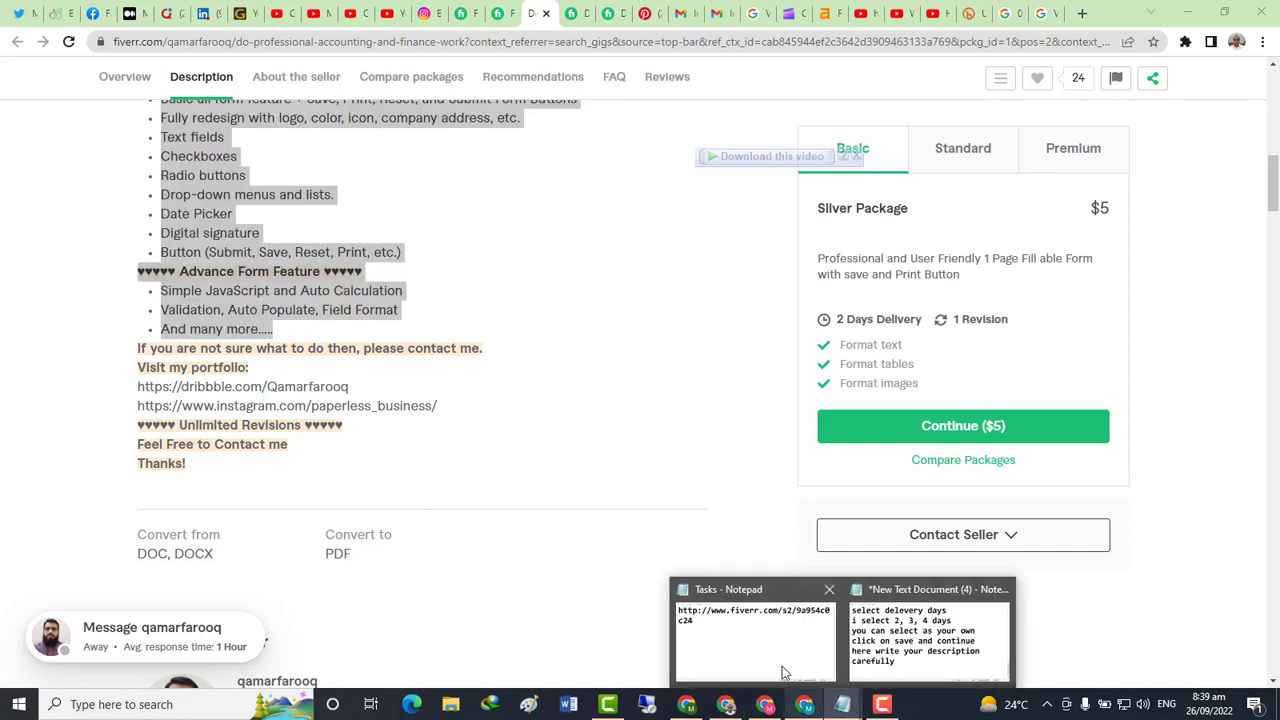
left_click(763, 660)
key("Return")
key("Return")
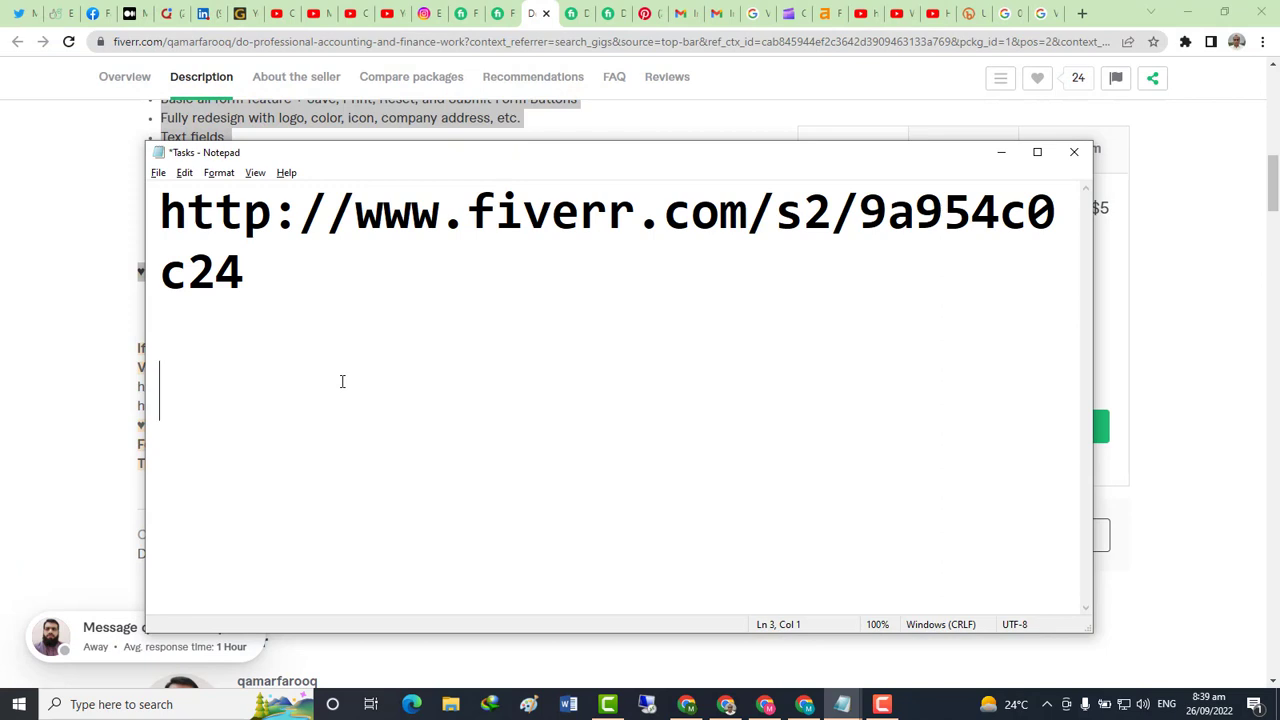
key("ctrl+v")
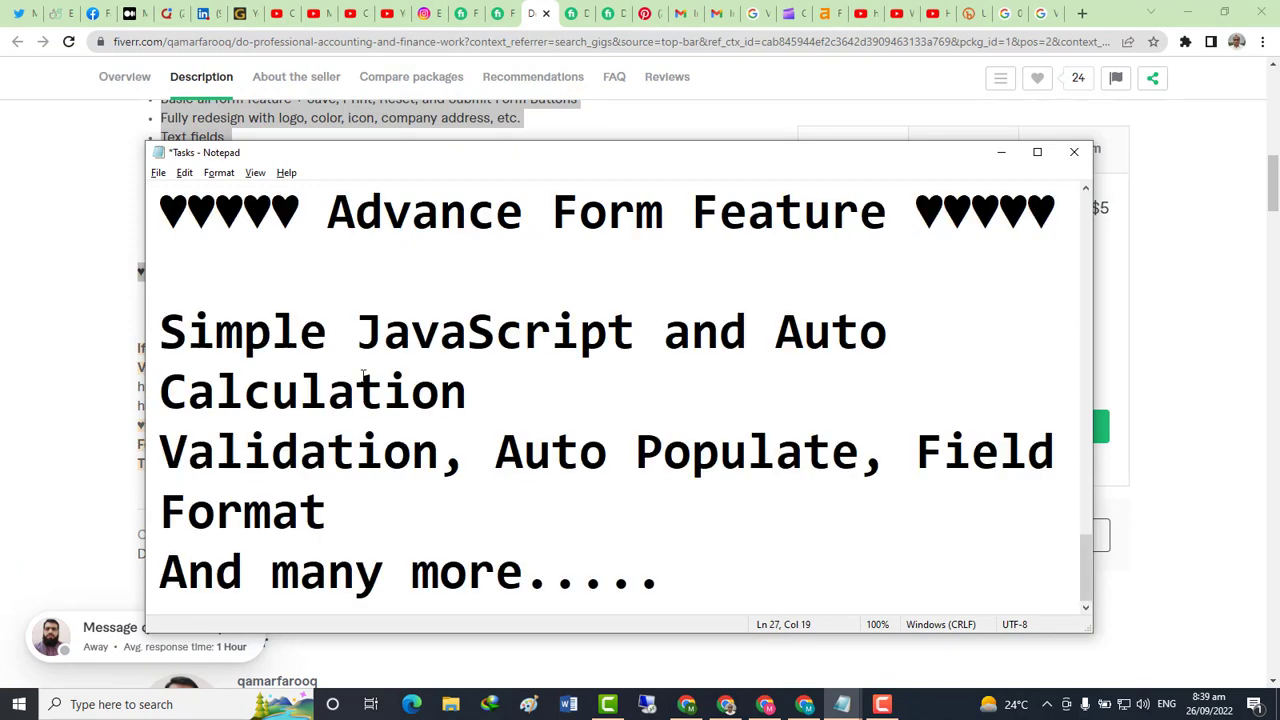
scroll(494, 421, "up", 1)
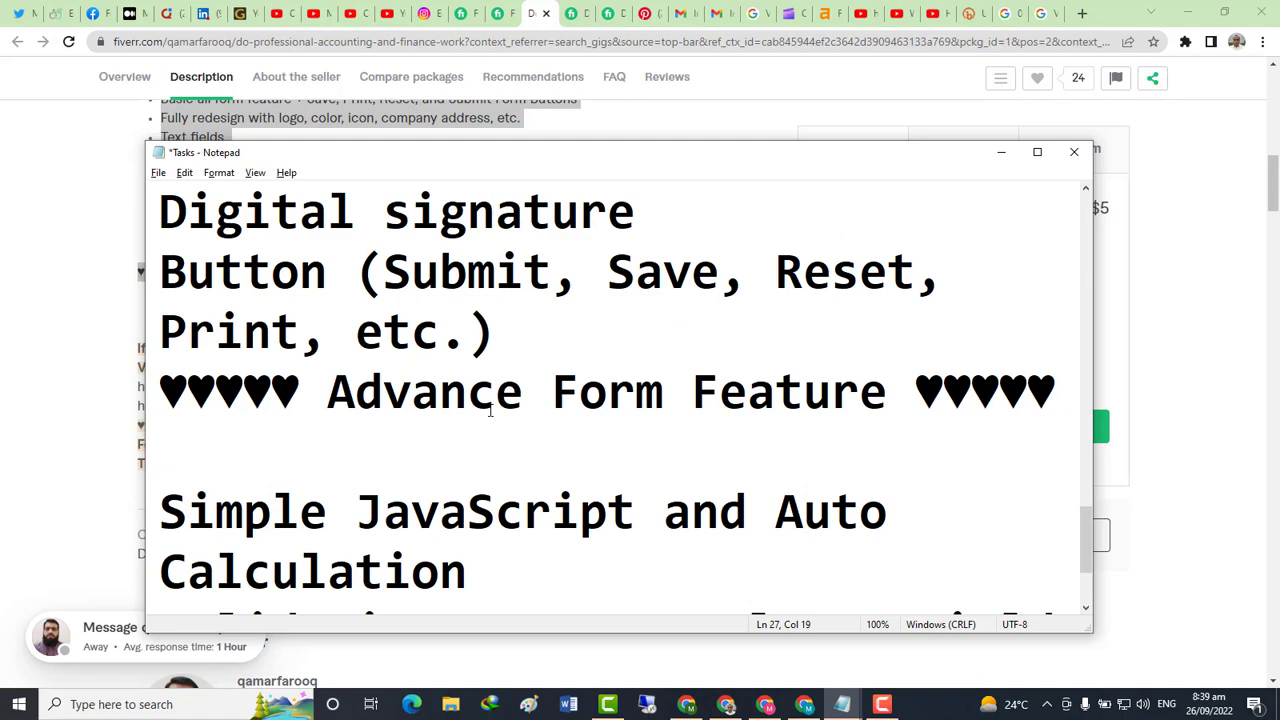
scroll(490, 410, "down", 1)
scroll(517, 440, "up", 2)
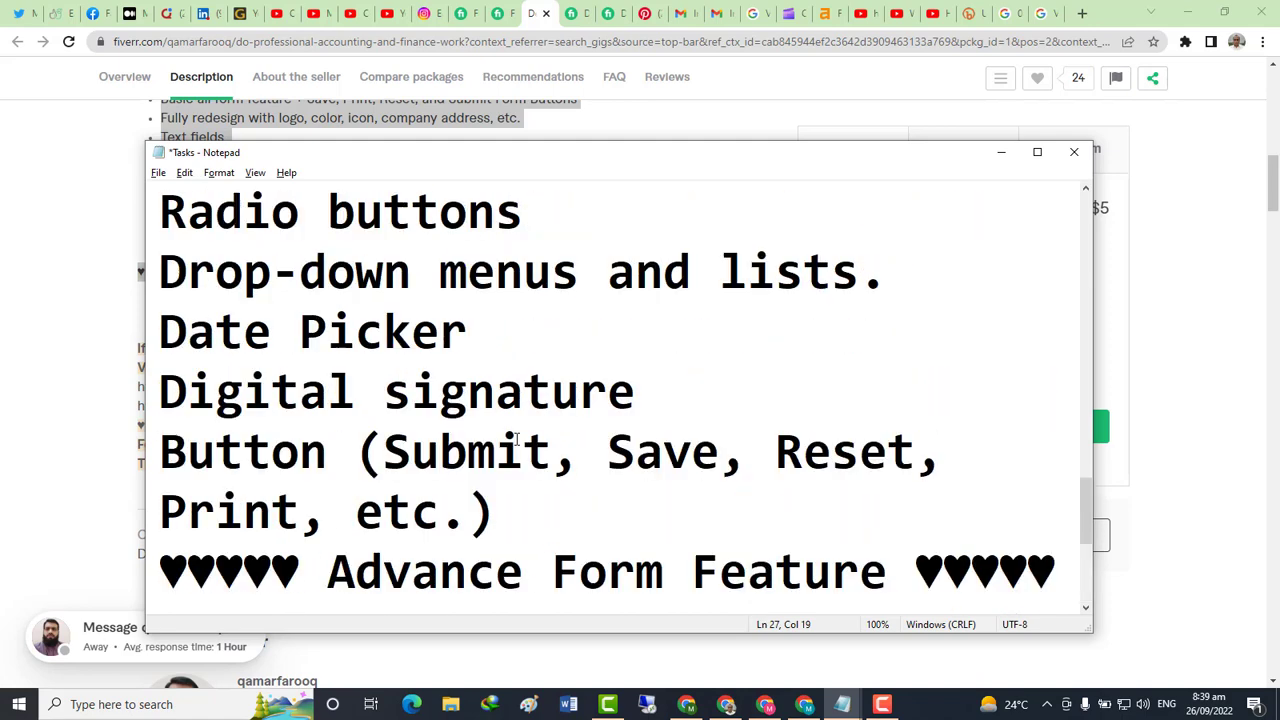
scroll(517, 440, "up", 6)
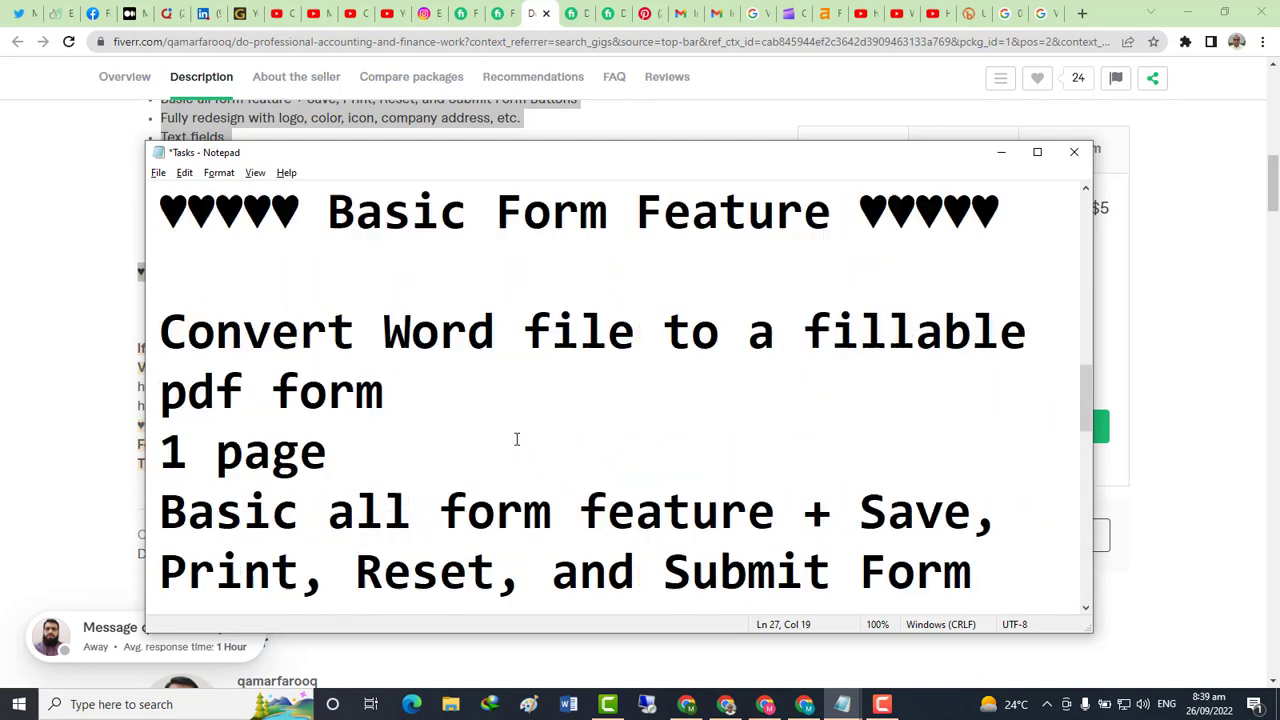
scroll(517, 440, "down", 1)
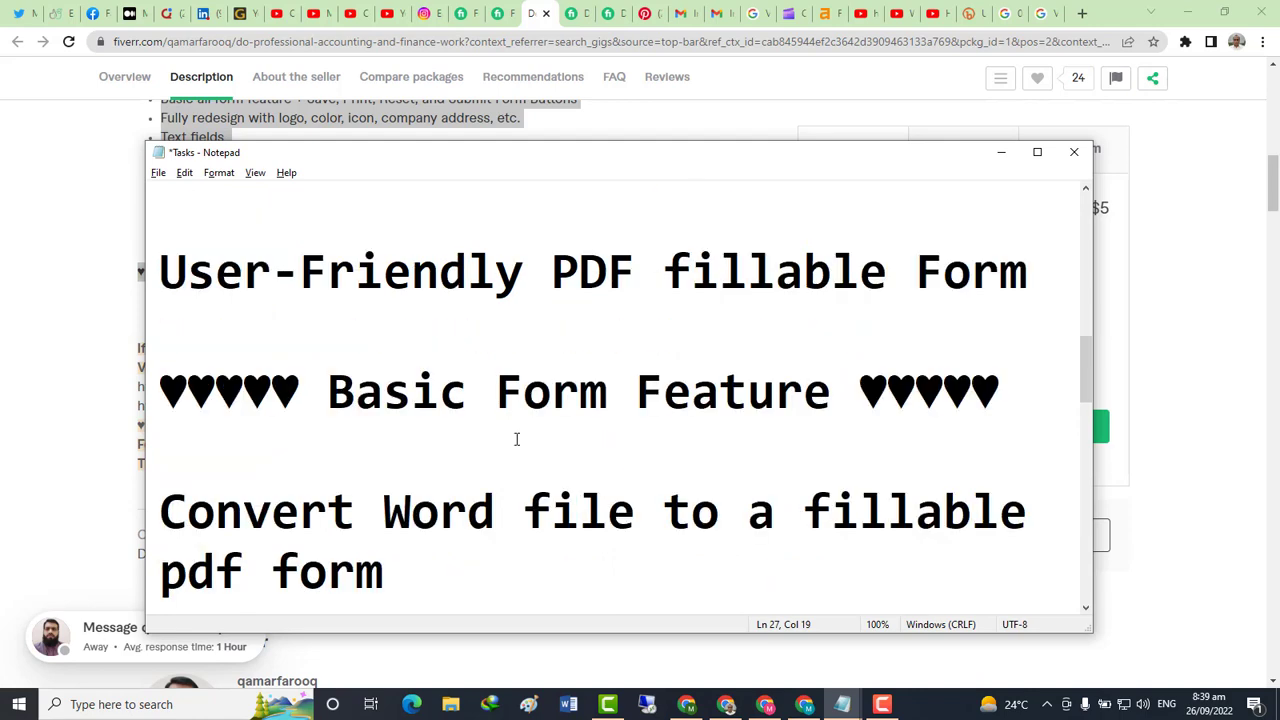
scroll(522, 430, "down", 1)
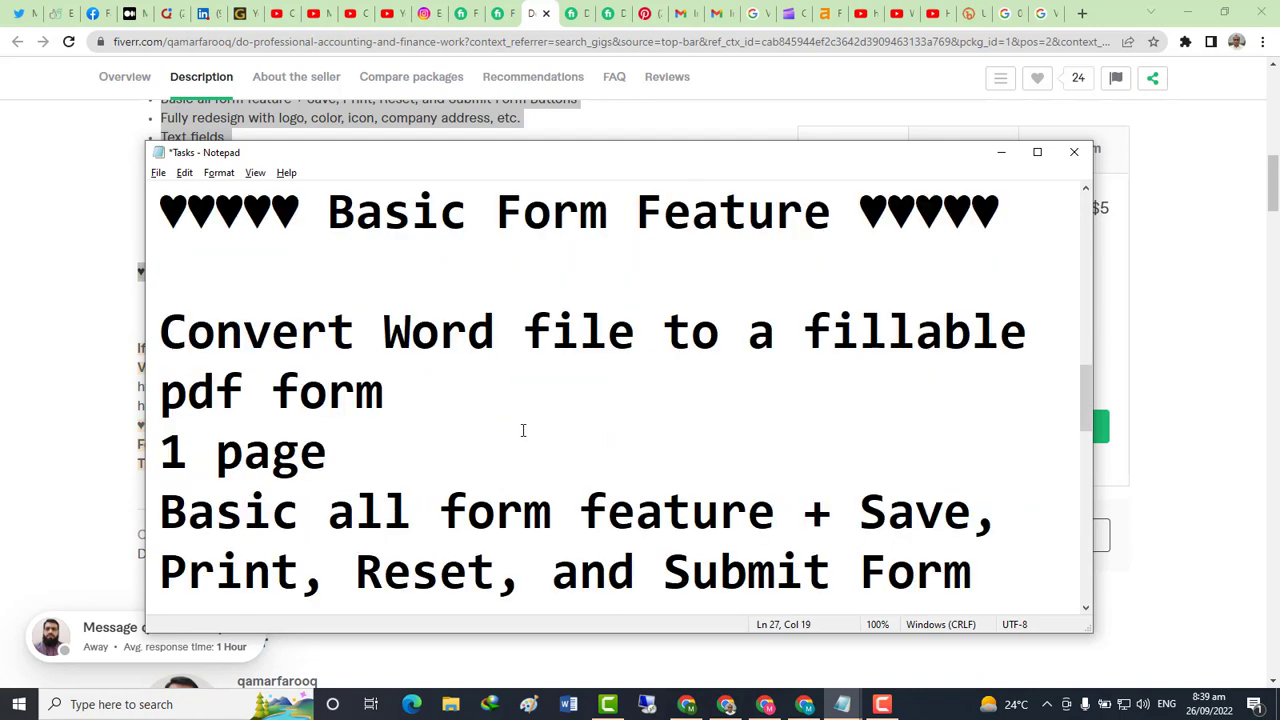
scroll(718, 346, "down", 1)
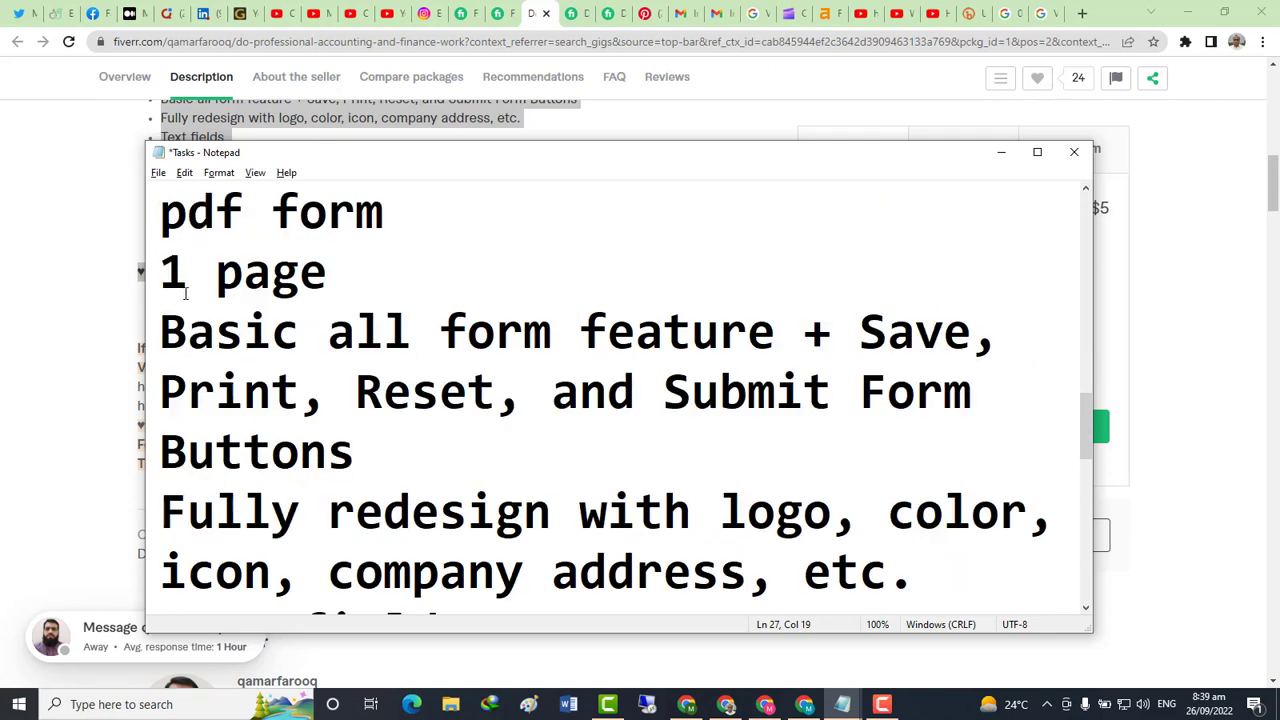
Edit the pasted notes so '1 page' reads '5 pages'
left_click_drag(185, 293, 174, 283)
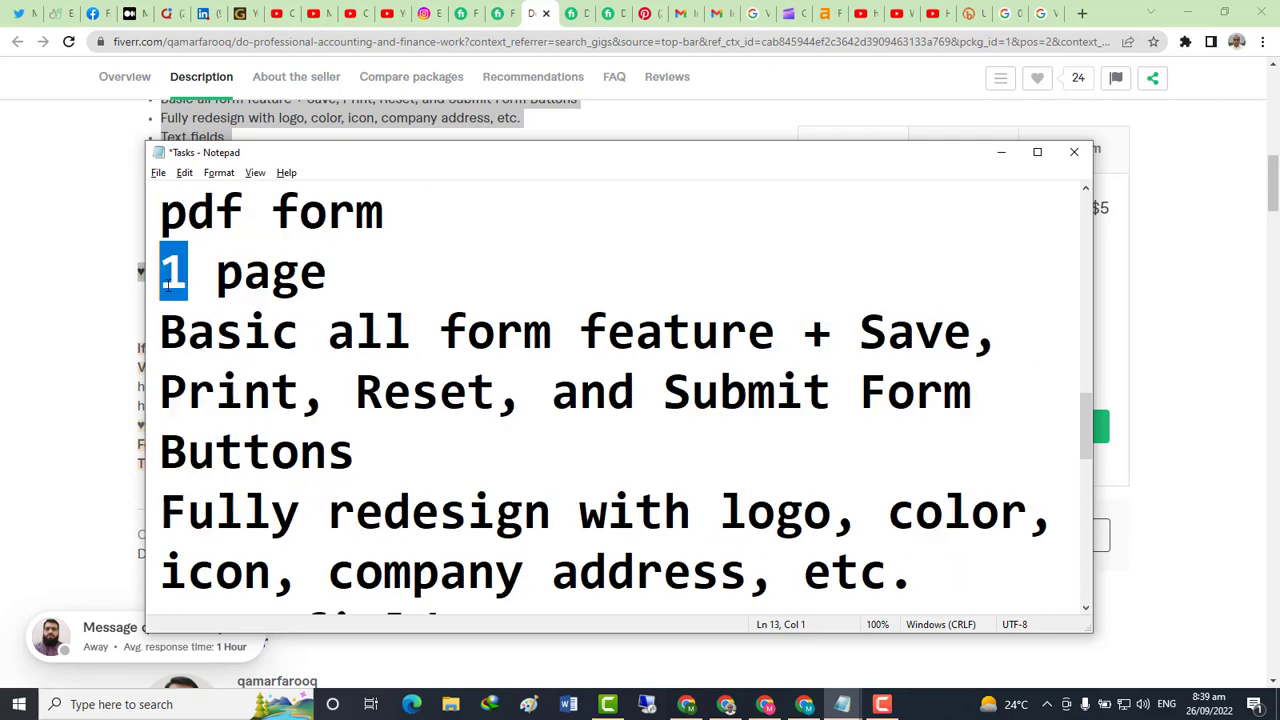
type("5")
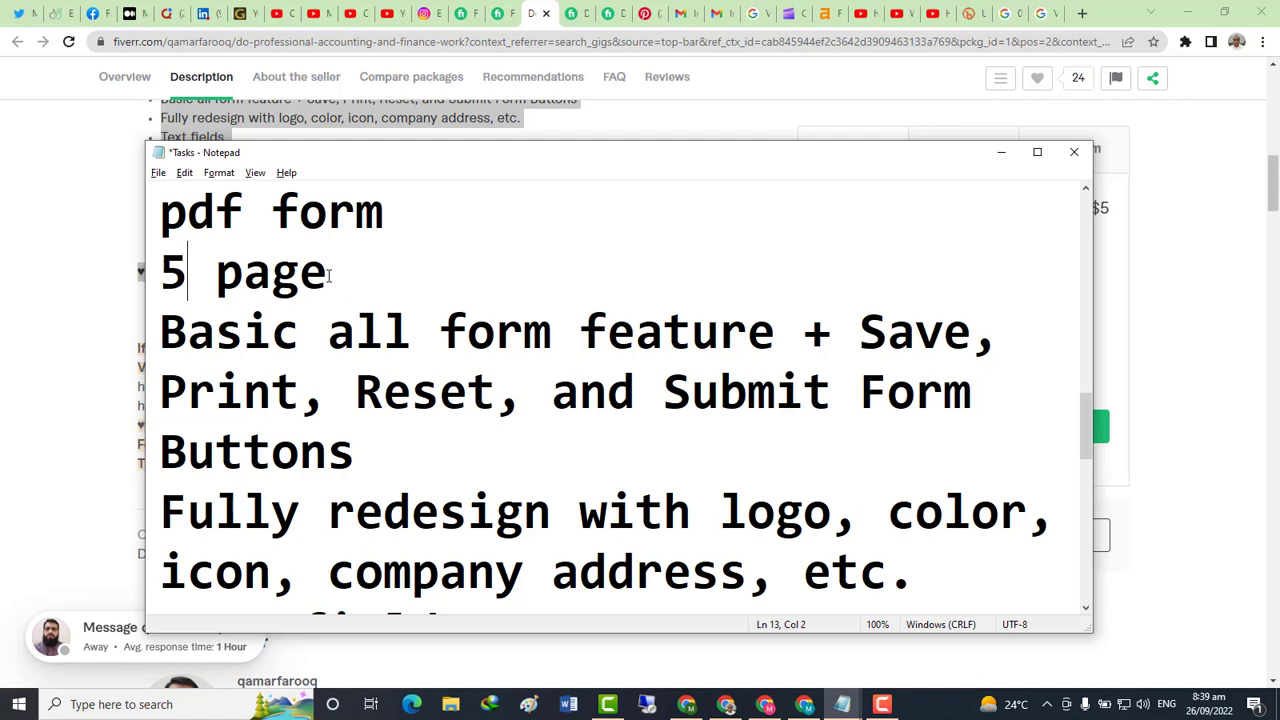
left_click(330, 276)
type("5")
key("BackSpace")
type("s")
scroll(615, 400, "down", 1)
scroll(615, 400, "down", 2)
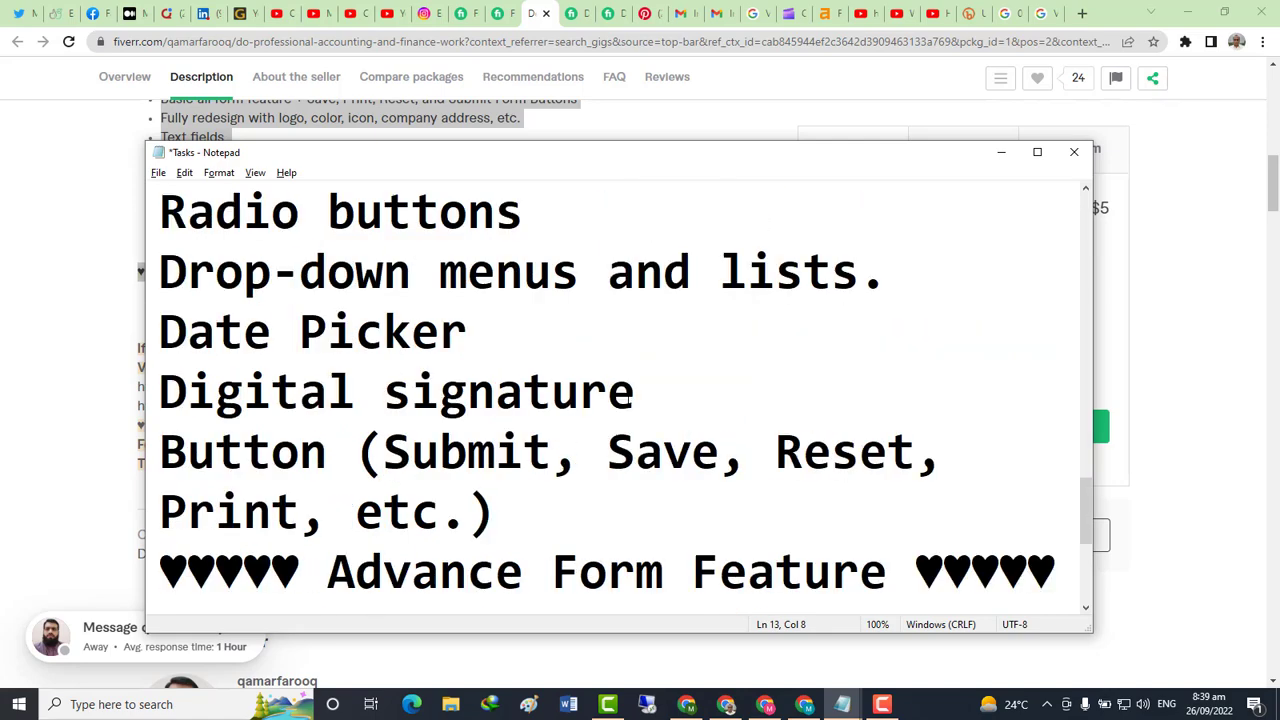
scroll(626, 401, "up", 7)
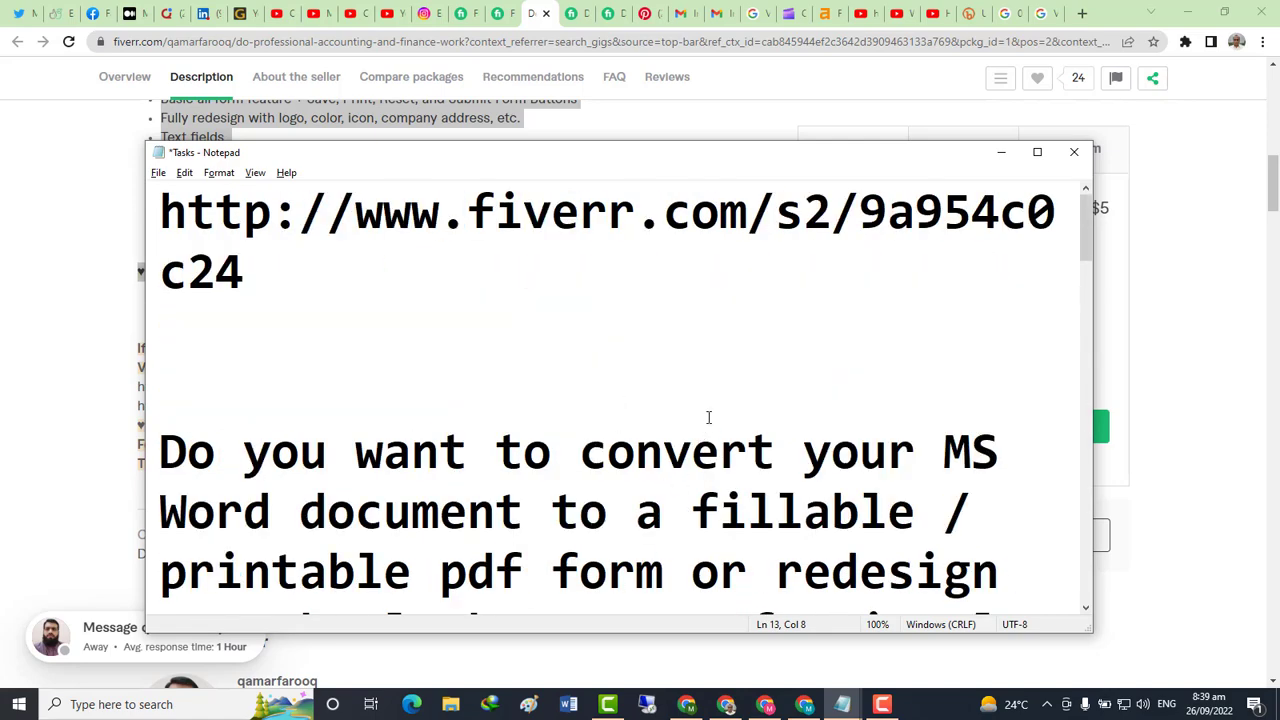
key("alt+Tab")
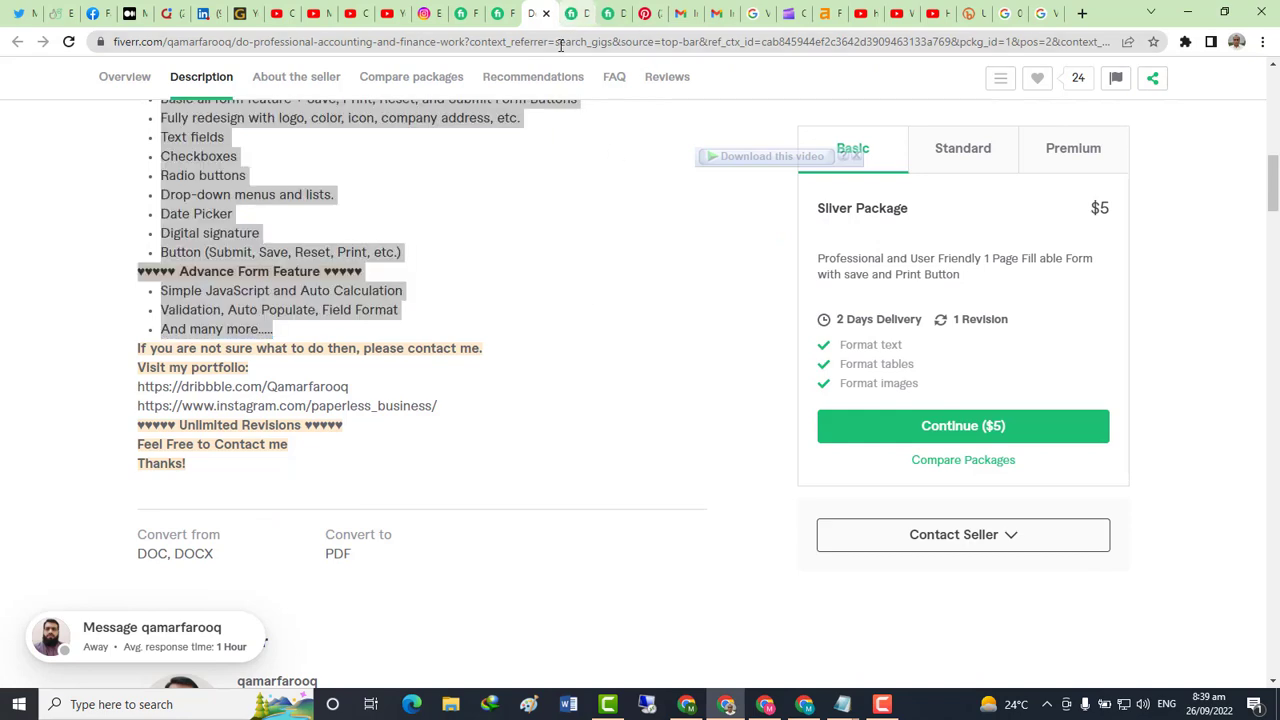
Select the data-entry seller's description from 'I have passions' through 'Best Regards' and copy it
left_click(570, 13)
scroll(500, 413, "down", 4)
scroll(503, 442, "down", 1)
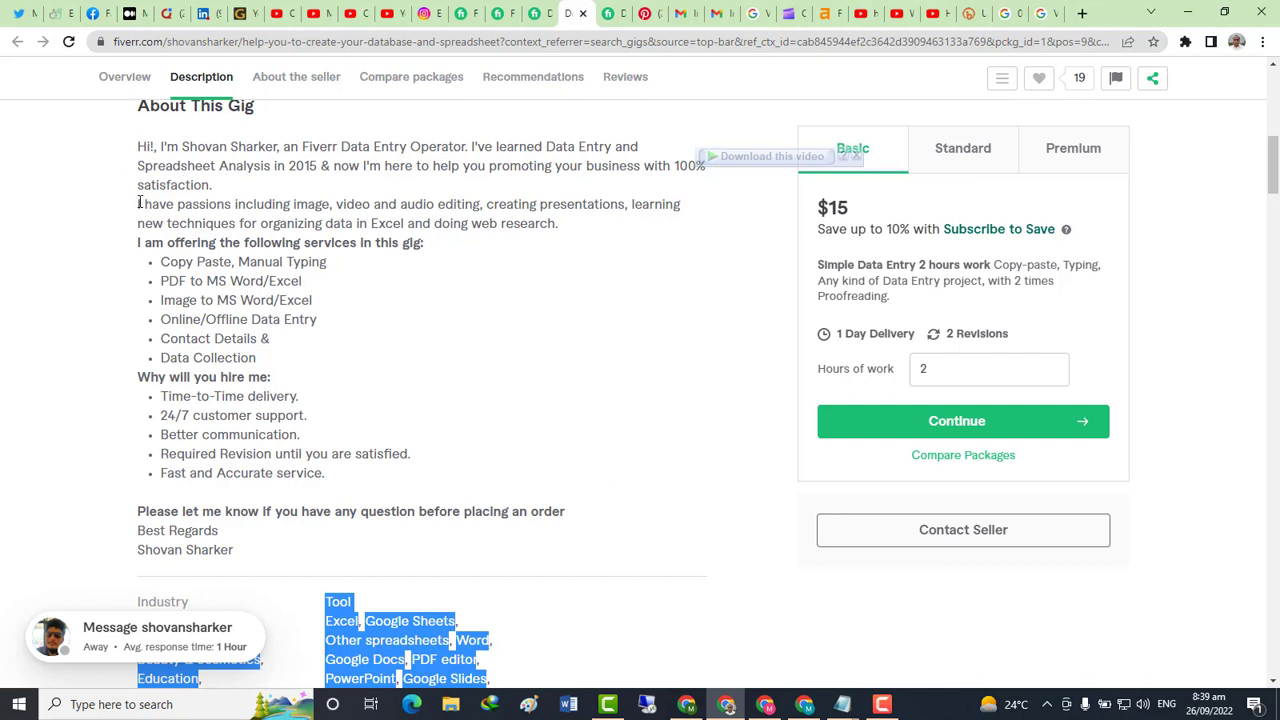
left_click_drag(133, 207, 265, 240)
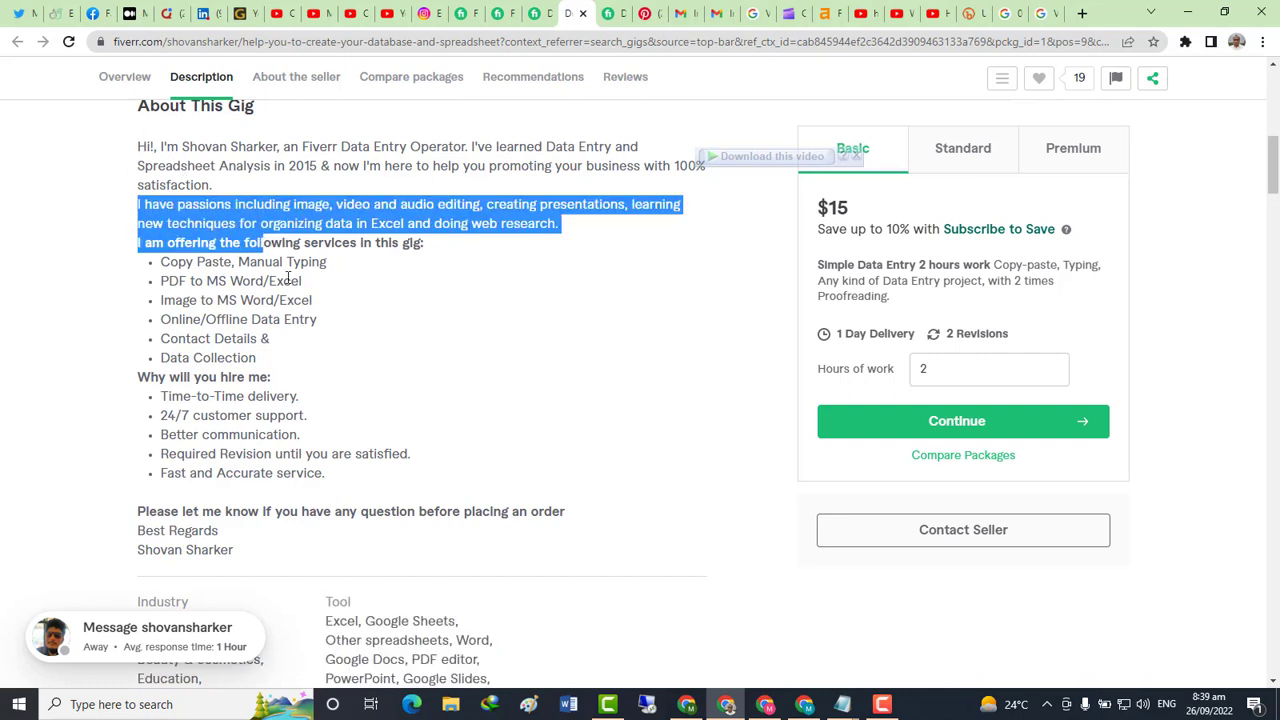
scroll(336, 291, "down", 2)
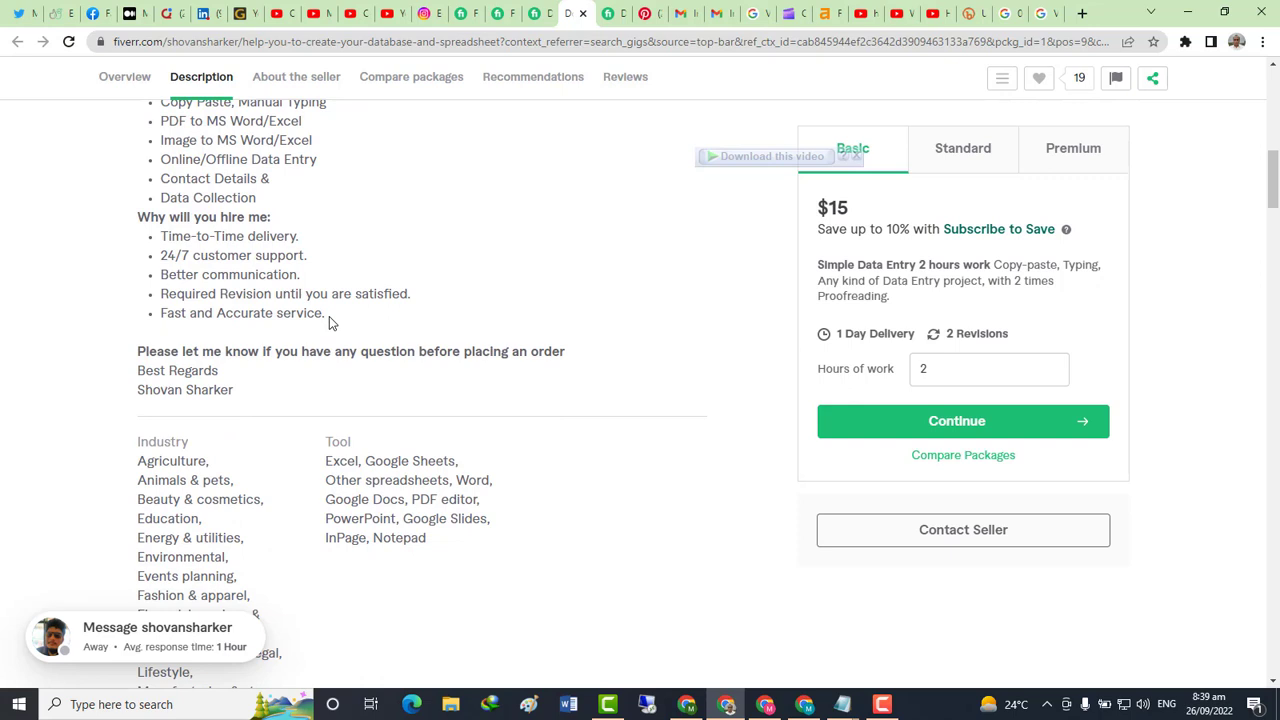
left_click(225, 372, "shift")
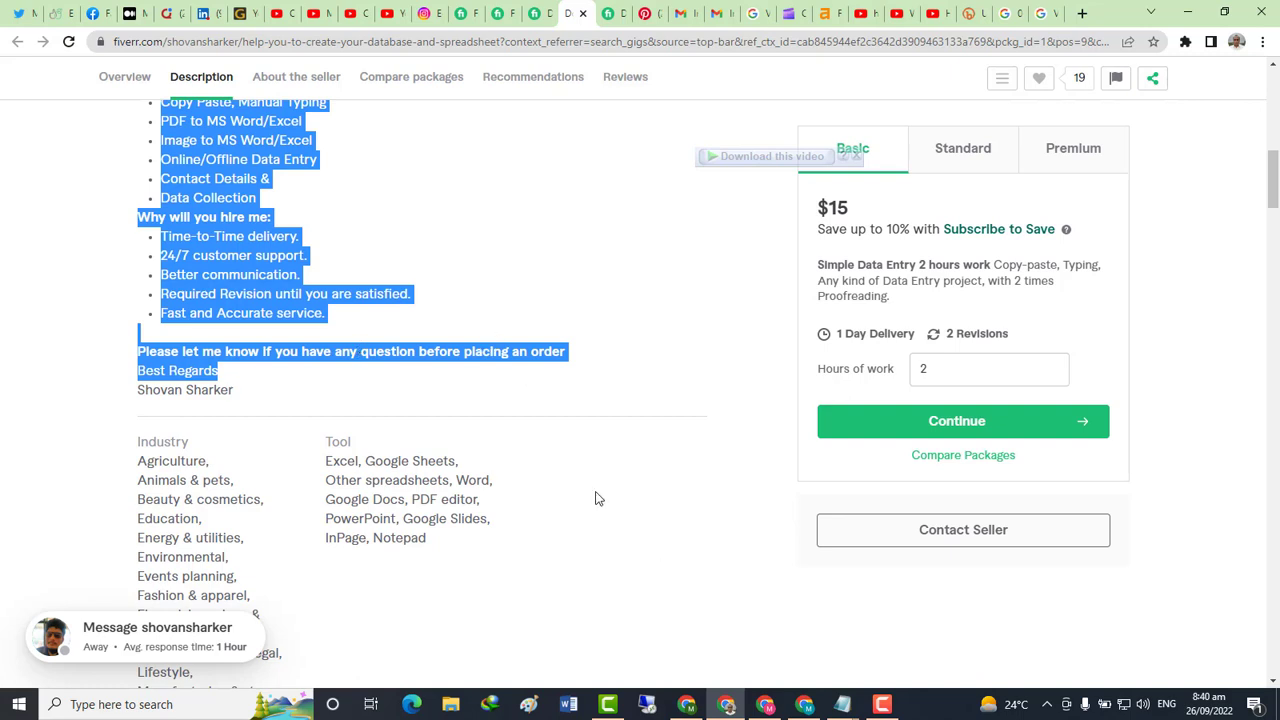
left_click(462, 13)
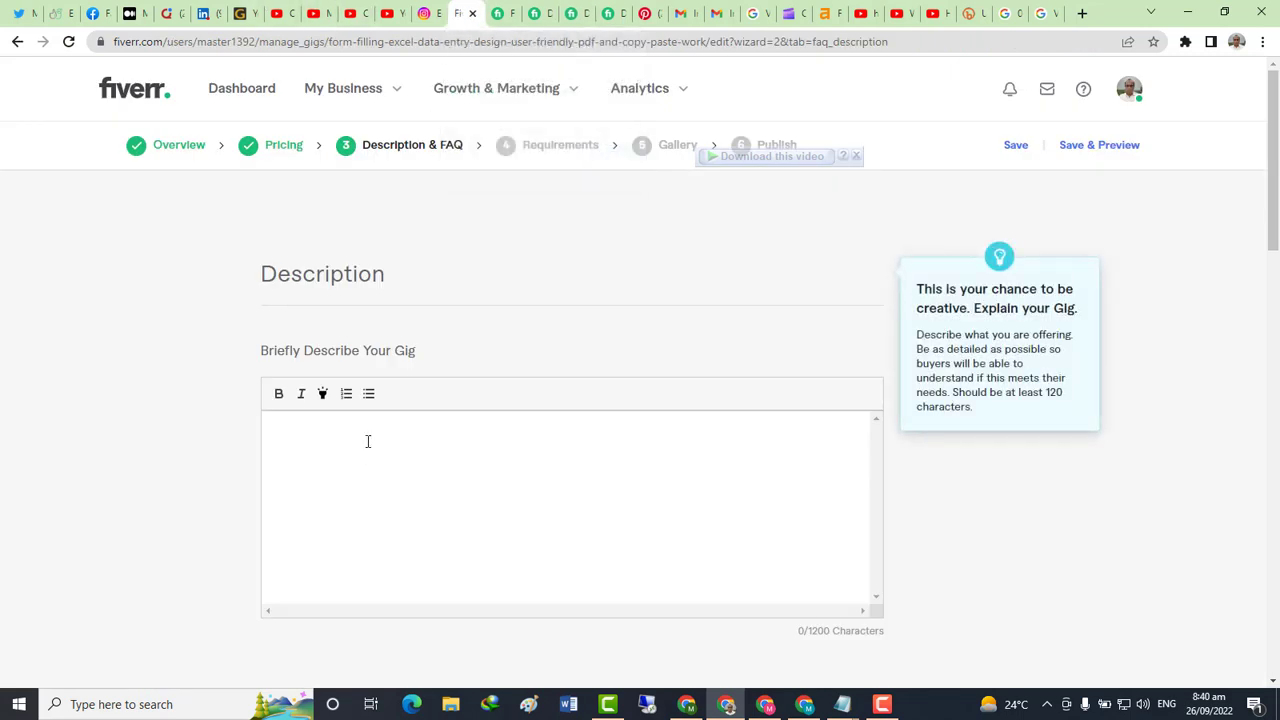
Paste the data-entry services text into the gig description, with a blank line at its start
key("ctrl+v")
scroll(390, 456, "up", 5)
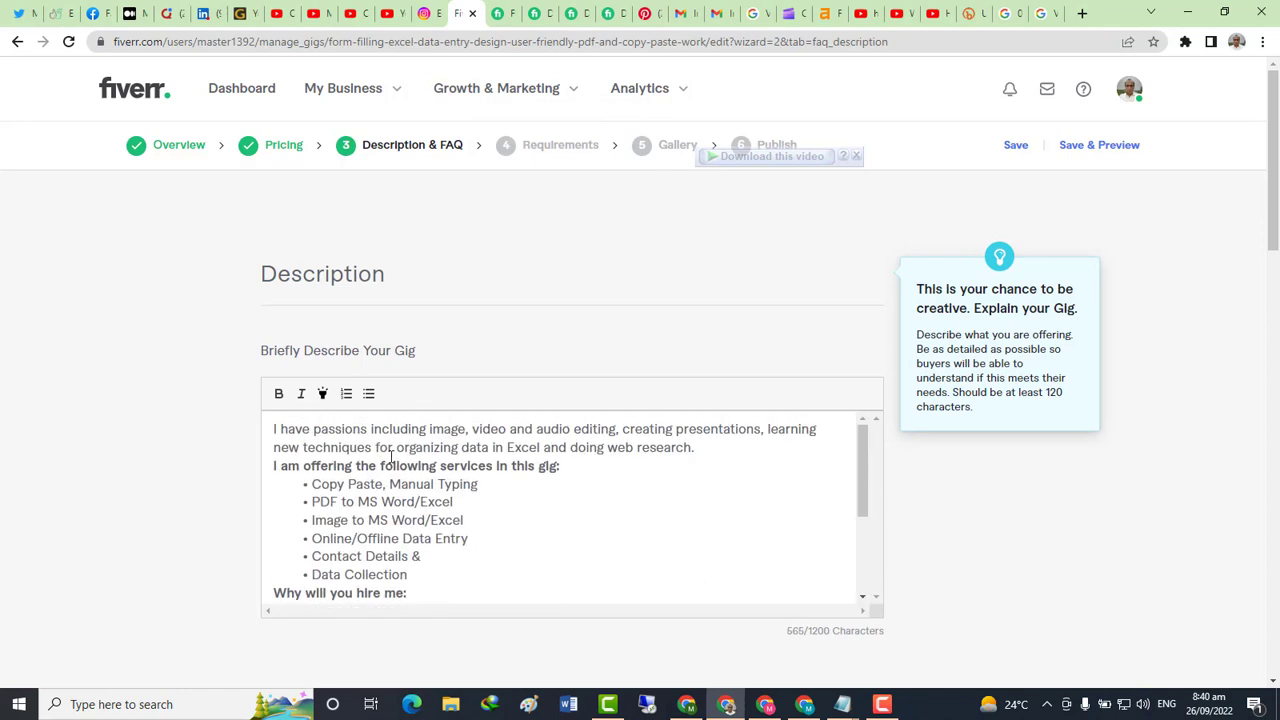
left_click(268, 428)
key("Return")
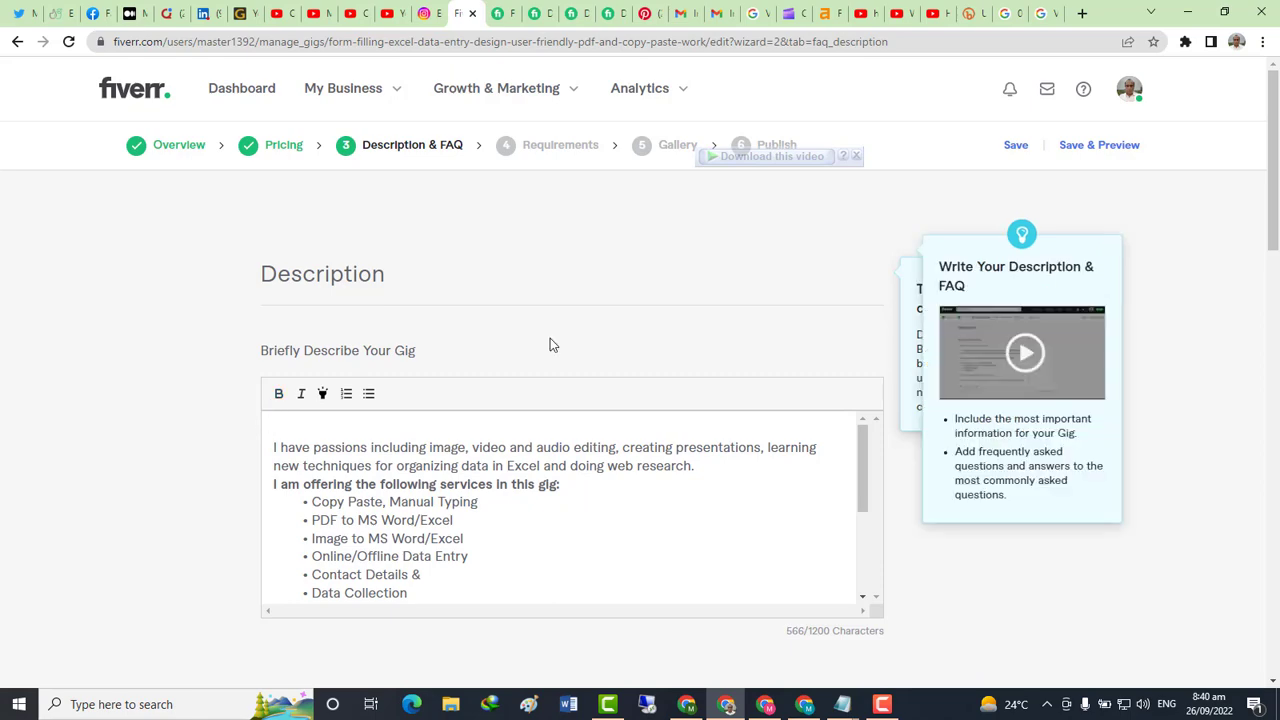
key("alt+Tab")
key("alt+Tab")
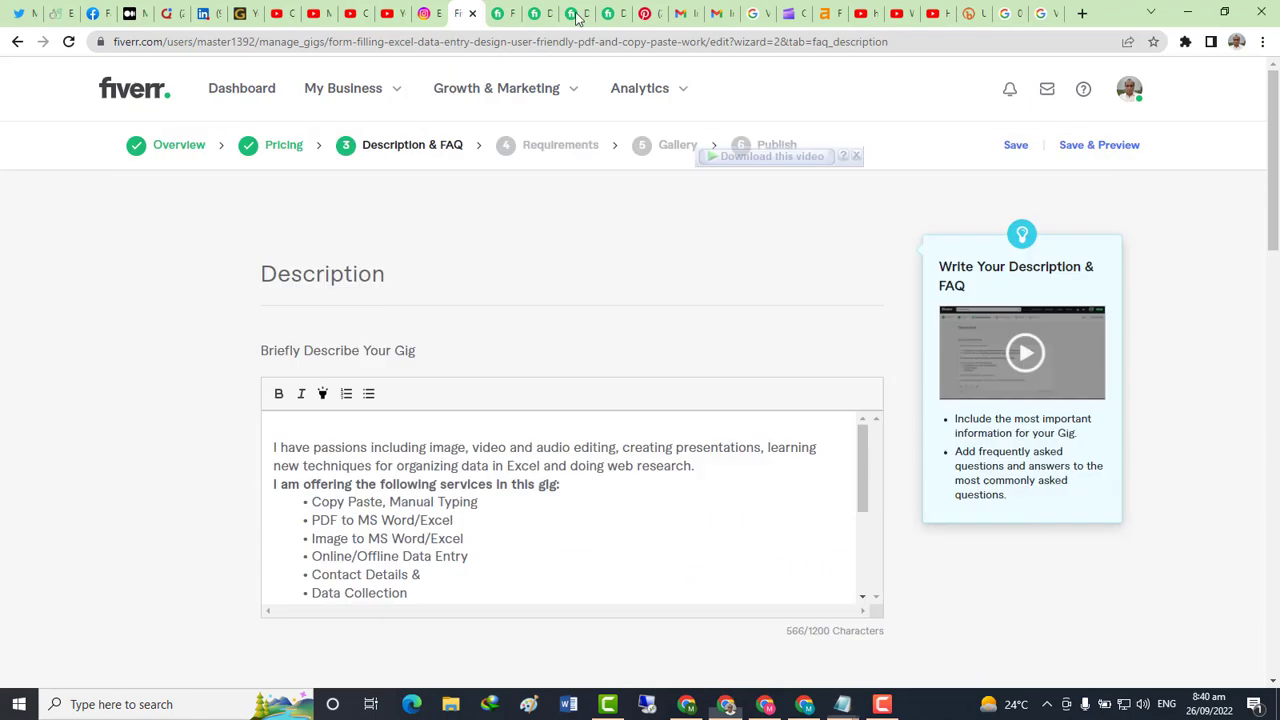
left_click(497, 15)
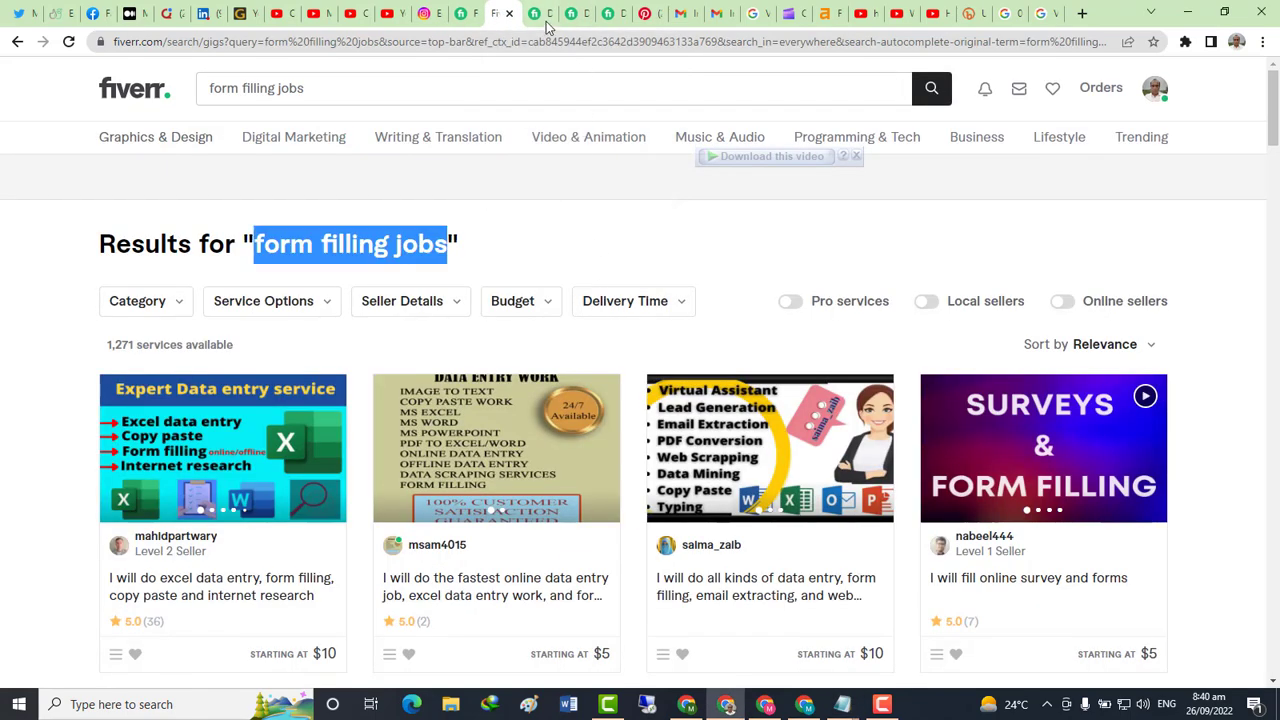
Select and copy another seller's description from 'Do you need' through 'On-time delivery'
left_click(542, 18)
left_click(603, 20)
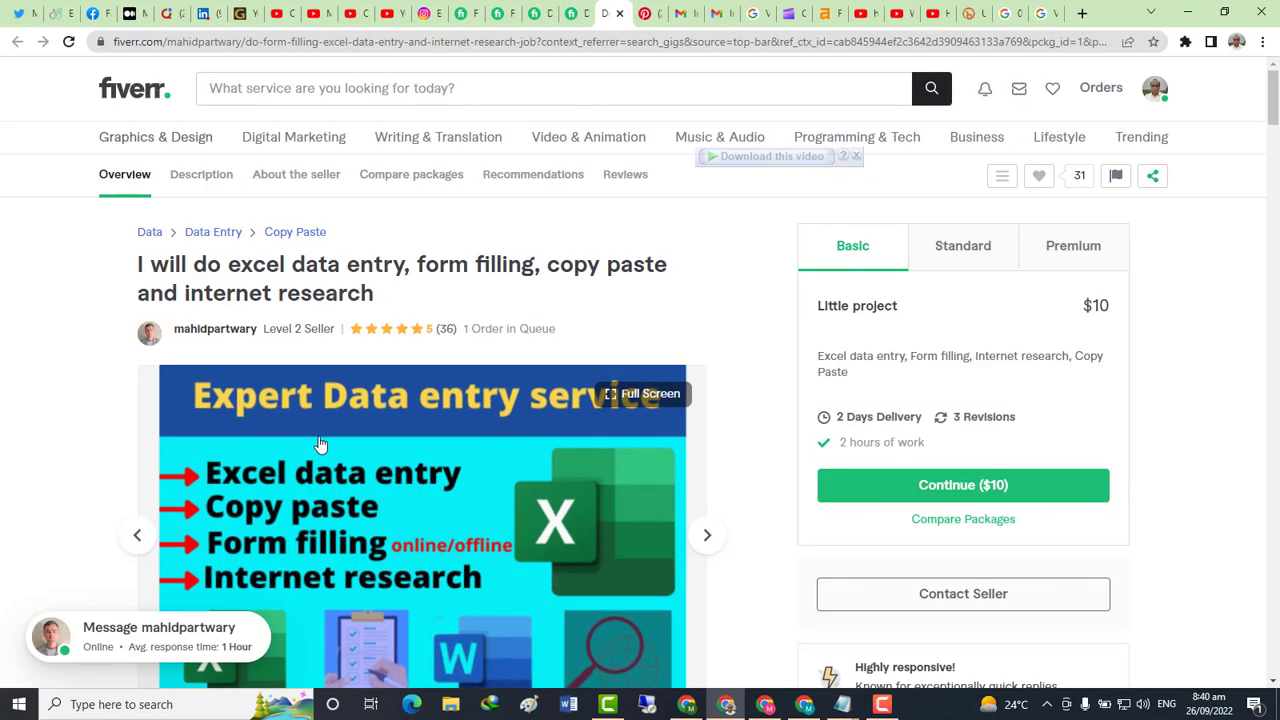
scroll(320, 443, "down", 5)
scroll(318, 446, "down", 1)
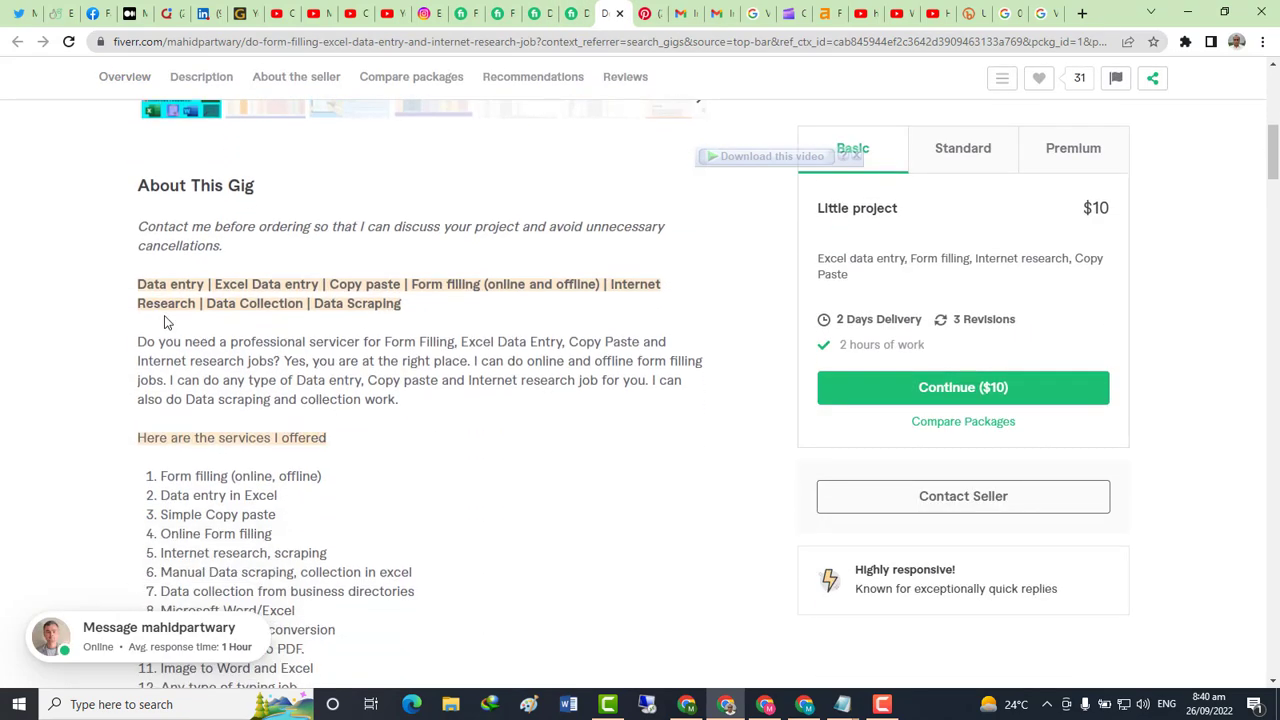
scroll(167, 322, "down", 1)
left_click_drag(137, 261, 413, 321)
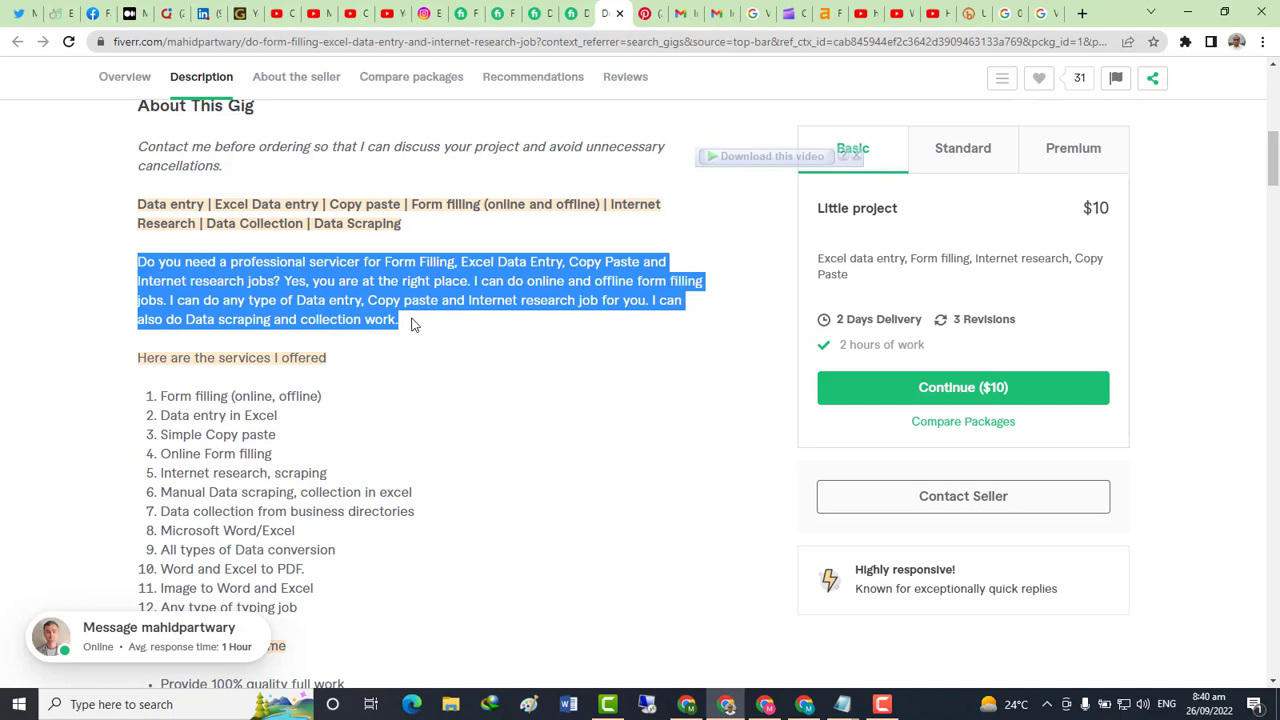
scroll(437, 369, "down", 2)
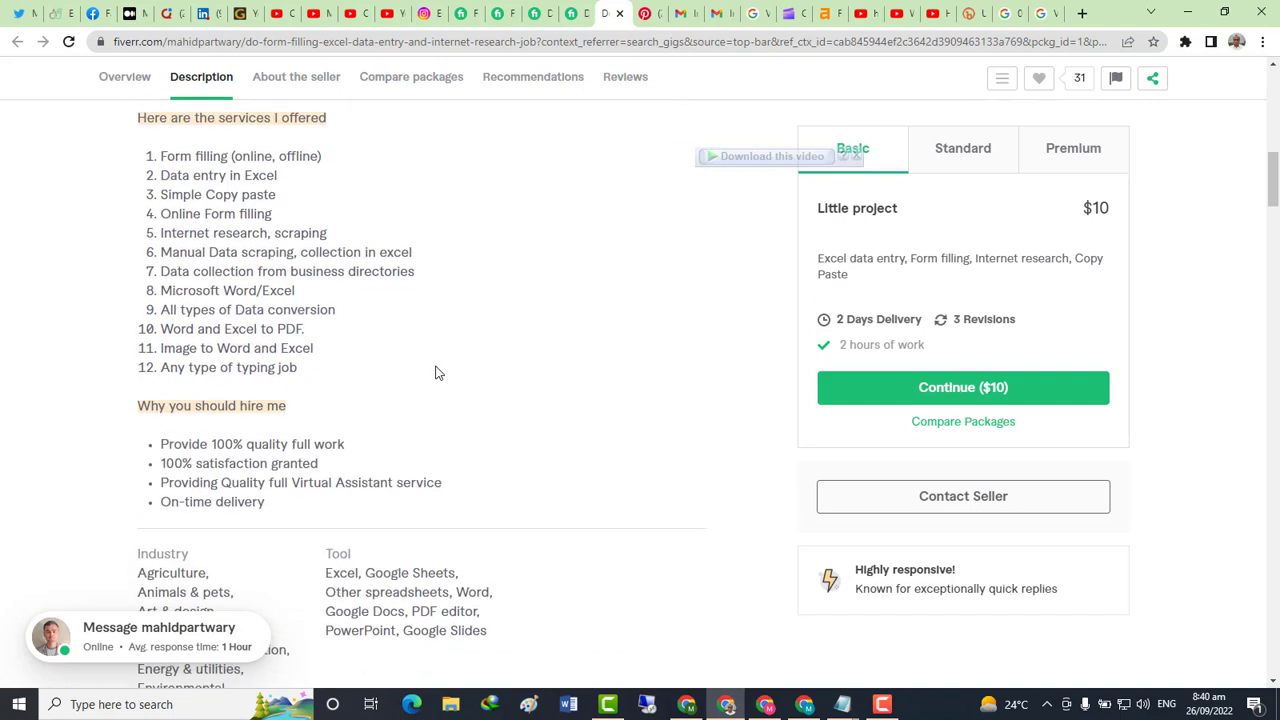
scroll(435, 372, "down", 2)
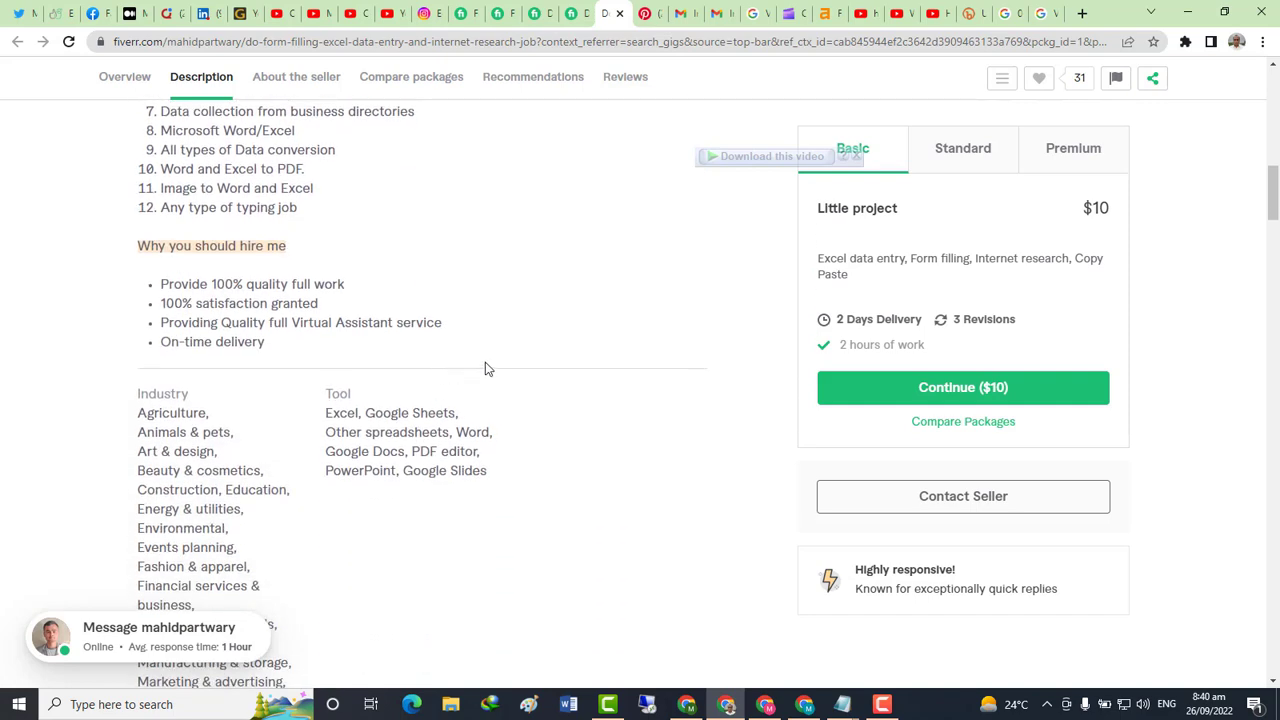
left_click(276, 356, "shift")
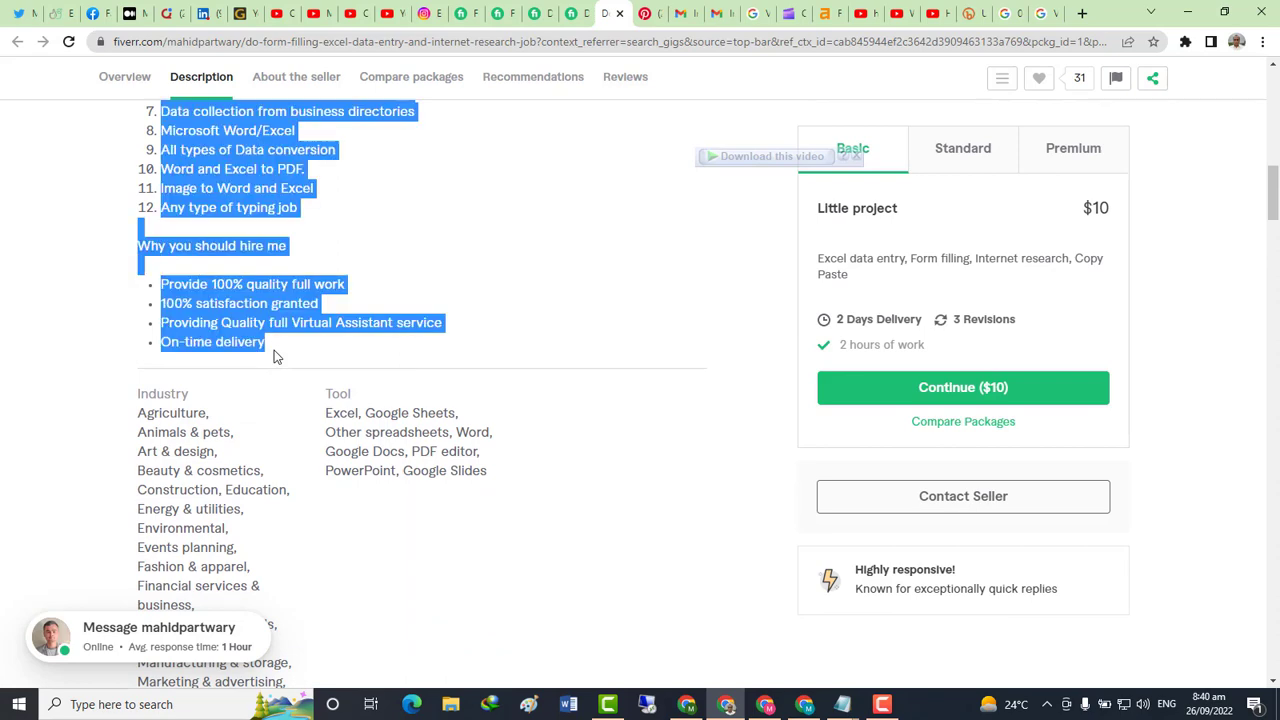
key("alt+Tab")
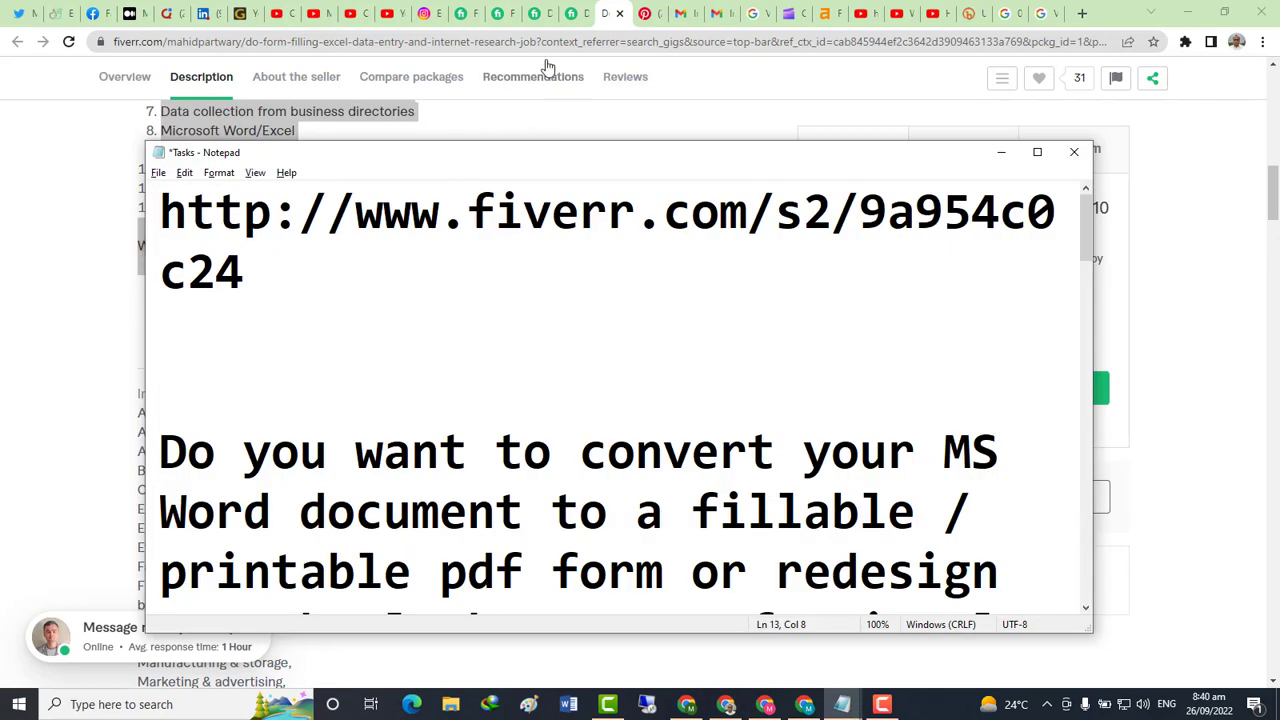
key("alt+Tab")
left_click(466, 16)
Paste the copied form-filling paragraph at the start of the gig description
scroll(394, 420, "down", 2)
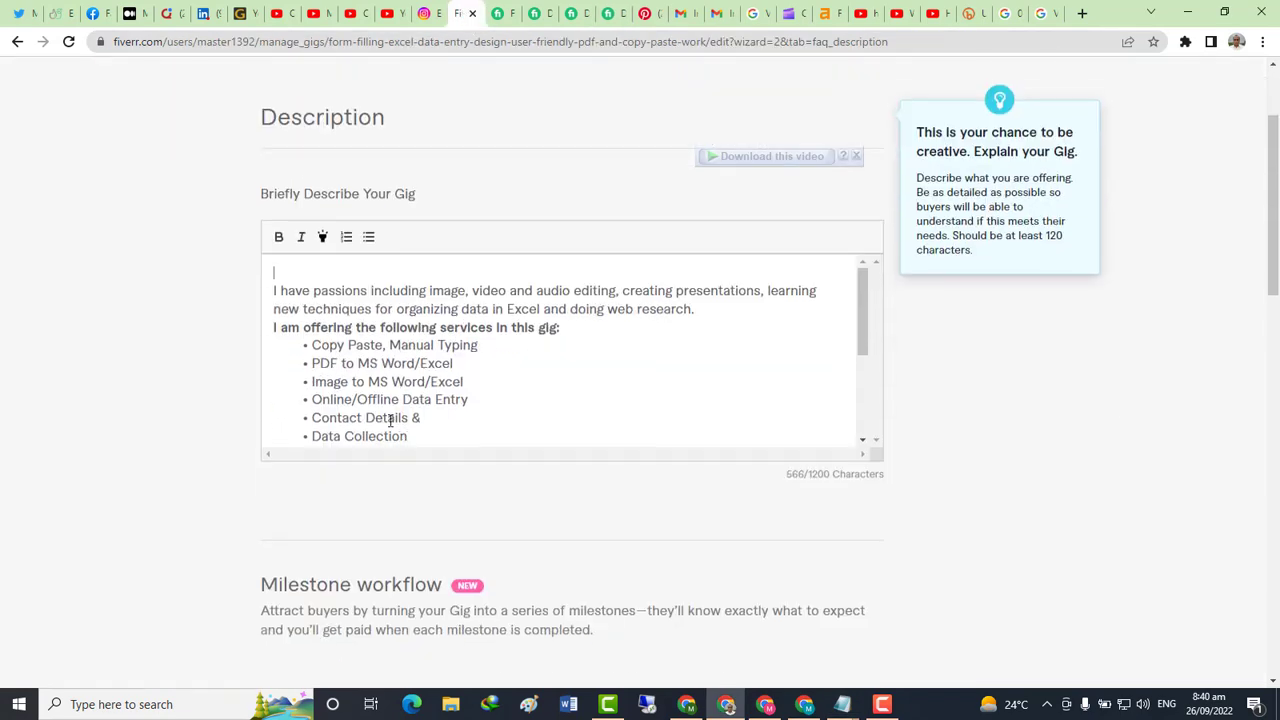
scroll(418, 433, "down", 5)
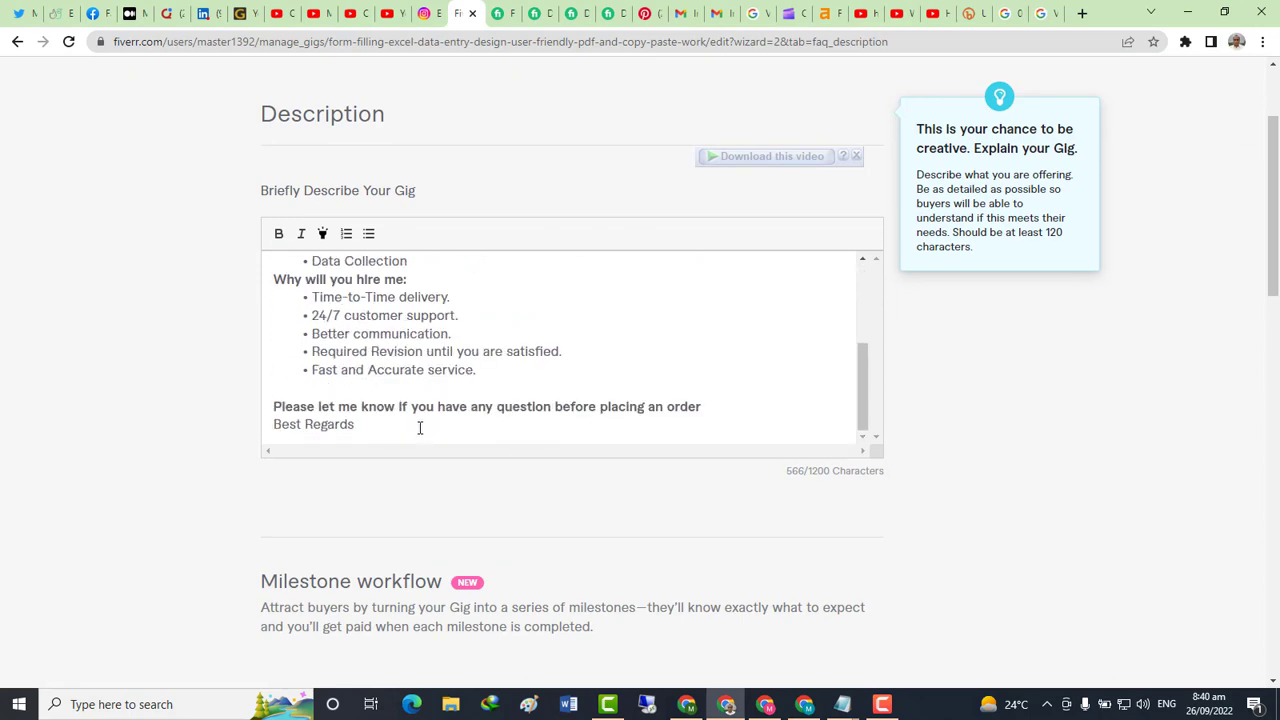
scroll(380, 353, "up", 5)
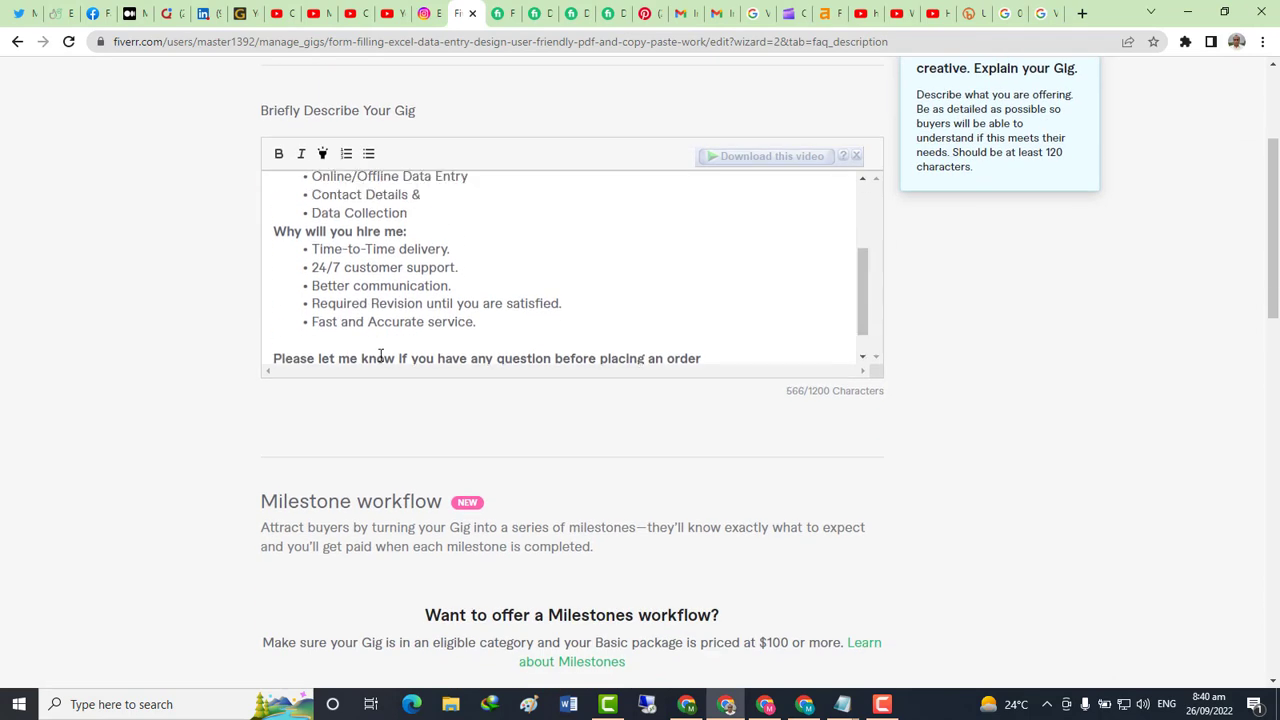
scroll(450, 336, "up", 2)
scroll(450, 337, "up", 1)
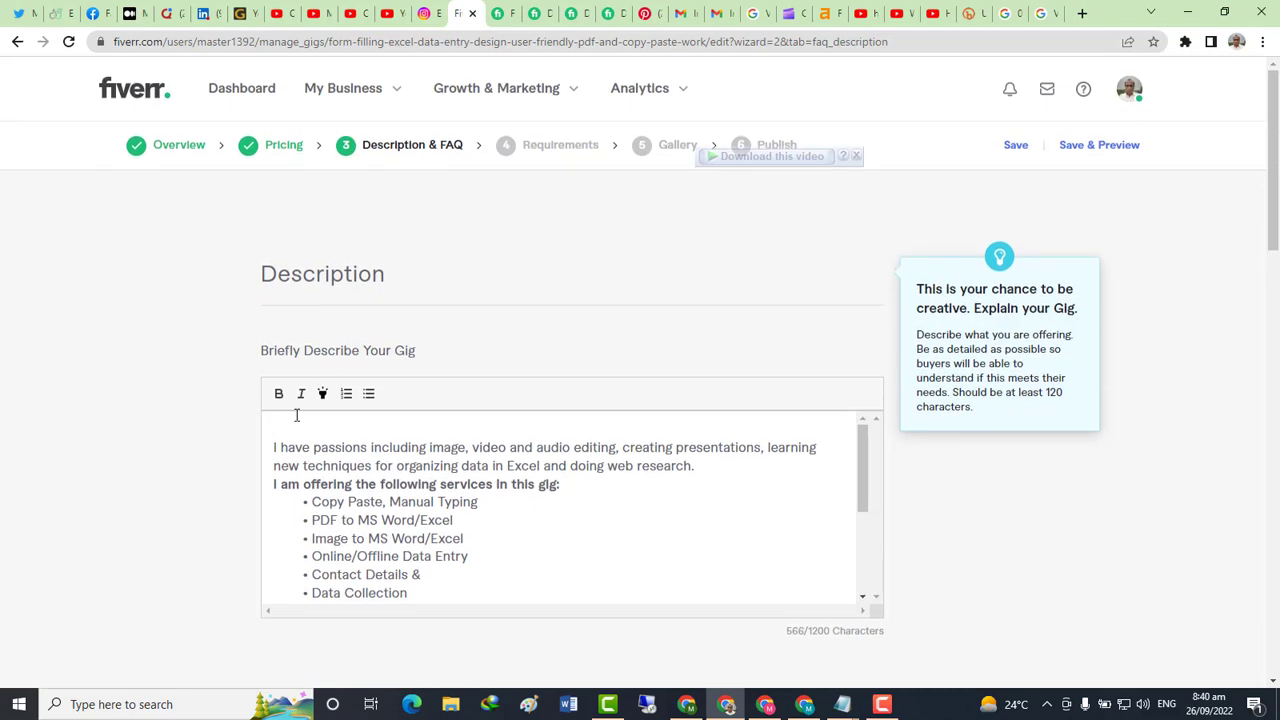
left_click(289, 421)
key("ctrl+v")
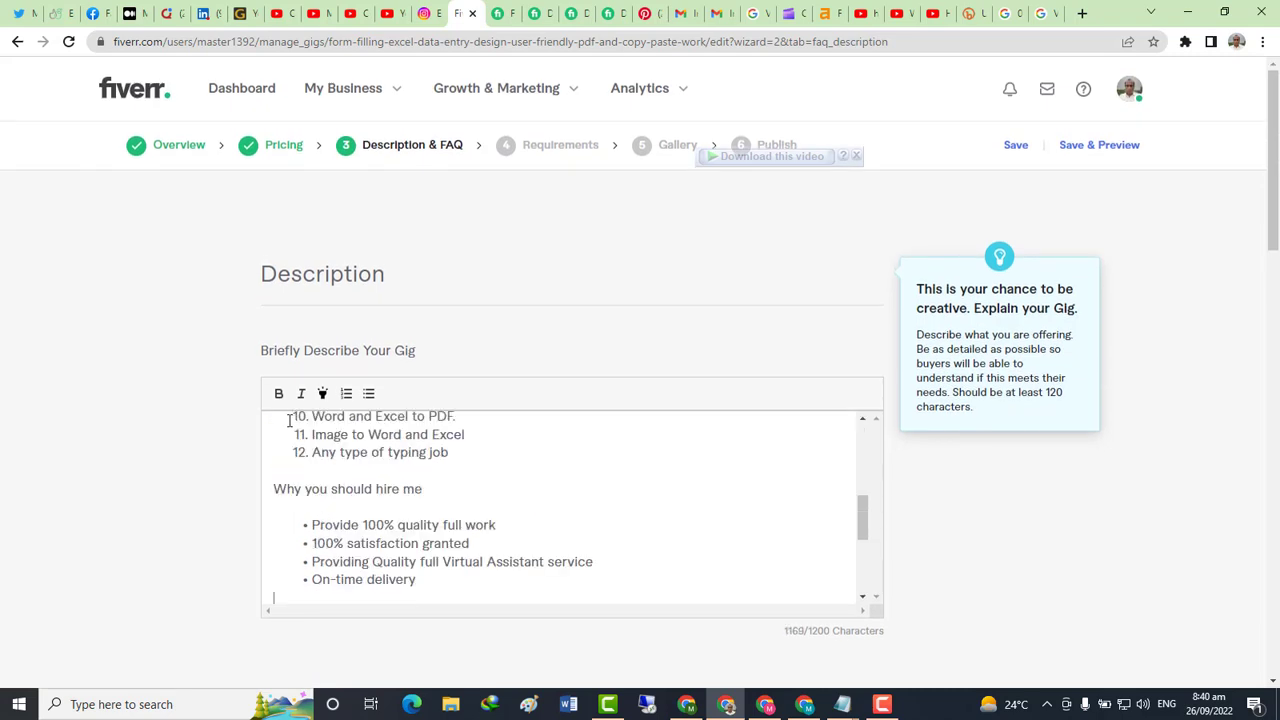
Delete the pasted 'Here are the services I offered' list from the description
scroll(394, 476, "down", 2)
scroll(440, 480, "up", 1)
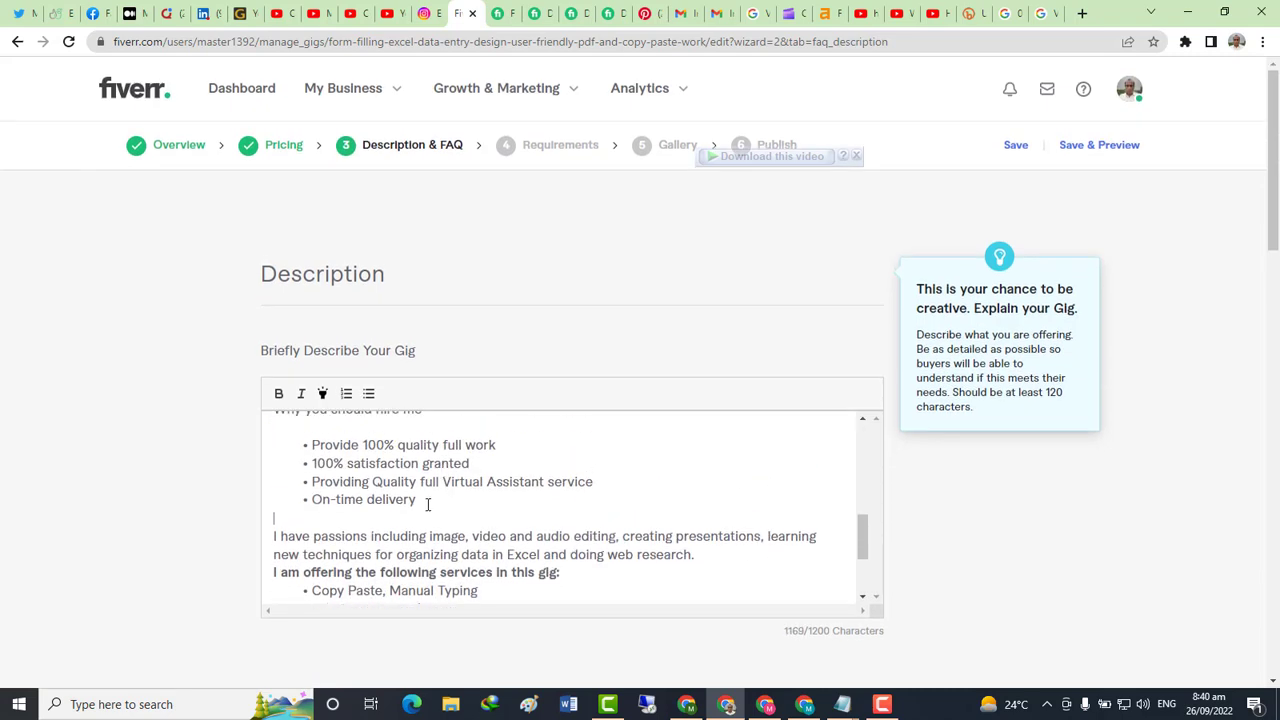
scroll(410, 512, "up", 6)
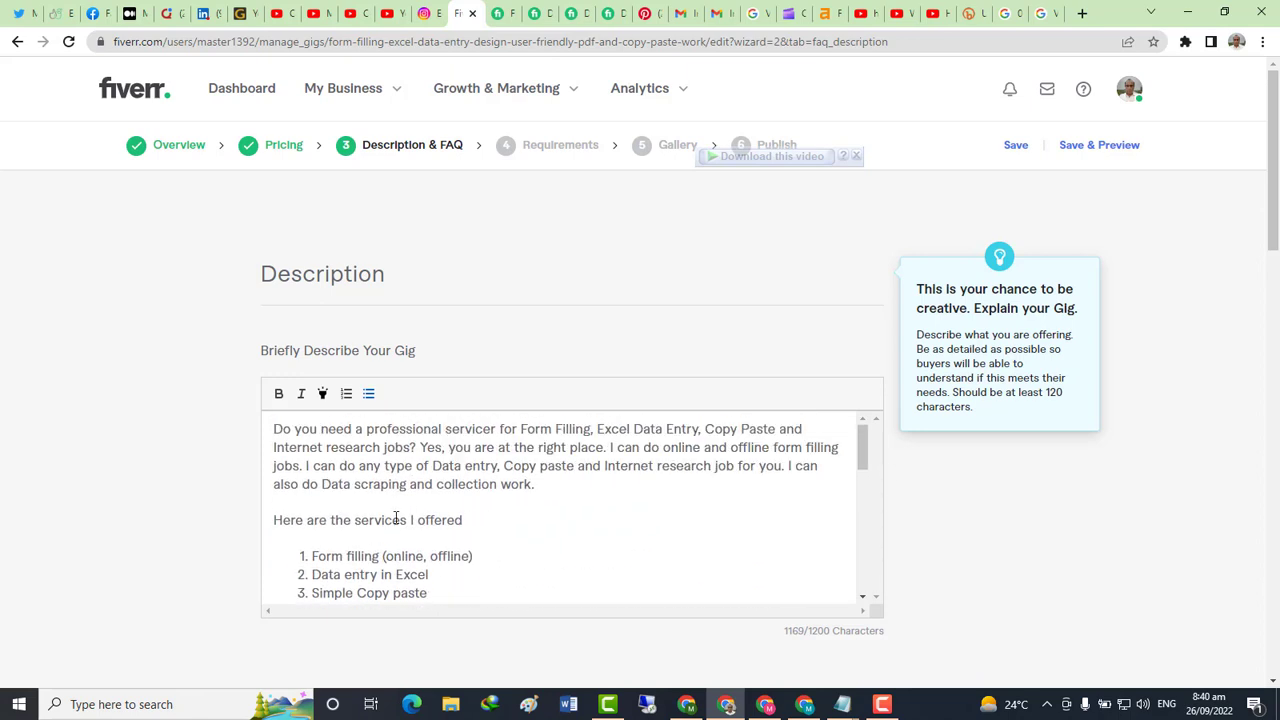
left_click(273, 519)
key("ctrl+shift+End")
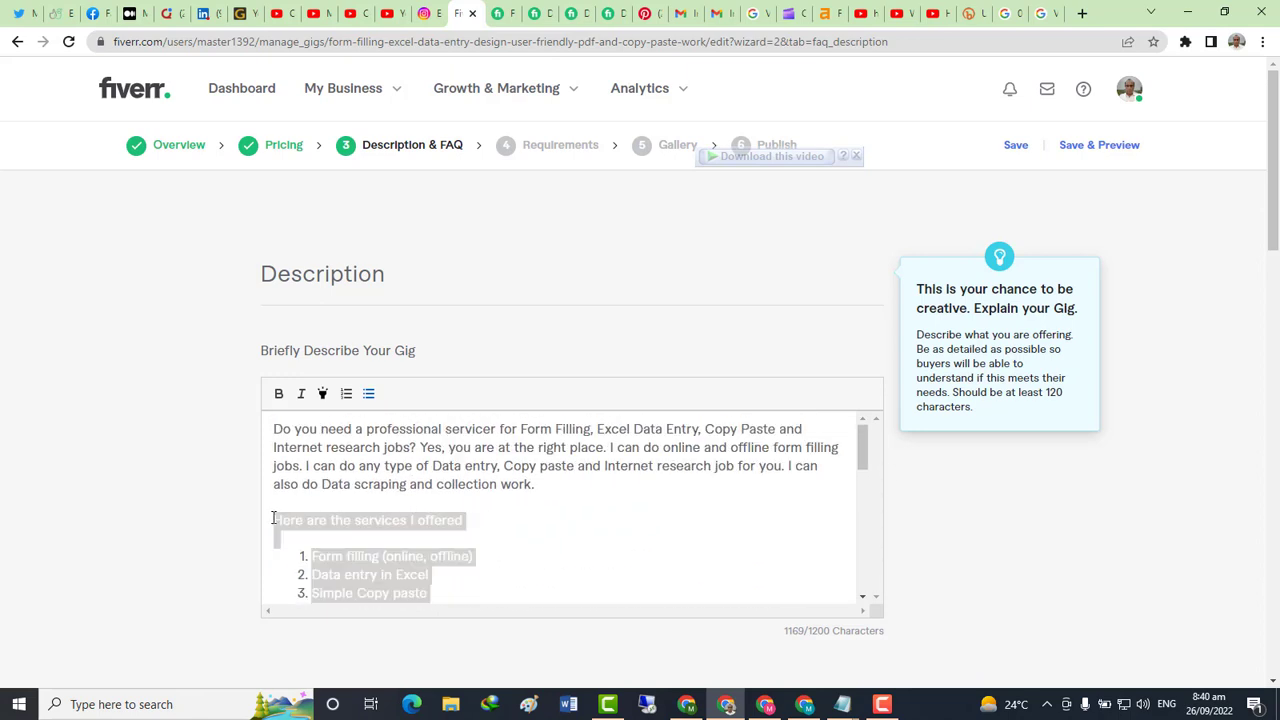
key("BackSpace")
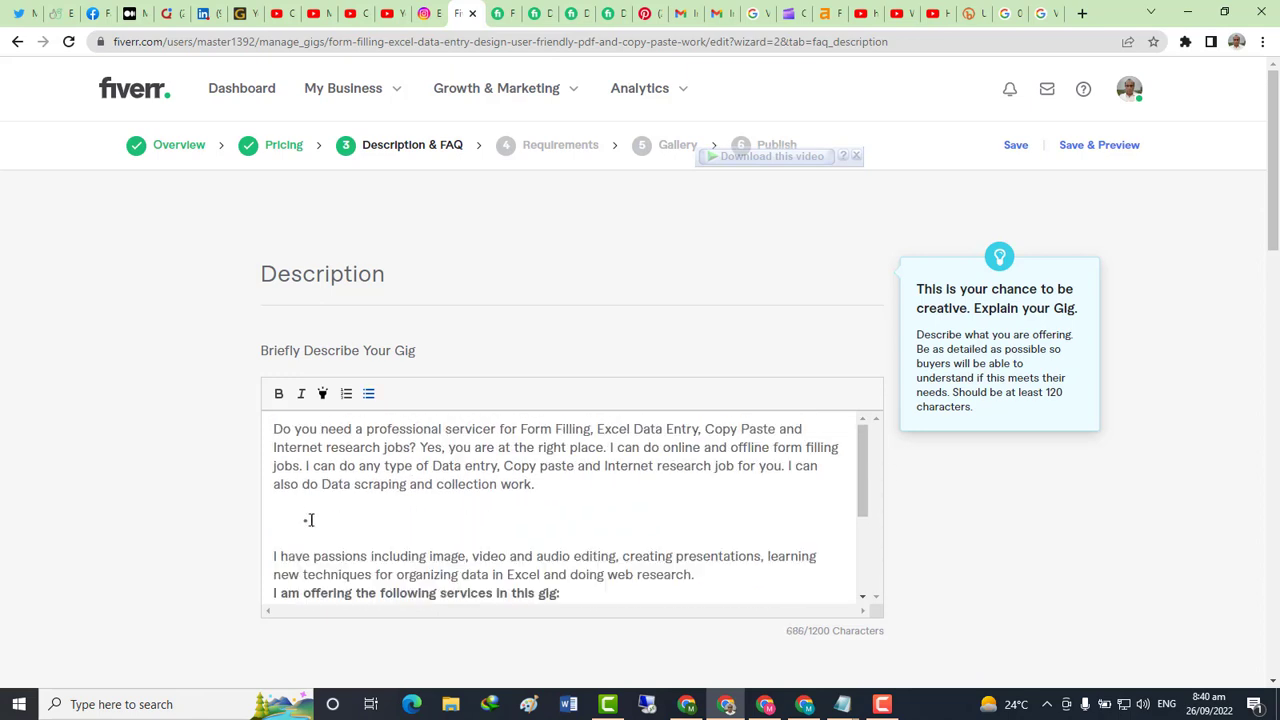
scroll(753, 520, "down", 3)
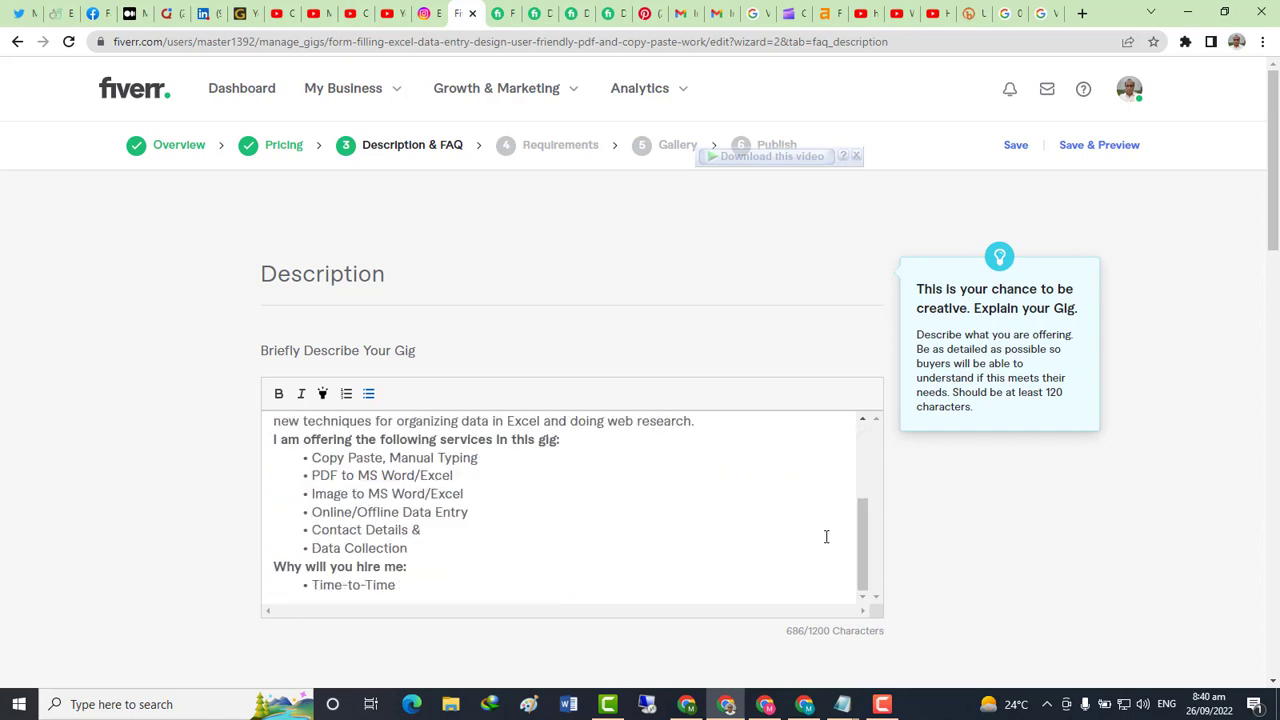
left_click(893, 557)
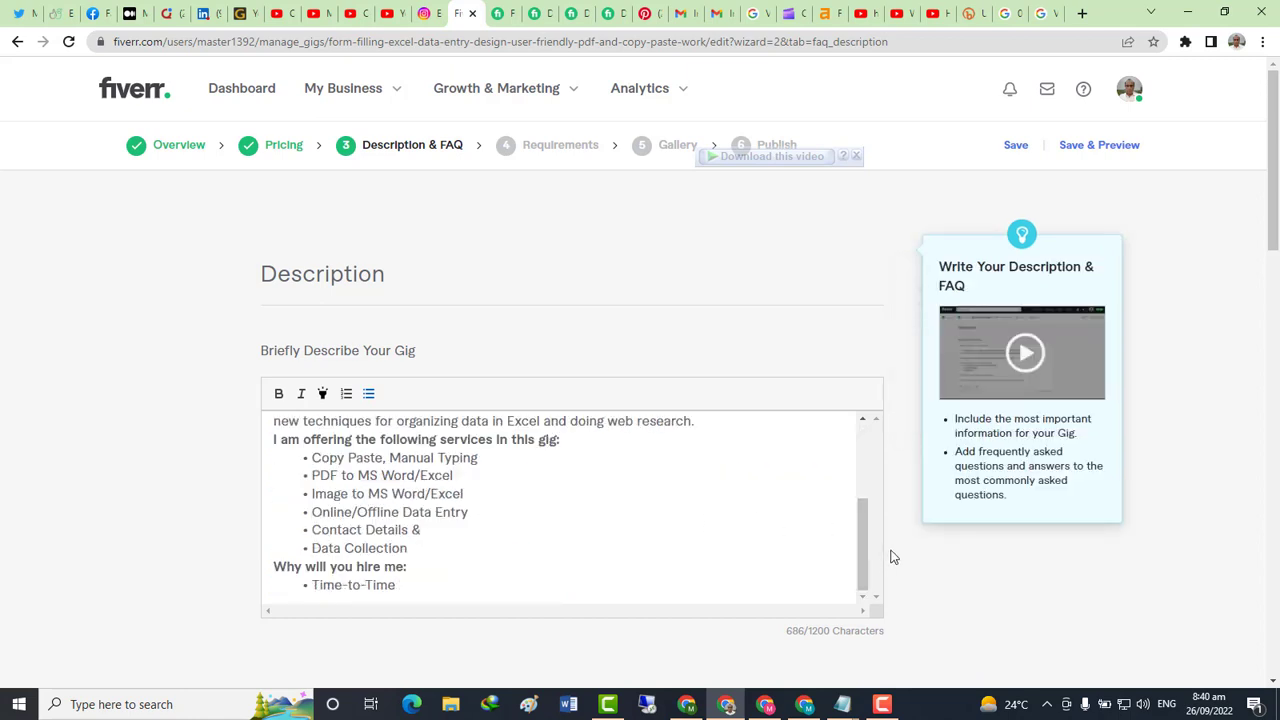
left_click(369, 528)
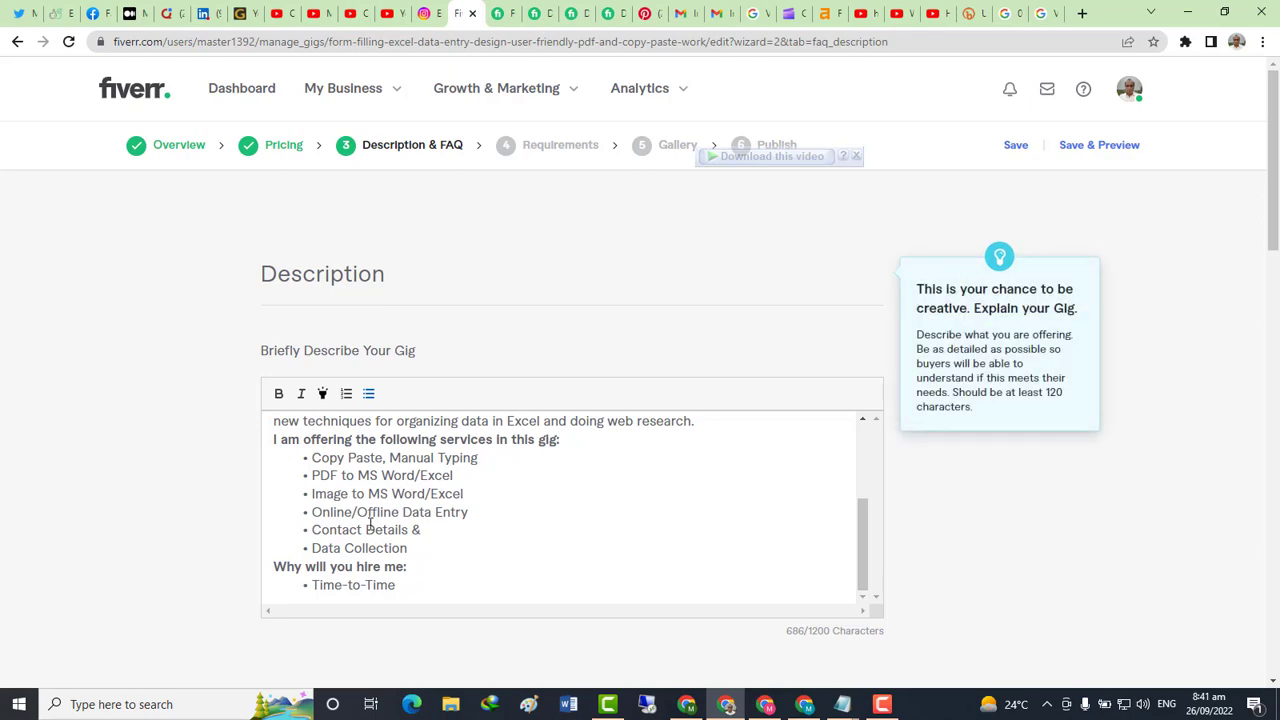
Remove the blank line after the opening paragraph and start a new line after Time-to-Time
scroll(437, 386, "down", 3)
scroll(485, 297, "up", 4)
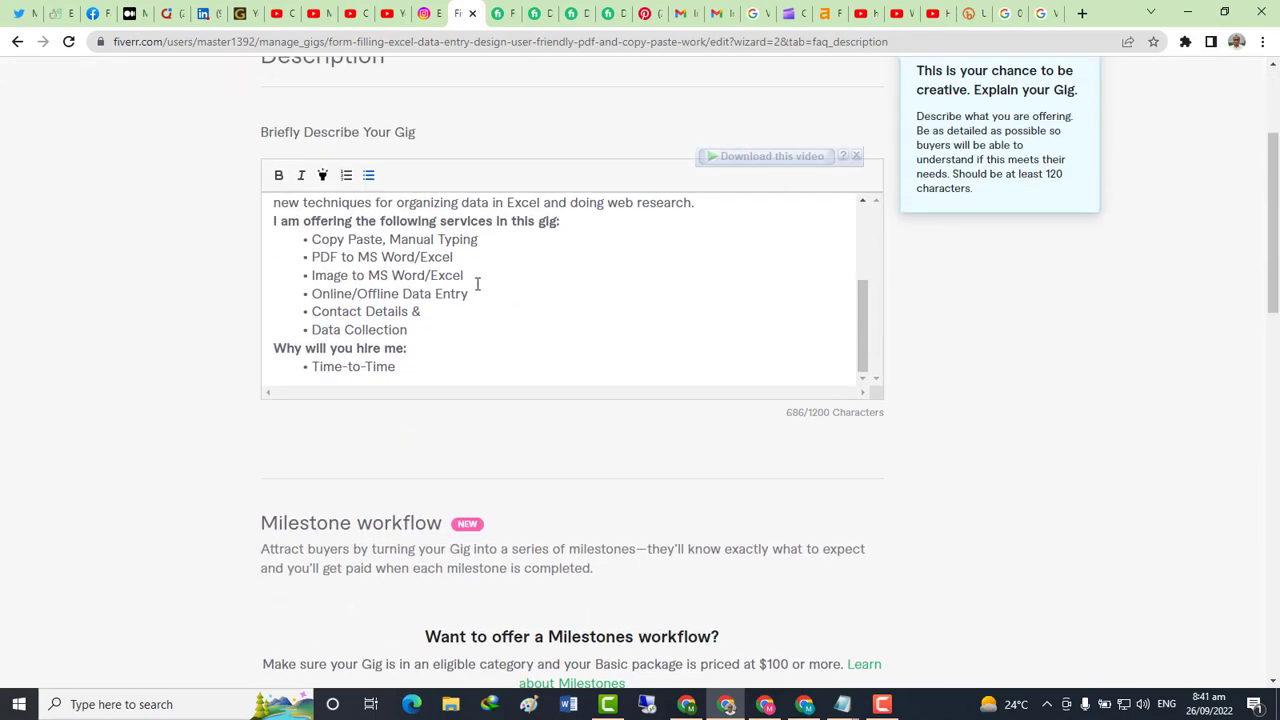
scroll(587, 479, "up", 3)
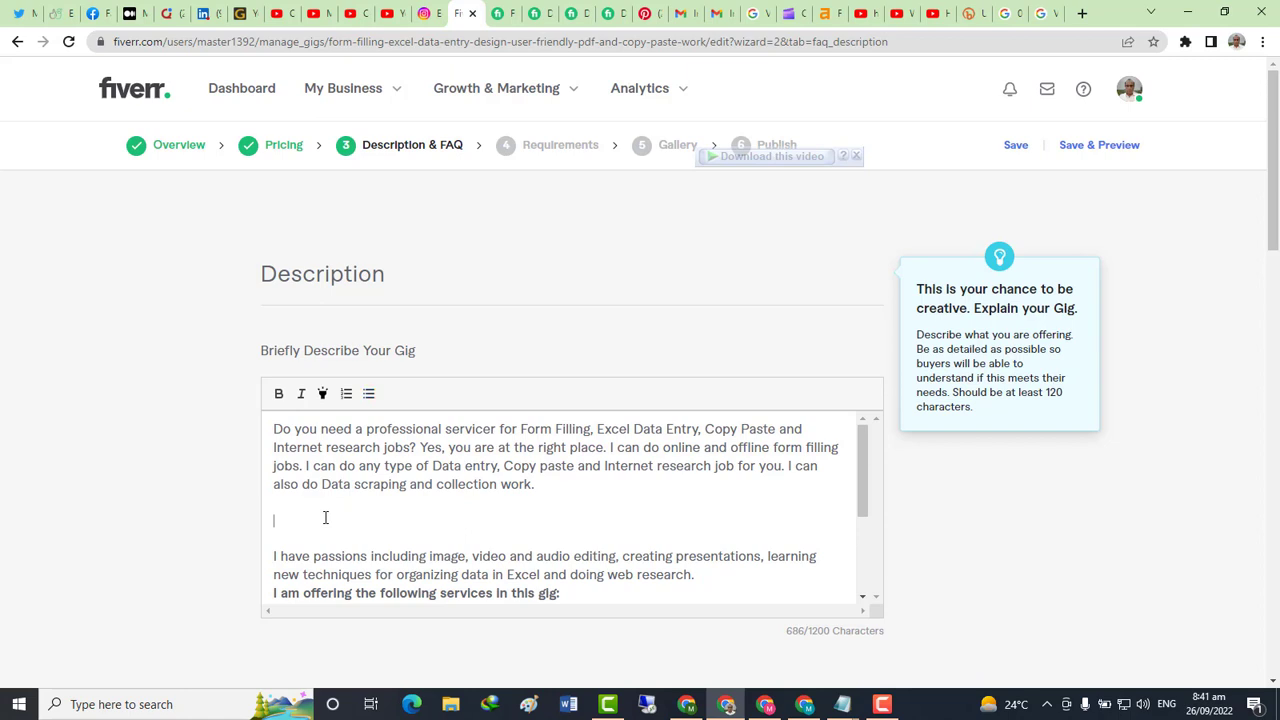
key("BackSpace")
key("BackSpace")
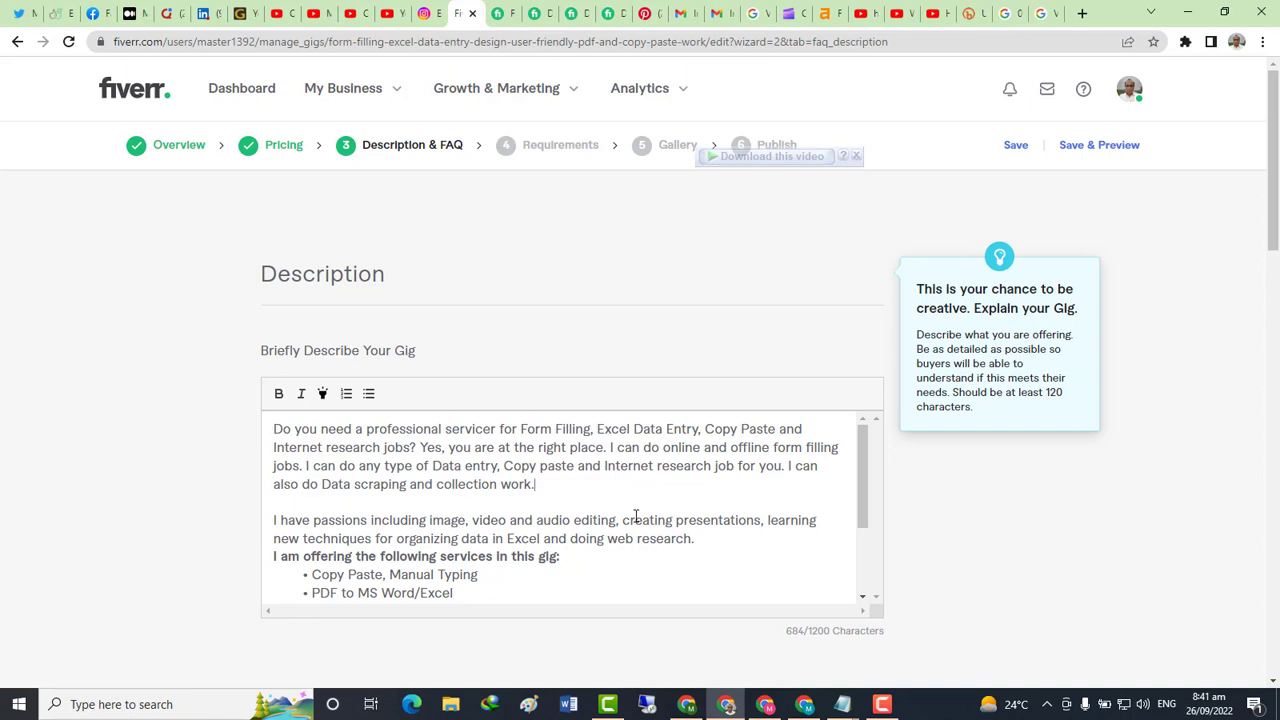
scroll(590, 530, "down", 1)
scroll(538, 544, "down", 1)
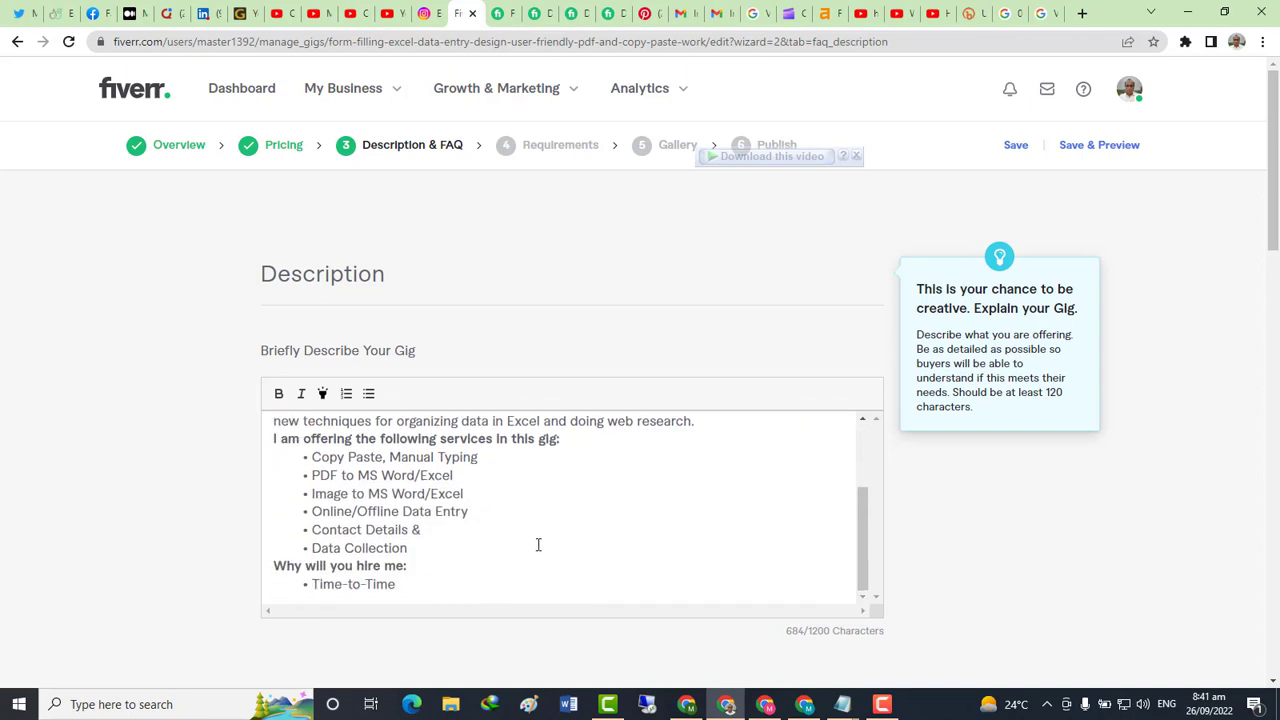
scroll(538, 544, "down", 2)
scroll(549, 400, "down", 2)
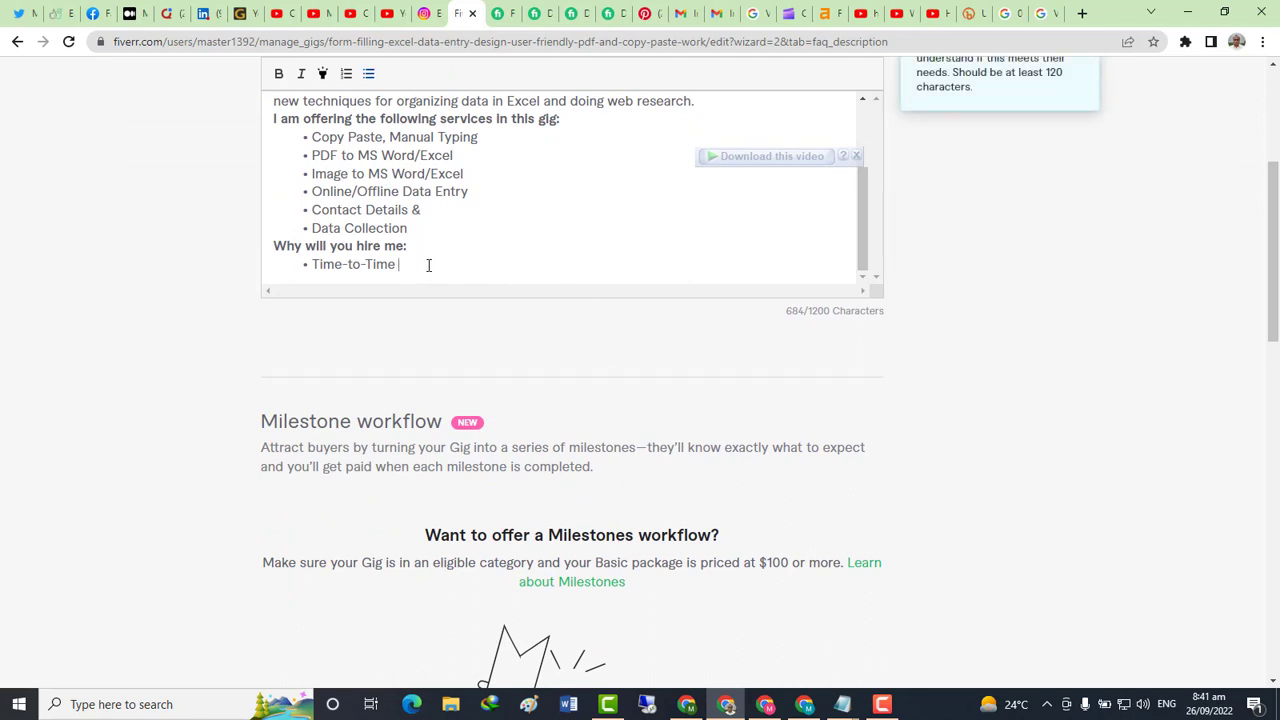
key("Return")
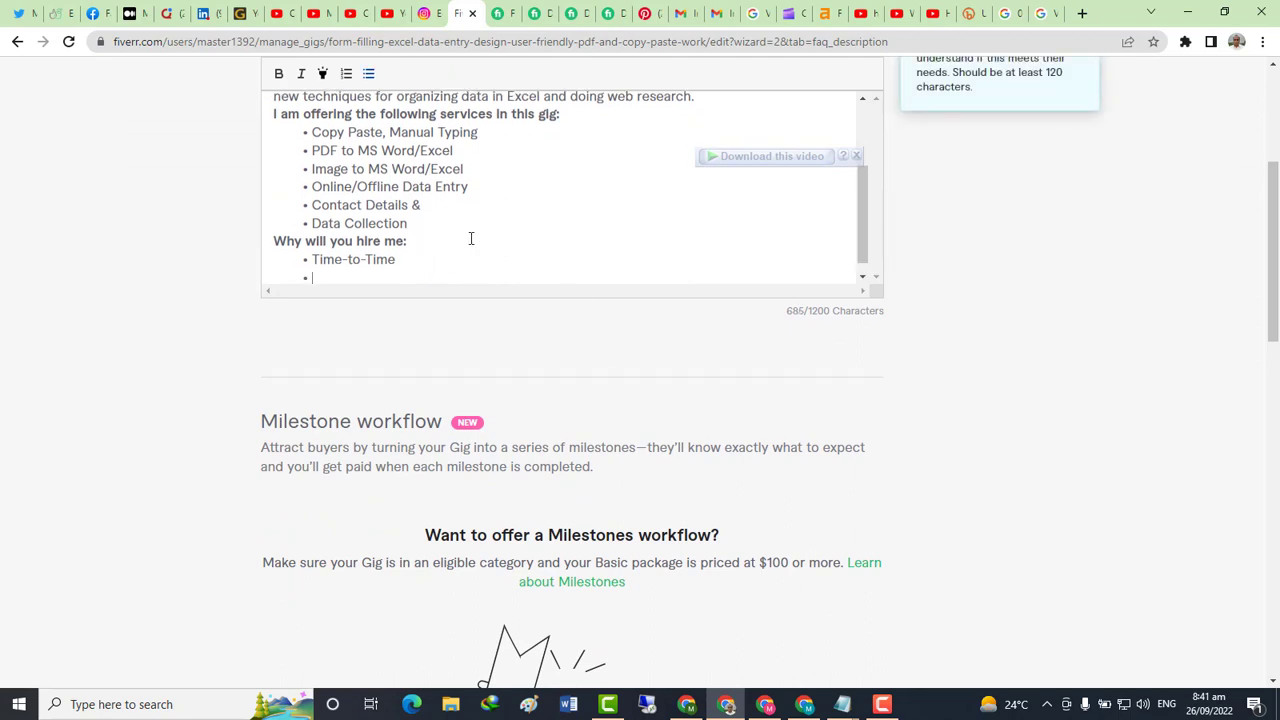
Copy another seller's points from 24/7 customer support through Best Regards and paste them after Time-to-Time
left_click(577, 14)
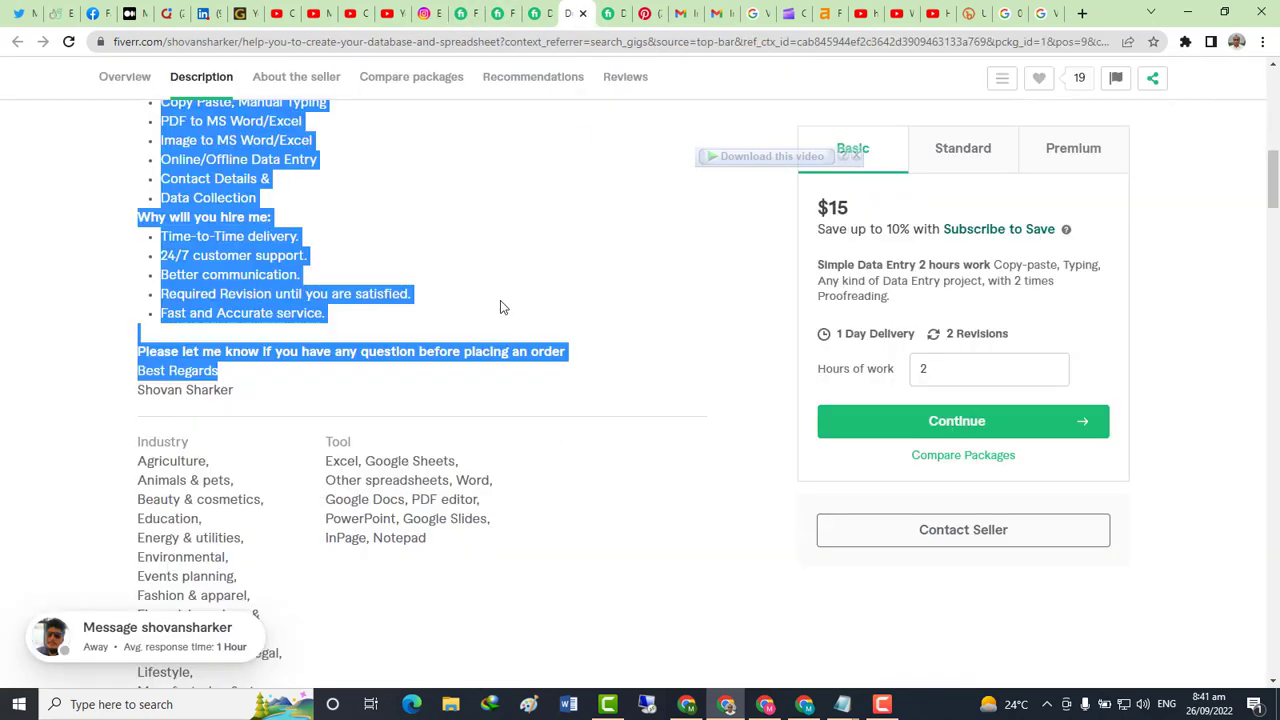
left_click(484, 259)
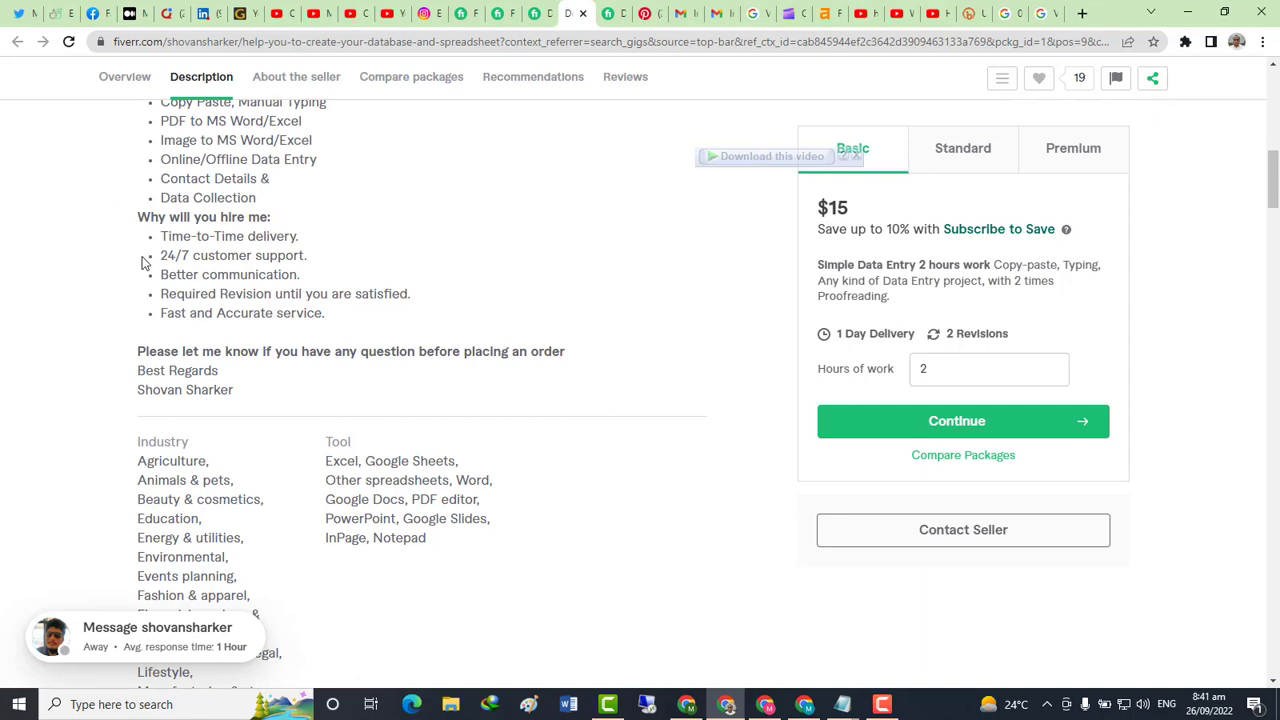
left_click_drag(147, 262, 237, 376)
key("alt+Tab")
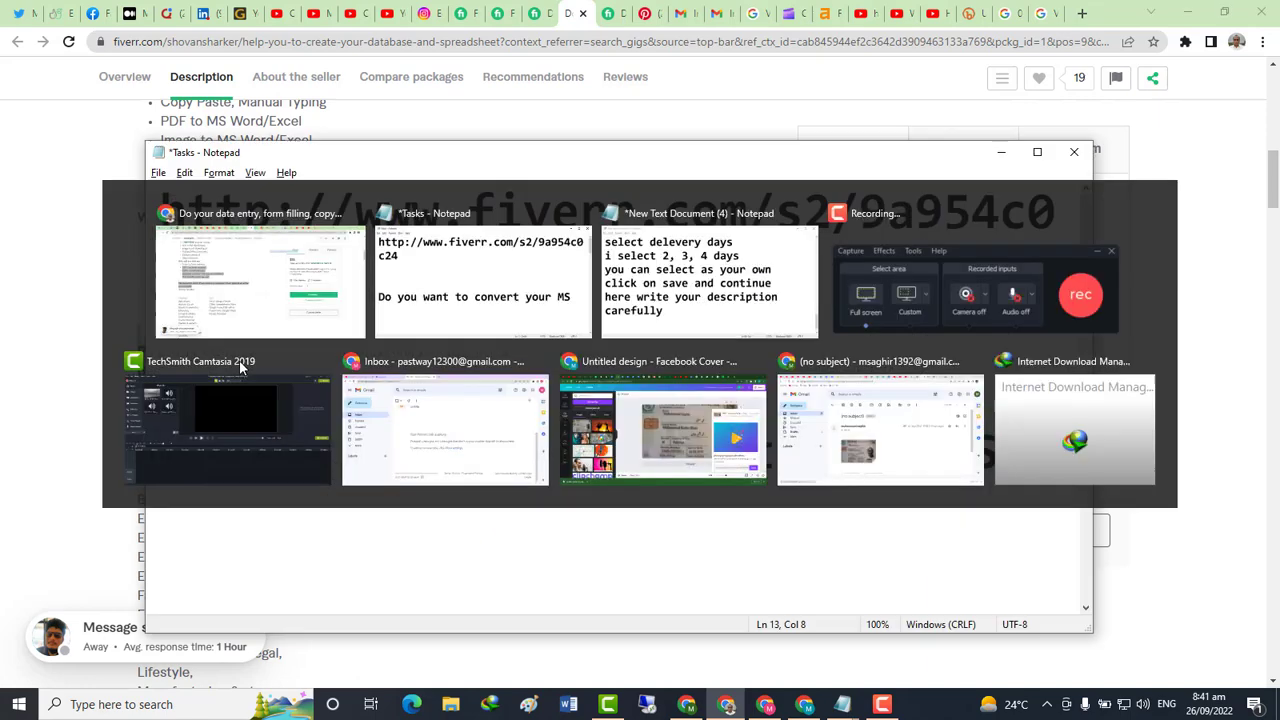
key("alt+Tab")
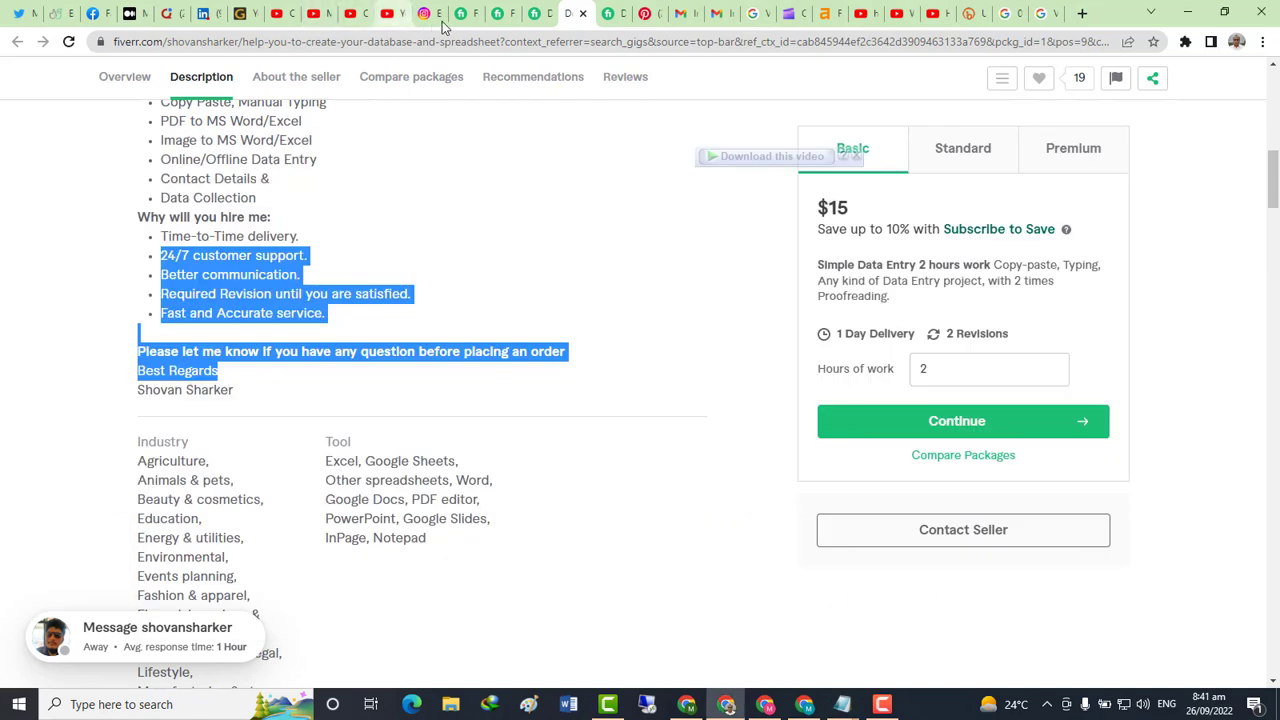
left_click(458, 13)
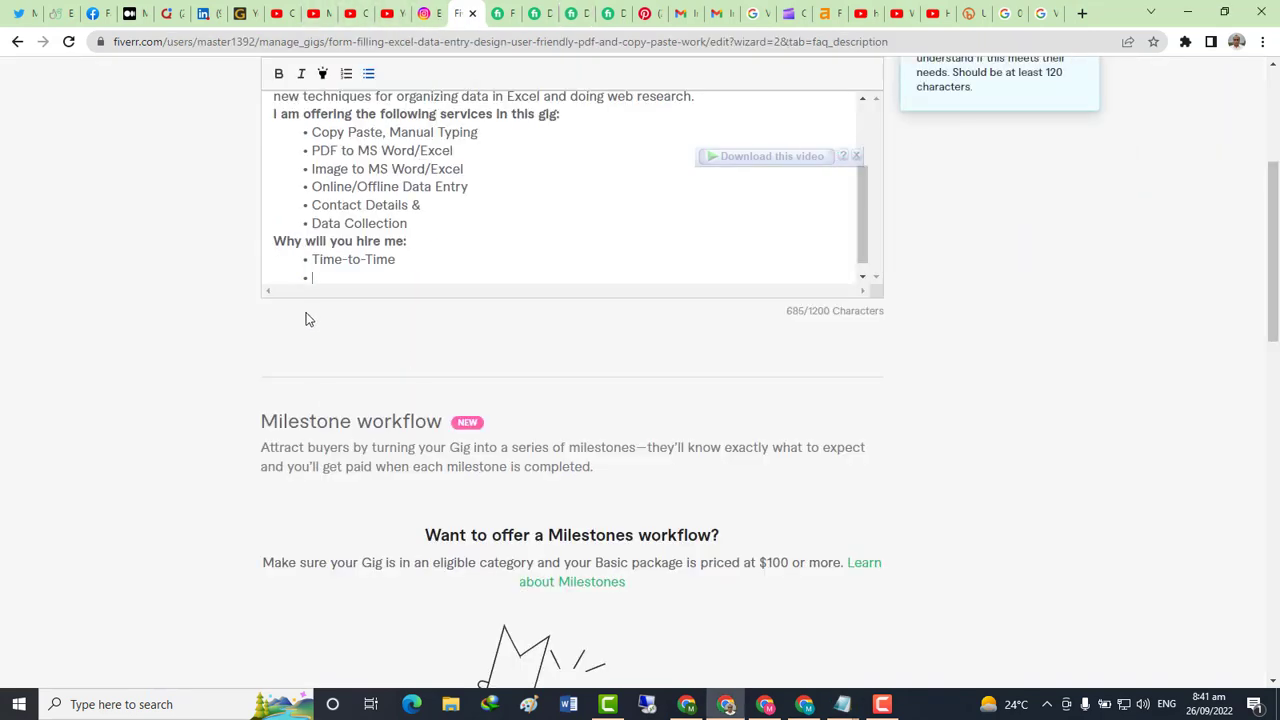
type("24/7 customer support. Better communication. Required Revision until you are satisfied. Fast and Accurate service.  Please let me know If you have any question before placing an order Best Regards")
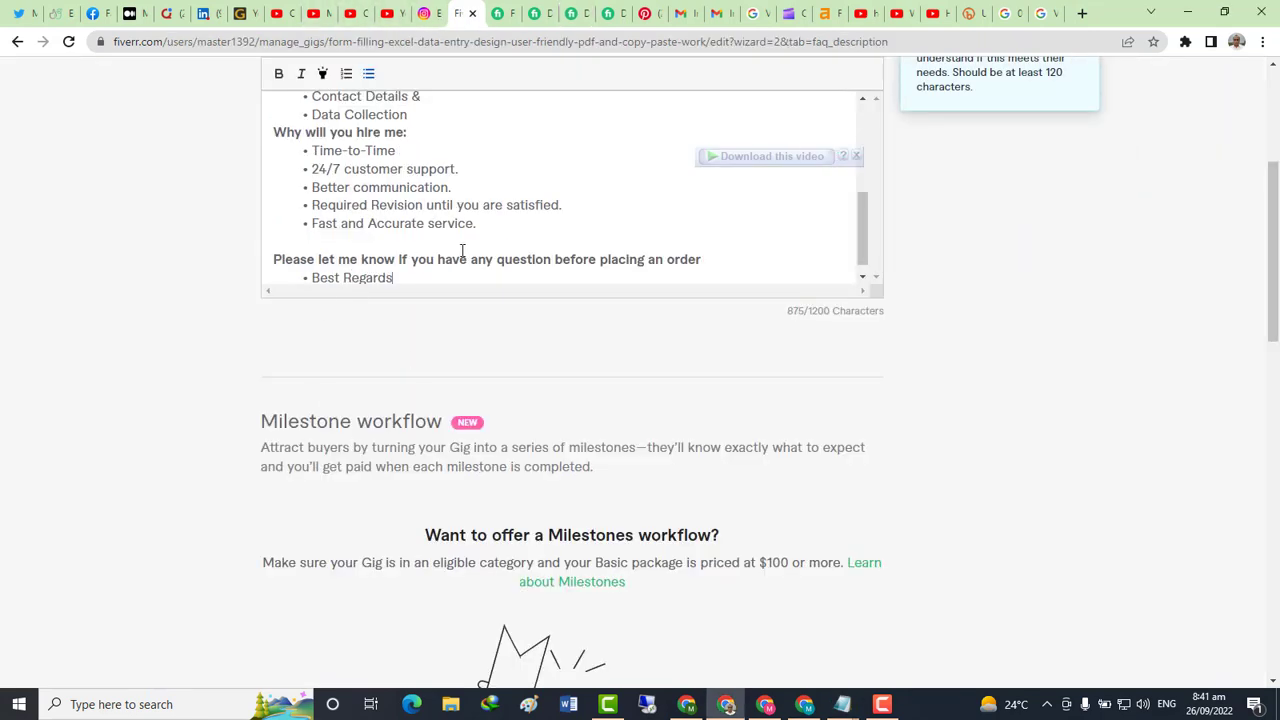
Add the seller's name on a new line beneath Best Regards
scroll(462, 272, "up", 1)
scroll(548, 229, "up", 1)
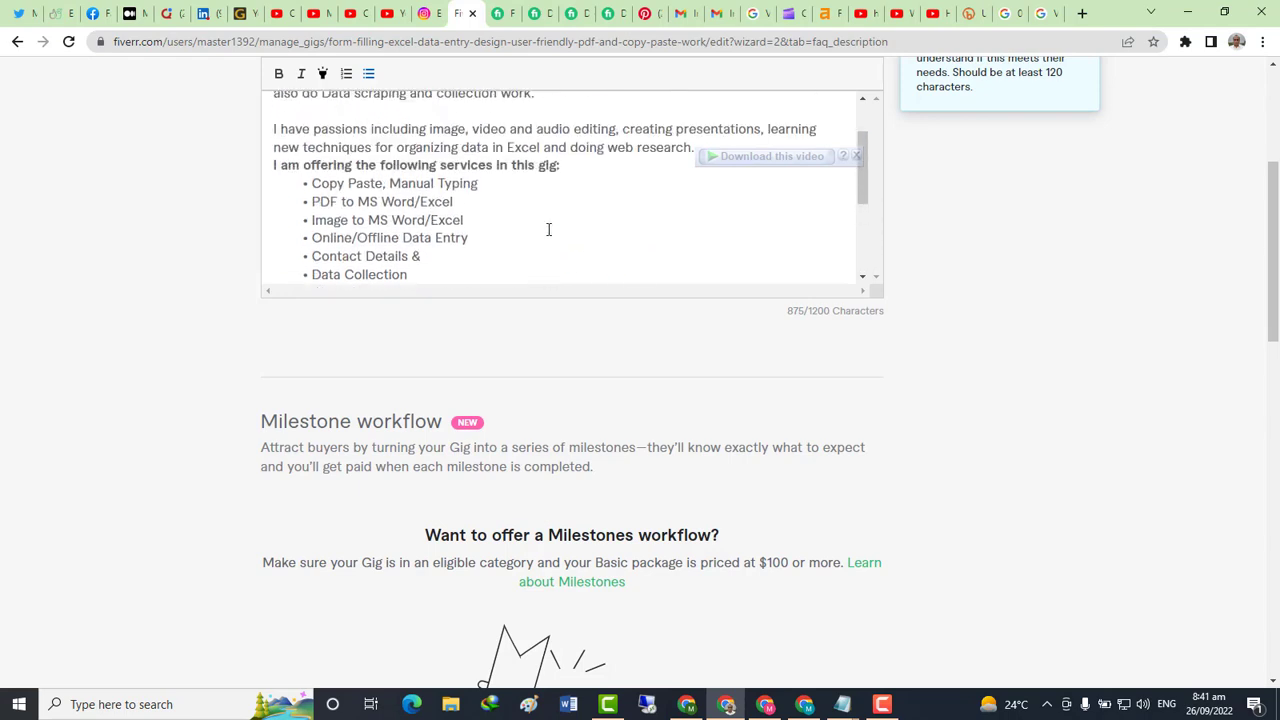
scroll(548, 229, "down", 2)
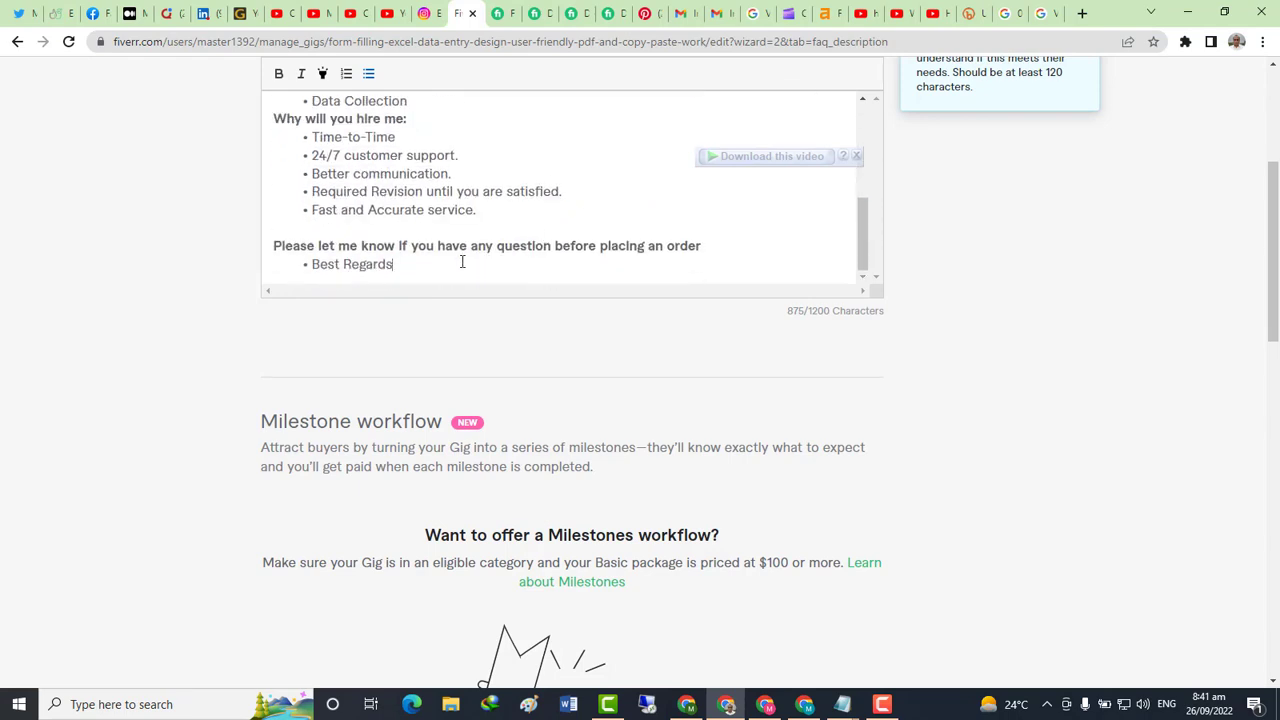
key("Return")
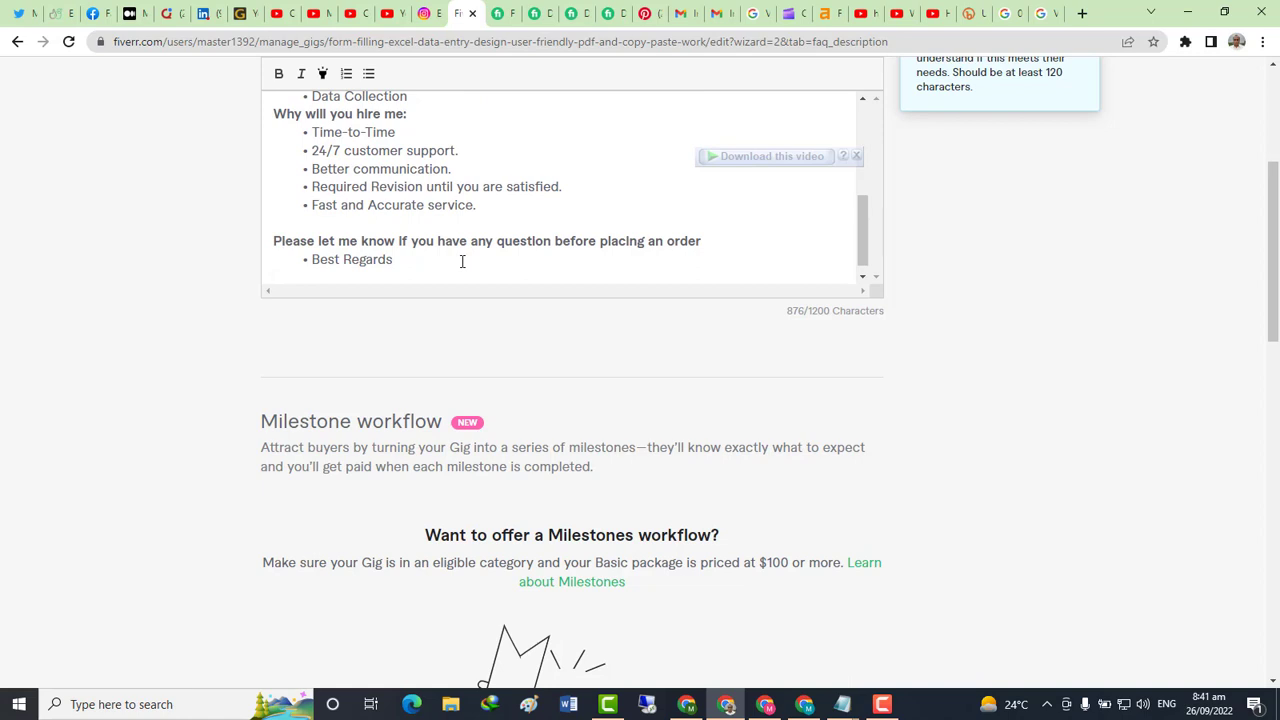
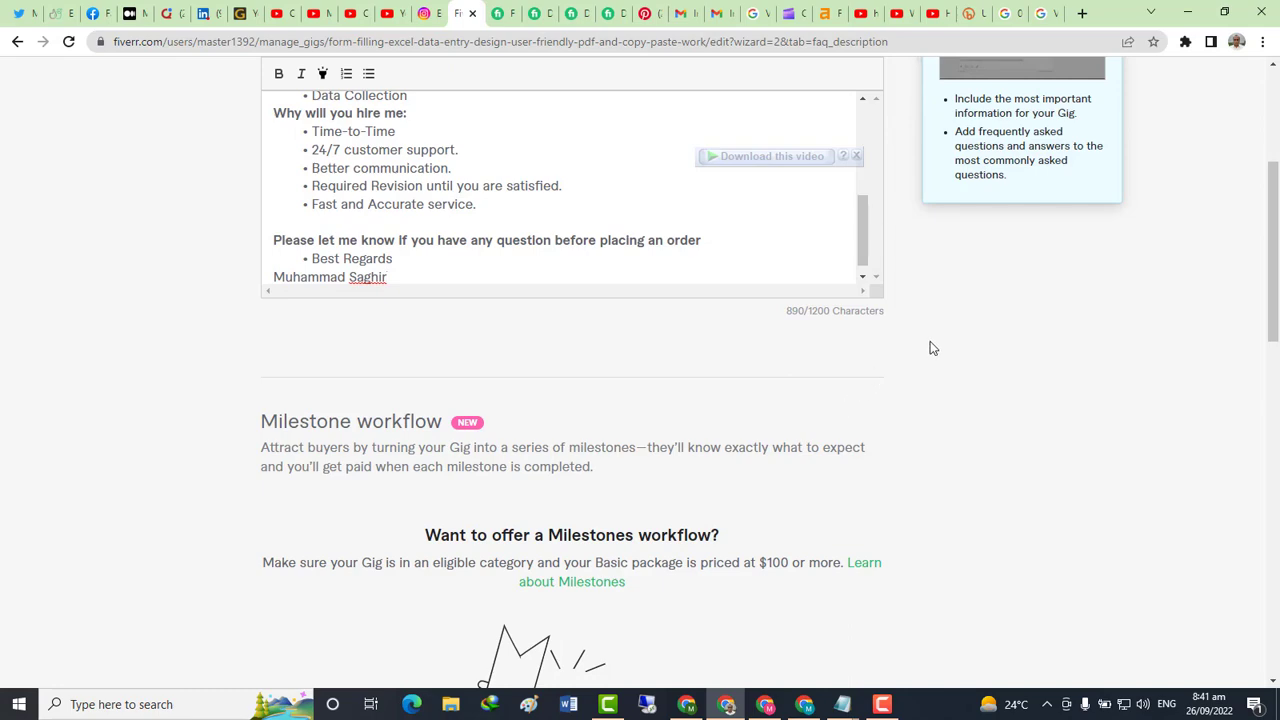
scroll(625, 388, "down", 8)
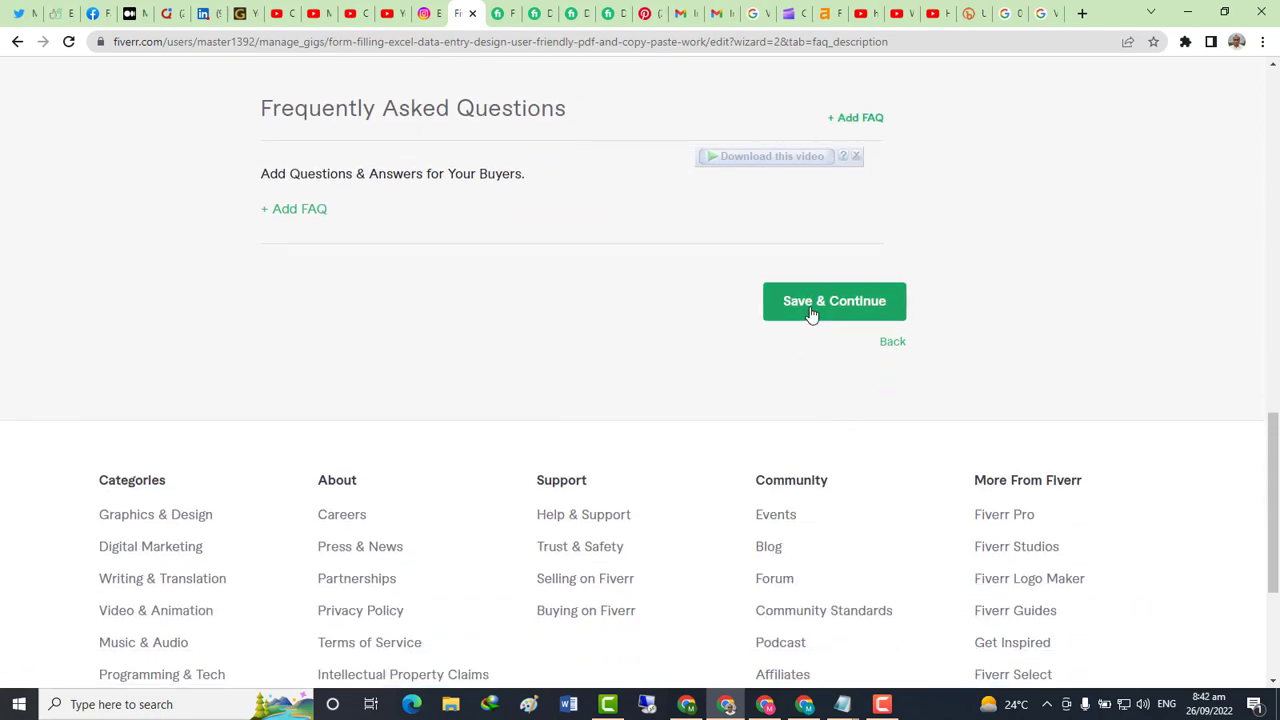
scroll(572, 384, "up", 1)
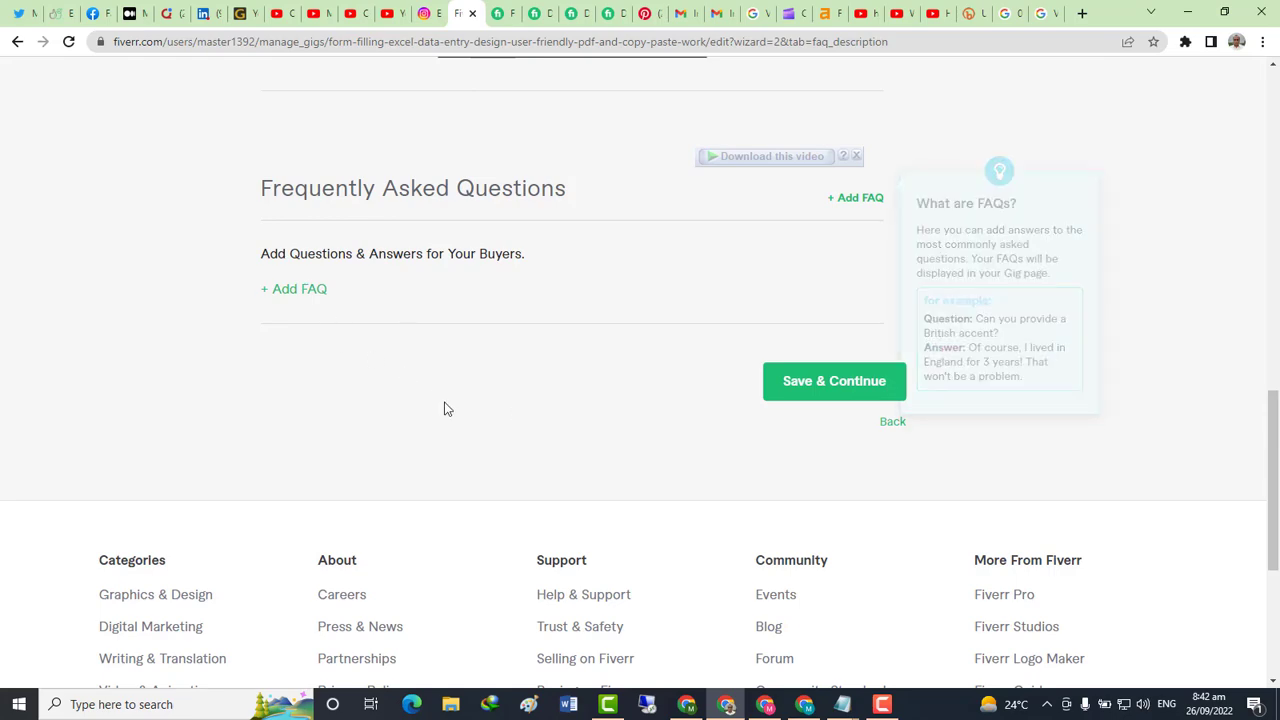
key("alt+Tab")
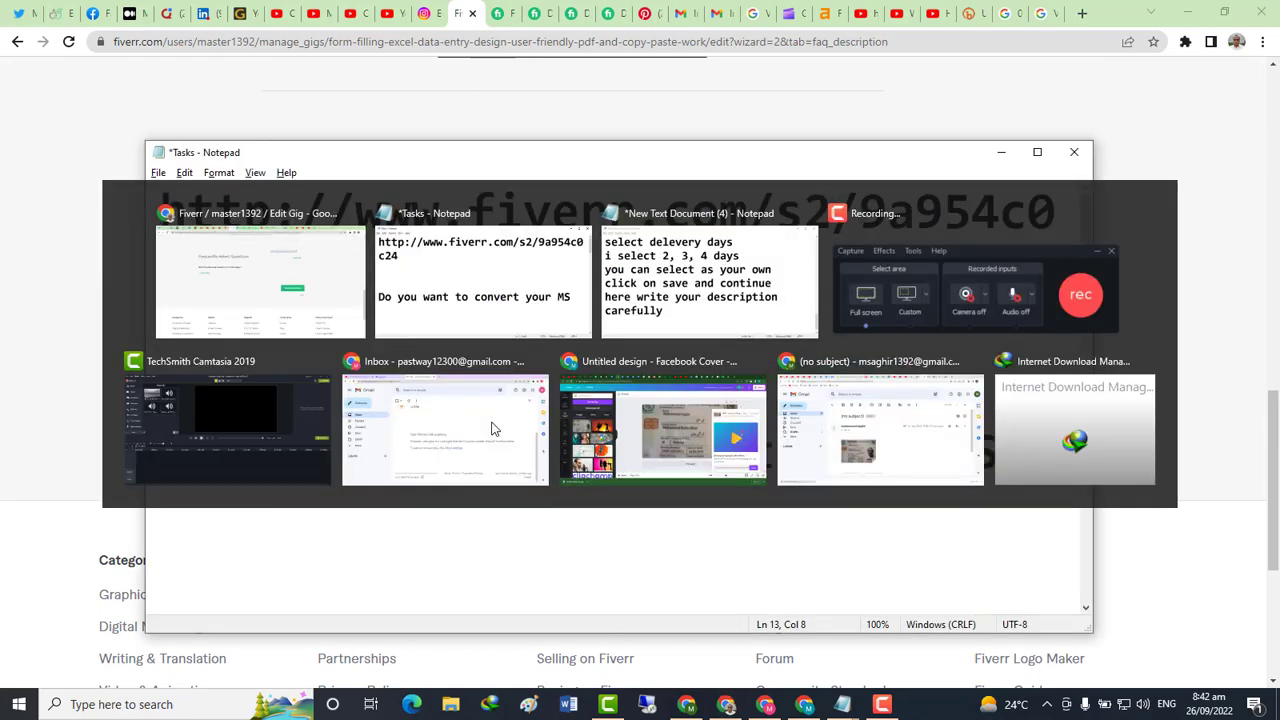
Add the lines 'you can add as many things as you like' and 'click on save and continue' to the notes
key("alt+Tab")
key("alt+Tab")
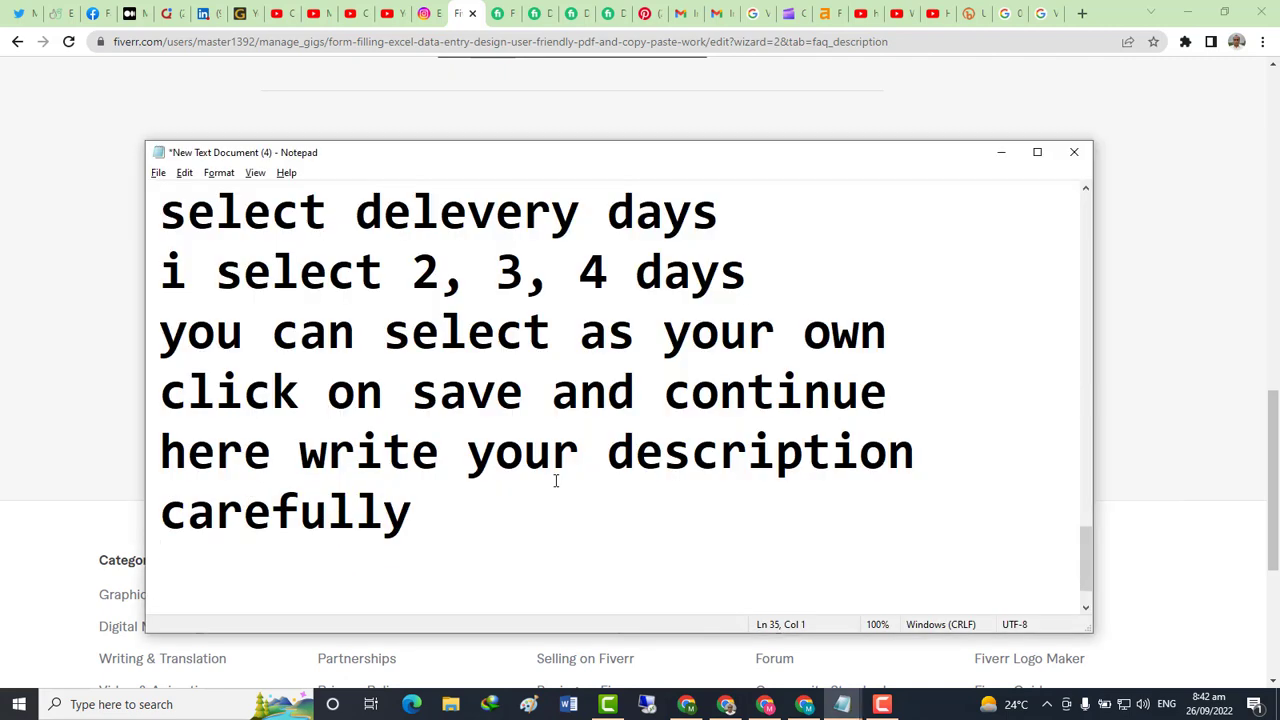
type("you ")
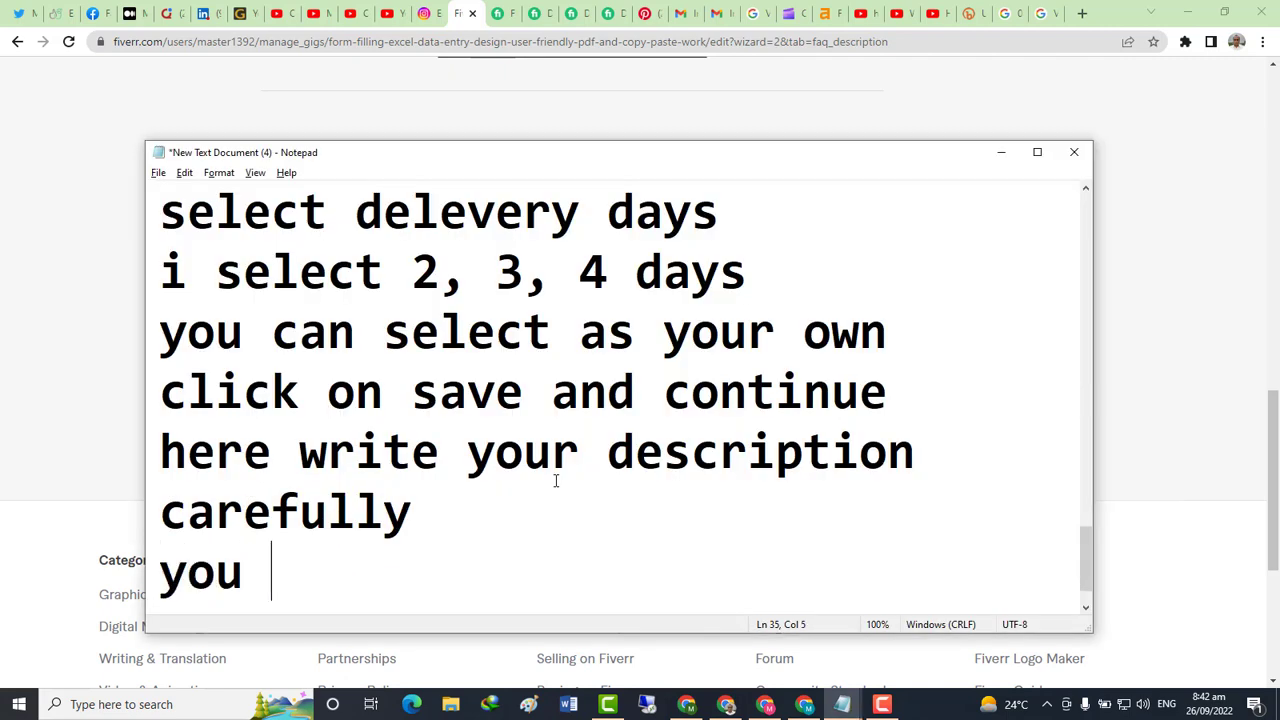
type("can ad")
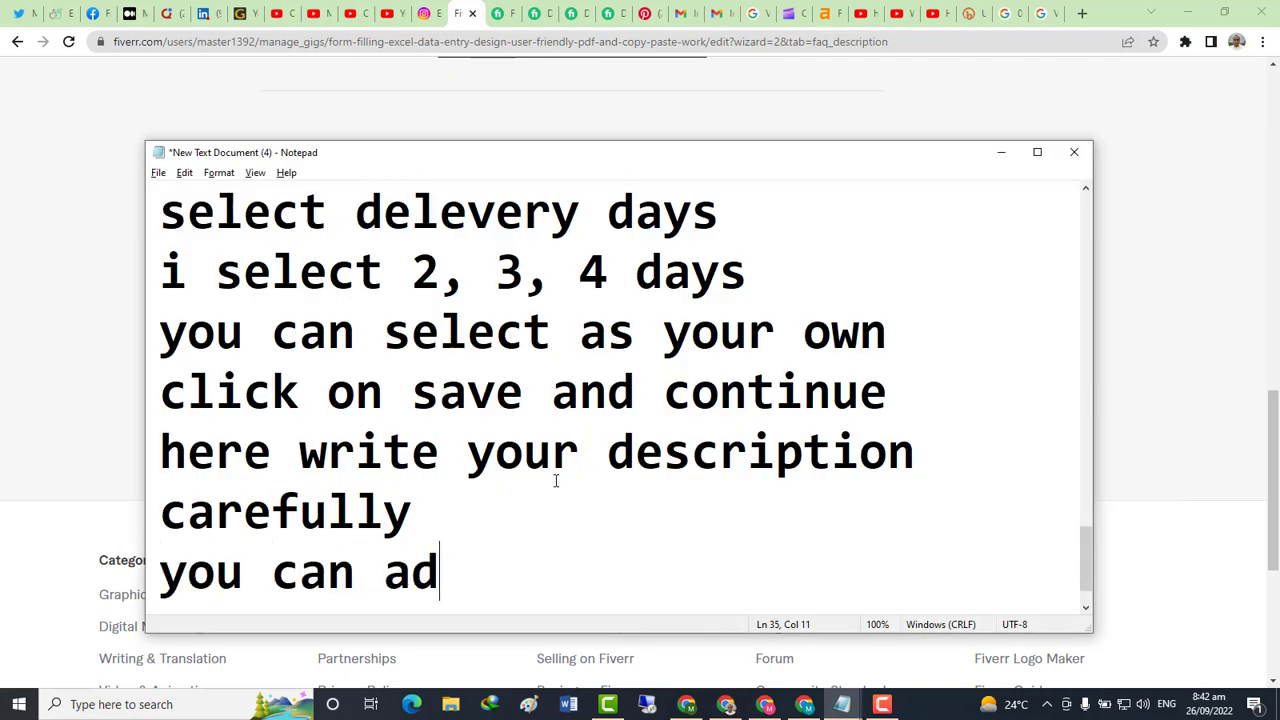
type("d as ")
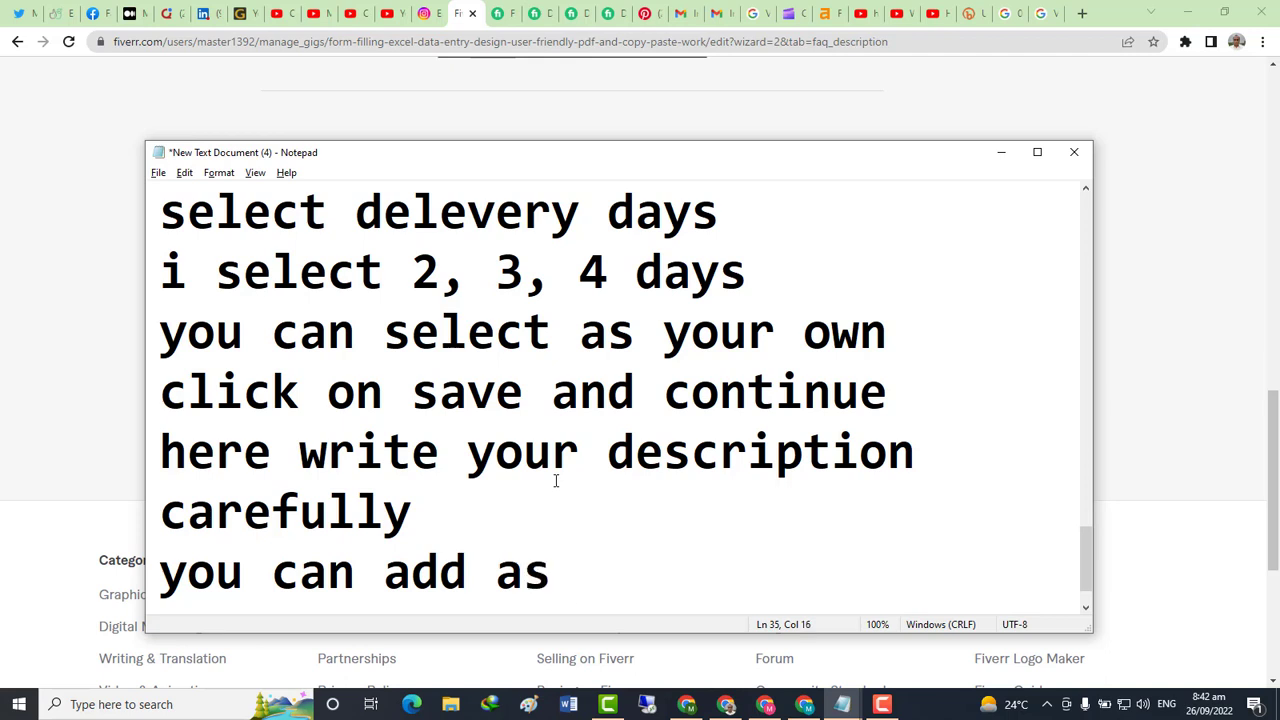
type("many ")
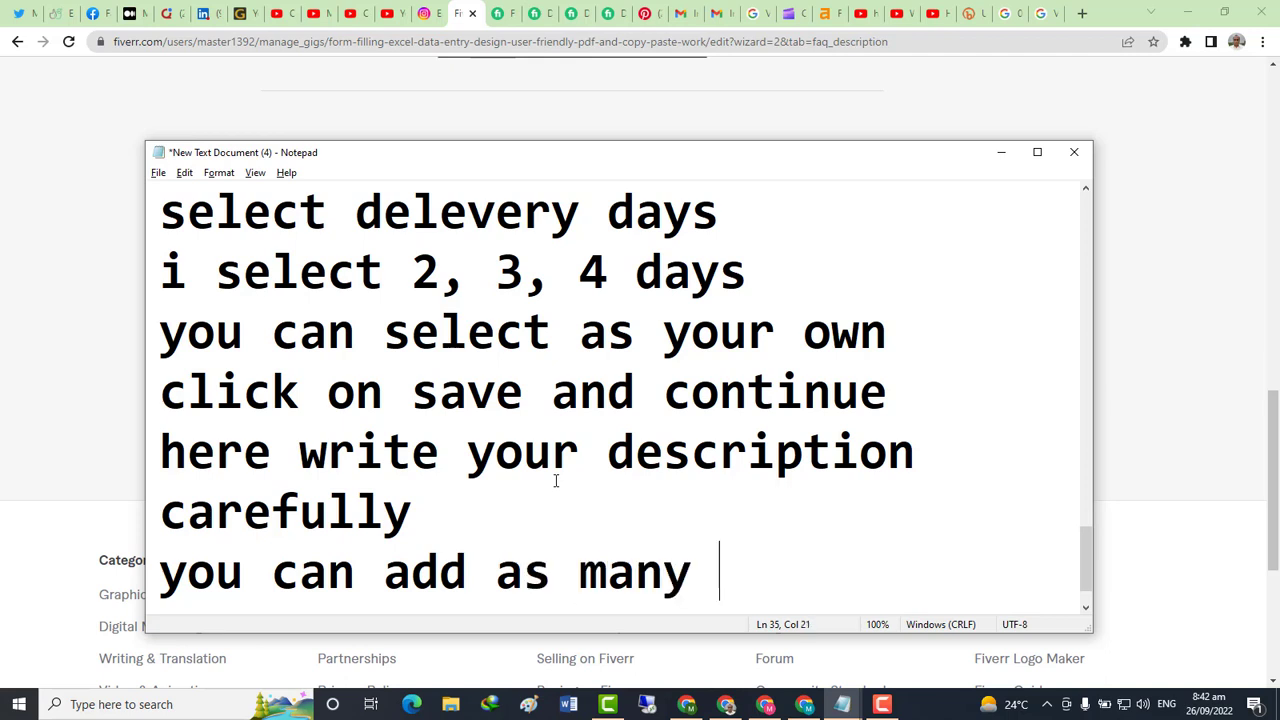
type("thing")
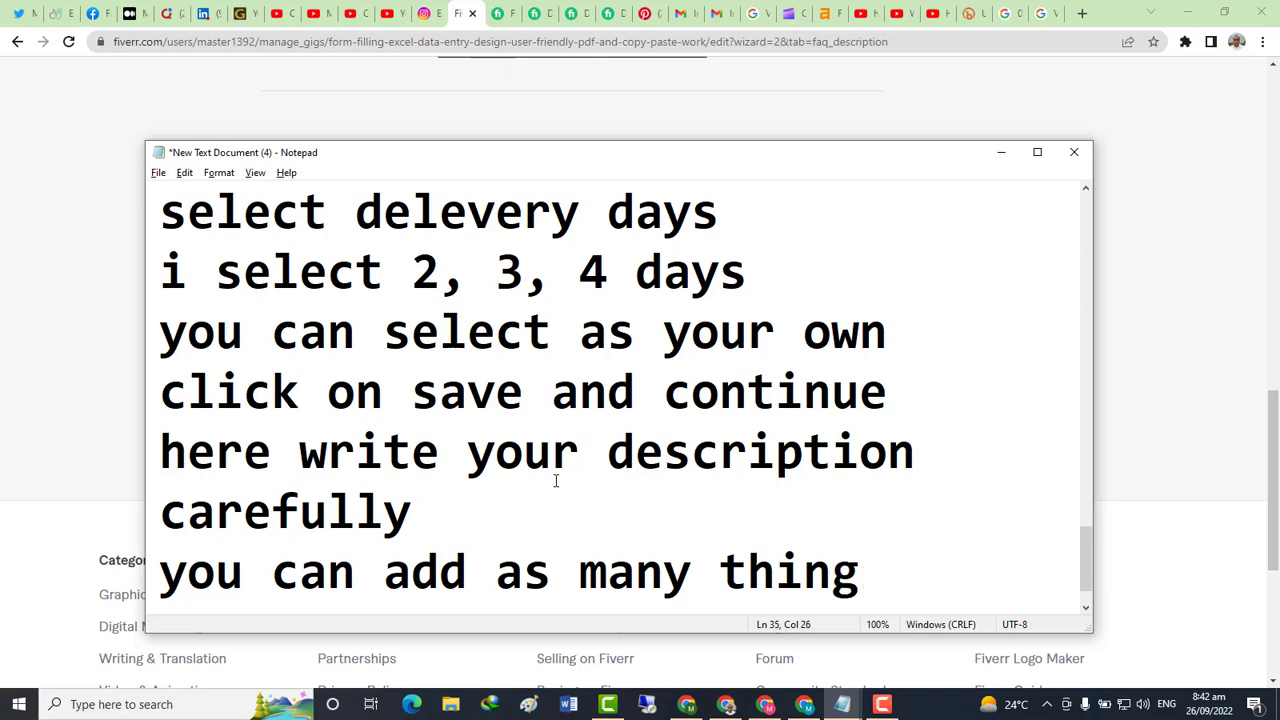
type("s as you")
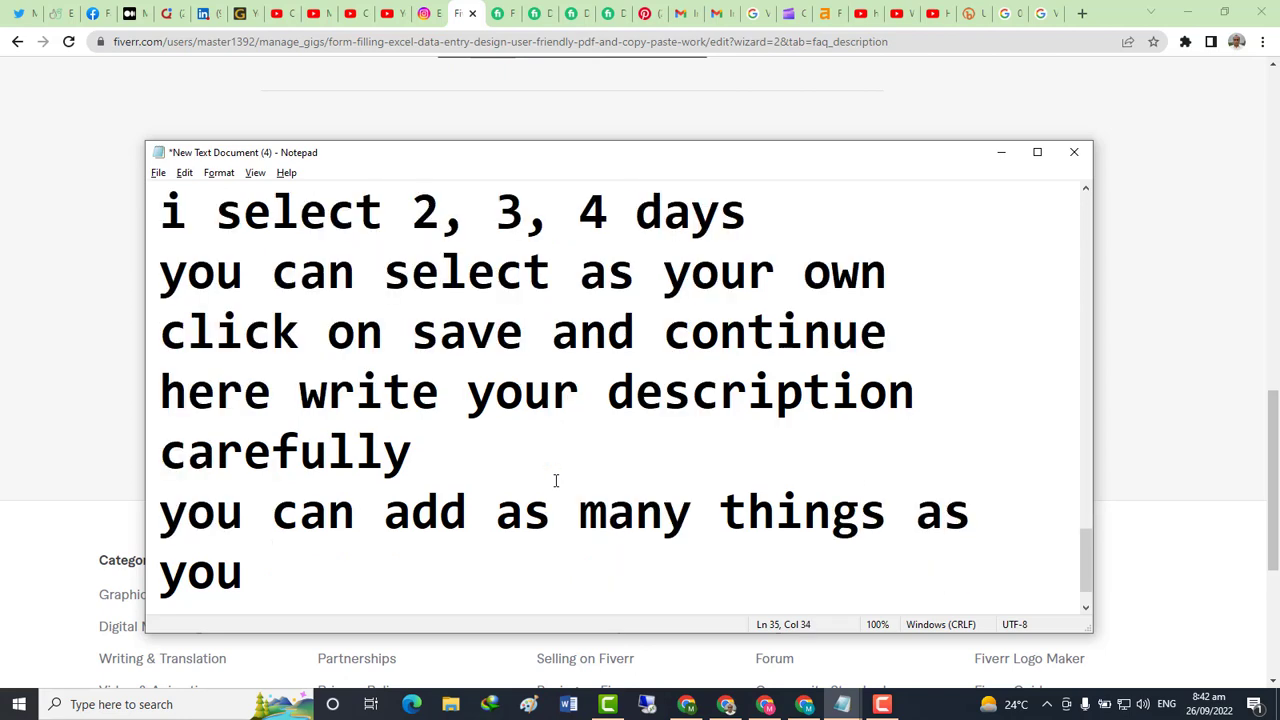
type(" like")
key("Return")
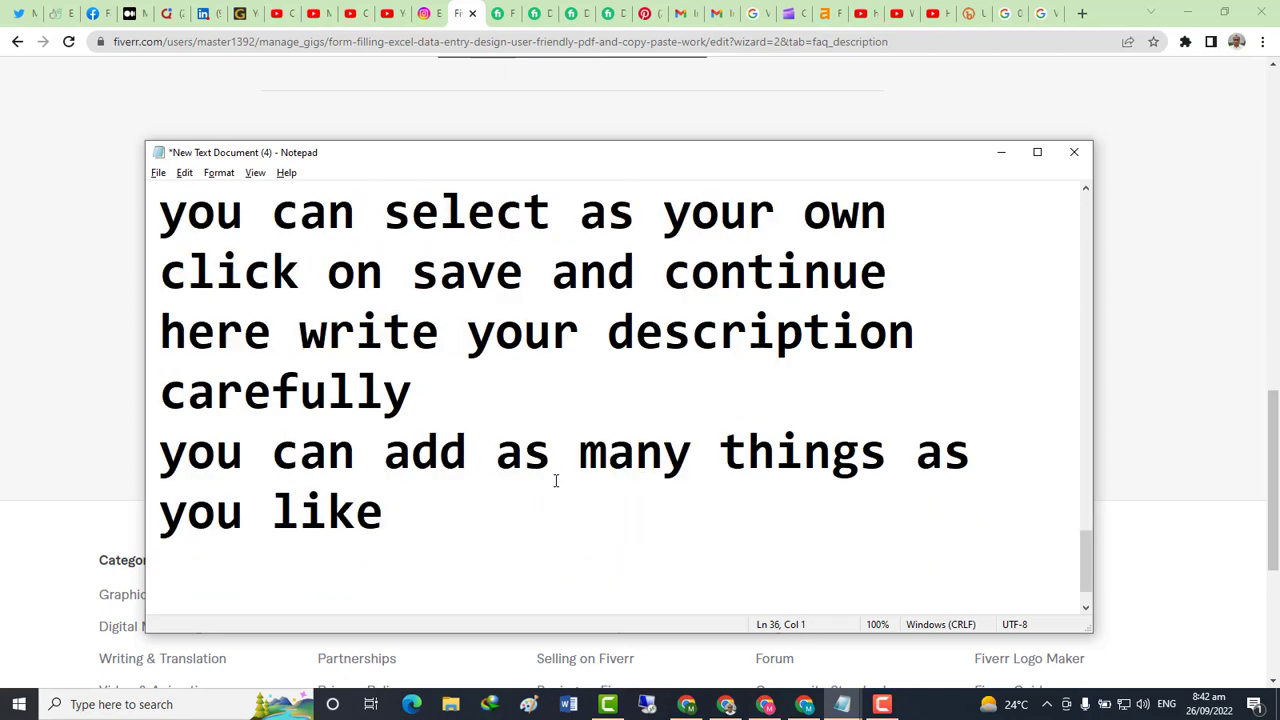
type("click ")
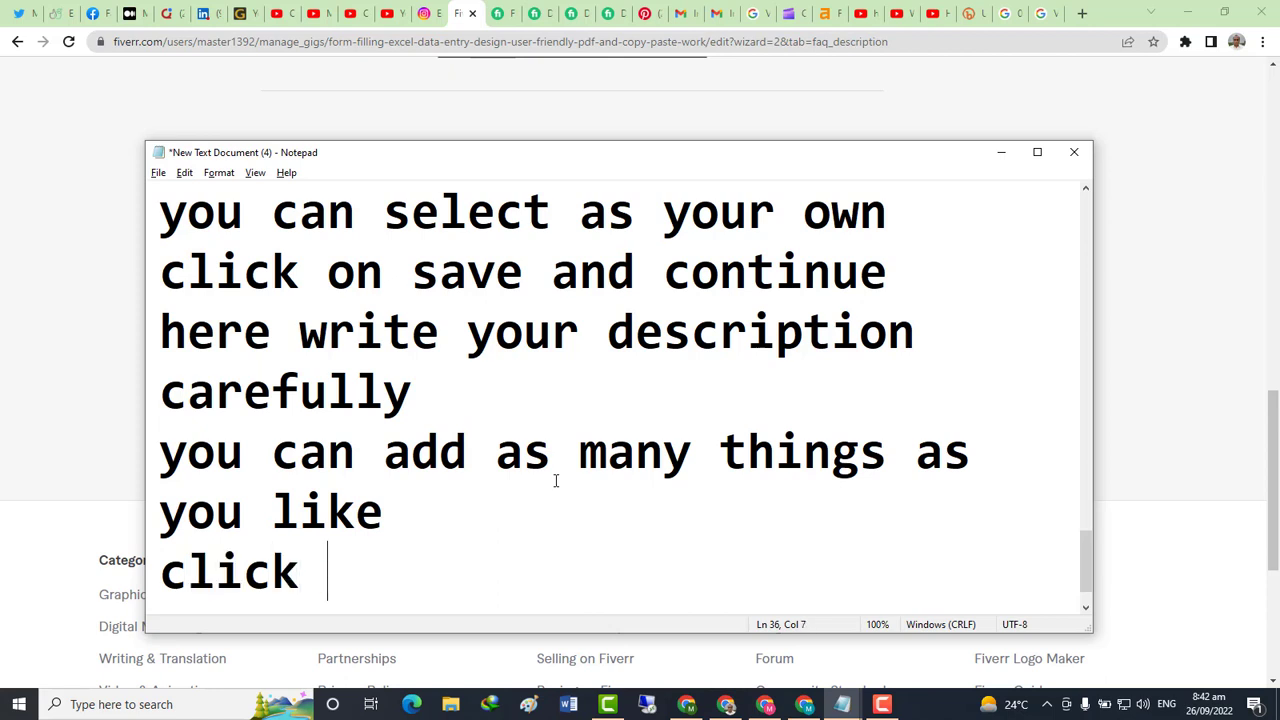
type("on save ")
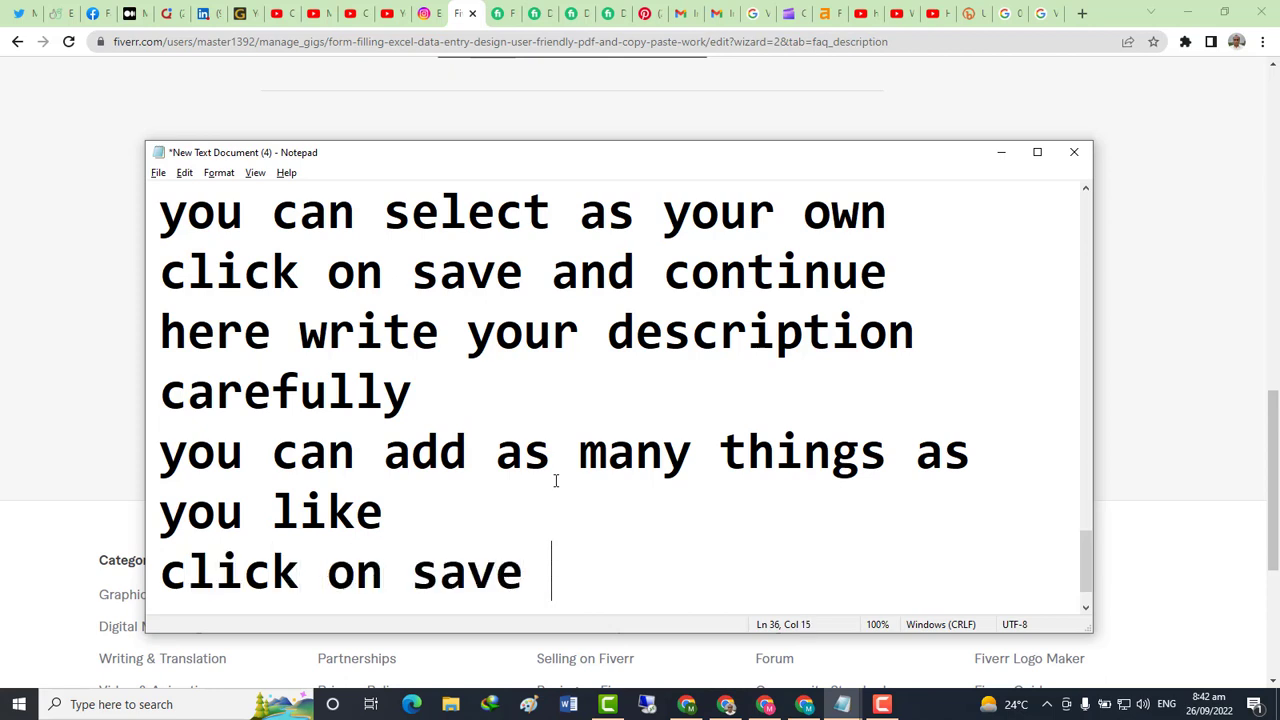
type("and con")
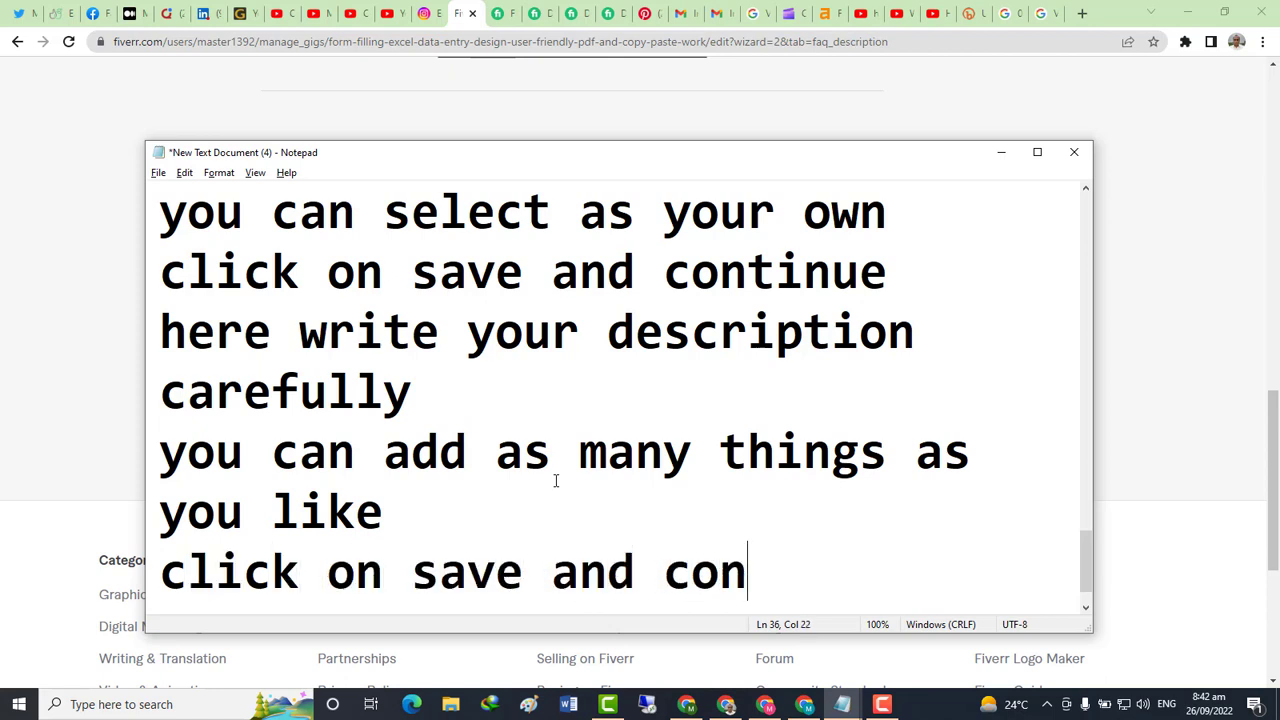
type("tinue")
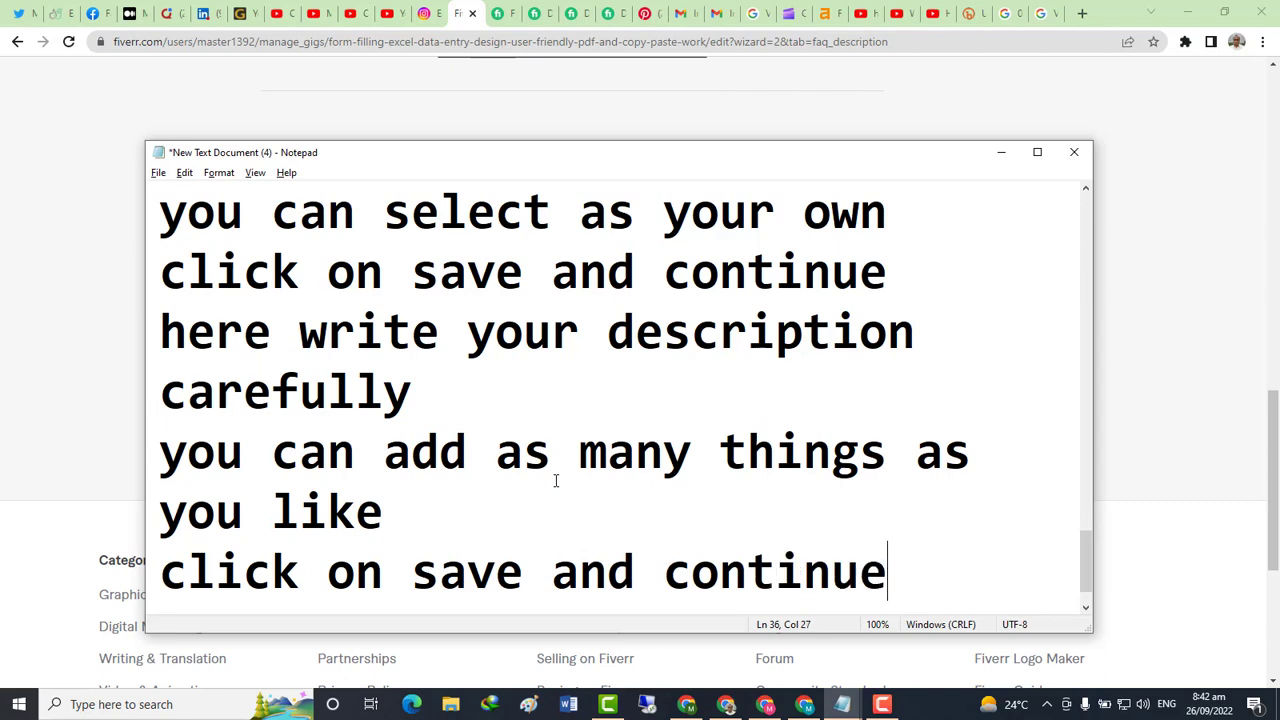
key("Return")
key("alt+Tab")
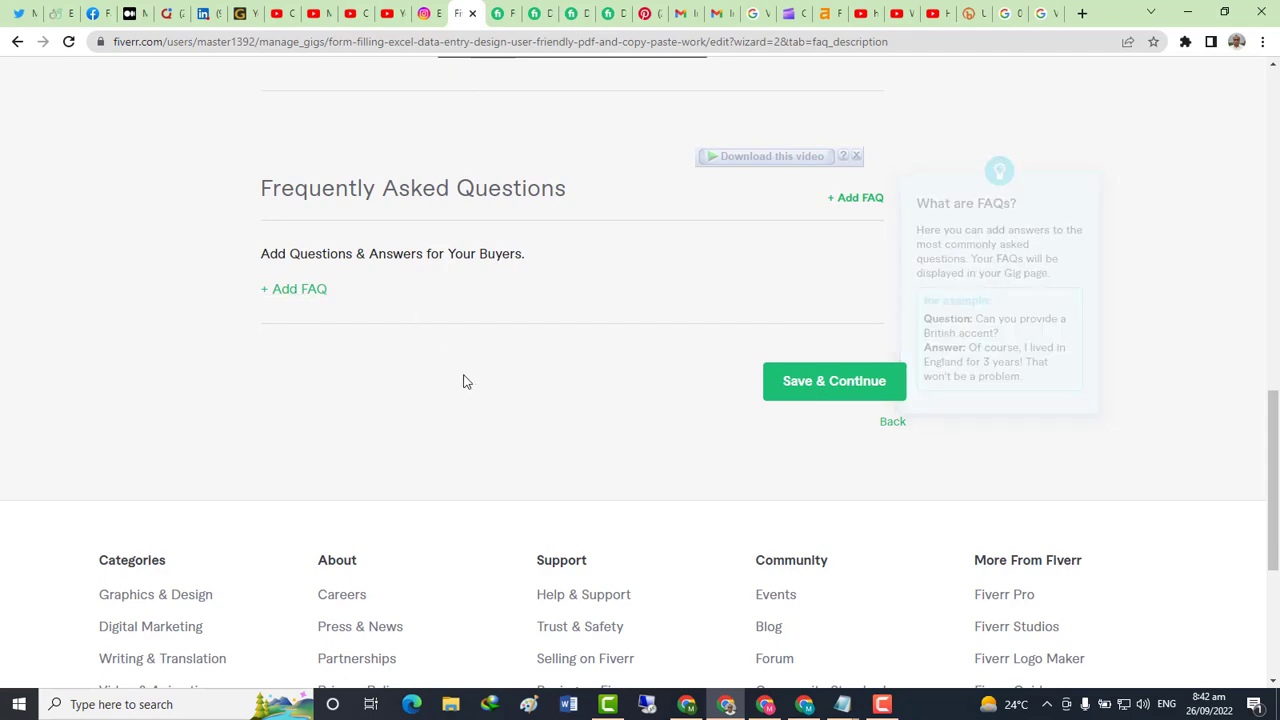
Save the description and continue to the Requirements step
left_click(803, 392)
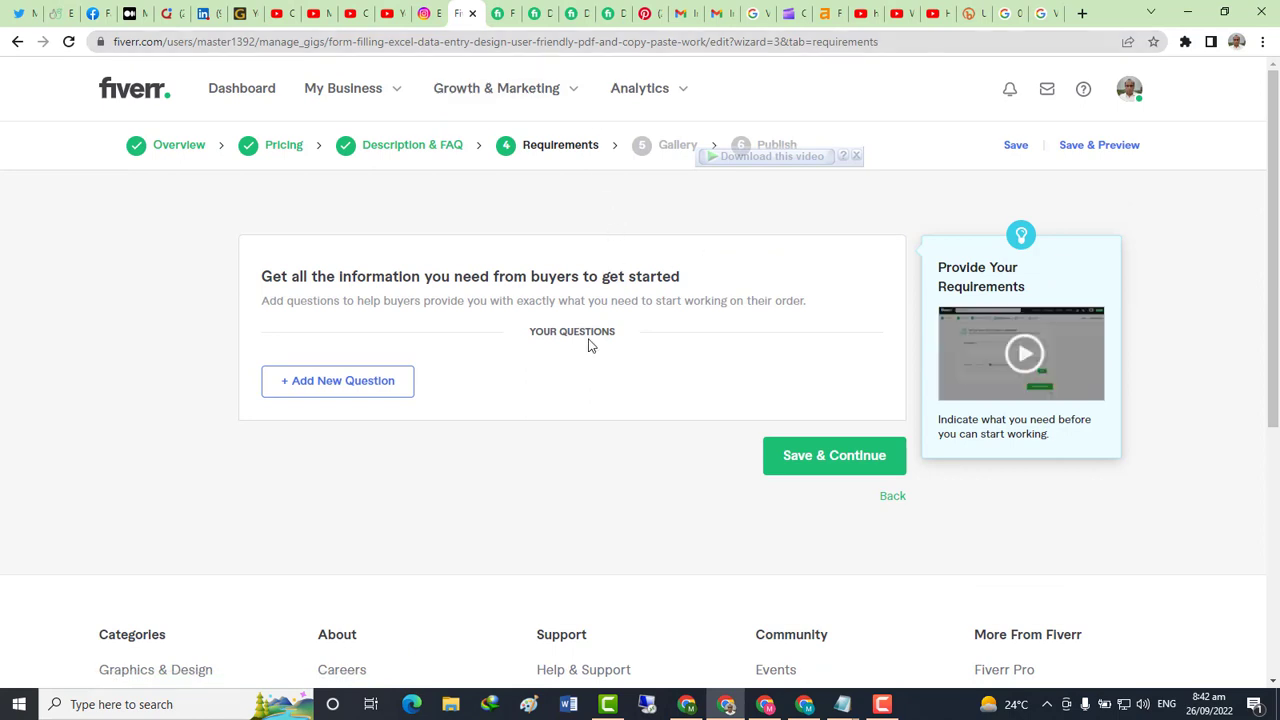
scroll(527, 386, "down", 2)
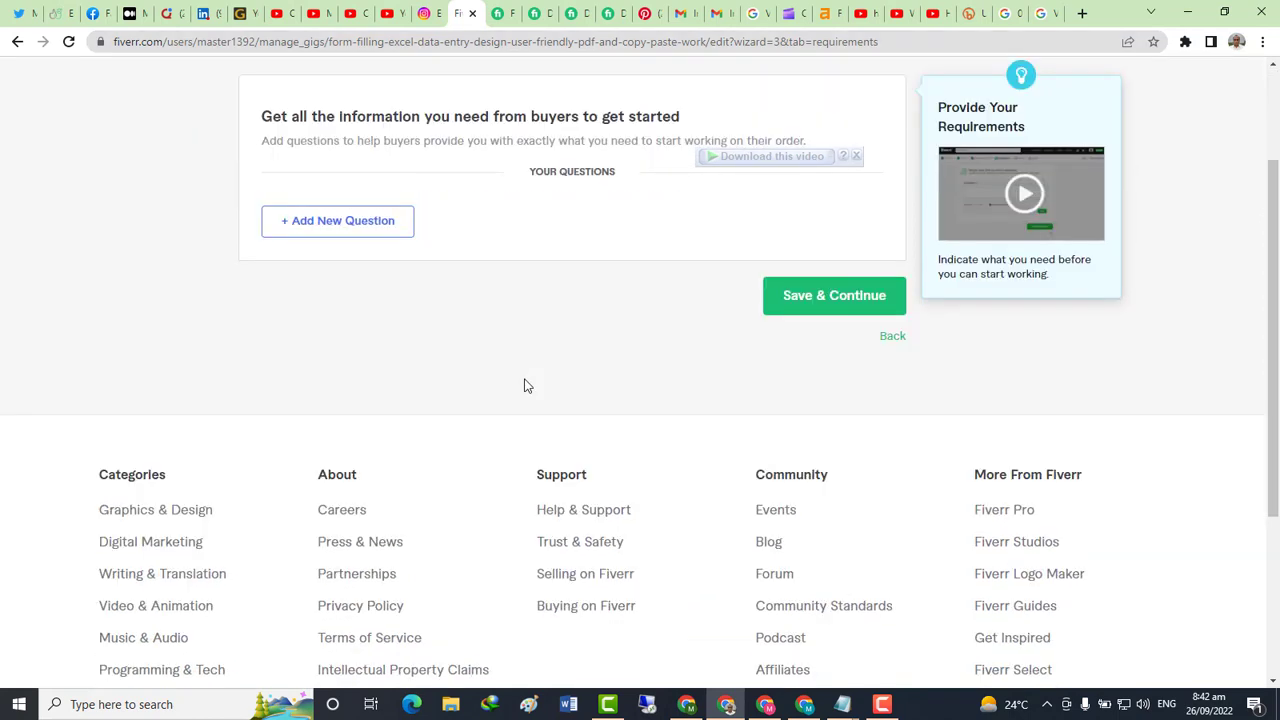
scroll(548, 257, "up", 1)
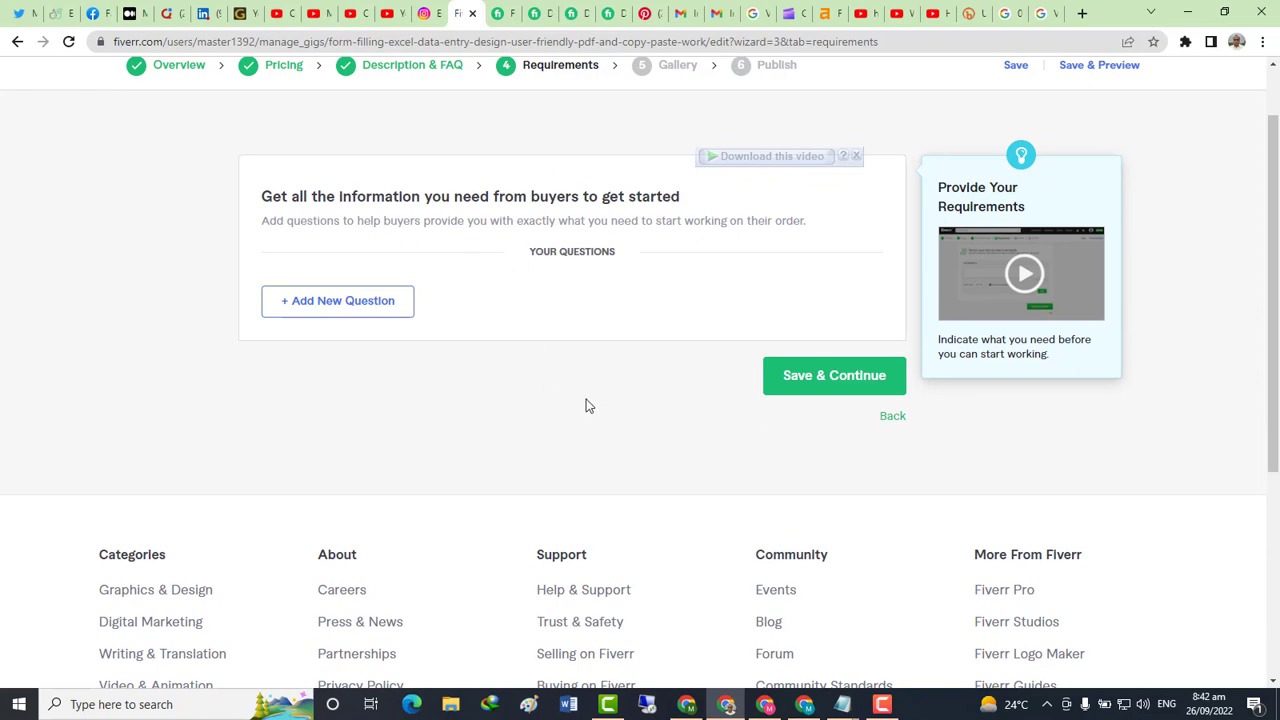
Note 'here write what will you need' in Notepad, then start a new buyer question
key("alt+Tab")
type("here ")
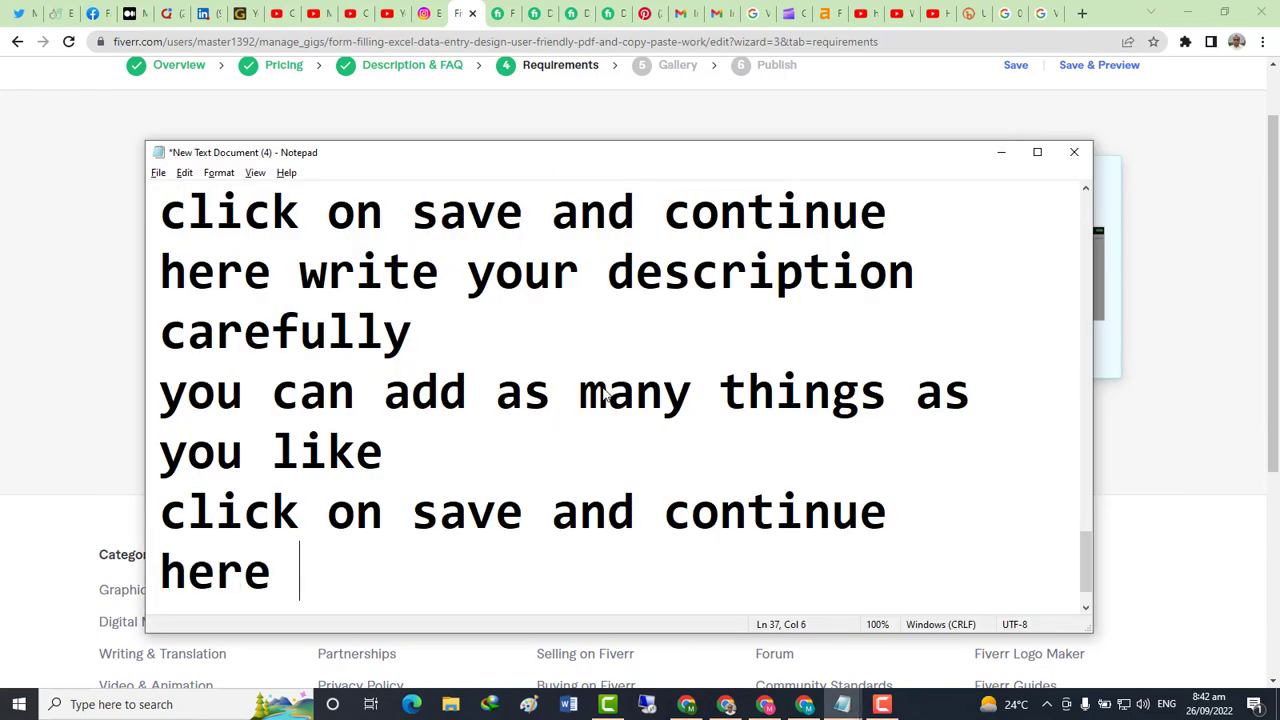
type("write")
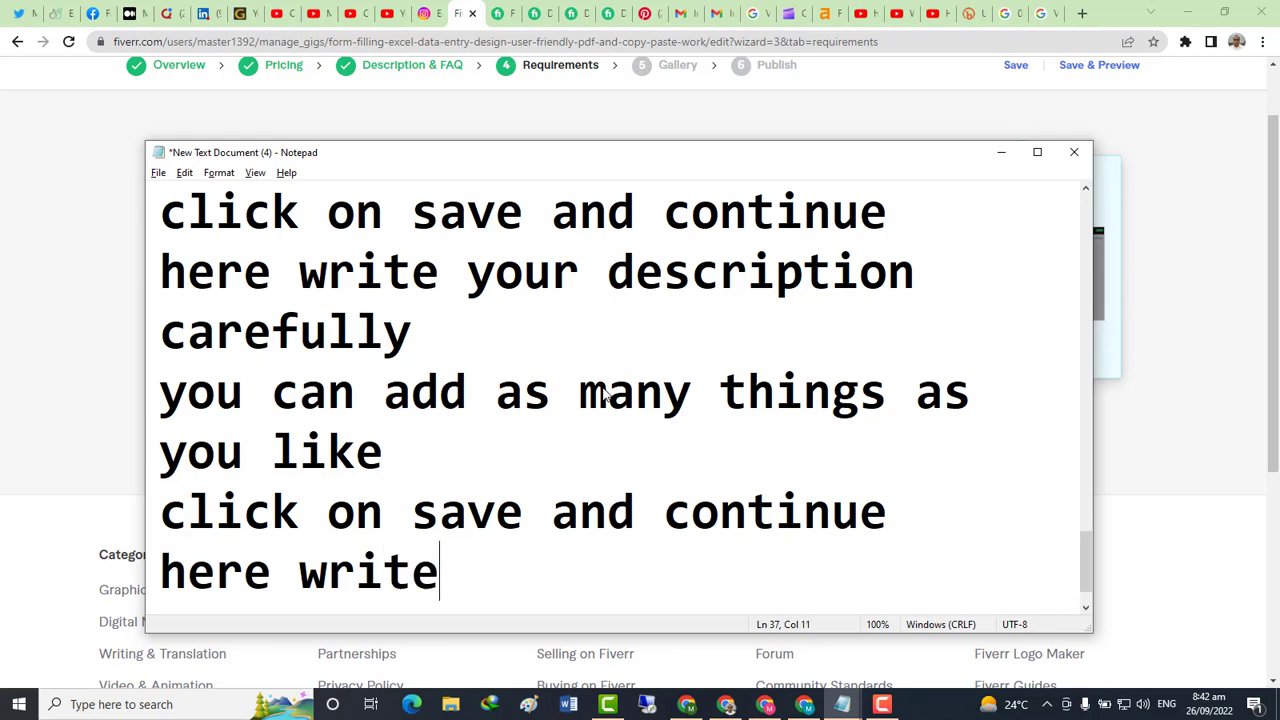
type(" w")
type("hat ")
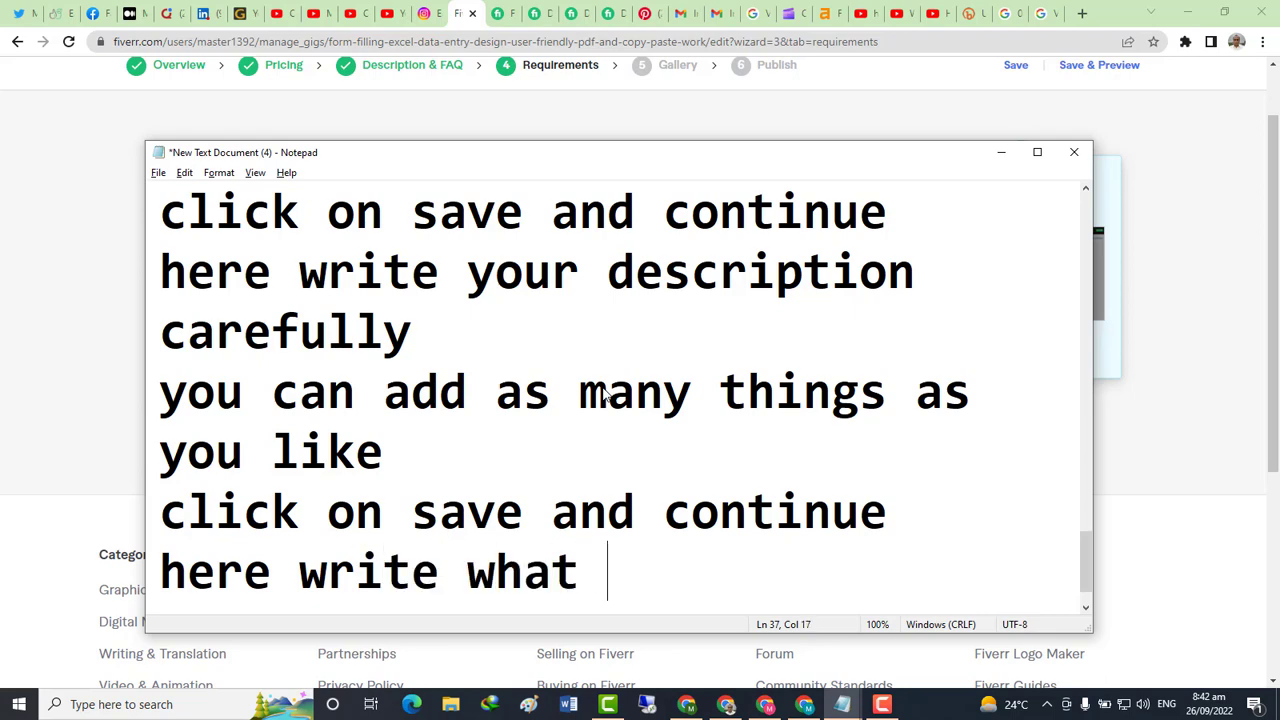
type("will you")
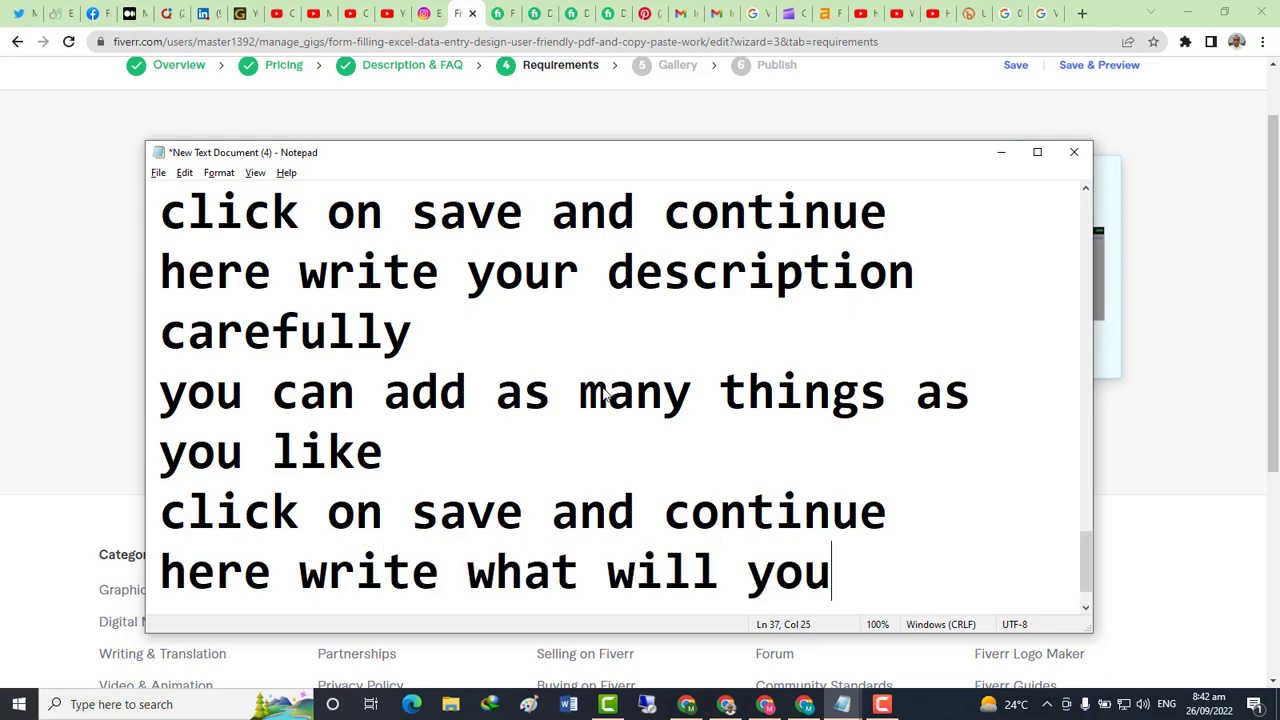
type(" need")
key("Return")
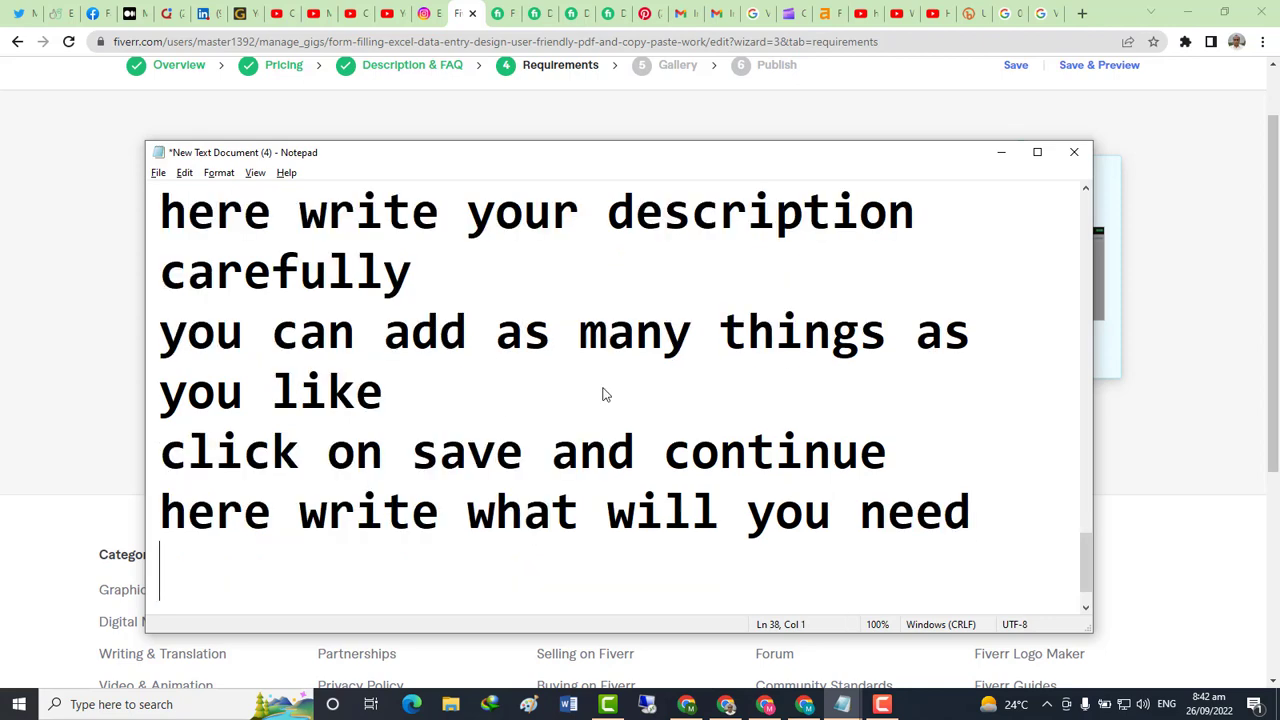
key("alt+Tab")
left_click(378, 306)
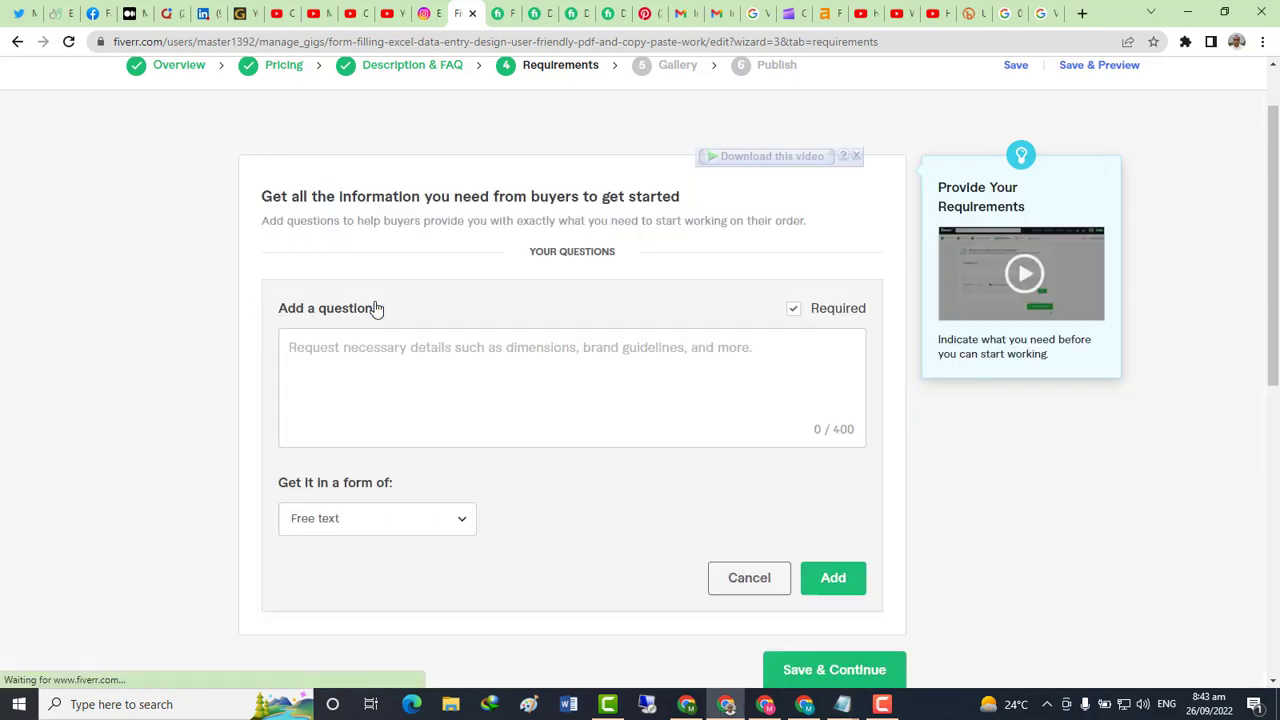
left_click(371, 350)
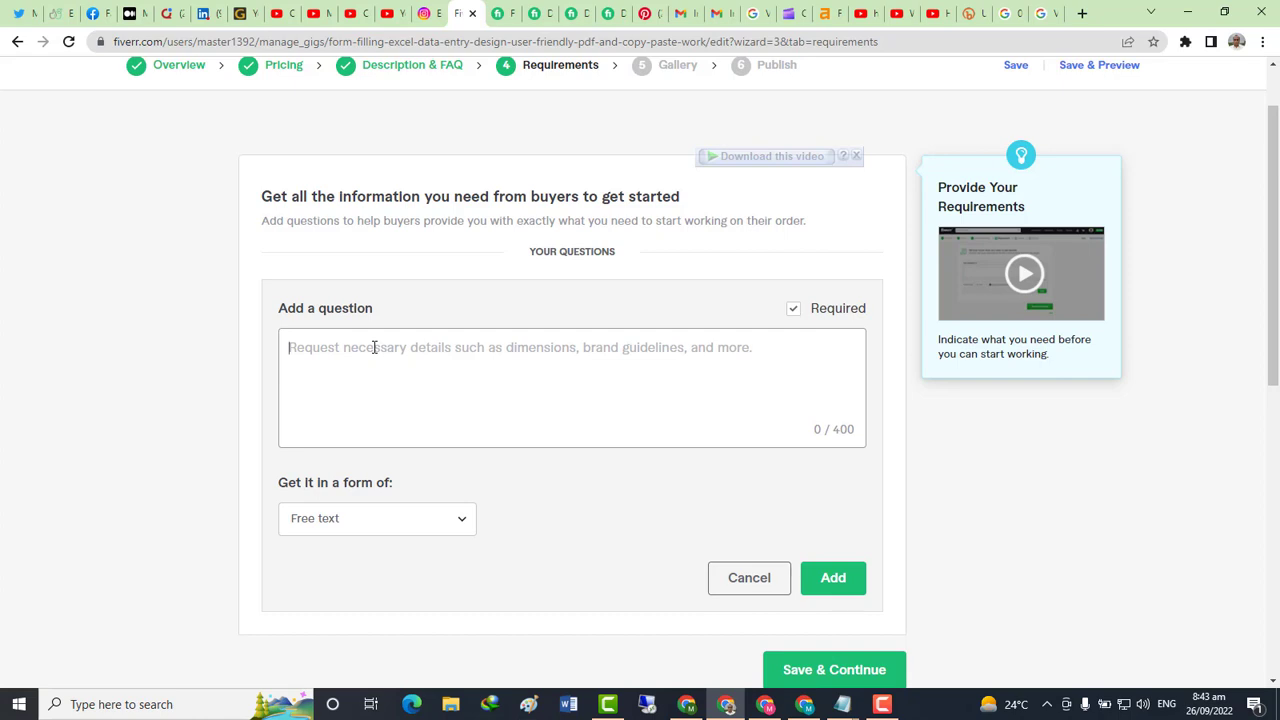
Add "Form to be filled" as a free-text requirement question
type("F")
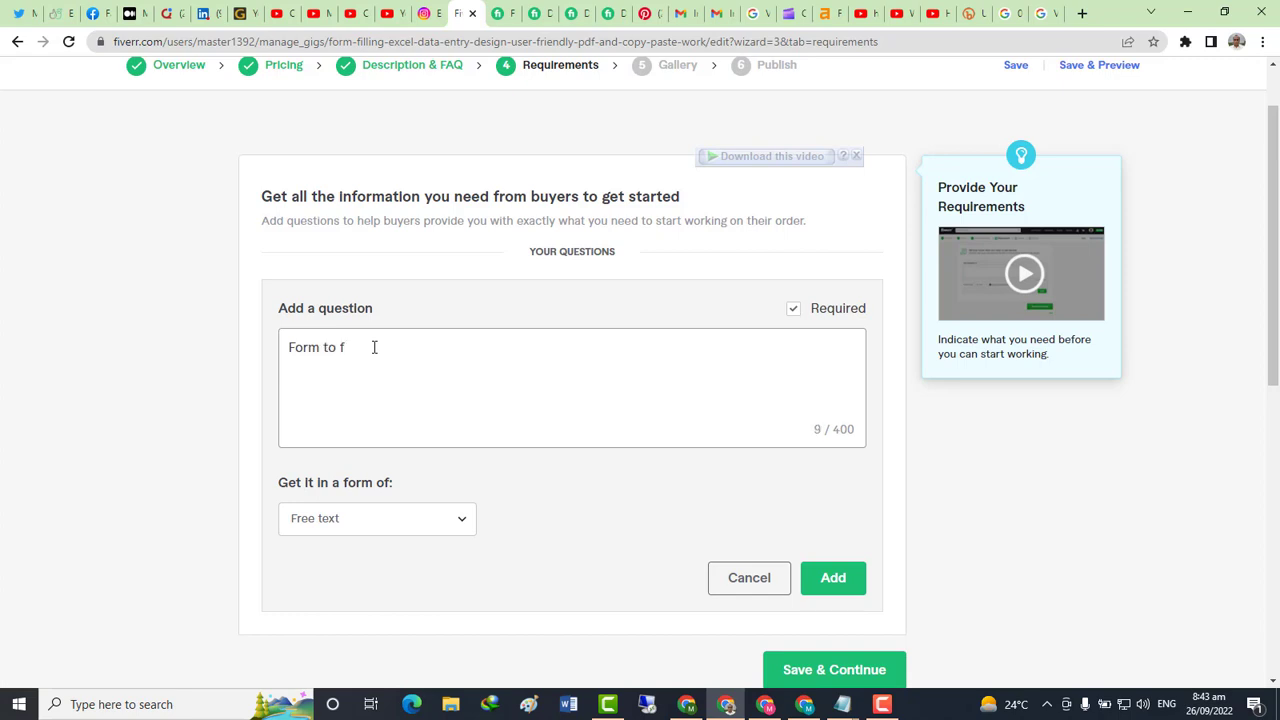
type("orm to be filled")
left_click(851, 580)
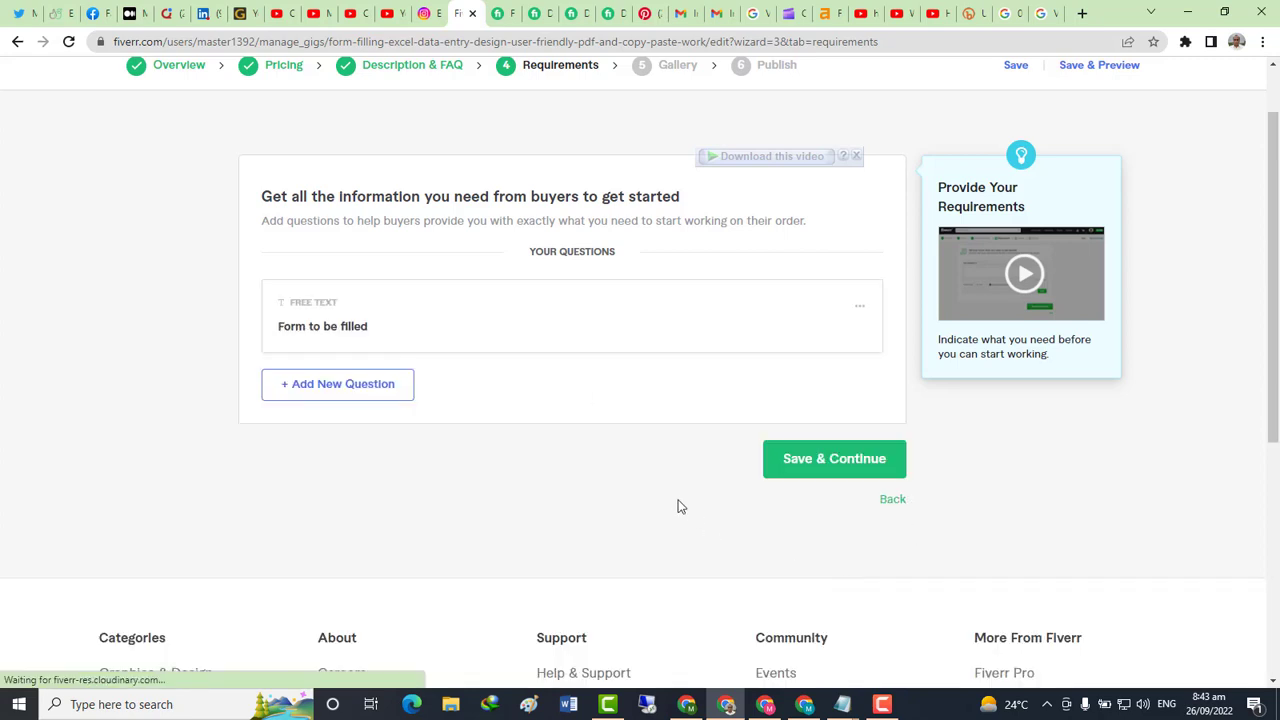
Add a second requirement question, "result need in which format"
left_click(323, 390)
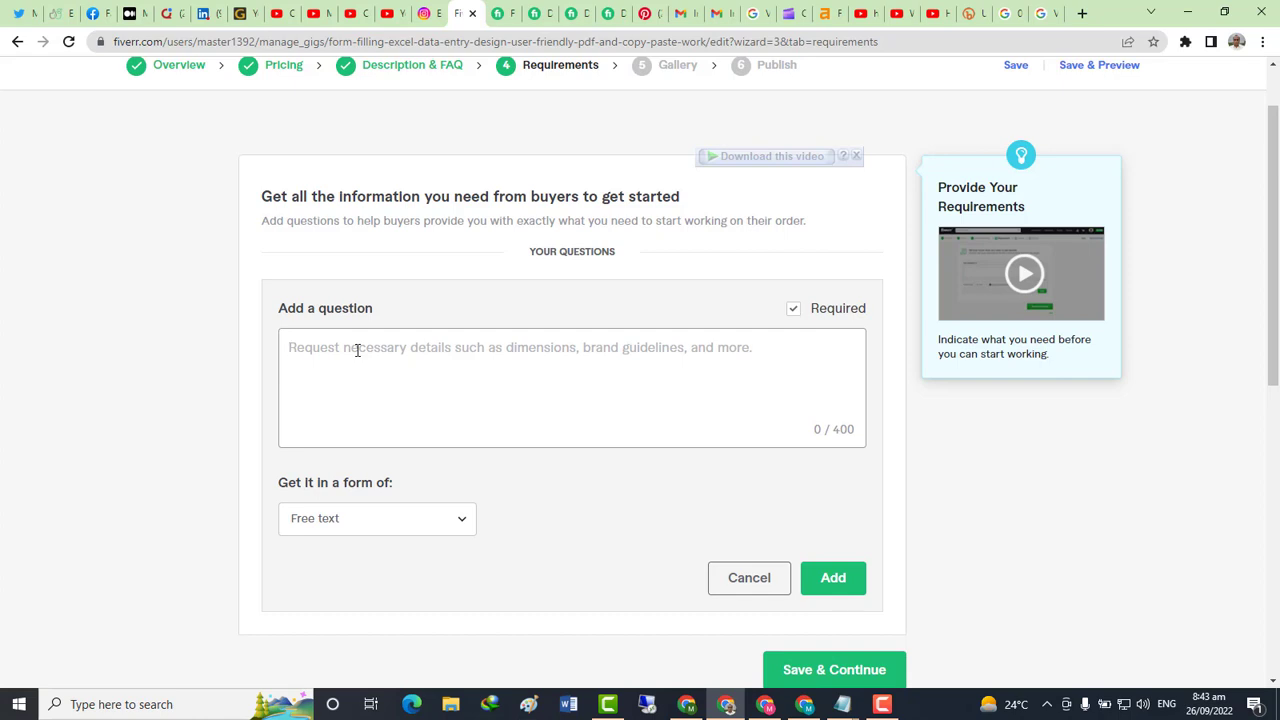
type("res")
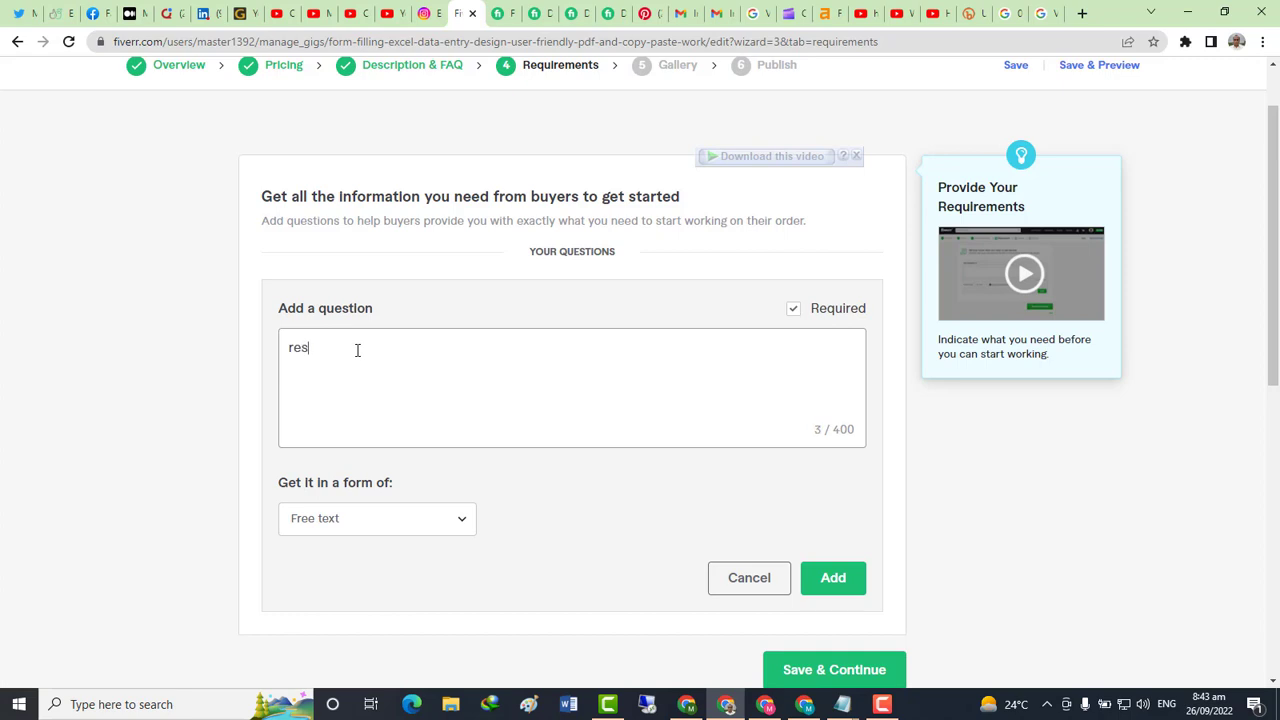
type("ult nee")
type("d in which format")
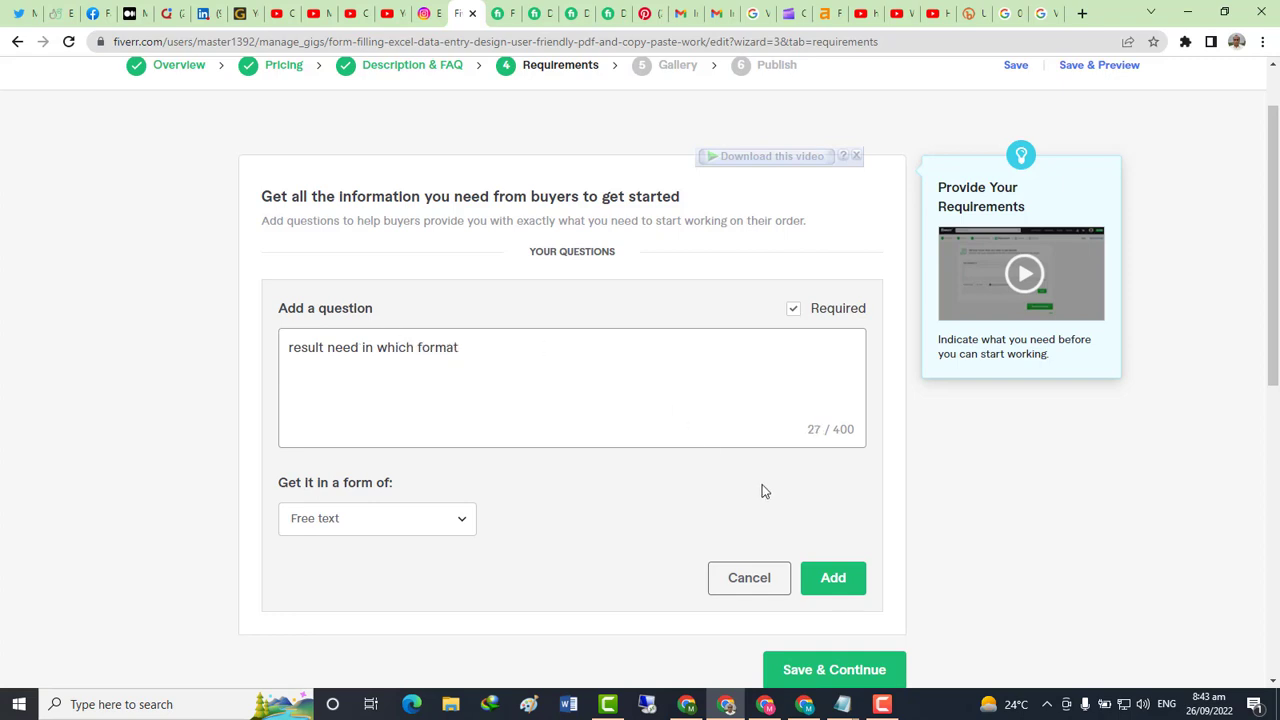
left_click(831, 586)
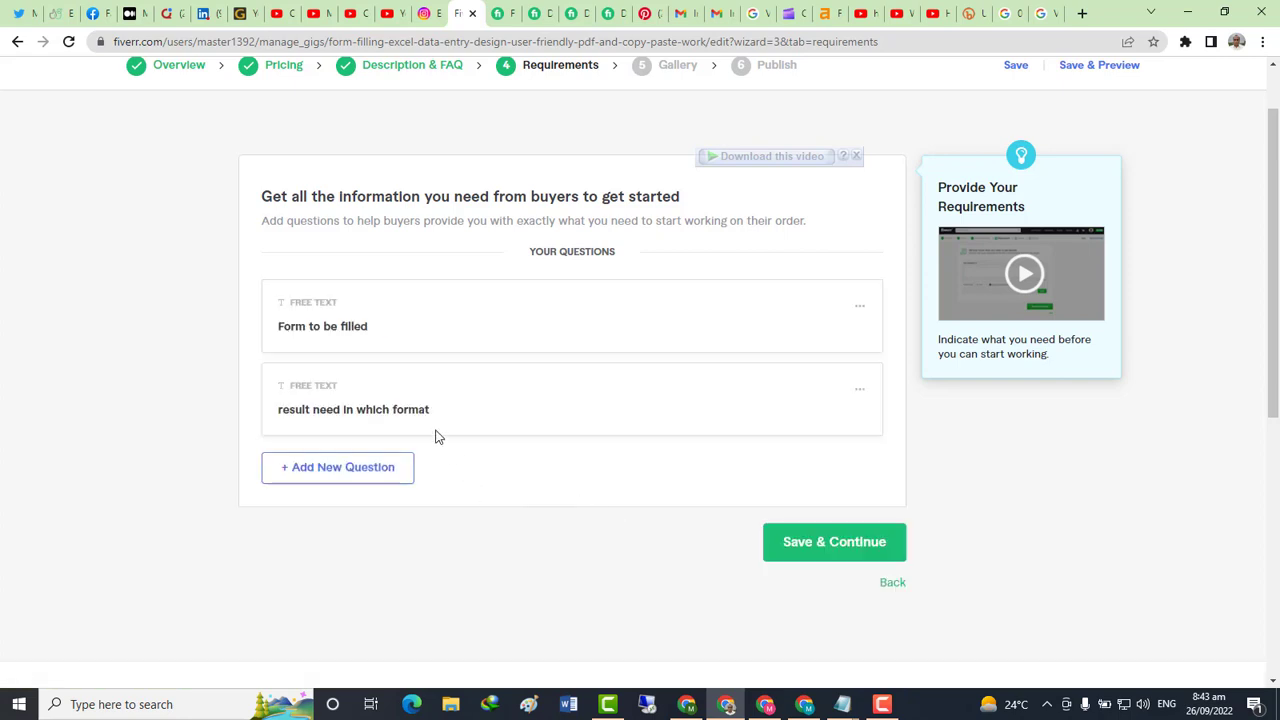
Add "delivery time" as the third free-text buyer requirement
scroll(435, 437, "down", 2)
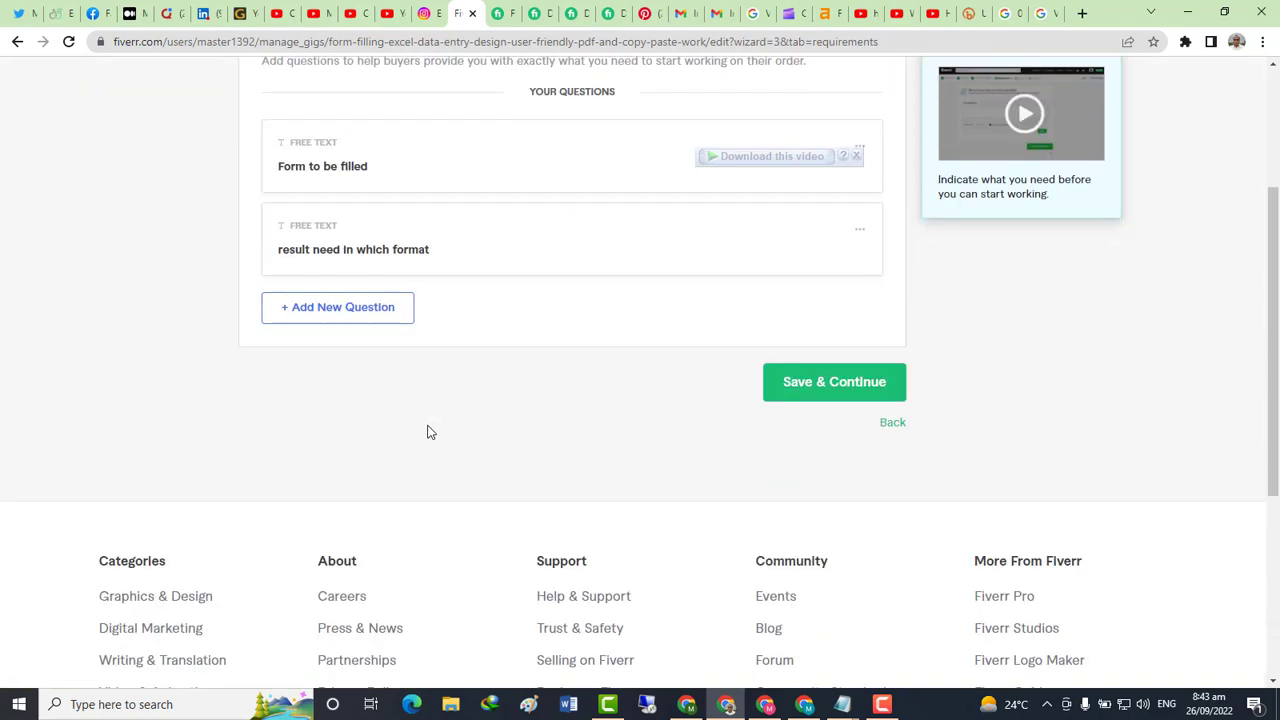
left_click(322, 318)
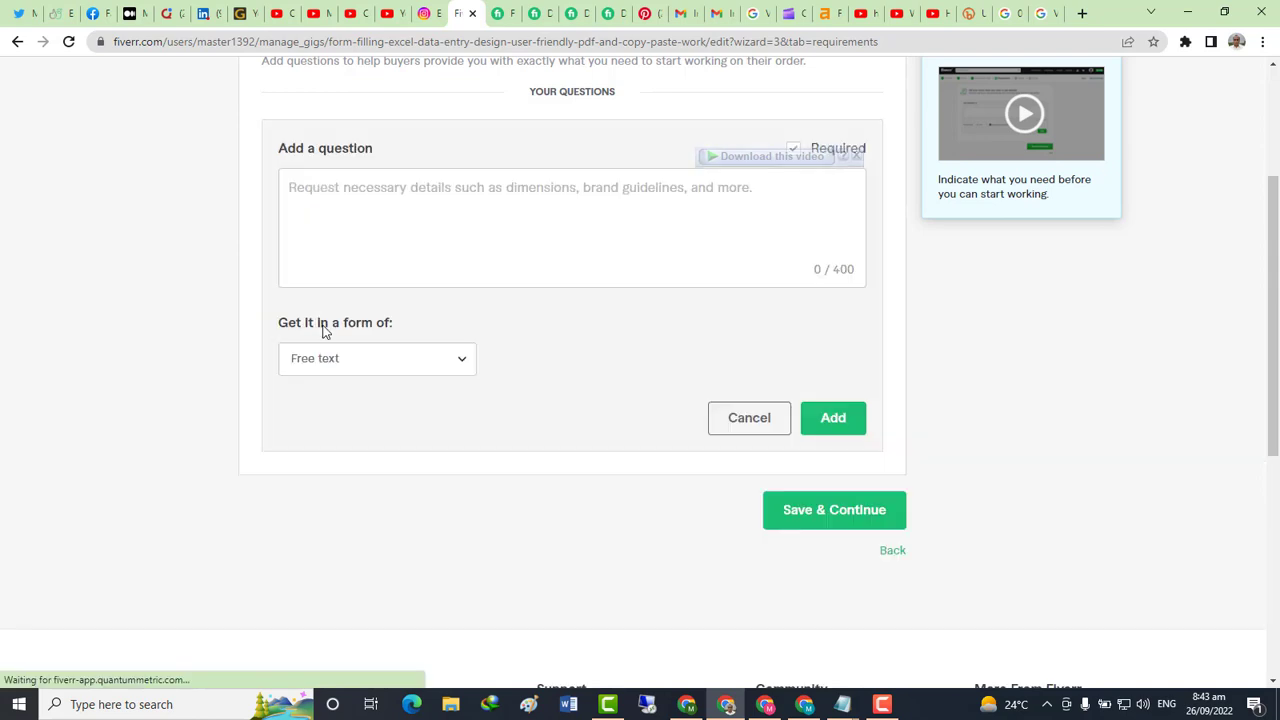
left_click(301, 197)
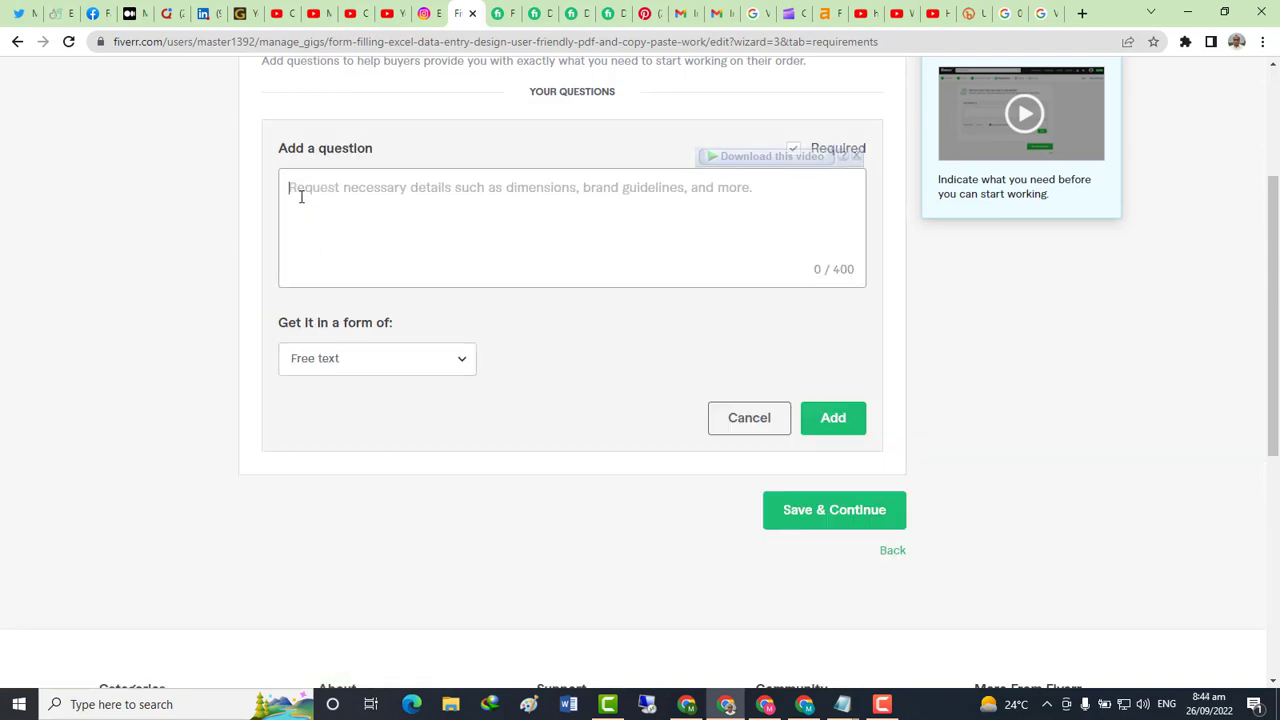
type("de")
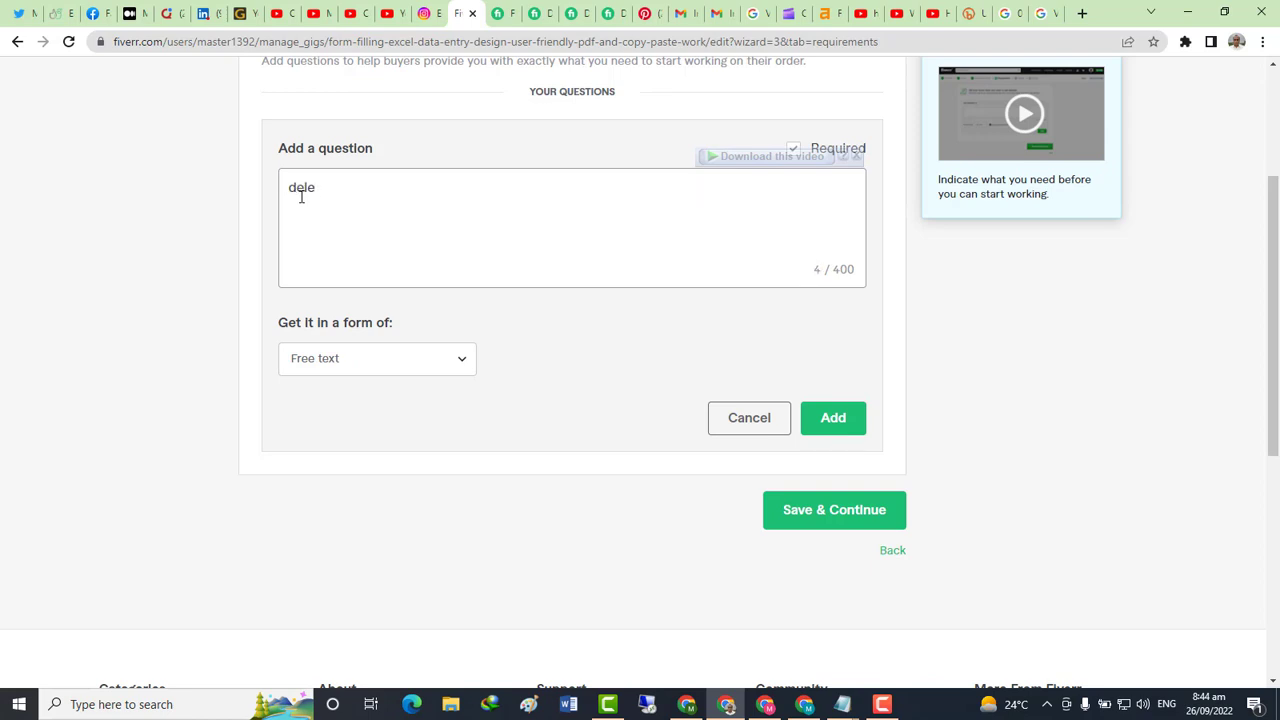
type("livery time")
left_click(848, 430)
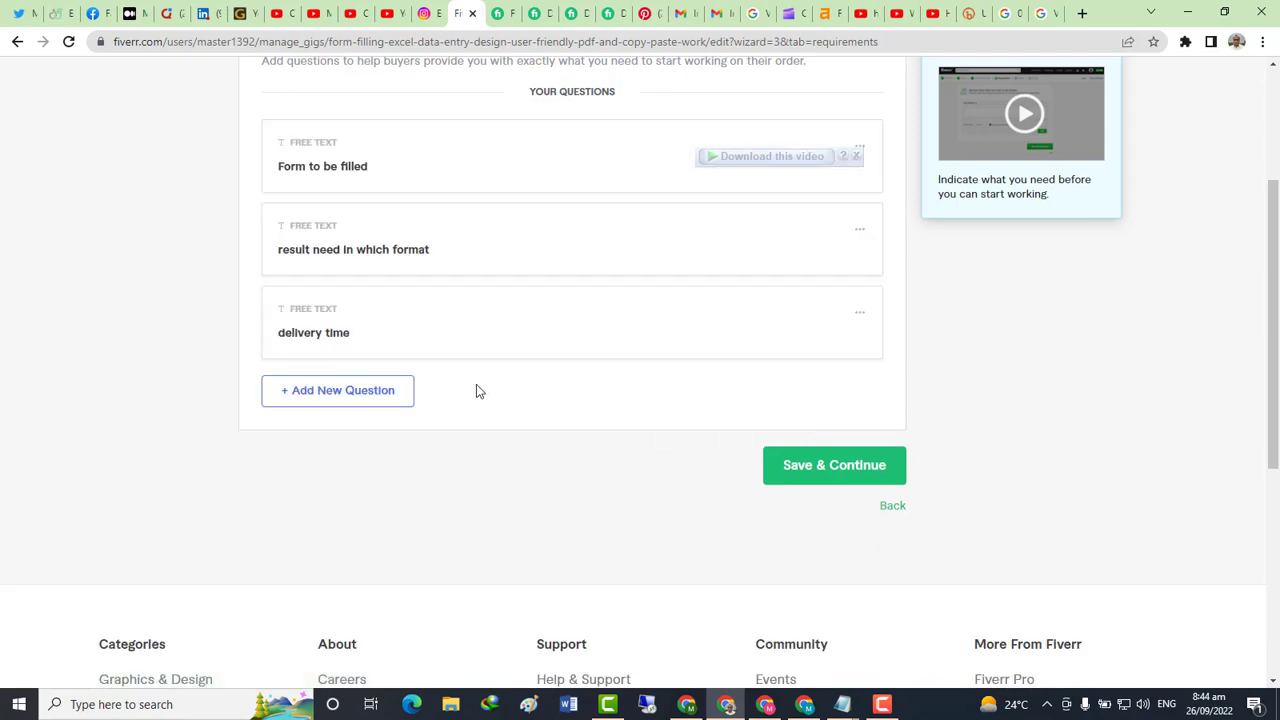
scroll(491, 401, "down", 2)
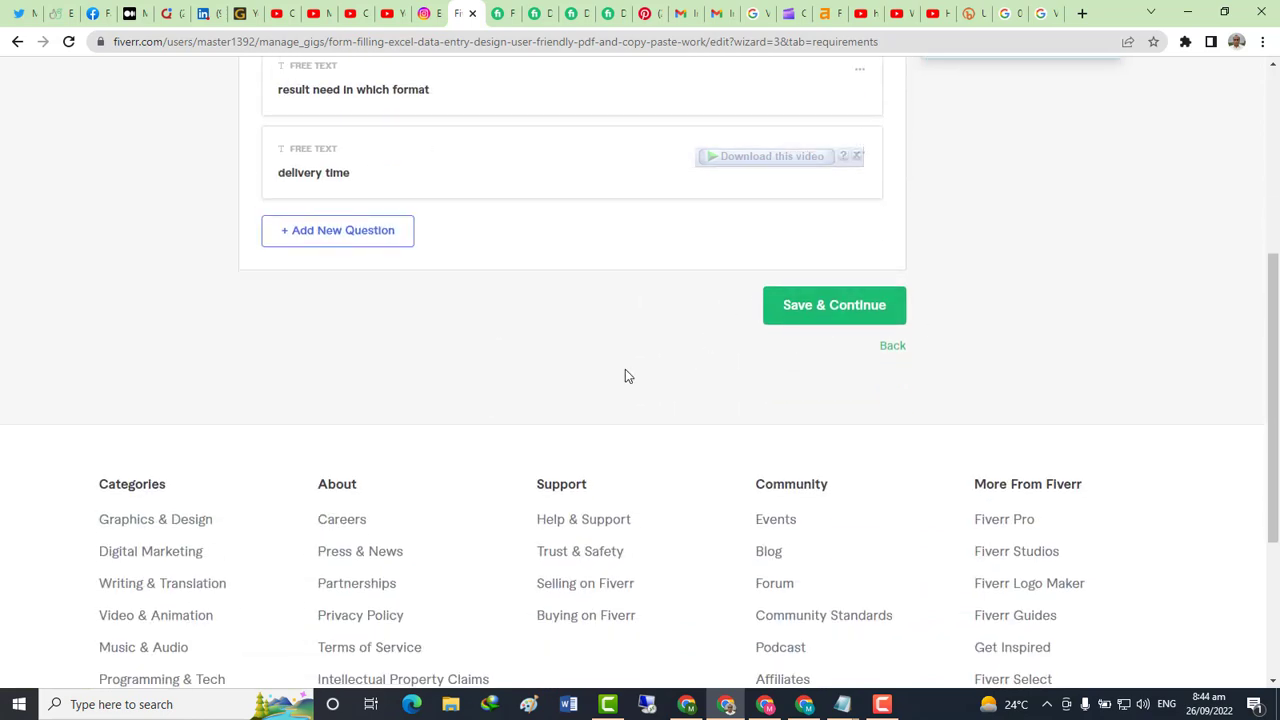
scroll(677, 330, "up", 4)
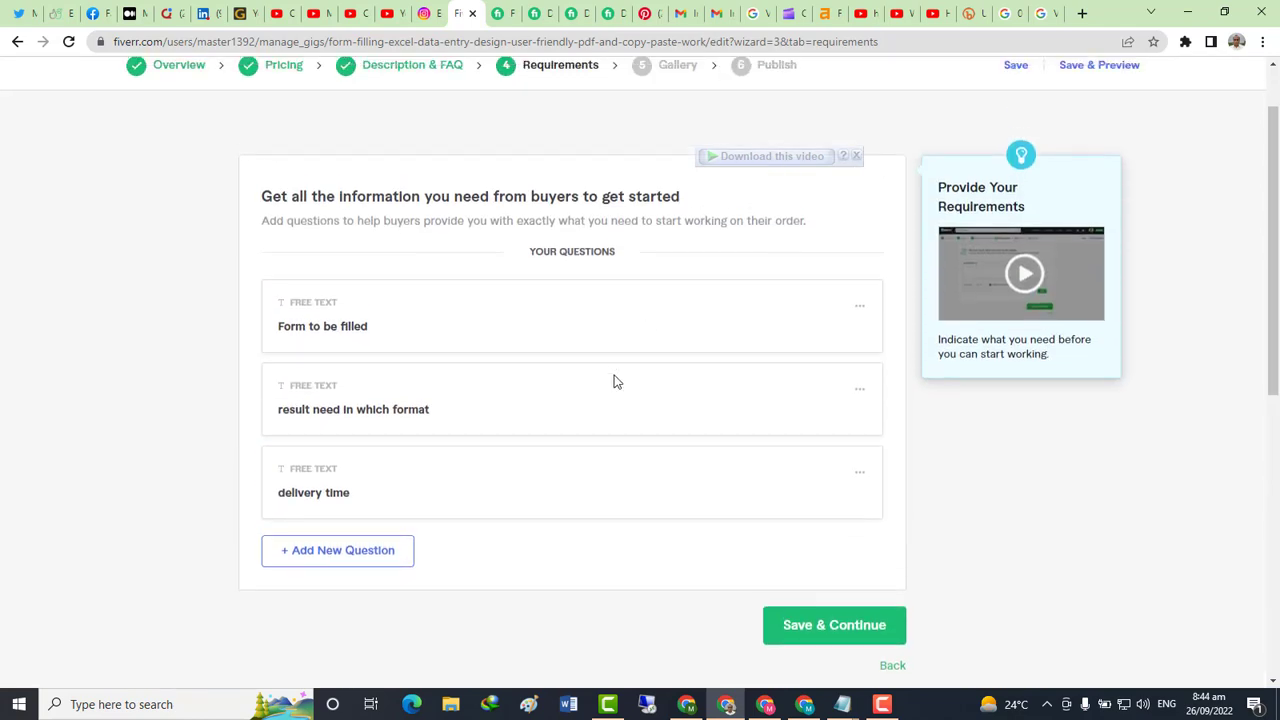
scroll(649, 388, "down", 2)
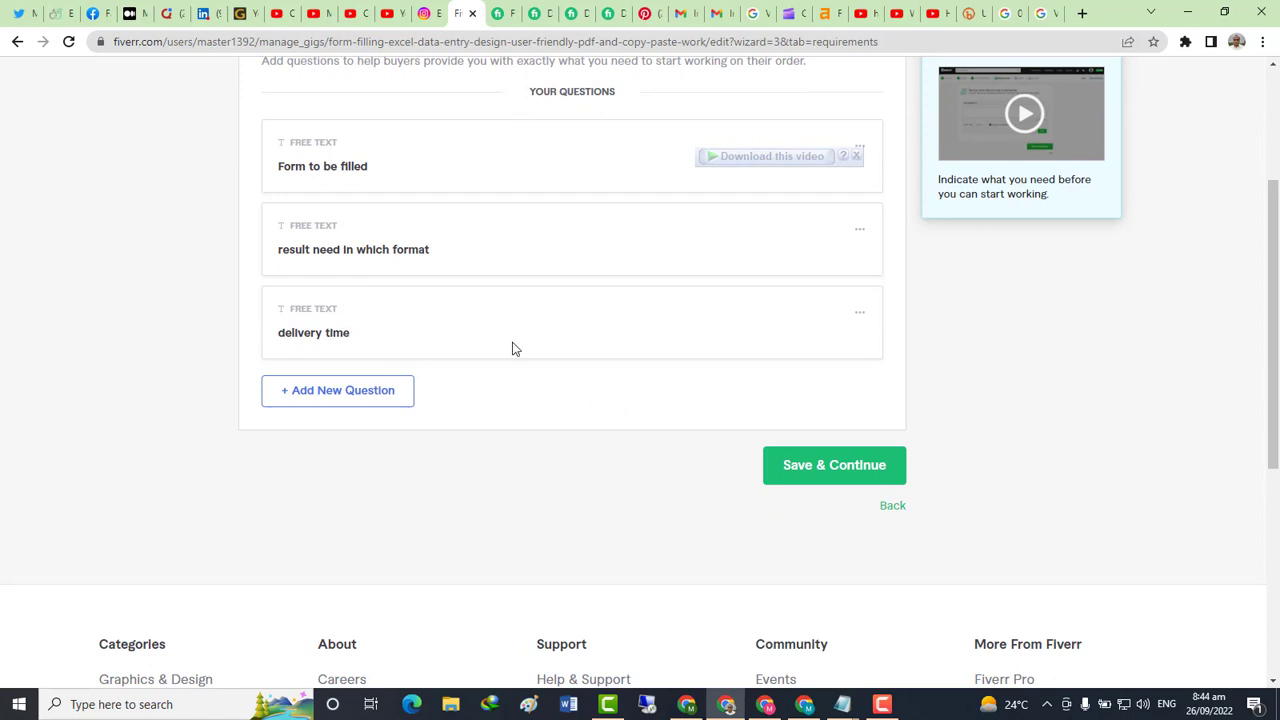
Save the requirements to reach Gallery, and note "click on save and continue" in Notepad
left_click(809, 466)
key("alt+Tab")
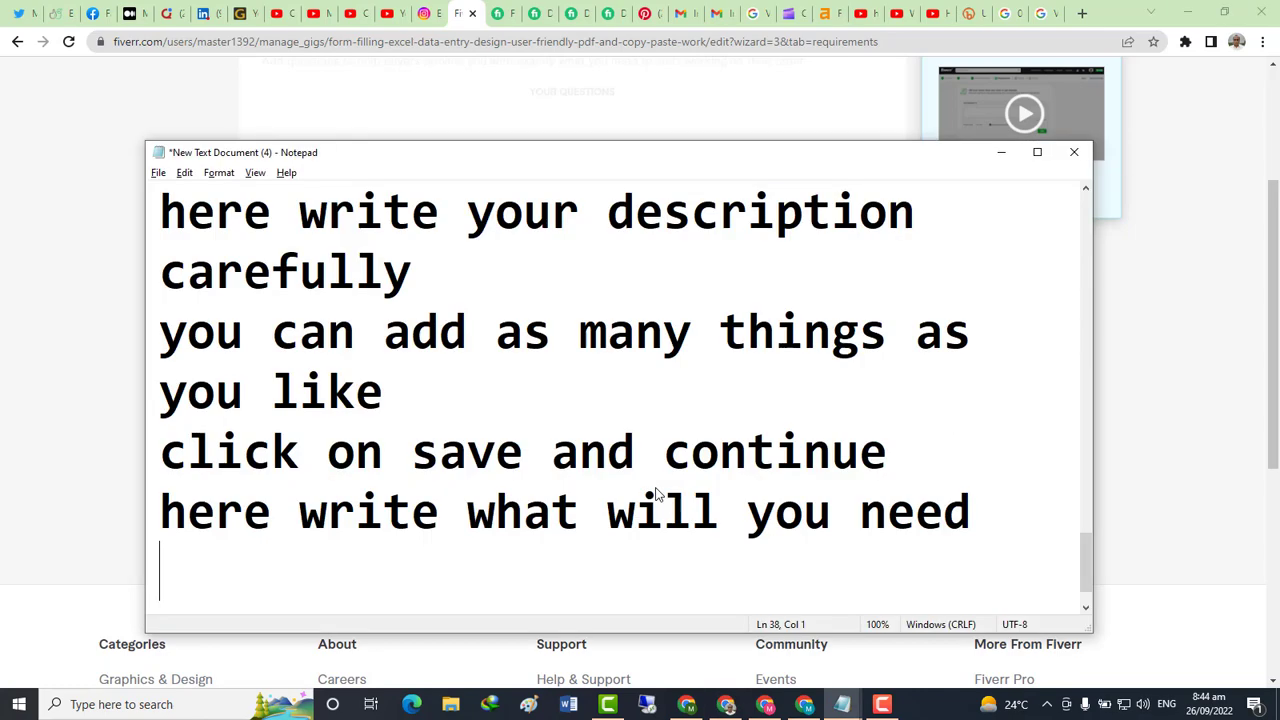
type("click p")
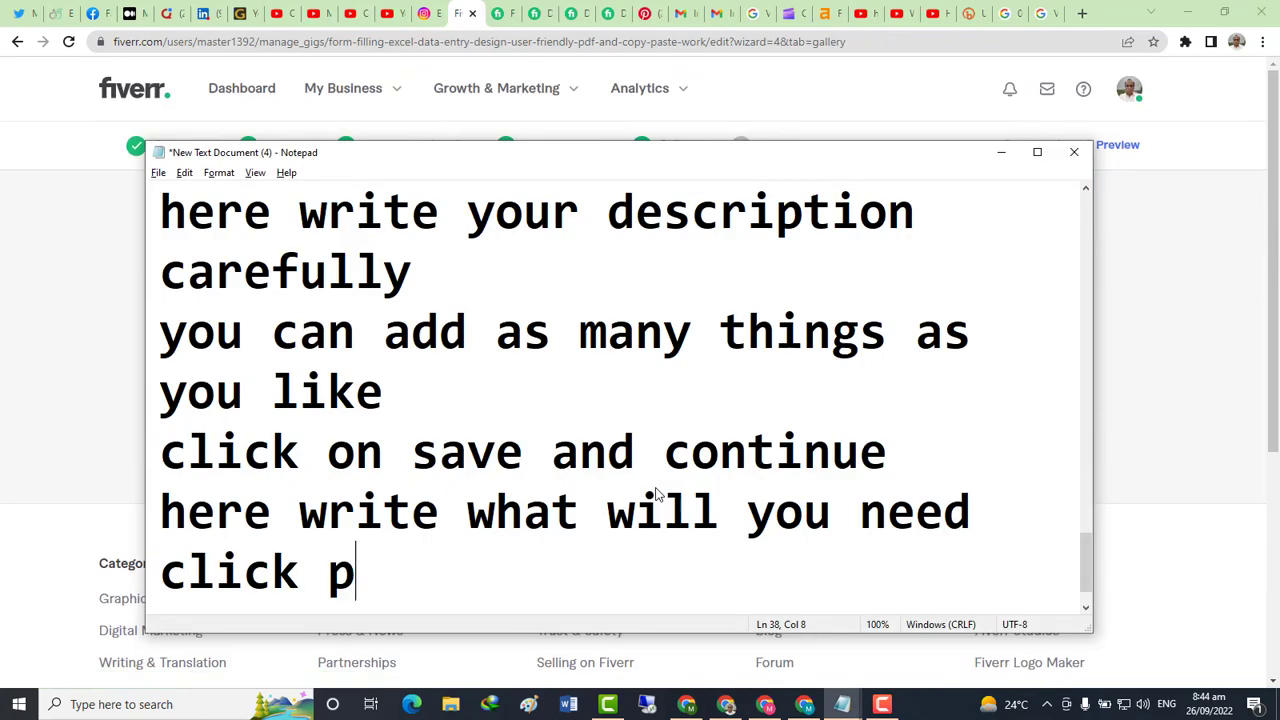
key("BackSpace")
type("on ")
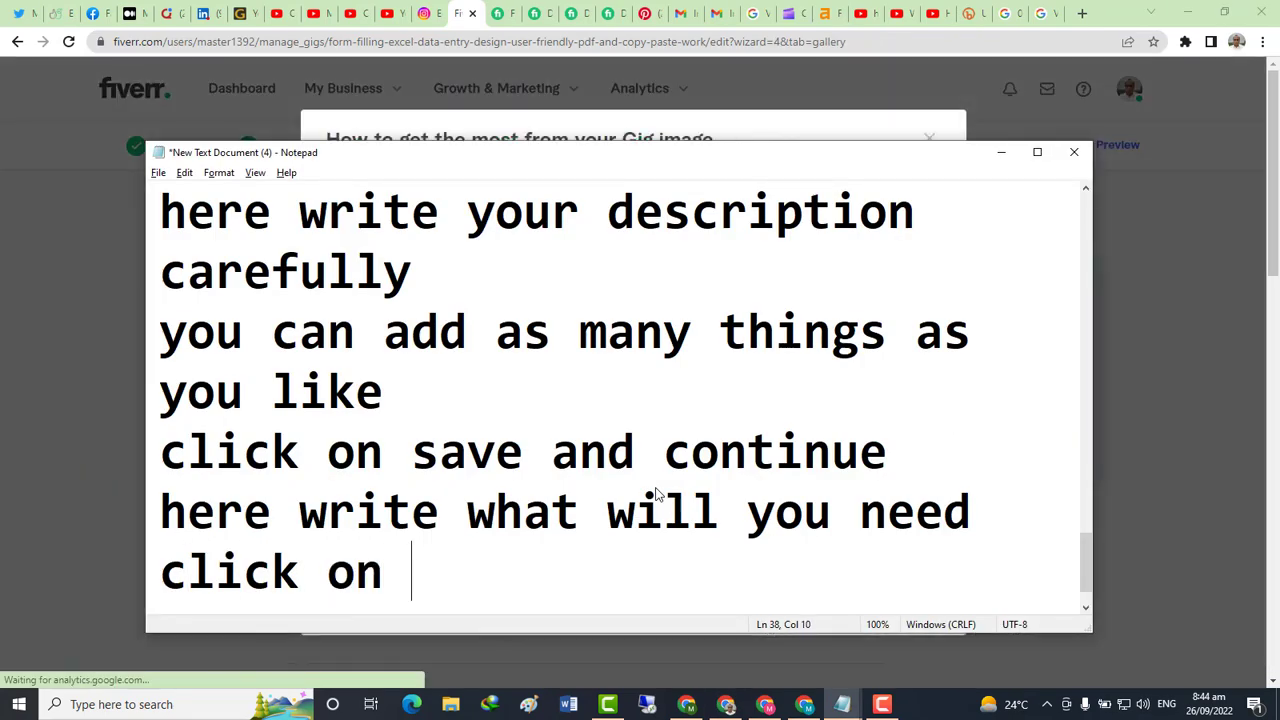
type("save")
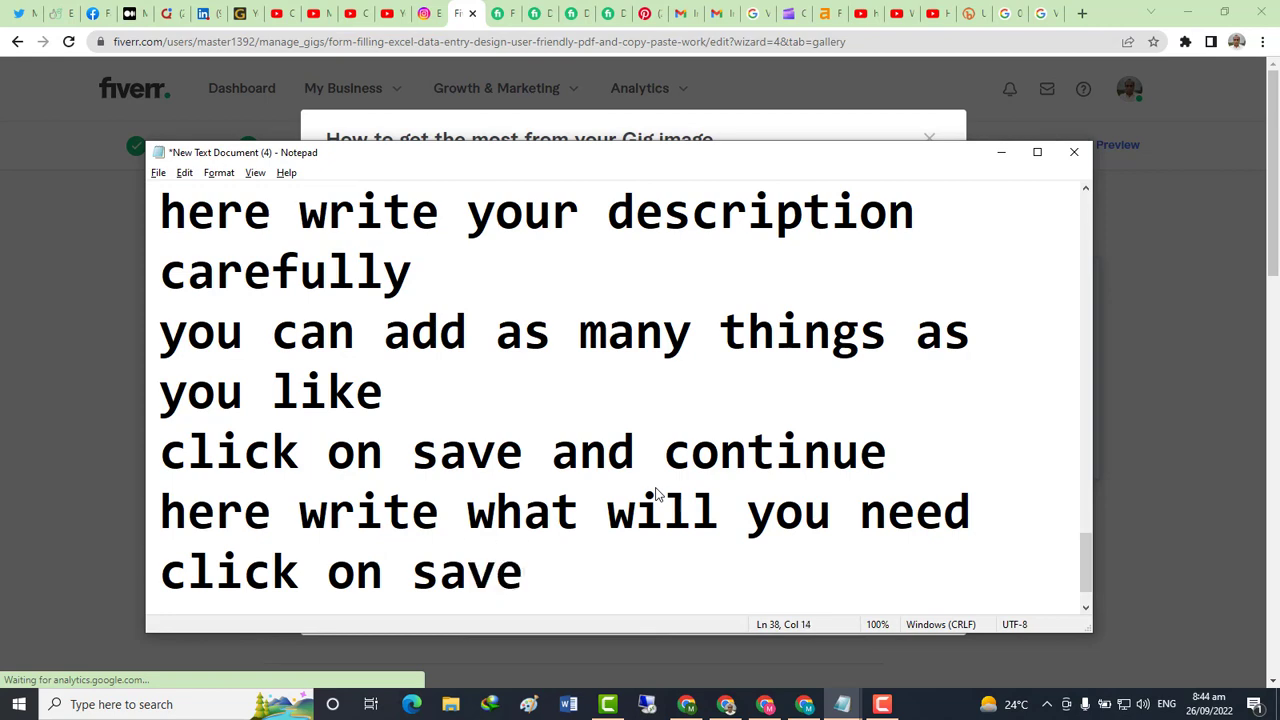
type(" and cont")
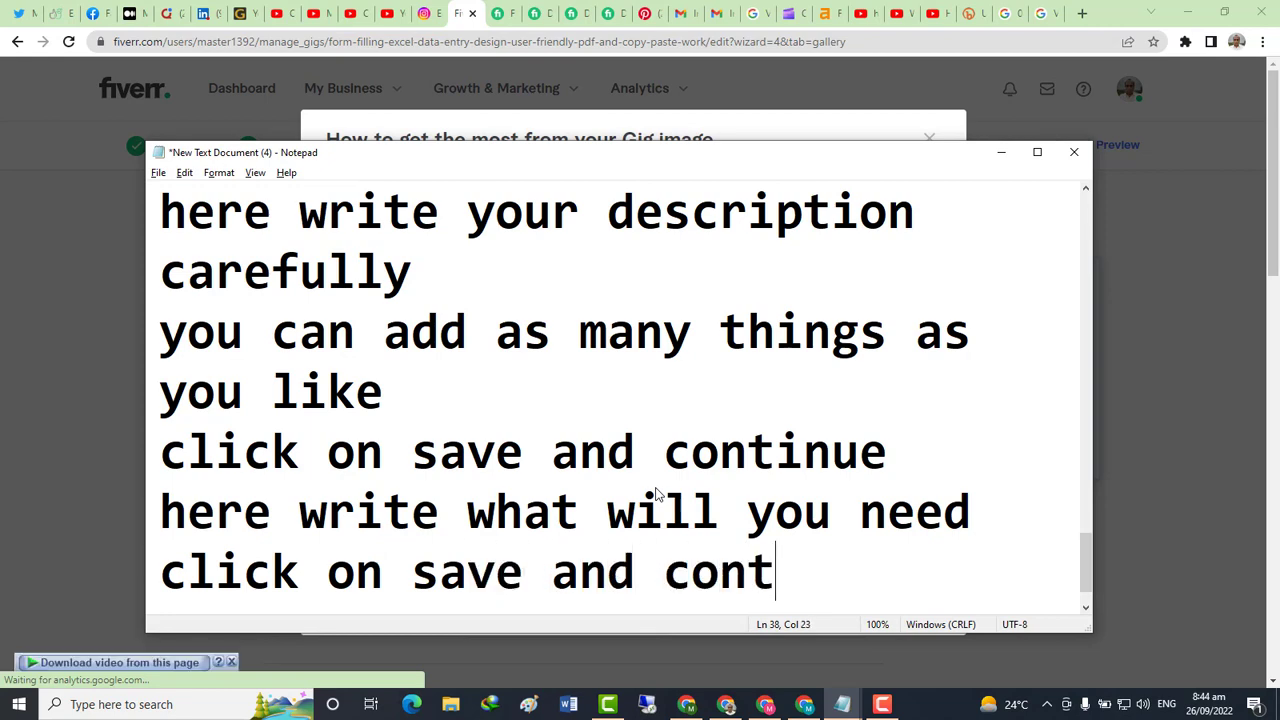
type("inue")
key("Return")
Close the Gig image guidelines popup and review the Gallery's empty upload slots
key("alt+Tab")
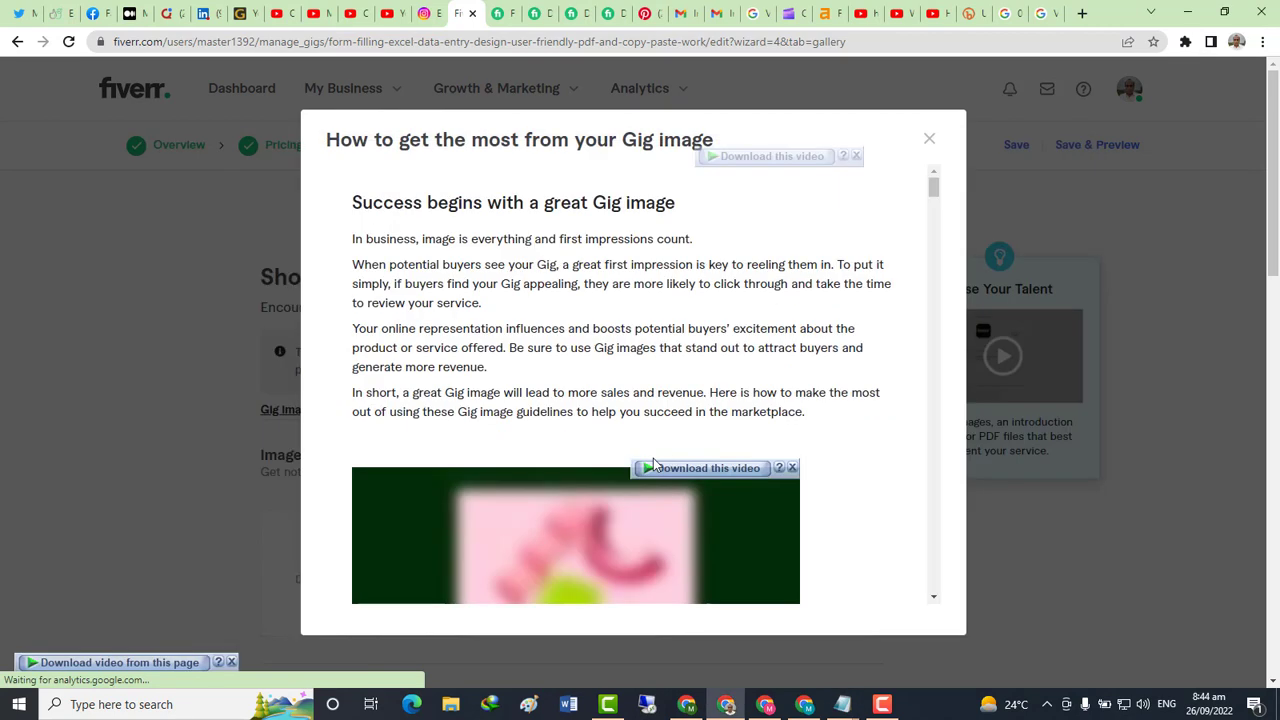
scroll(910, 428, "down", 2)
scroll(910, 468, "down", 10)
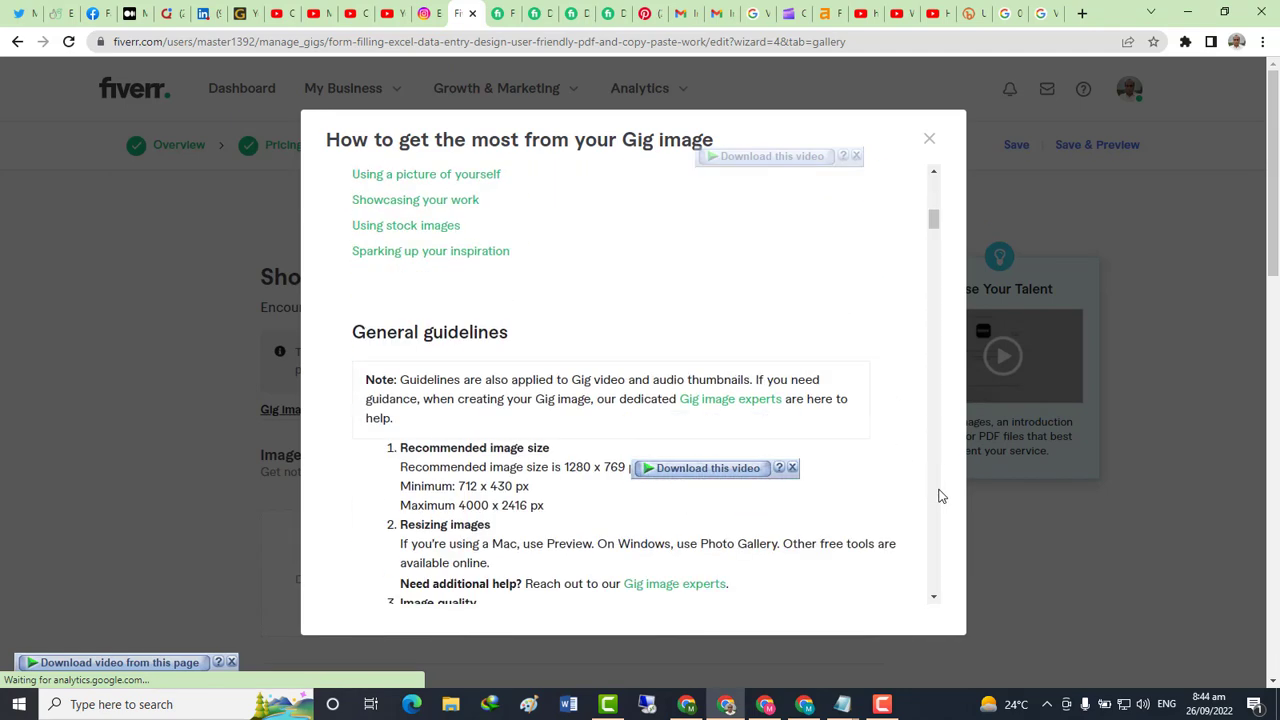
left_click(929, 139)
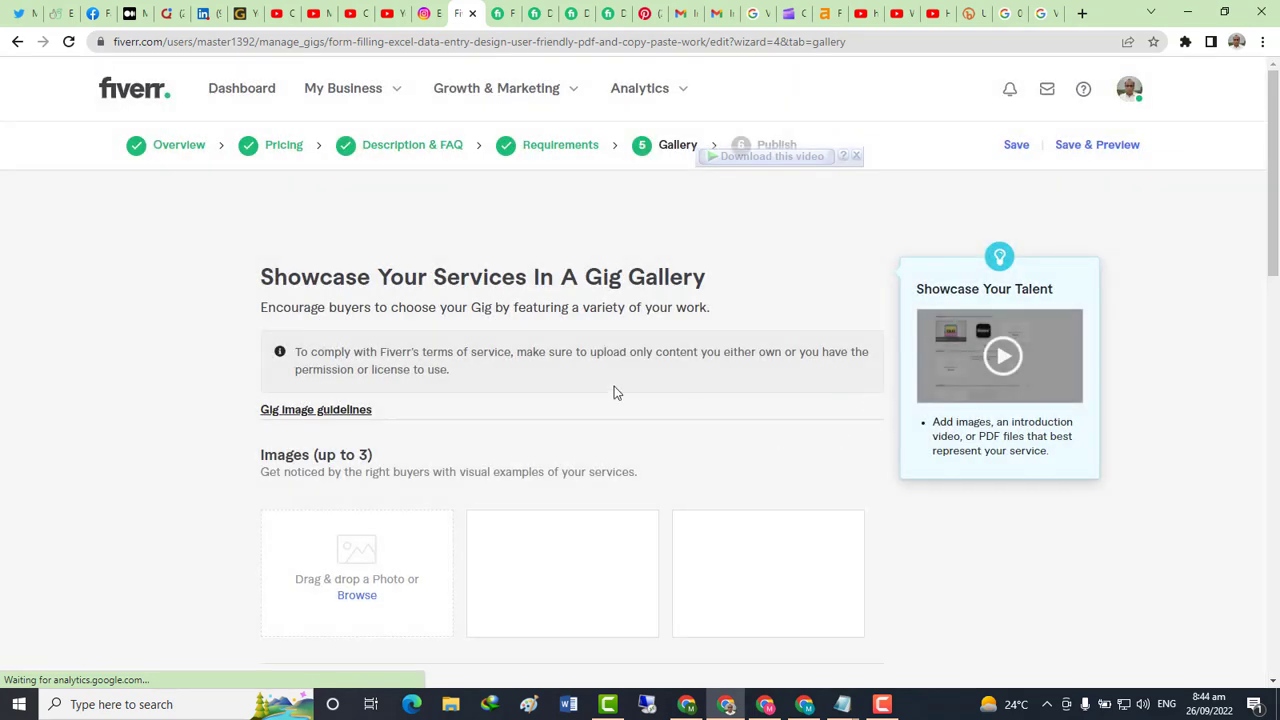
scroll(600, 390, "down", 2)
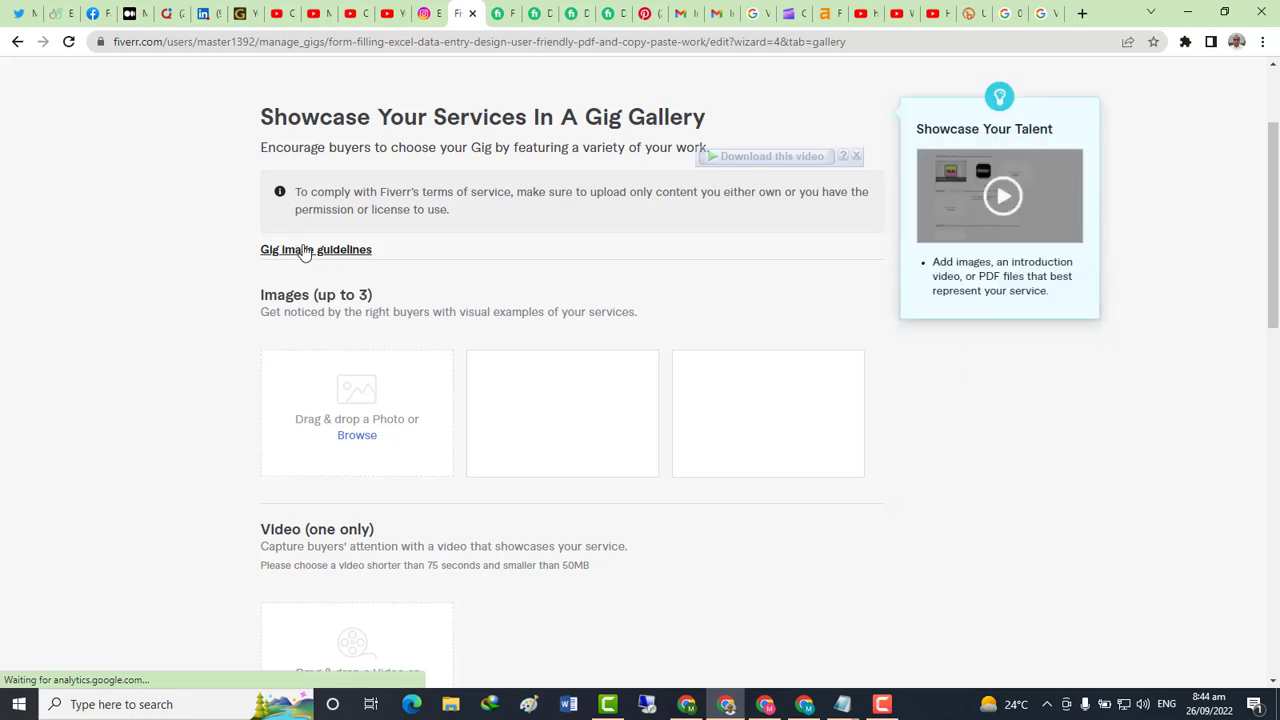
scroll(455, 328, "down", 2)
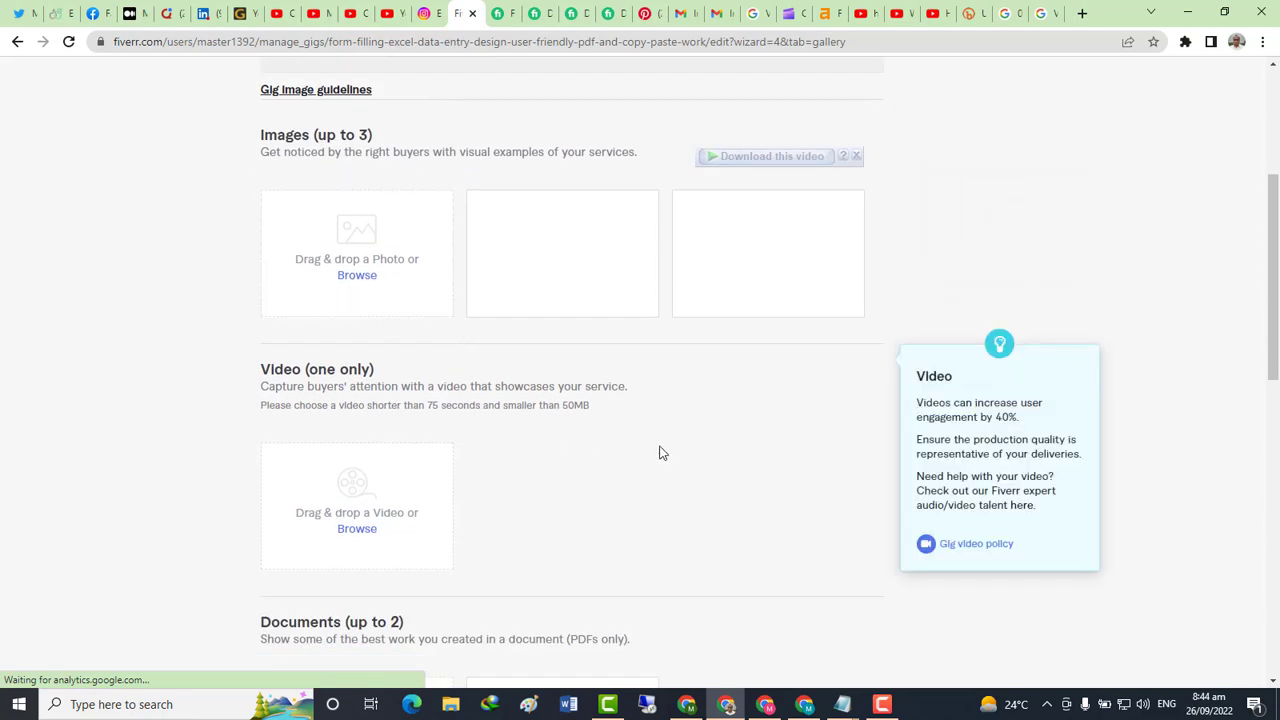
Open a new browser tab and note "open google chrome and search data entery form filling"
left_click(1080, 14)
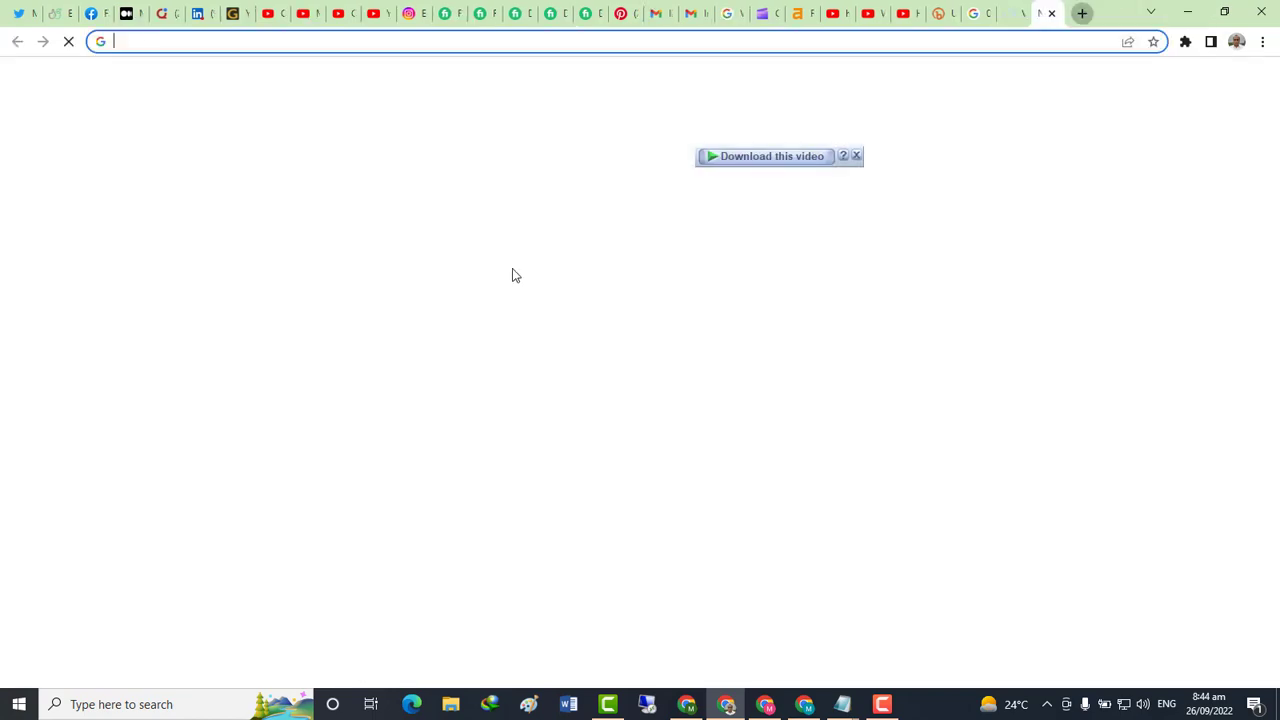
key("alt+Tab")
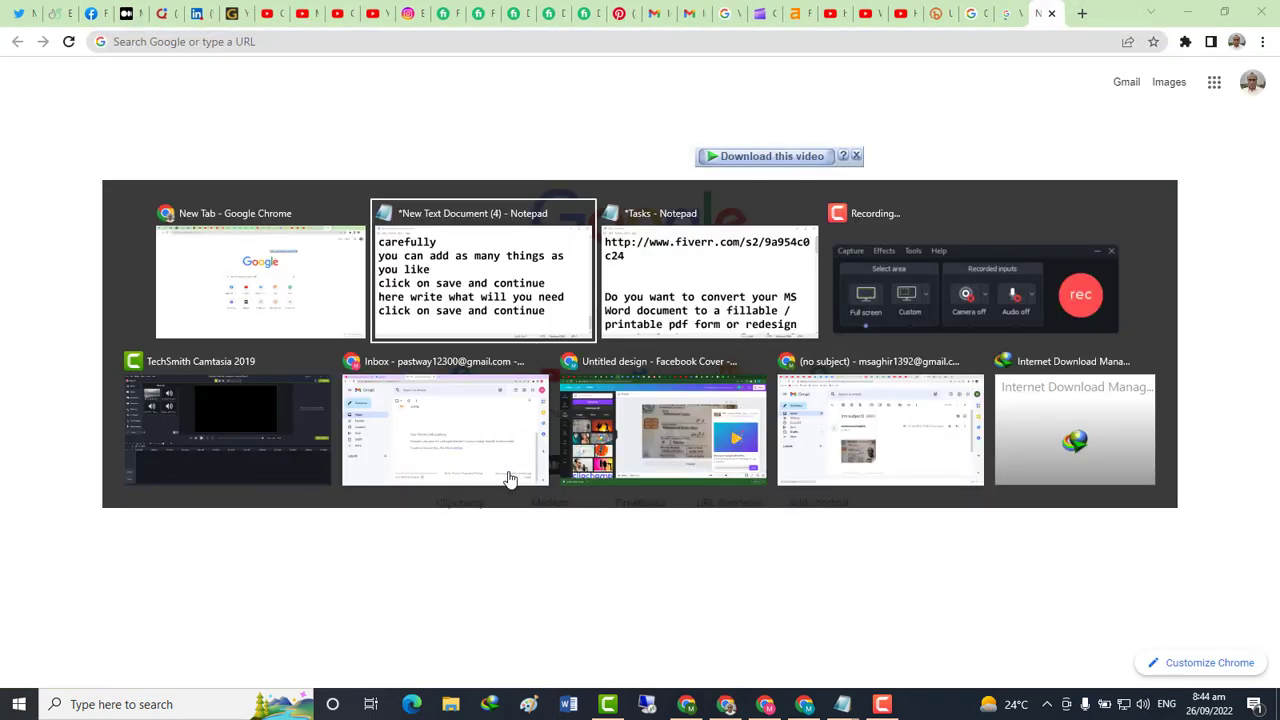
type("open ")
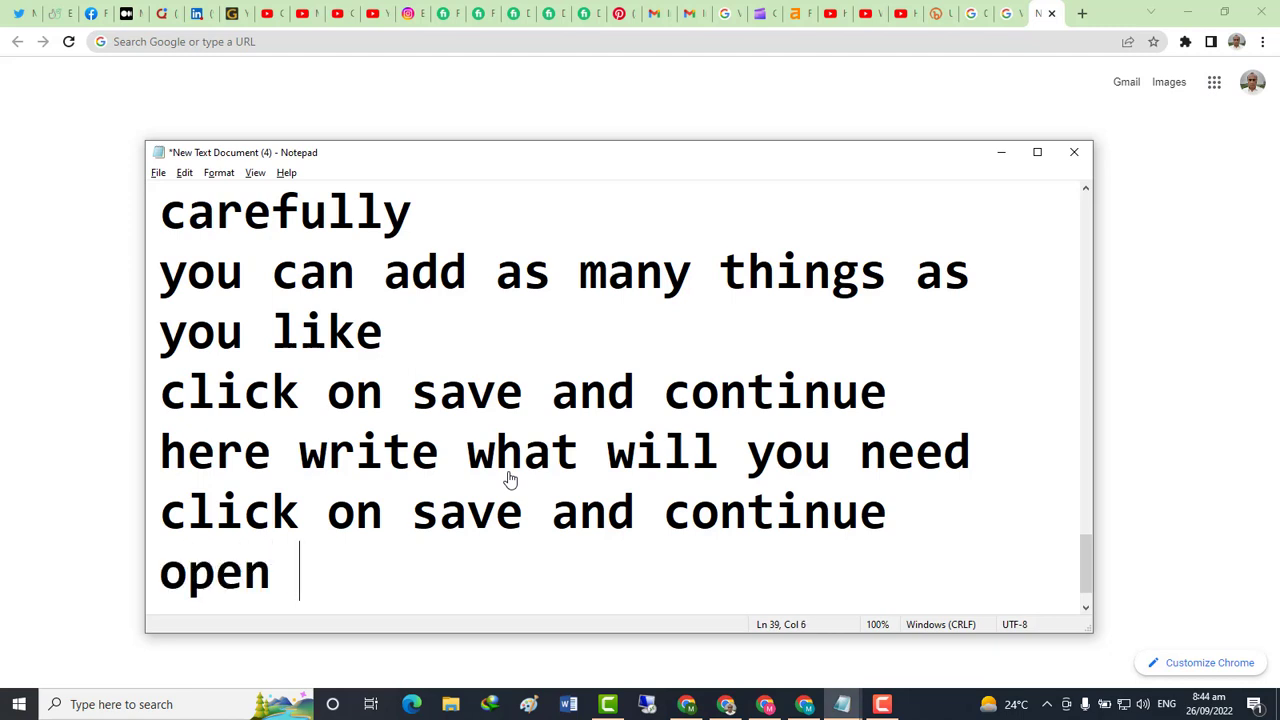
type("googl")
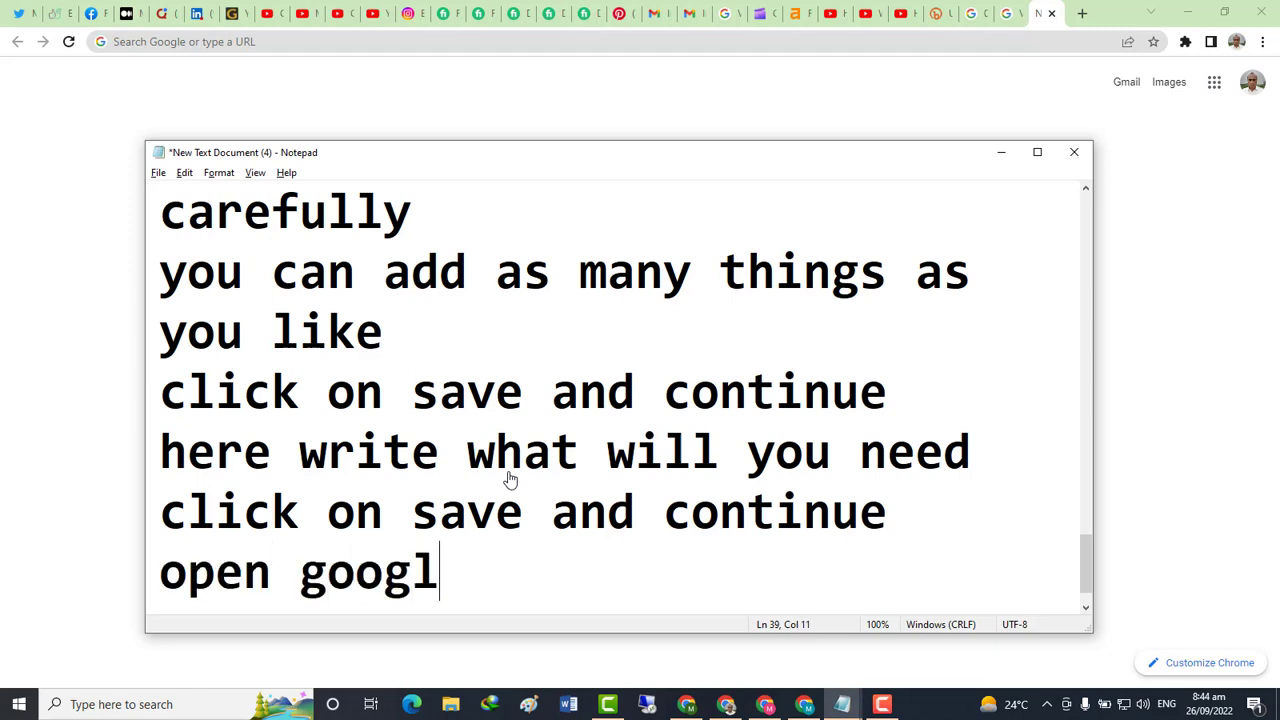
type("e browse")
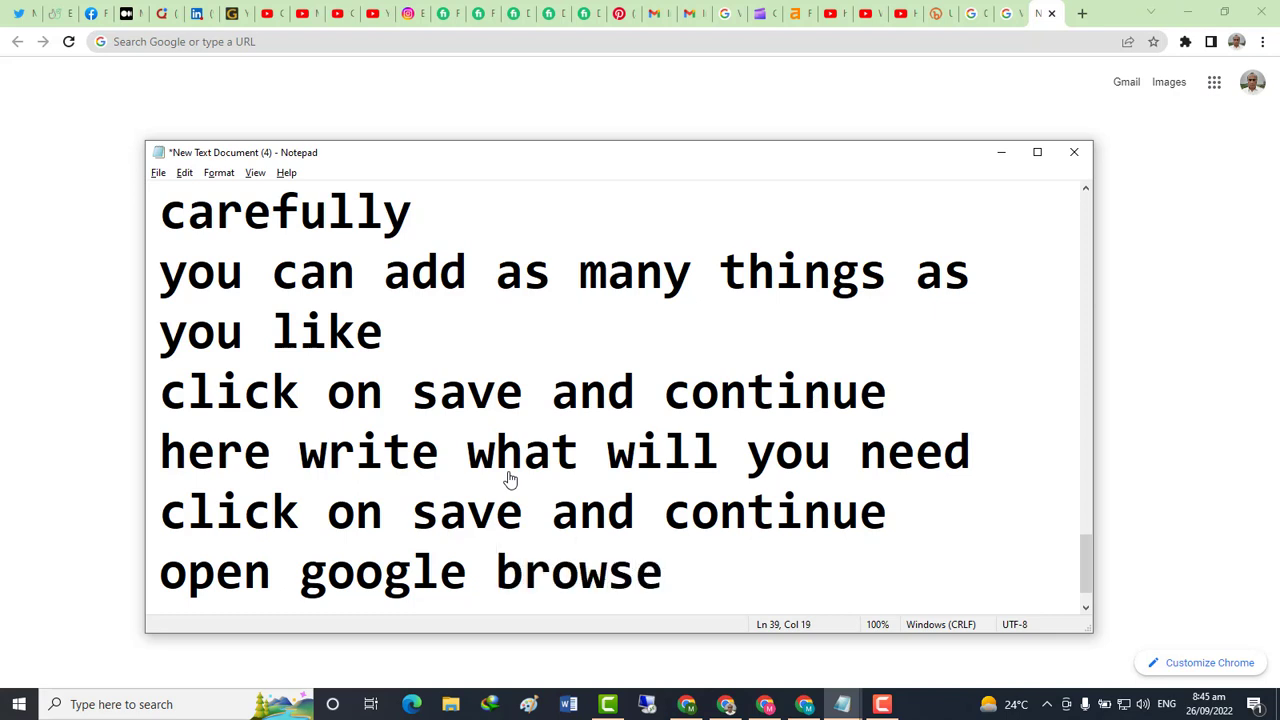
key("BackSpace")
key("BackSpace")
key("BackSpace")
key("BackSpace")
key("BackSpace")
key("BackSpace")
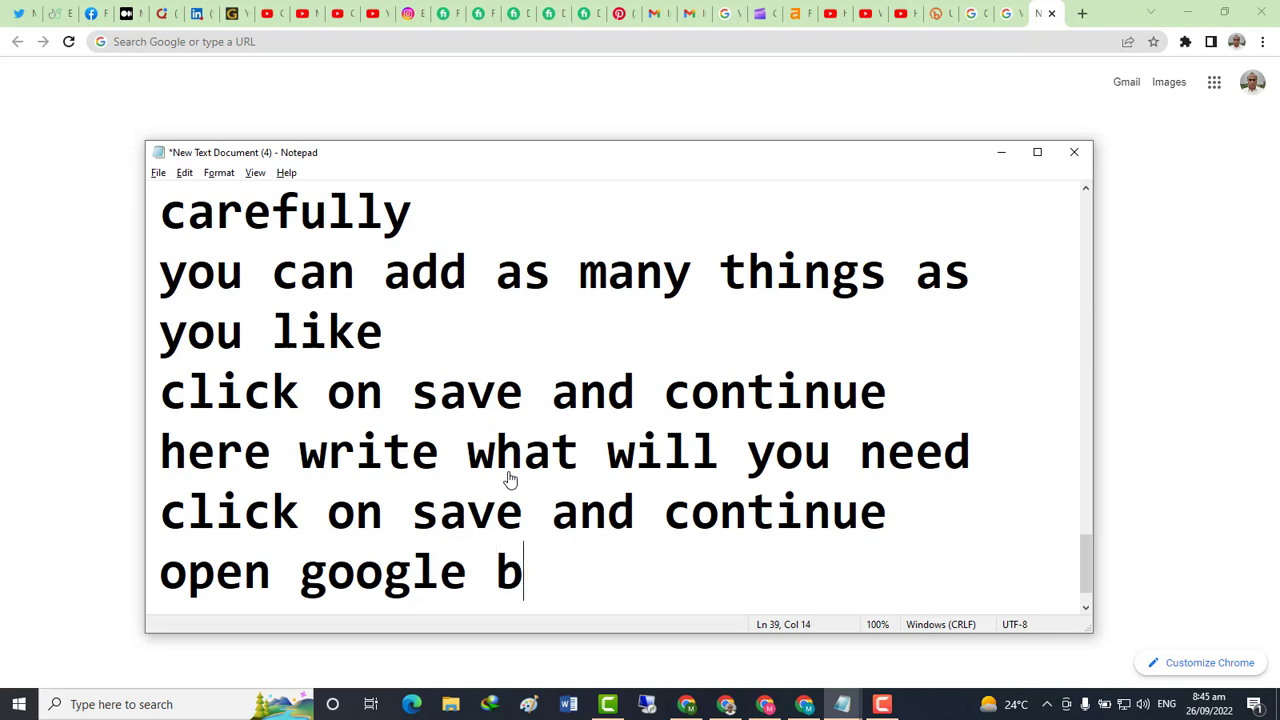
type("chr")
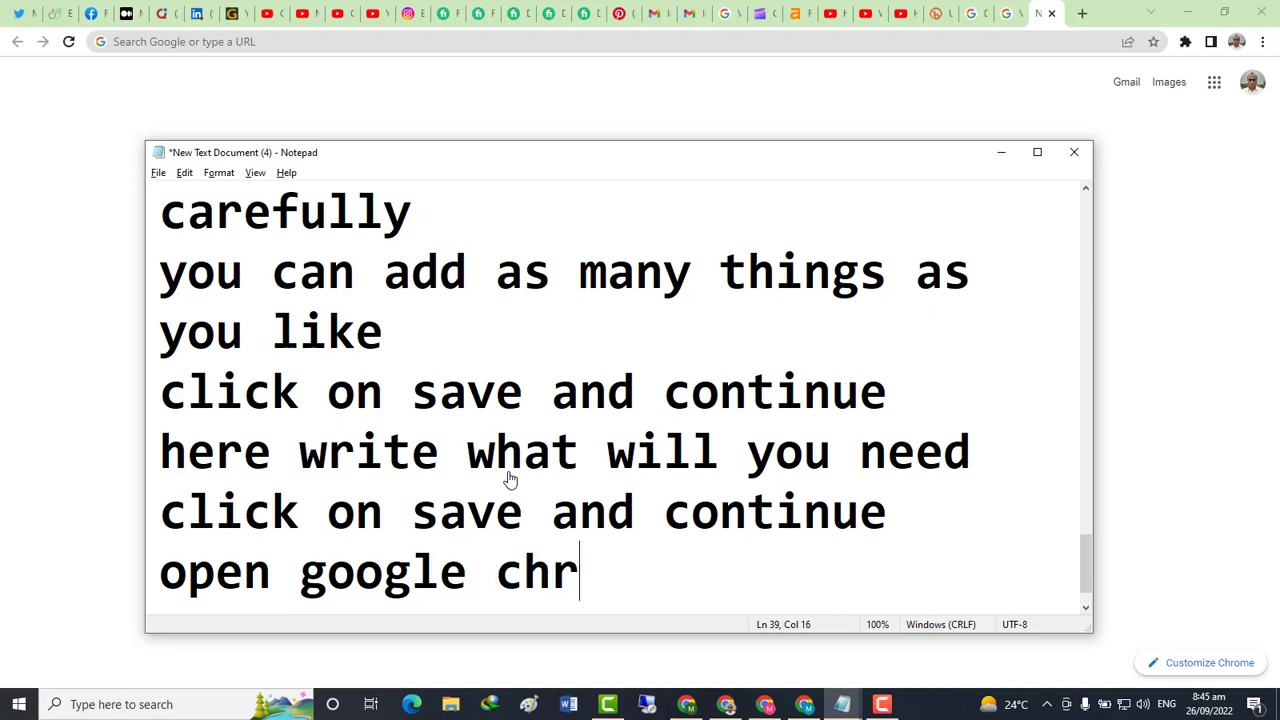
type("ome and search")
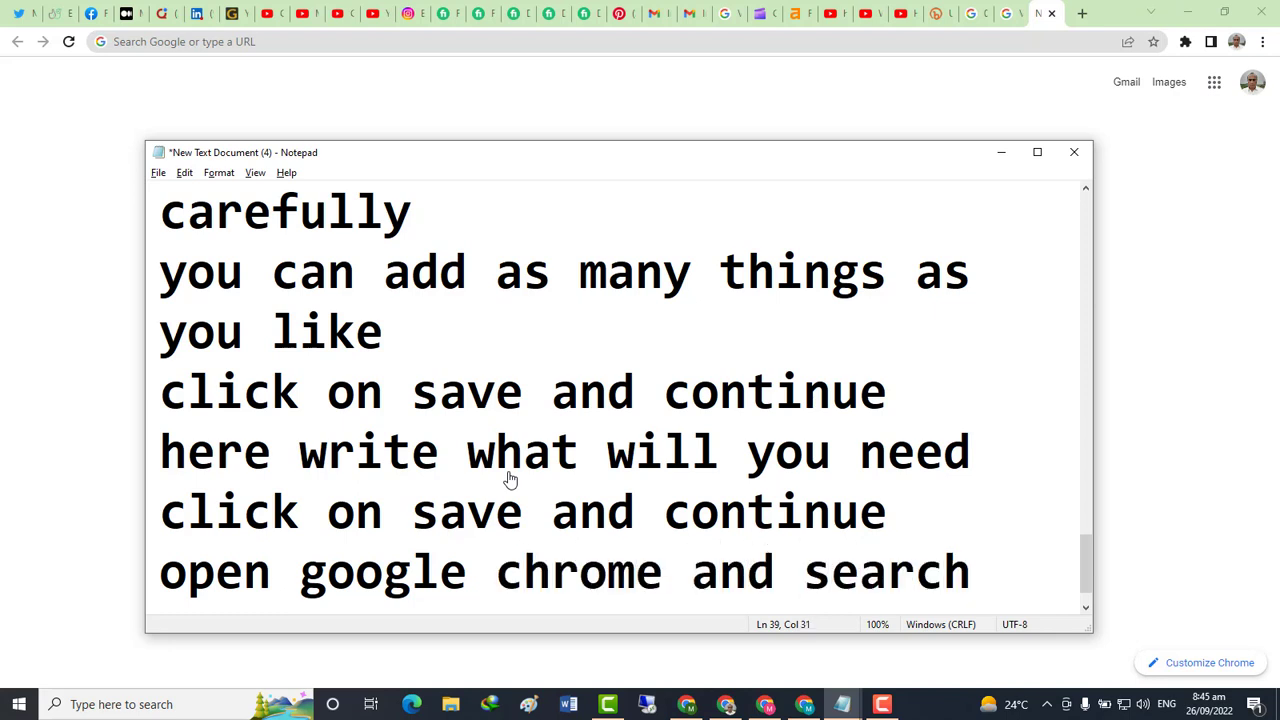
type(" data")
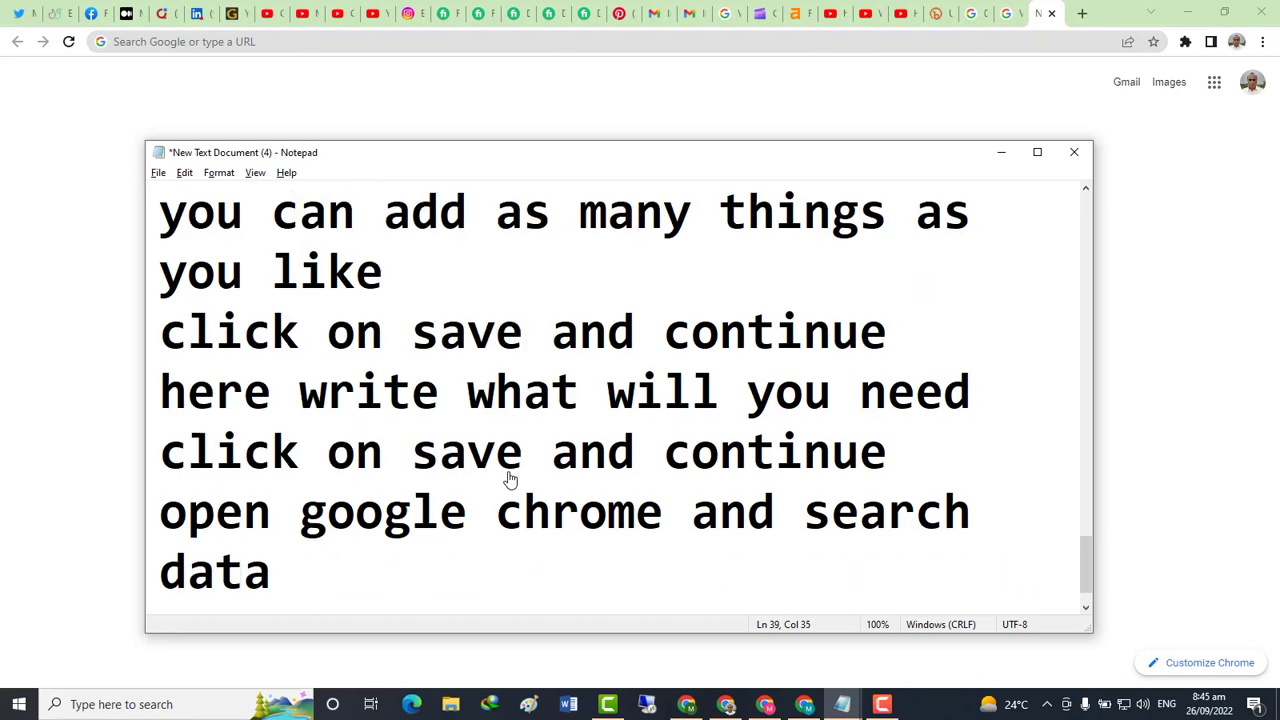
type(" entery ")
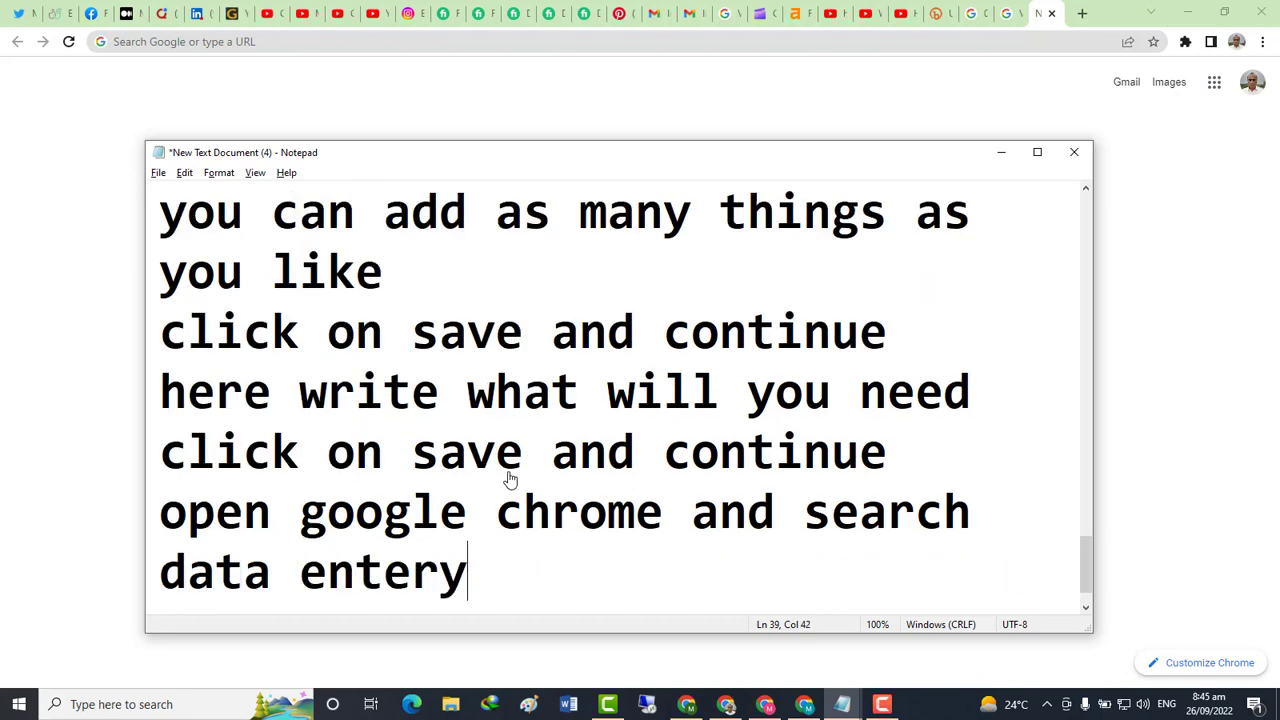
type("form")
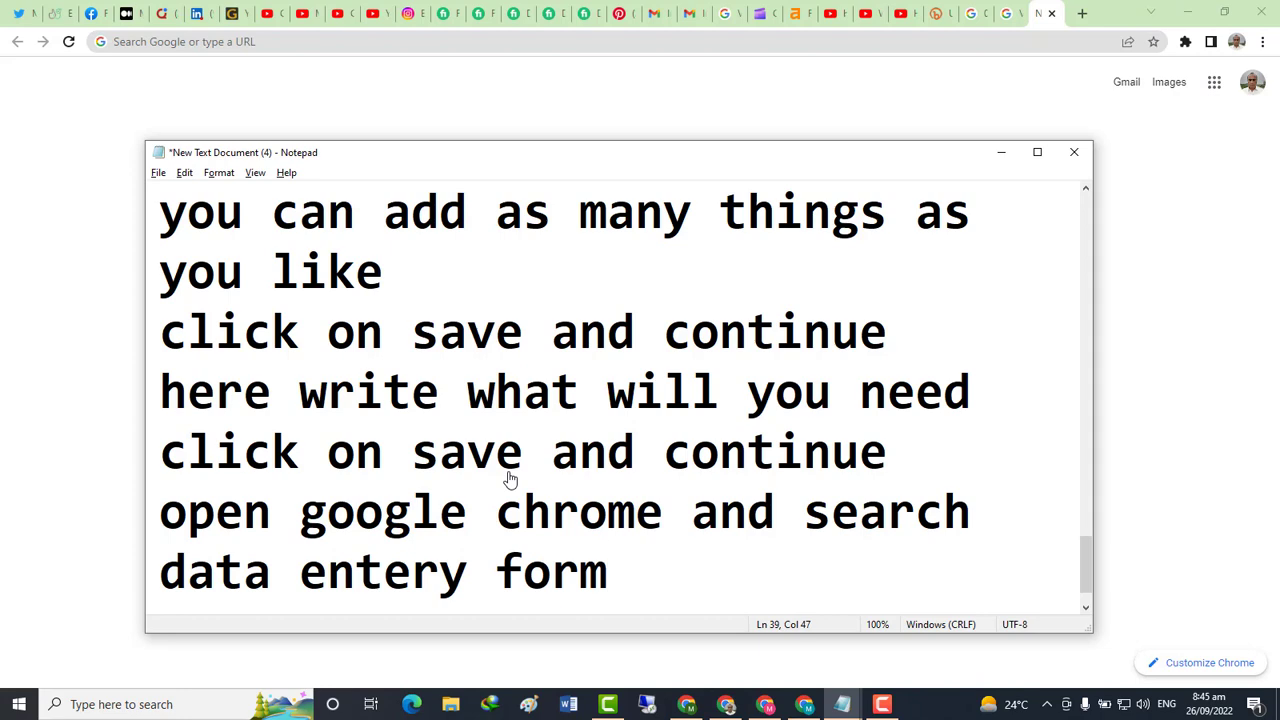
type(" fil")
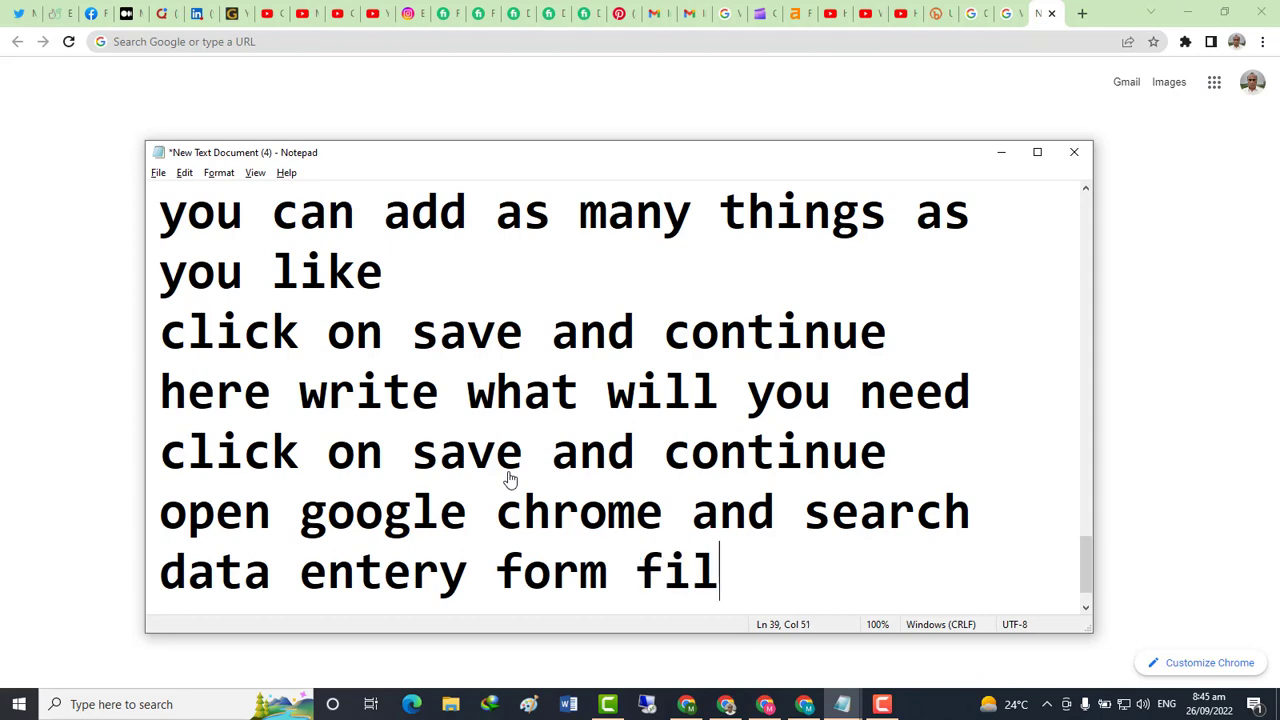
type("ling")
key("Return")
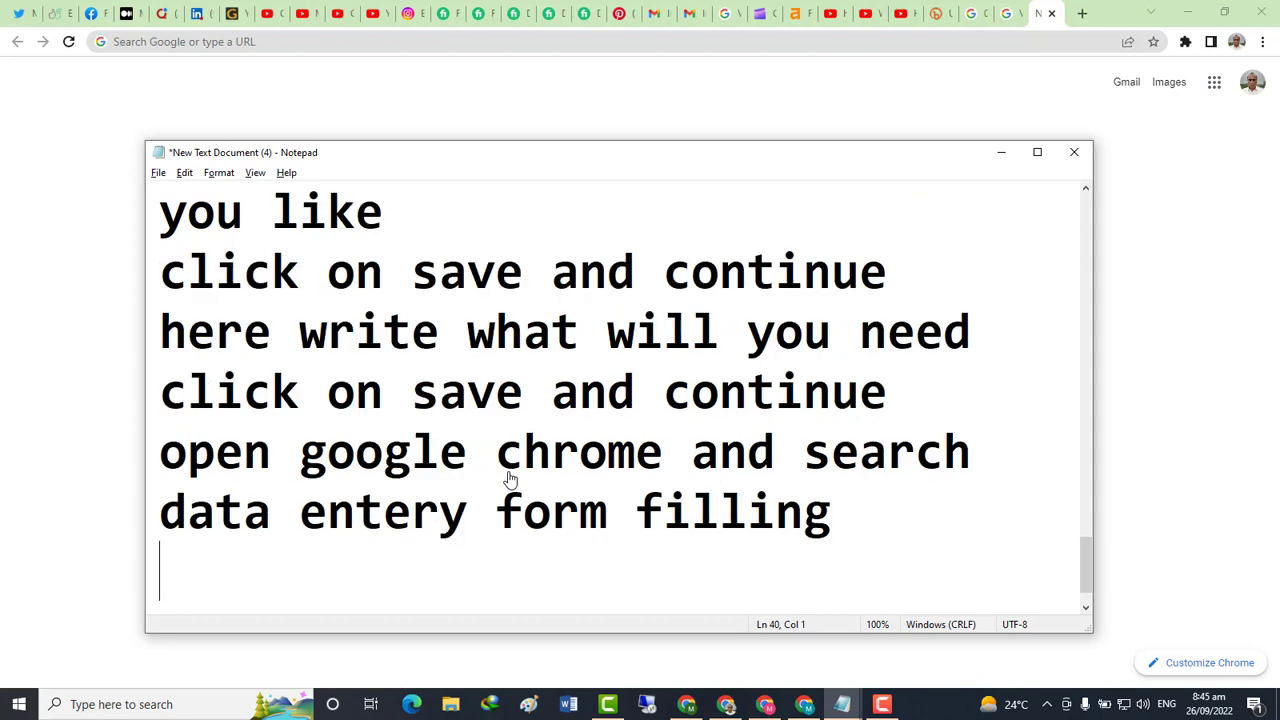
key("alt+Tab")
Search Google for "form filling" and show the image results
left_click(520, 309)
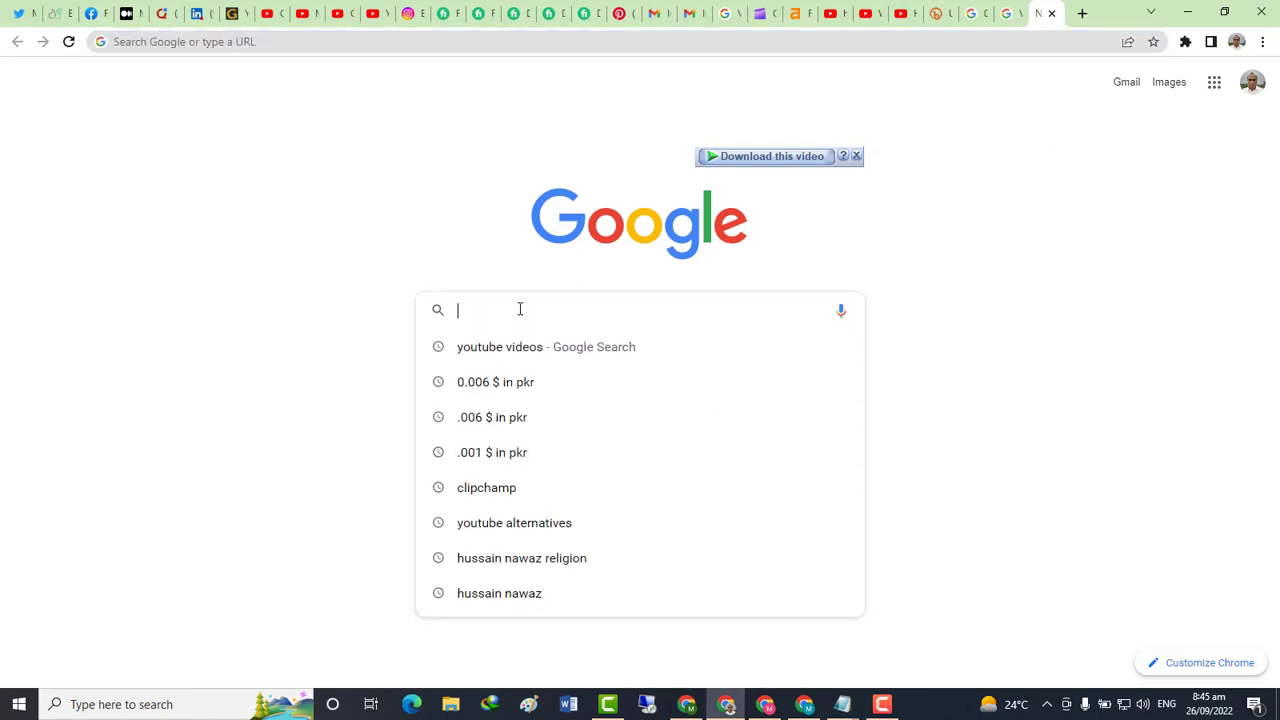
type("fo")
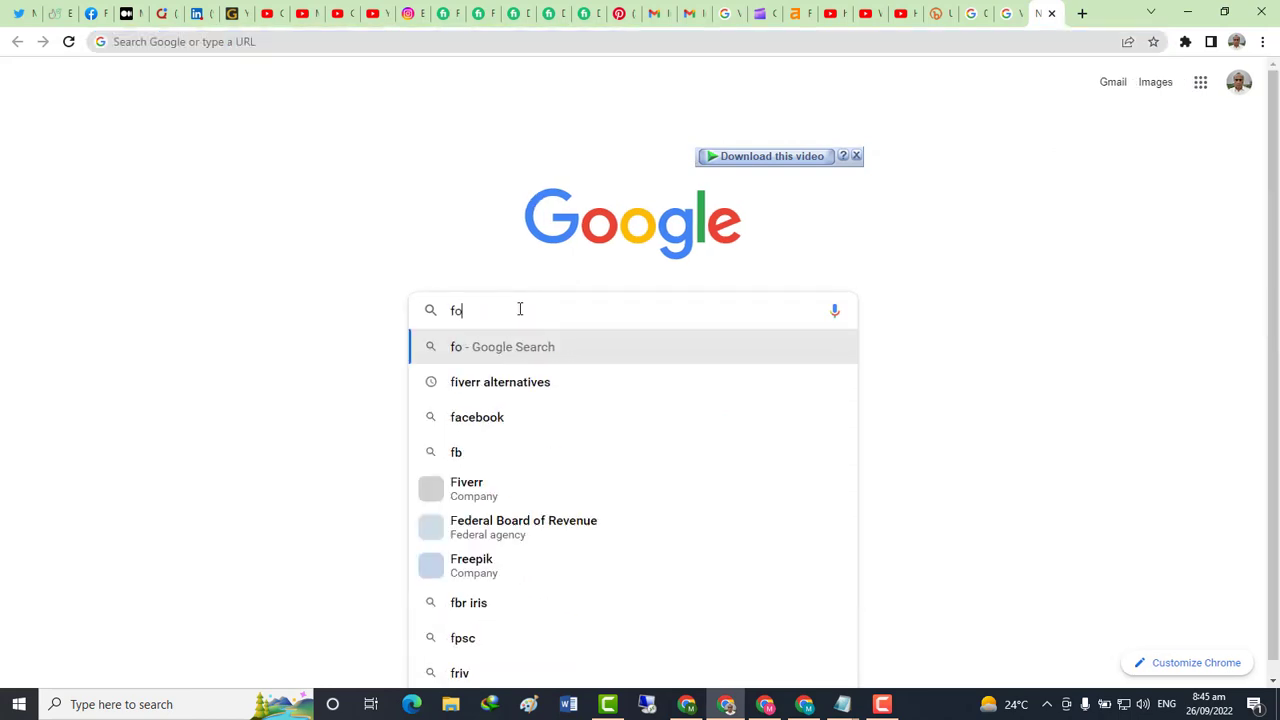
type("rm filling")
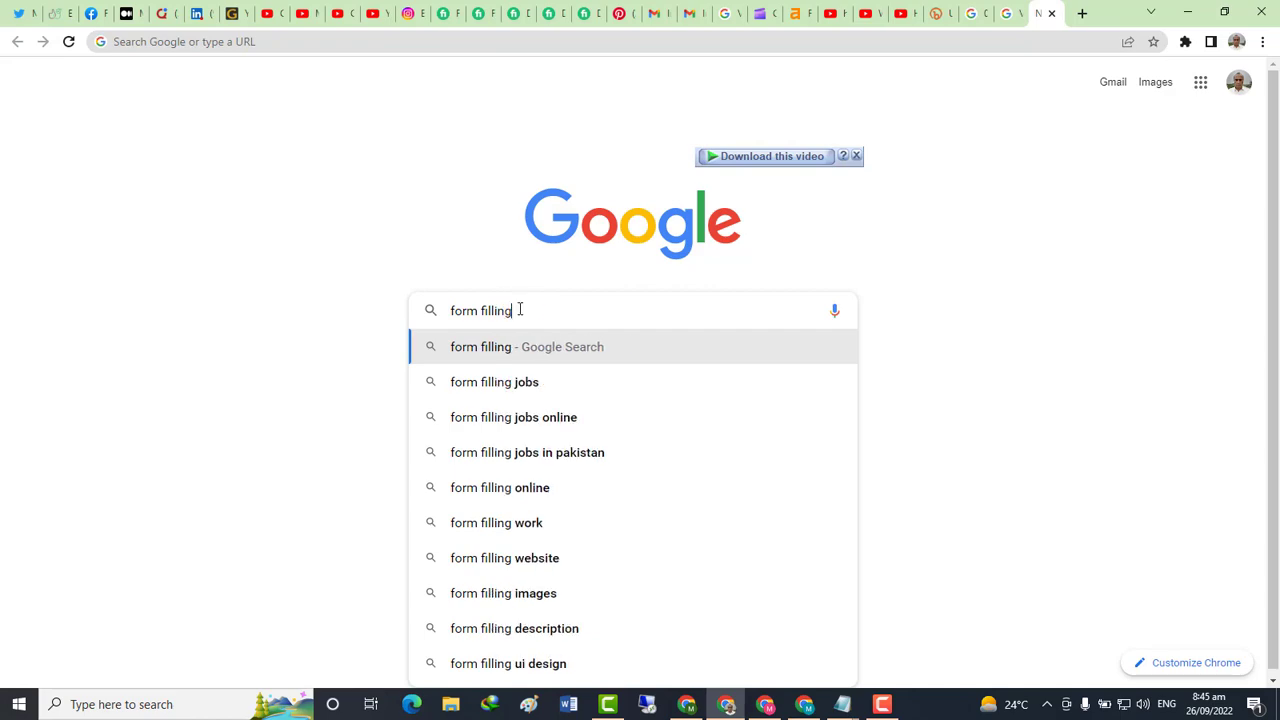
key("Return")
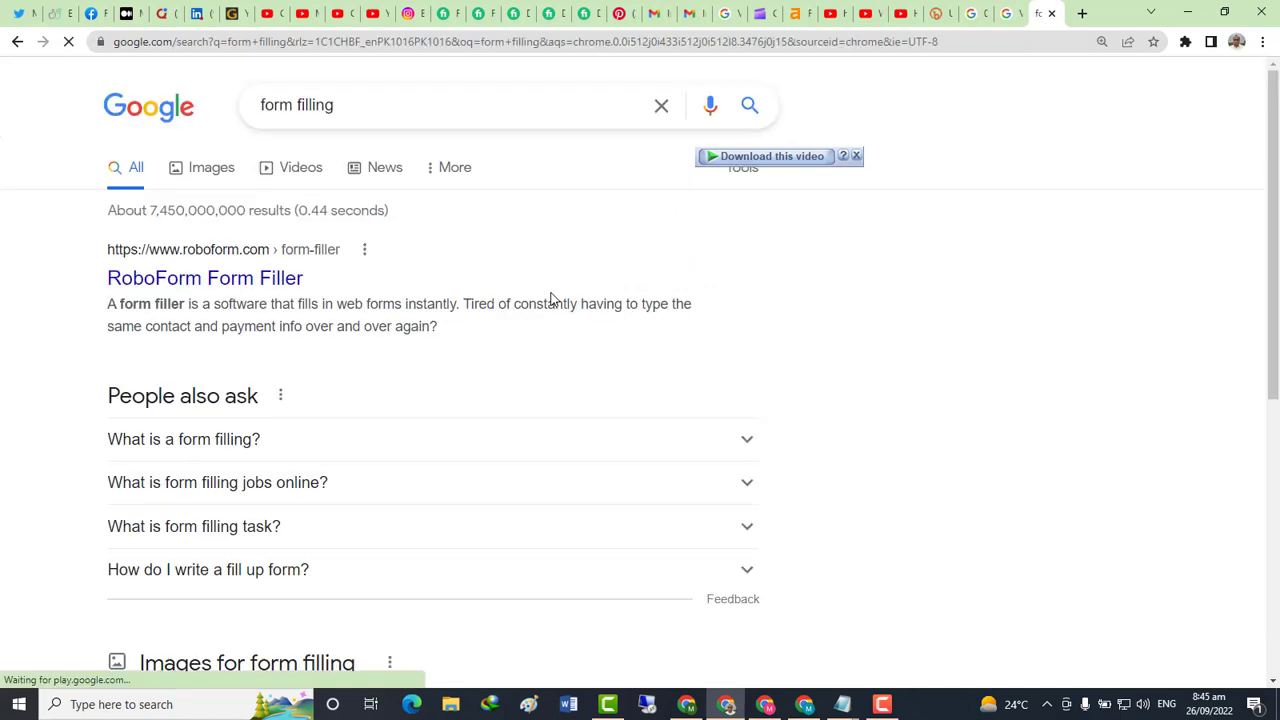
left_click(200, 170)
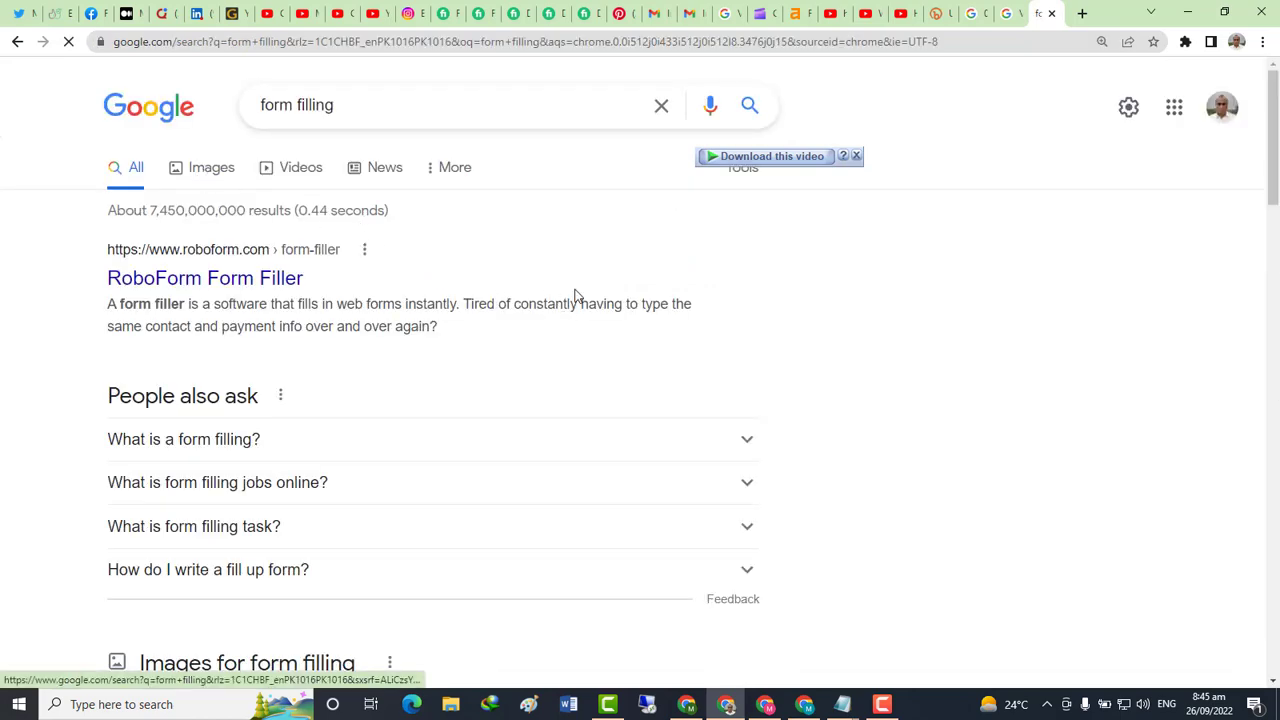
Add the line "click on image" to the Notepad notes
key("alt+Tab")
type("c")
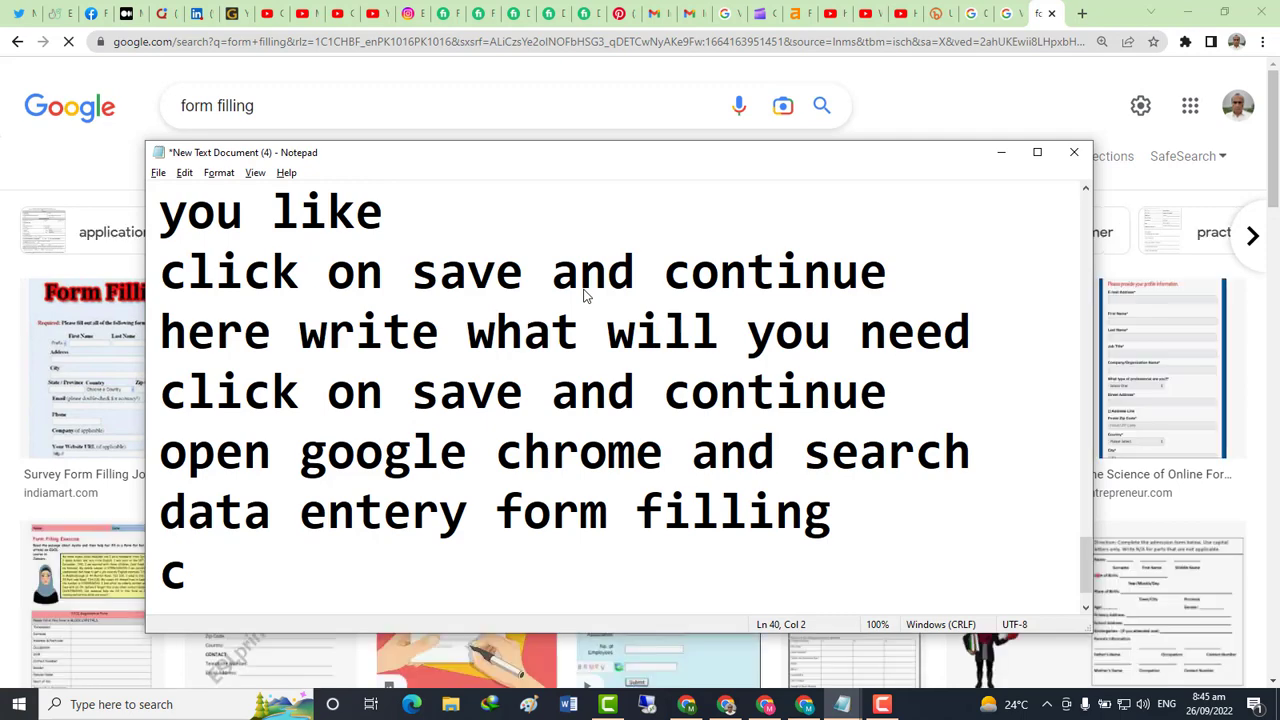
type("lick")
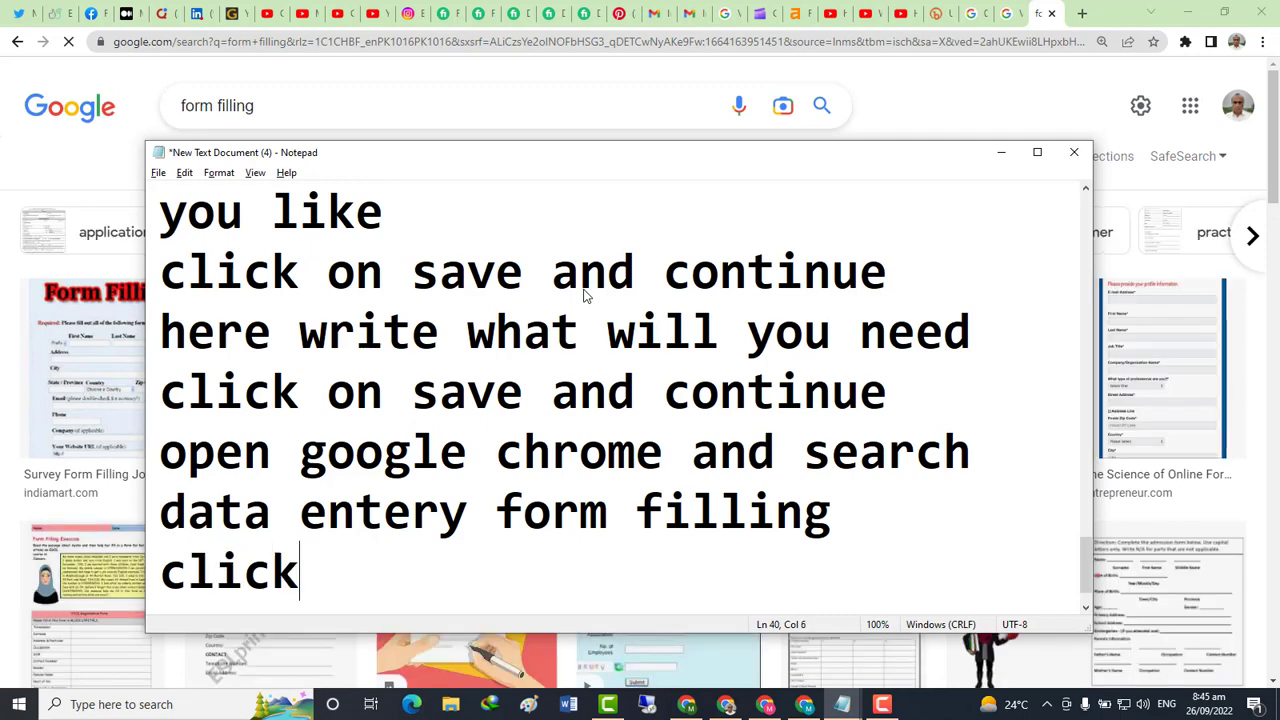
type(" on image")
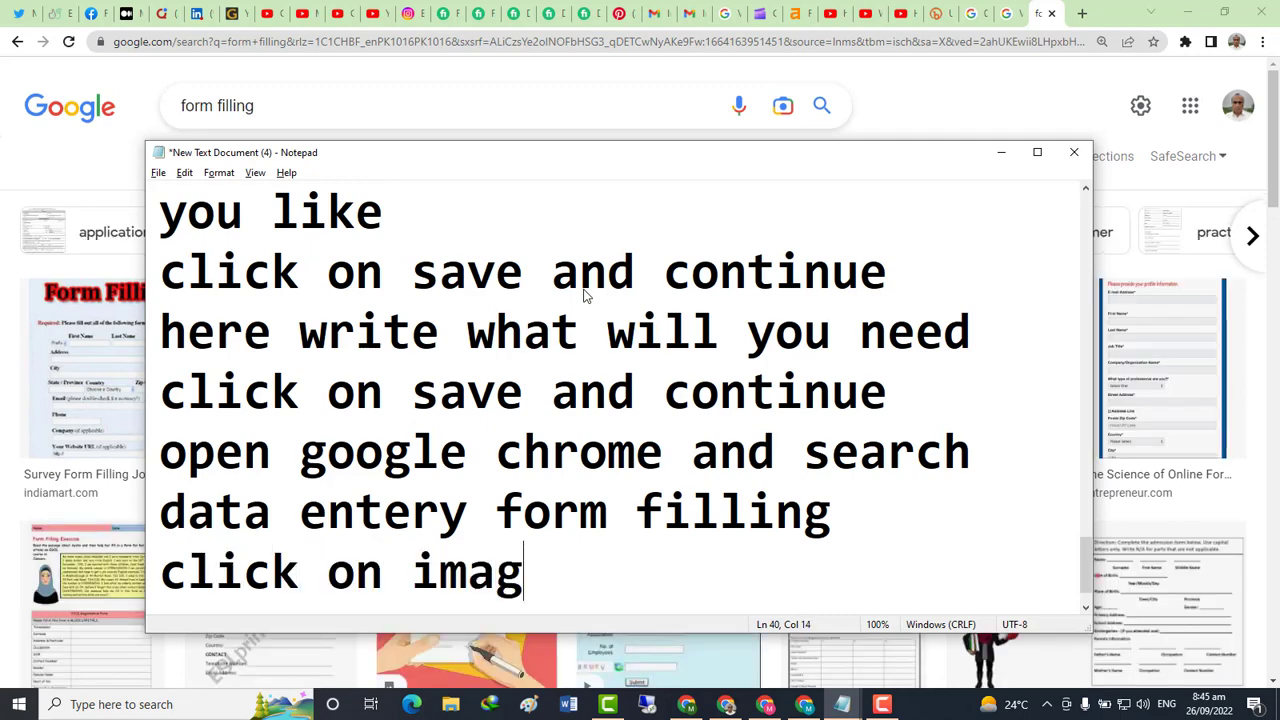
key("Return")
key("alt+Tab")
Browse the form-filling image results and preview the University Application Form image
scroll(586, 228, "down", 1)
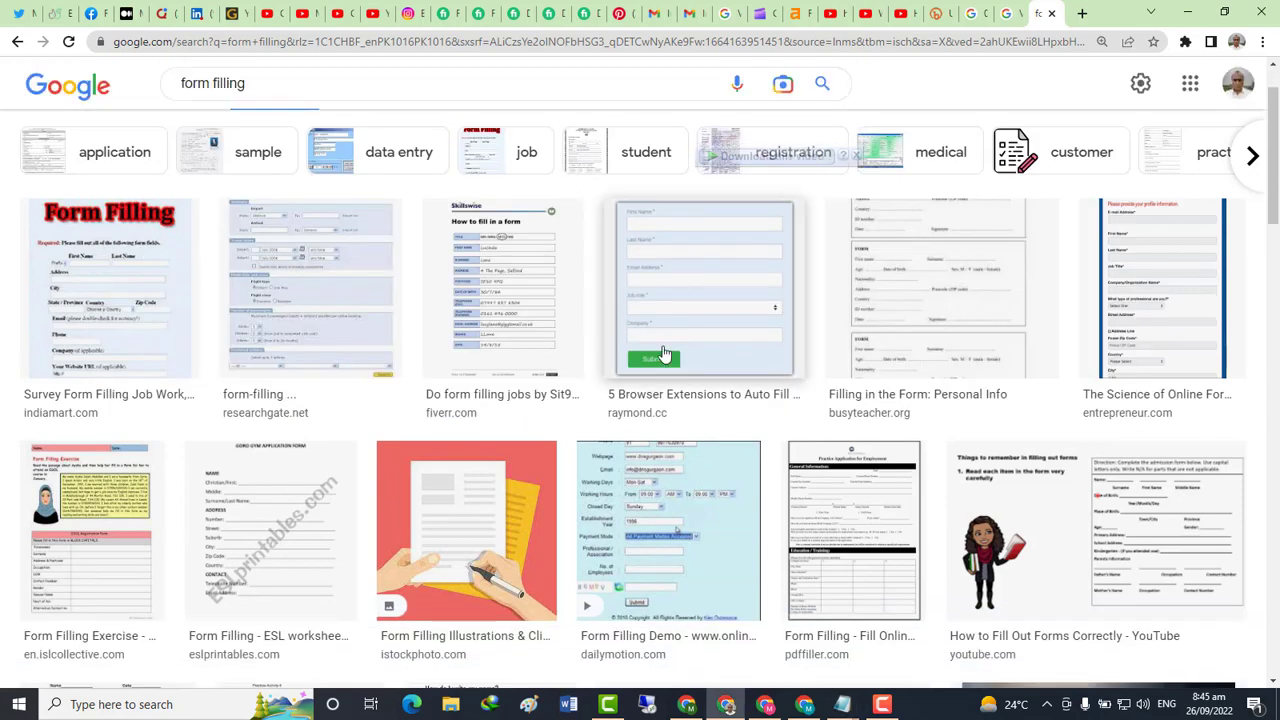
scroll(470, 335, "down", 2)
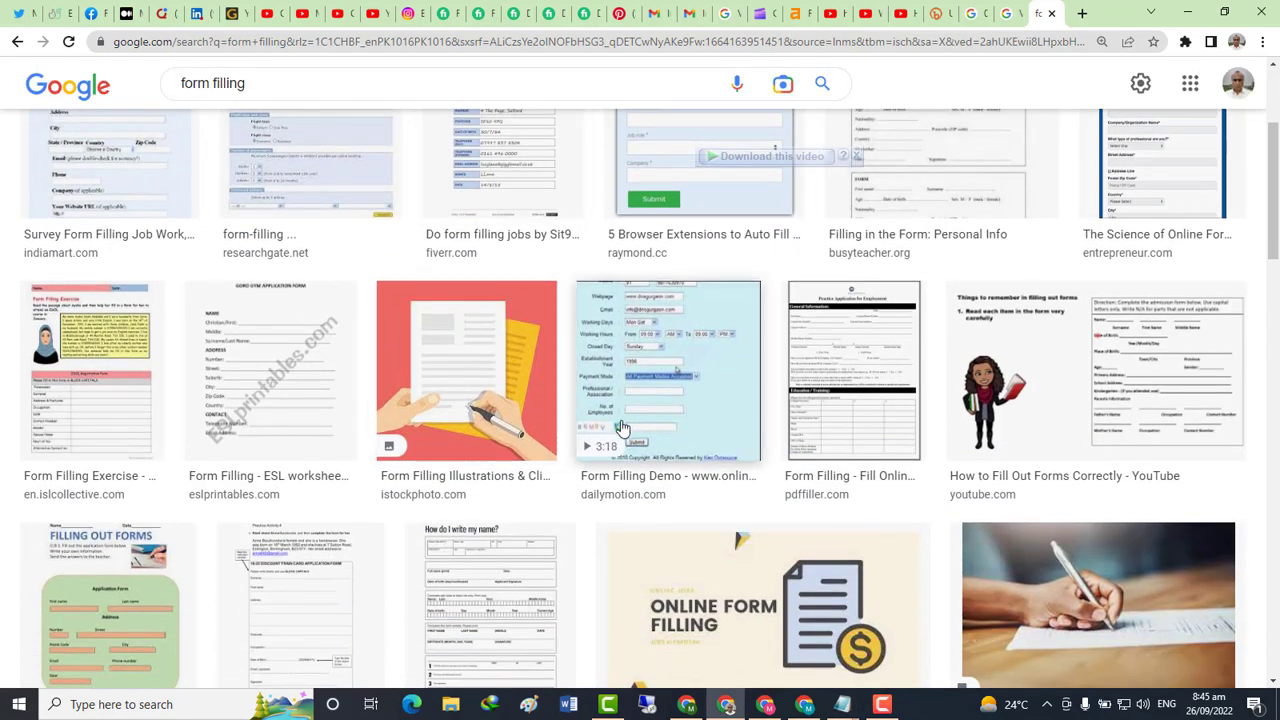
scroll(552, 365, "up", 1)
scroll(552, 365, "up", 1)
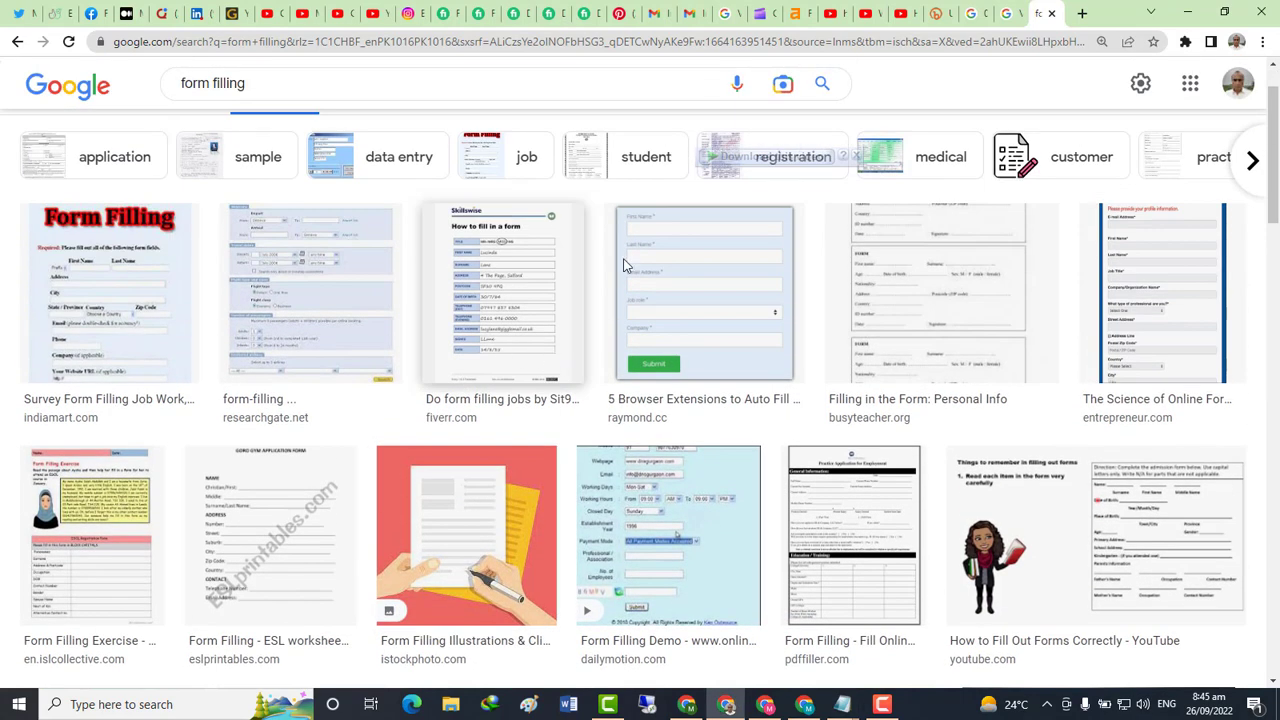
scroll(380, 349, "down", 7)
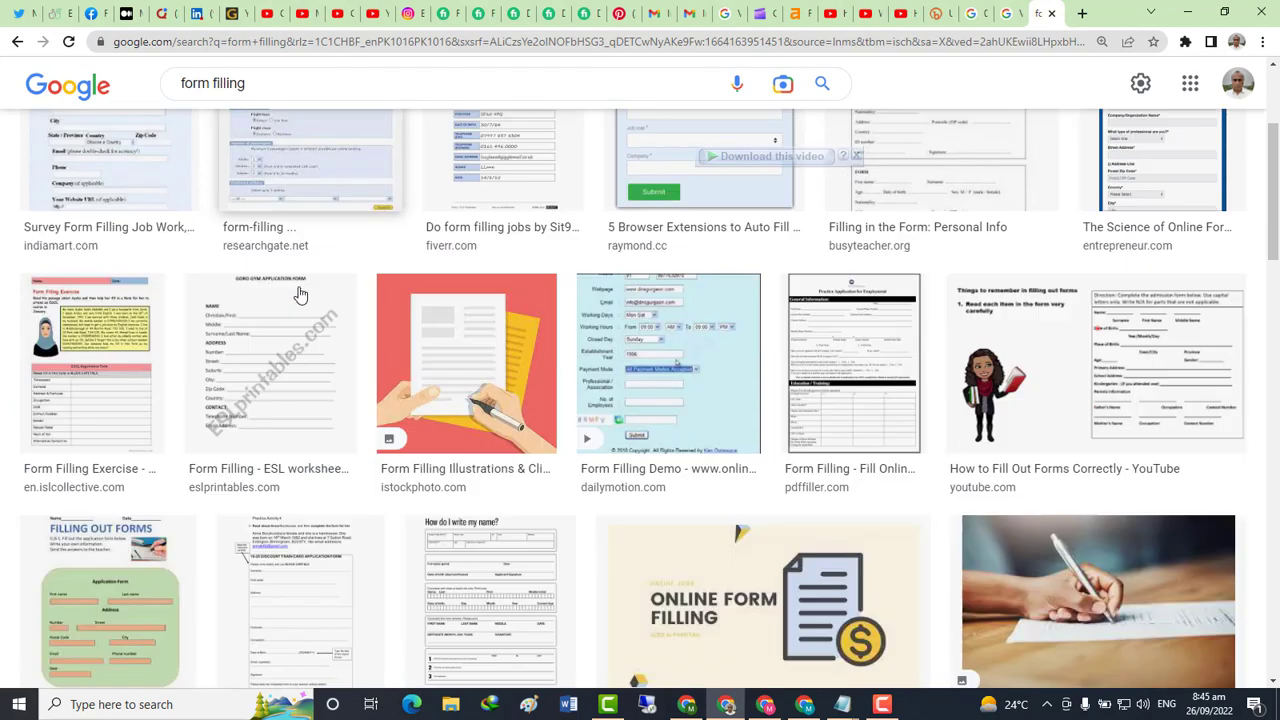
scroll(609, 346, "down", 2)
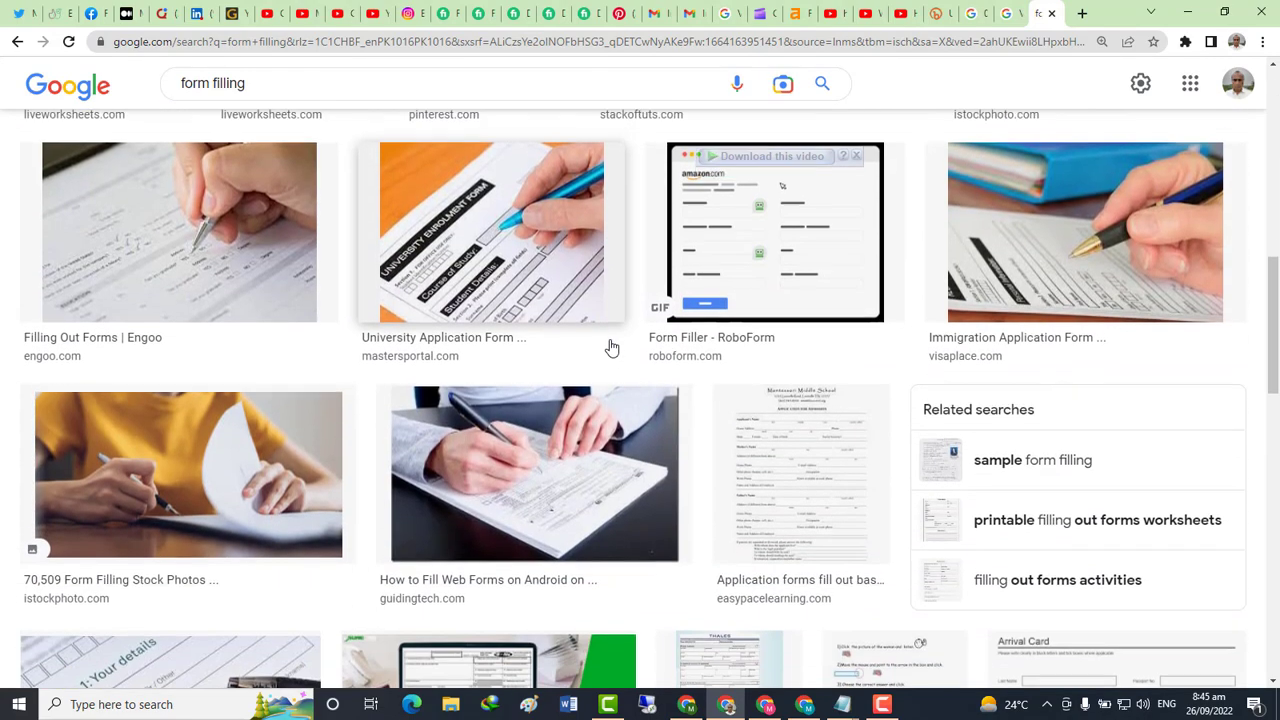
scroll(557, 360, "up", 2)
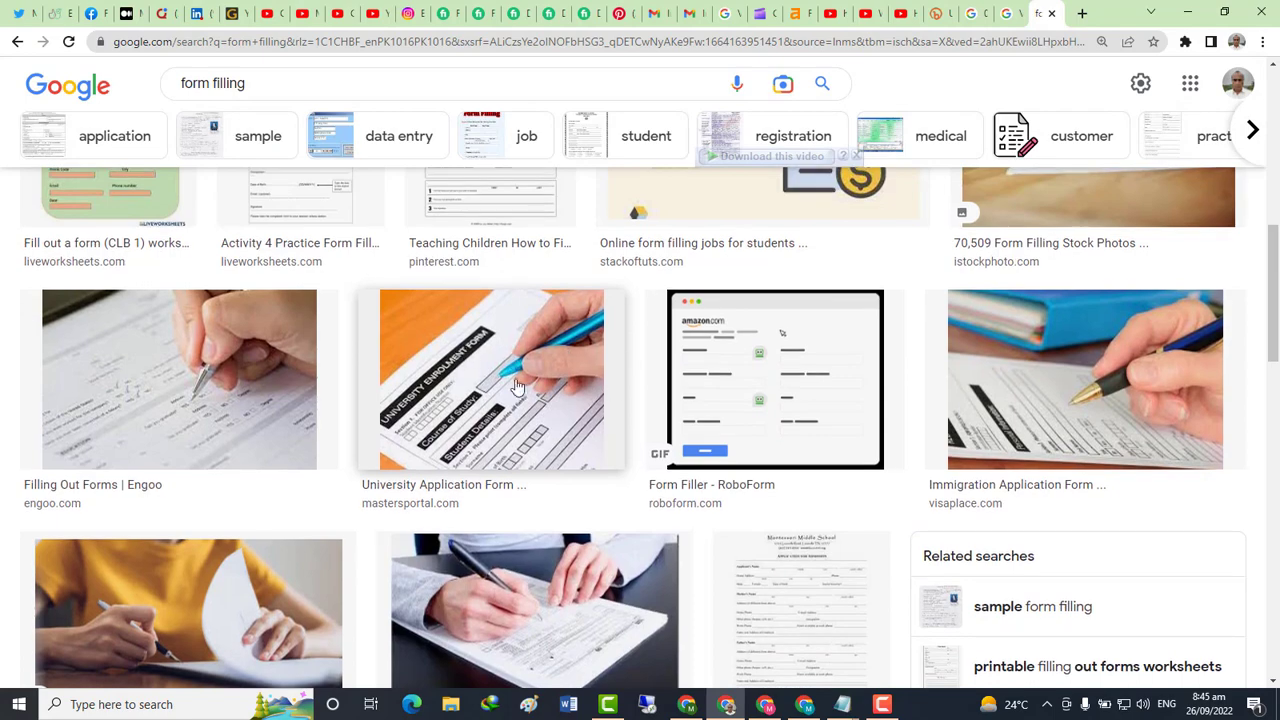
left_click(460, 352)
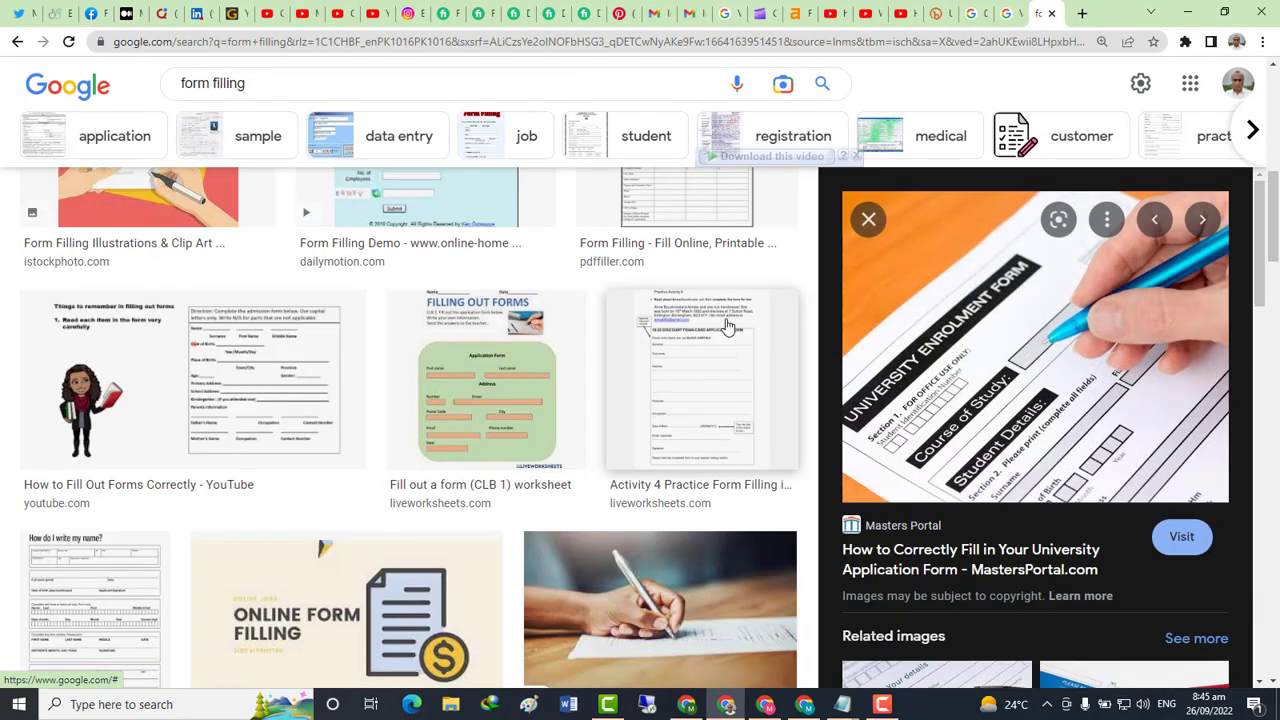
Save an online form filling image to Downloads as maxresdefault (11).jpg
scroll(726, 329, "down", 4)
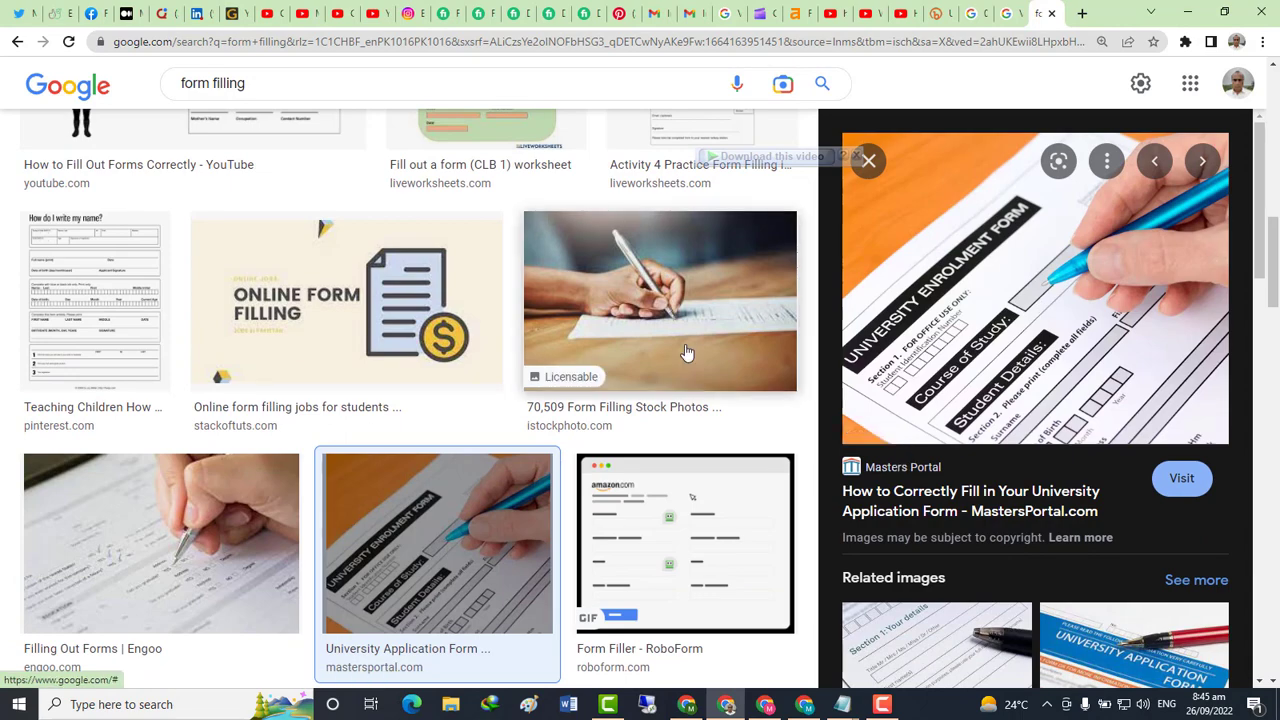
scroll(949, 423, "down", 4)
scroll(1040, 492, "down", 3)
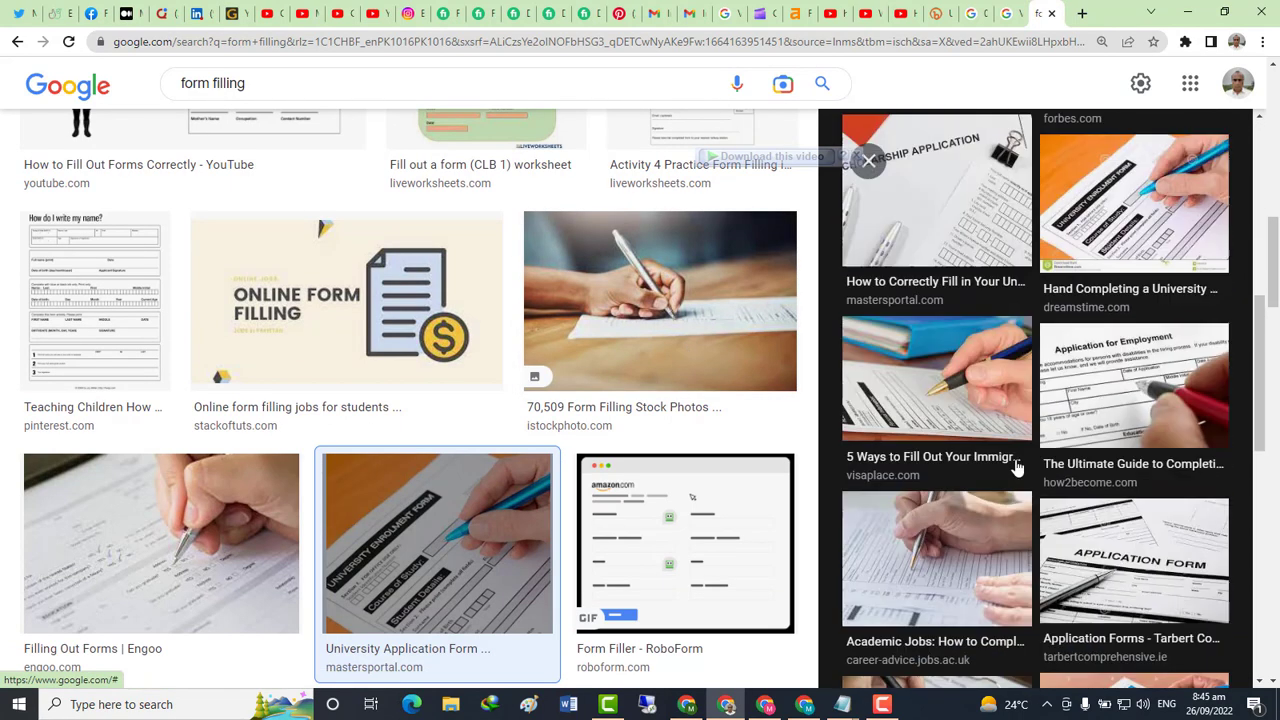
left_click(882, 704)
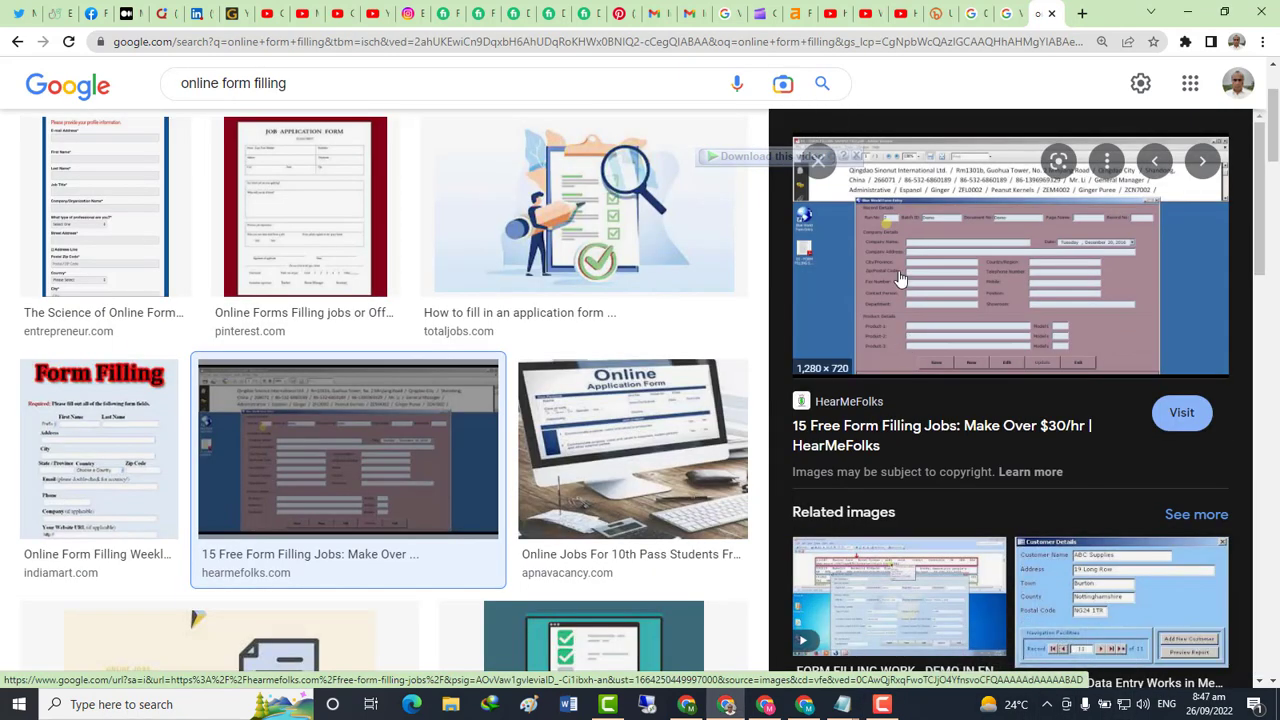
right_click(896, 268)
key("Escape")
right_click(403, 409)
left_click(470, 585)
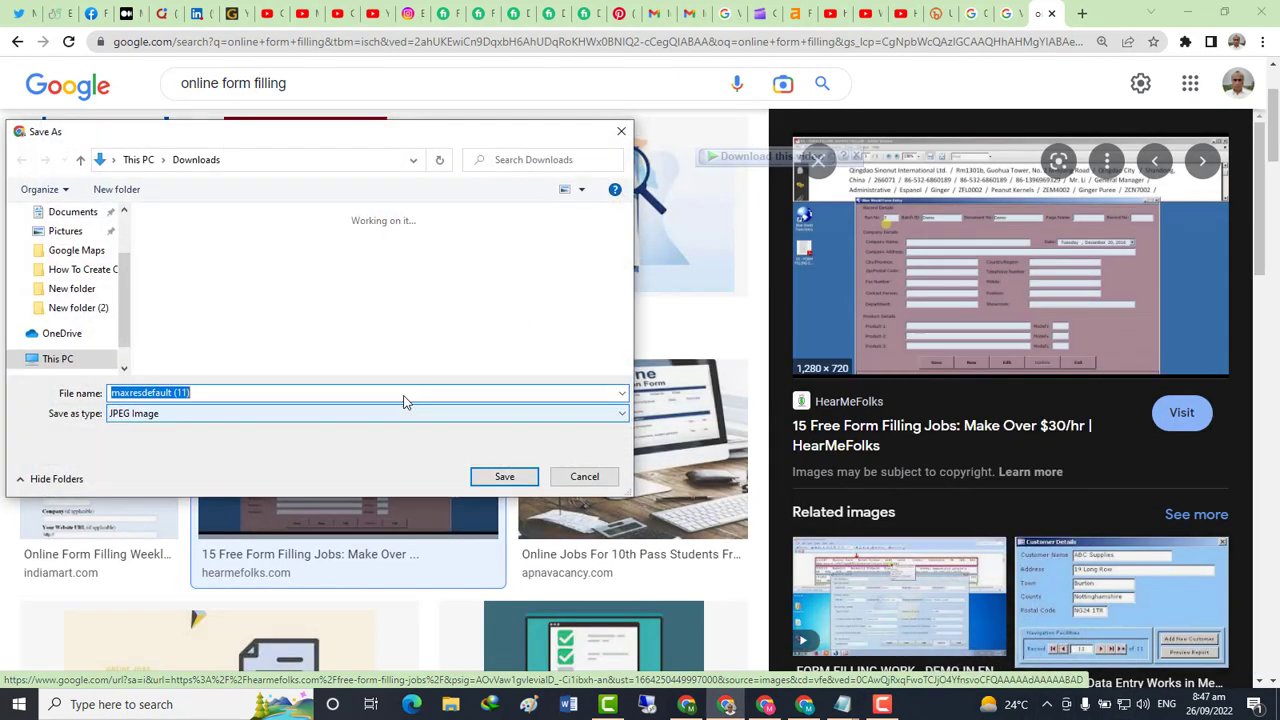
left_click(492, 476)
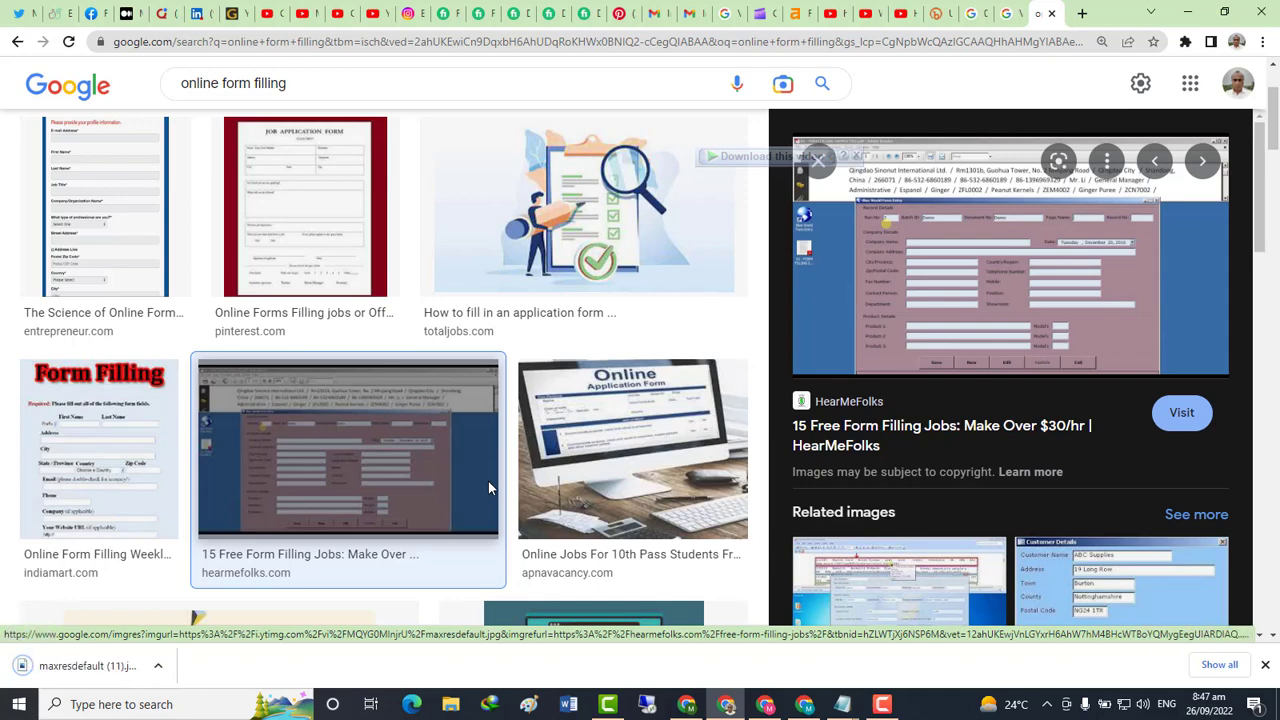
key("alt+Tab")
Add "download any three images" to the notes and return to the image results
type("d")
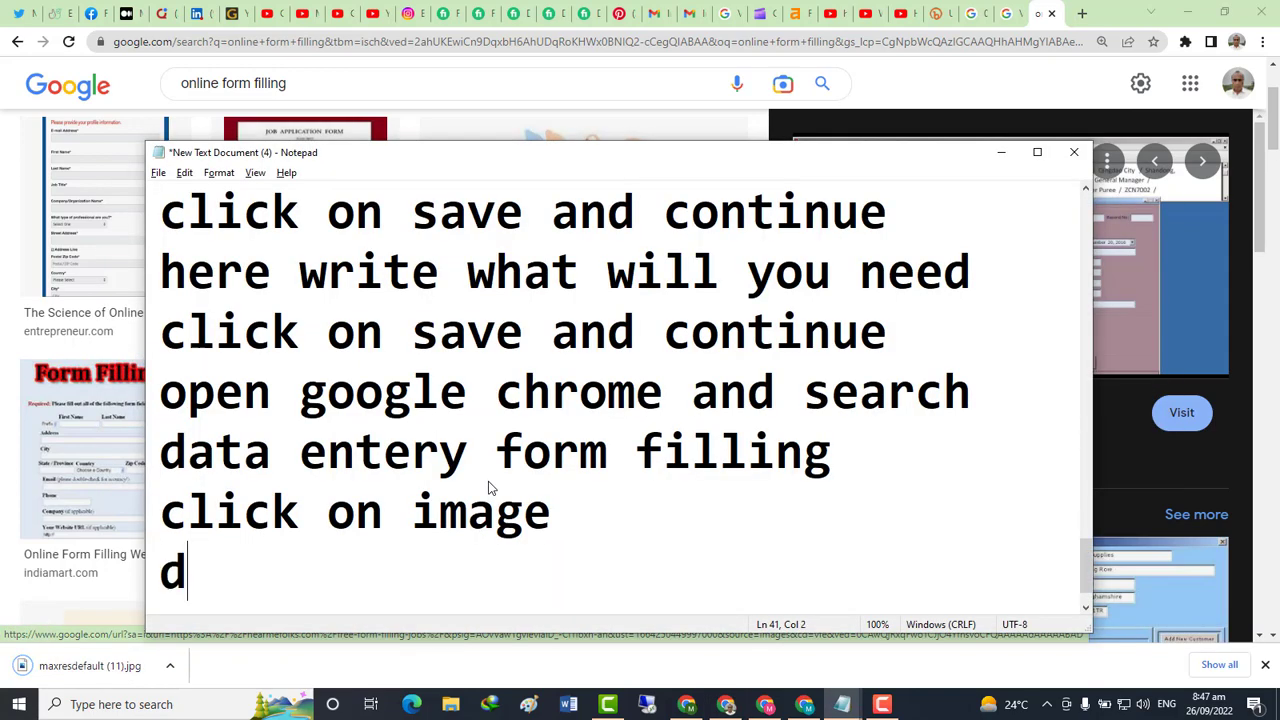
type("ownload")
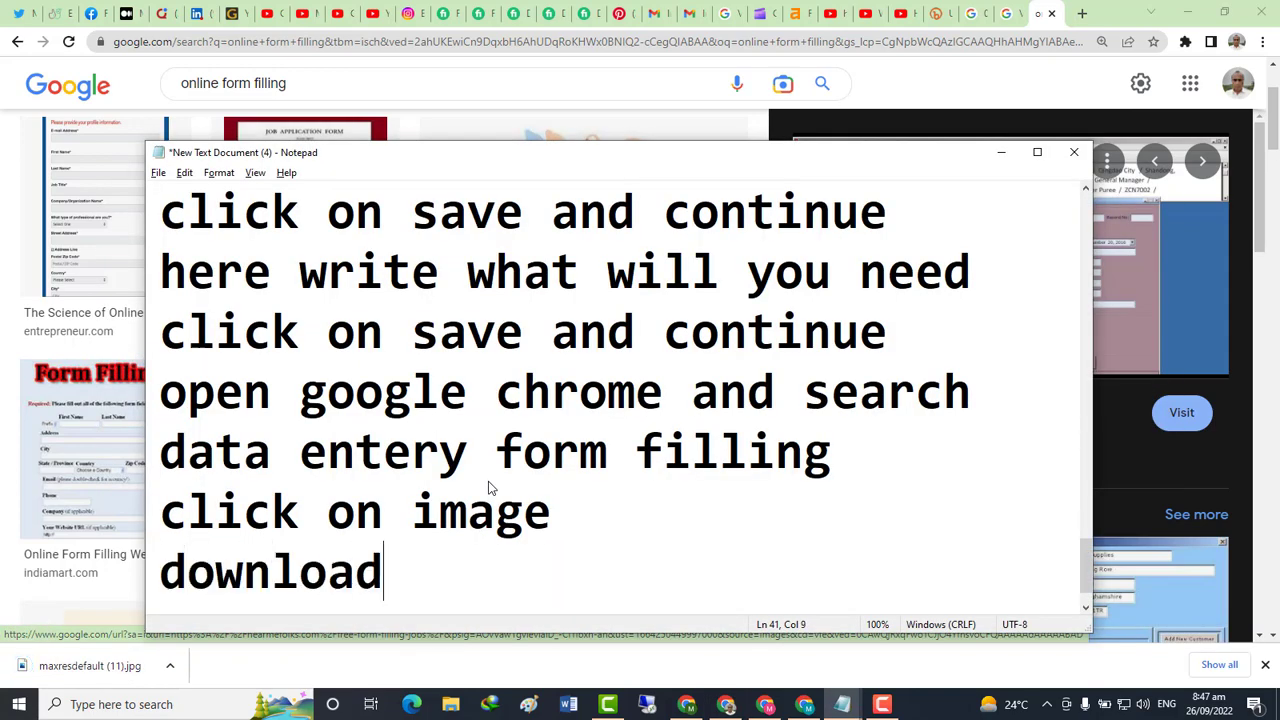
type(" any ")
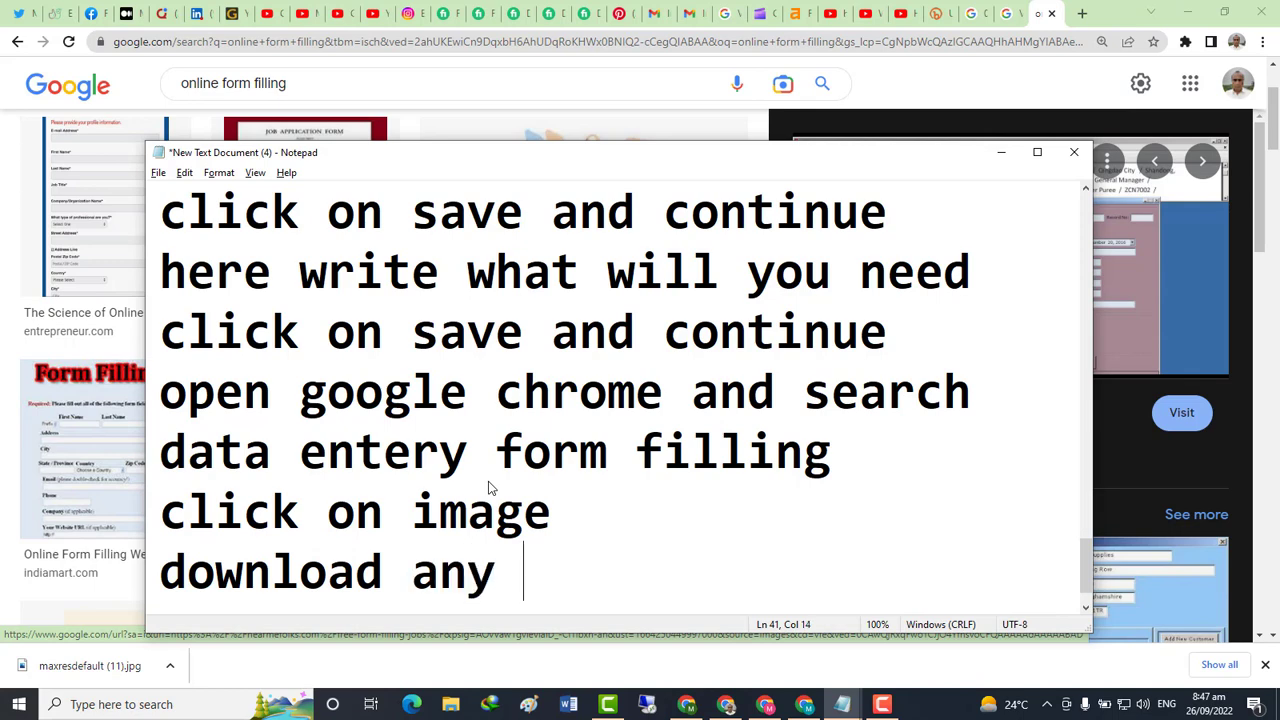
type("three ima")
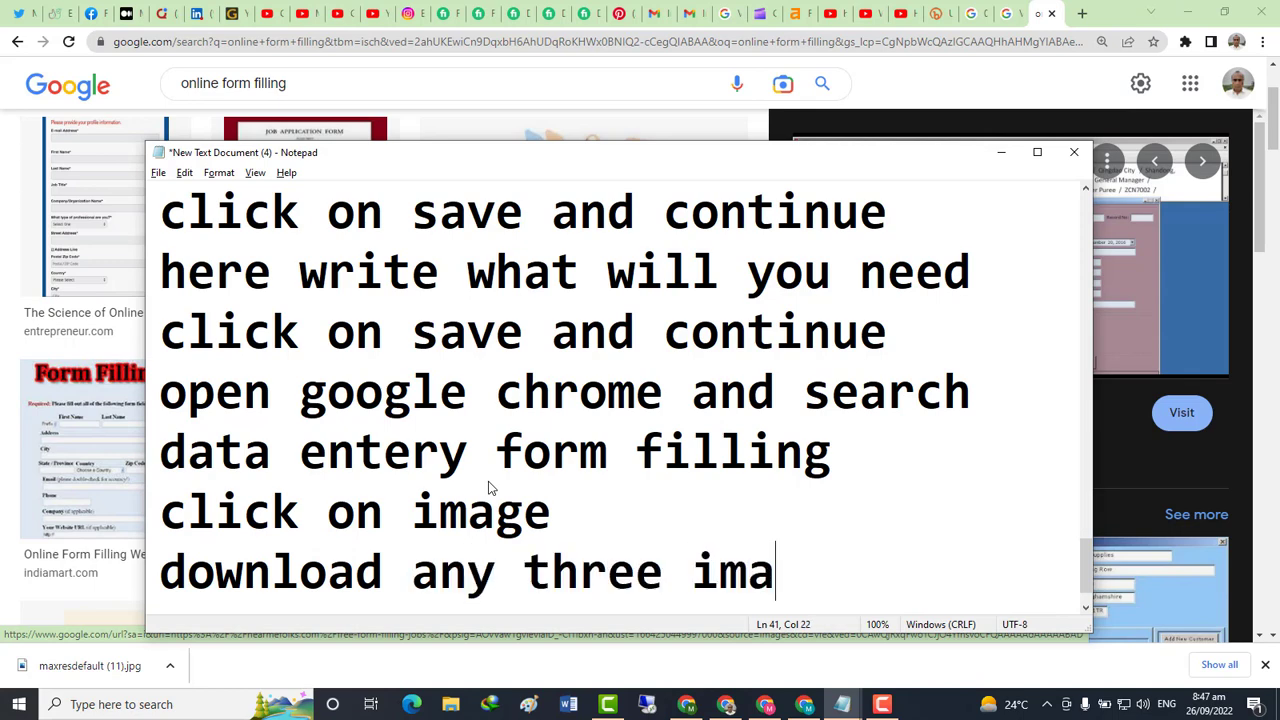
type("ges")
key("Return")
key("alt+Tab")
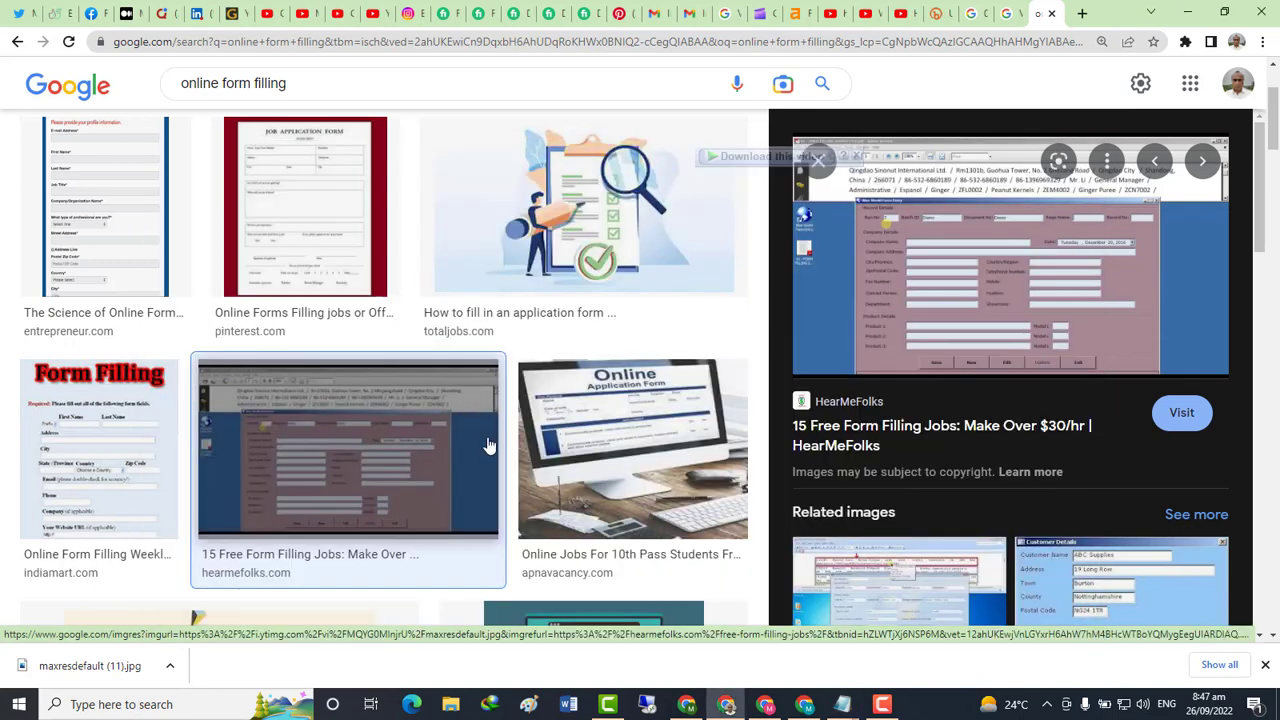
scroll(948, 321, "down", 3)
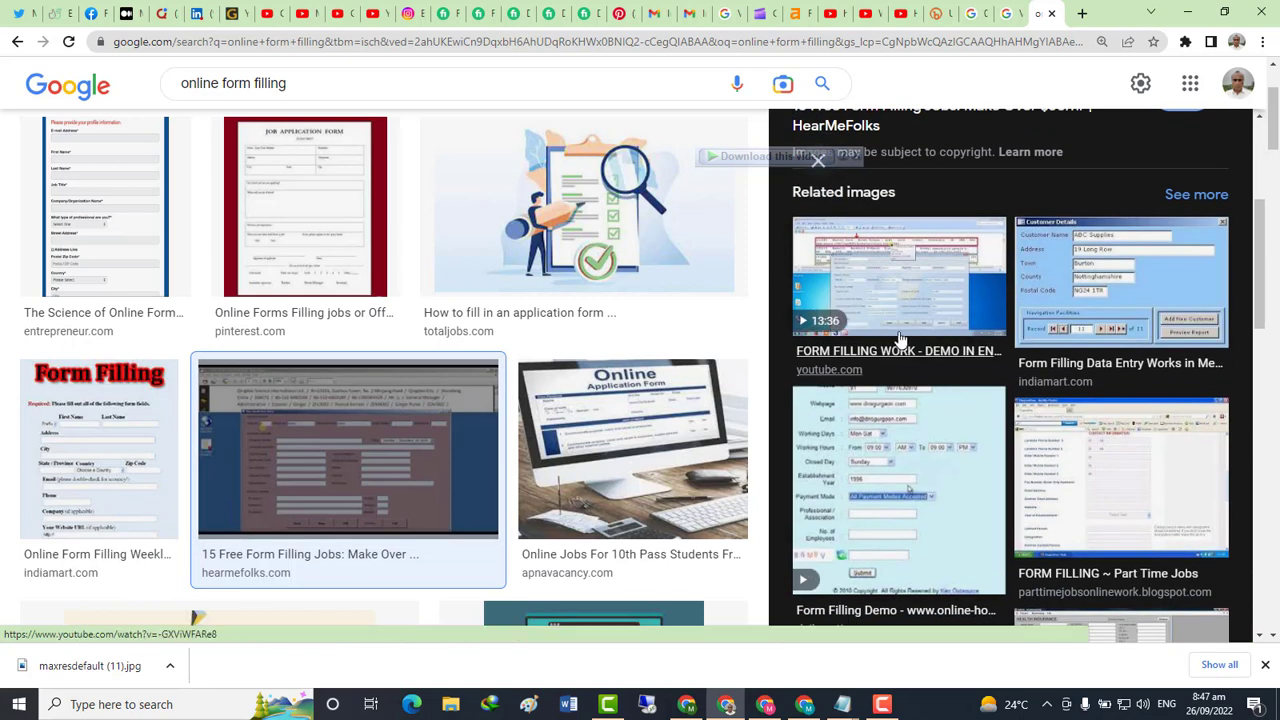